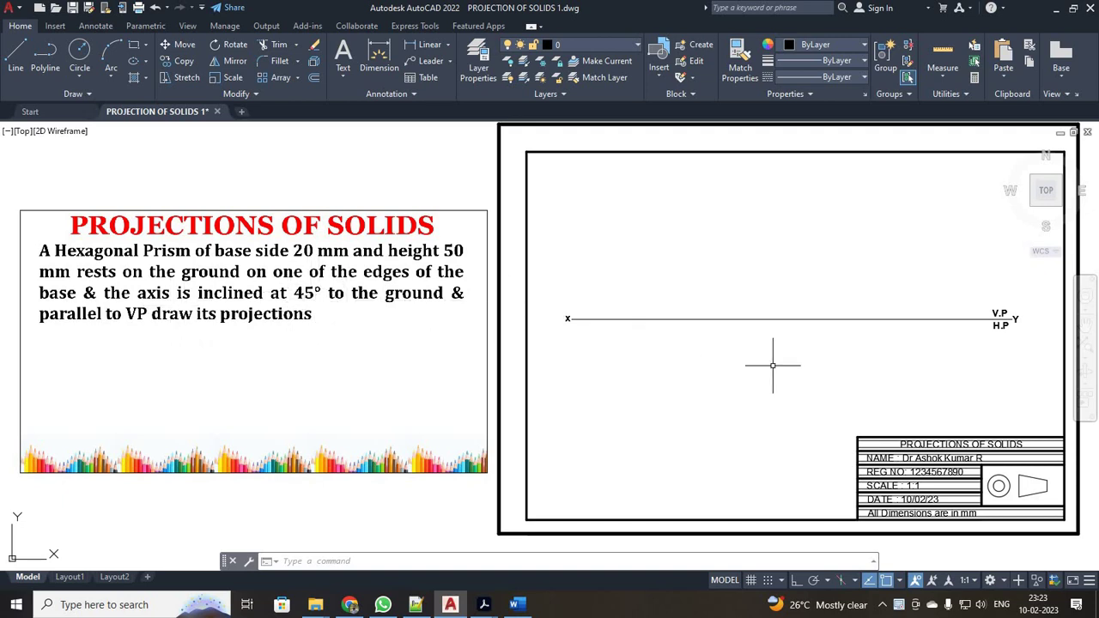
Start a six-sided regular polygon defined by its edge
scroll(887, 409, "up", 3)
scroll(888, 409, "down", 3)
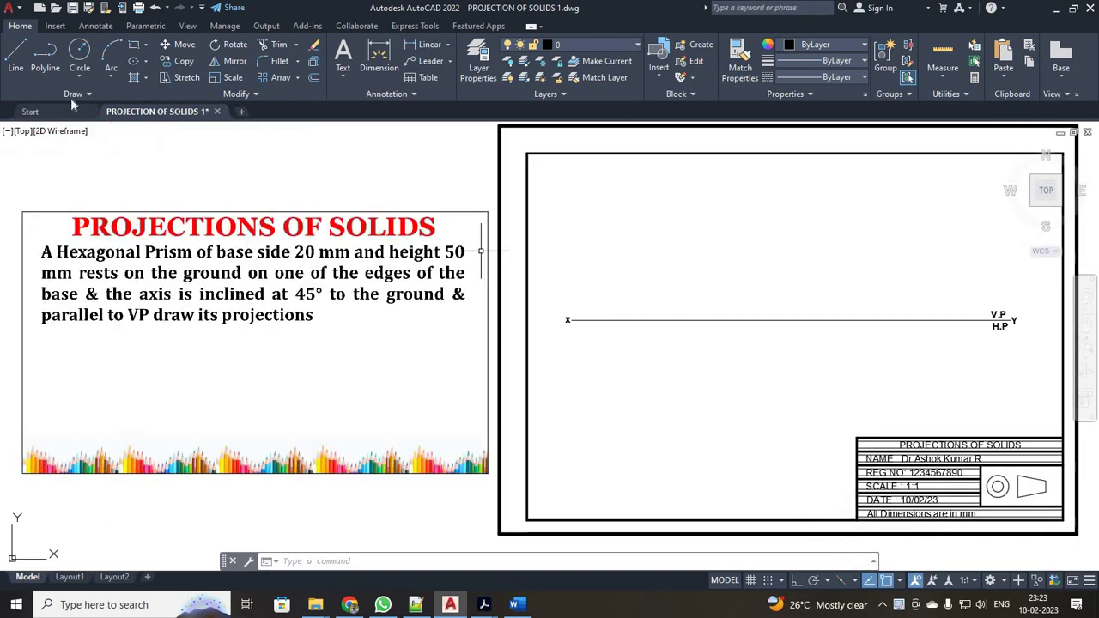
left_click(145, 46)
left_click(153, 88)
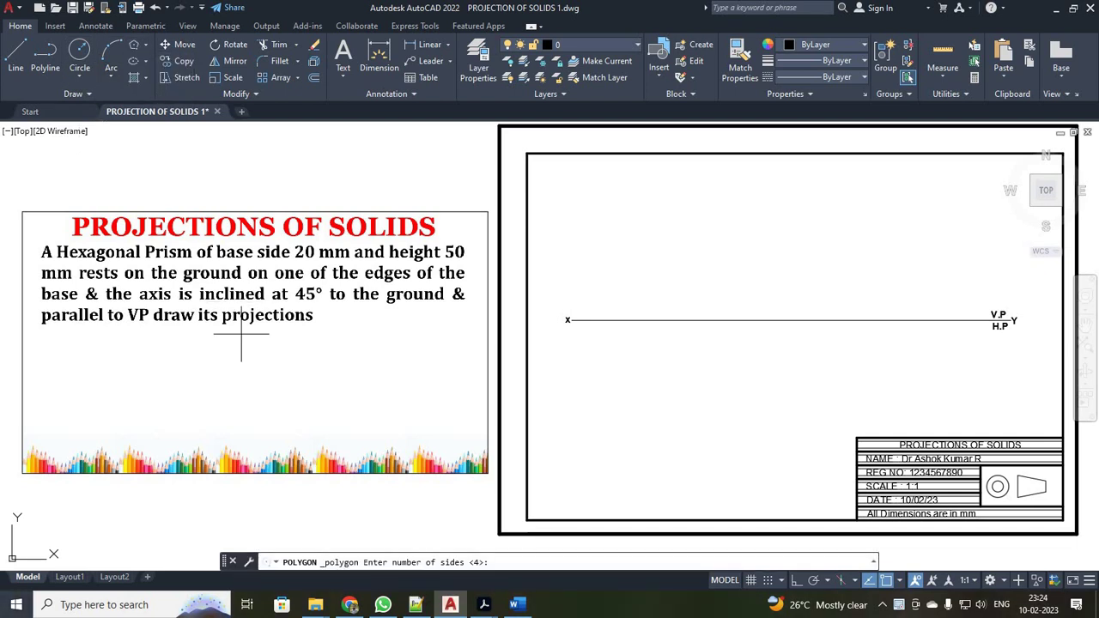
type("6")
key("Return")
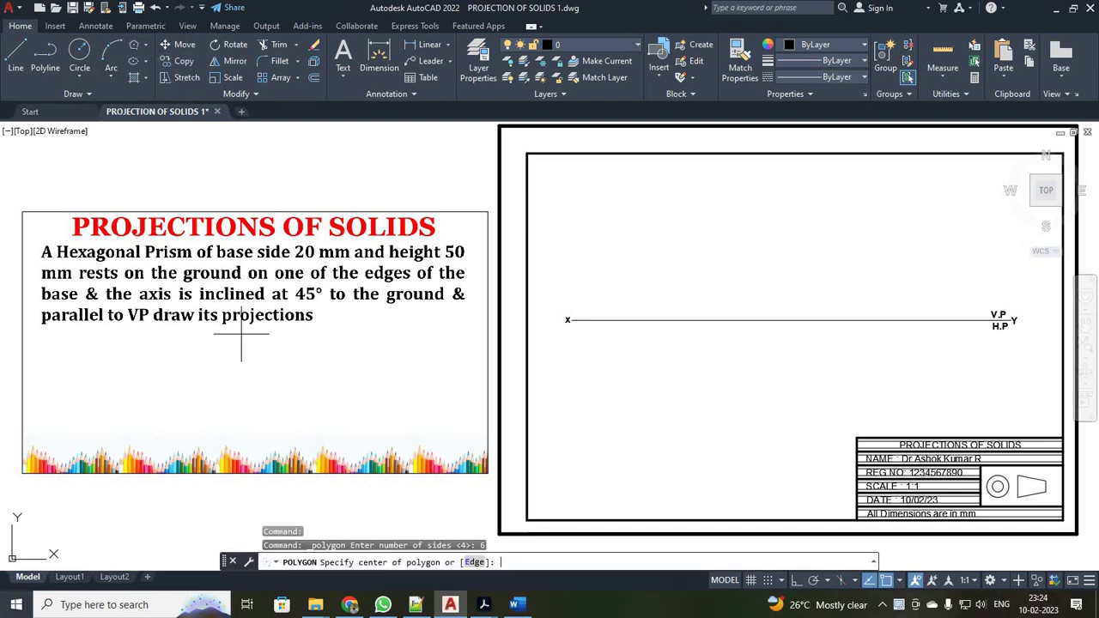
scroll(788, 526, "up", 2)
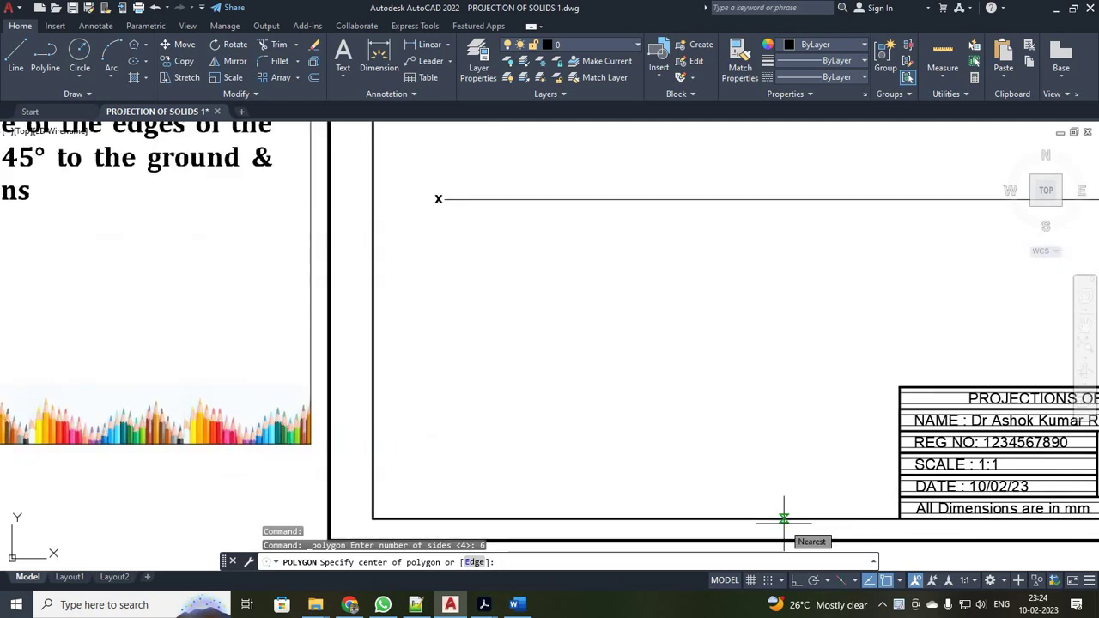
key("Return")
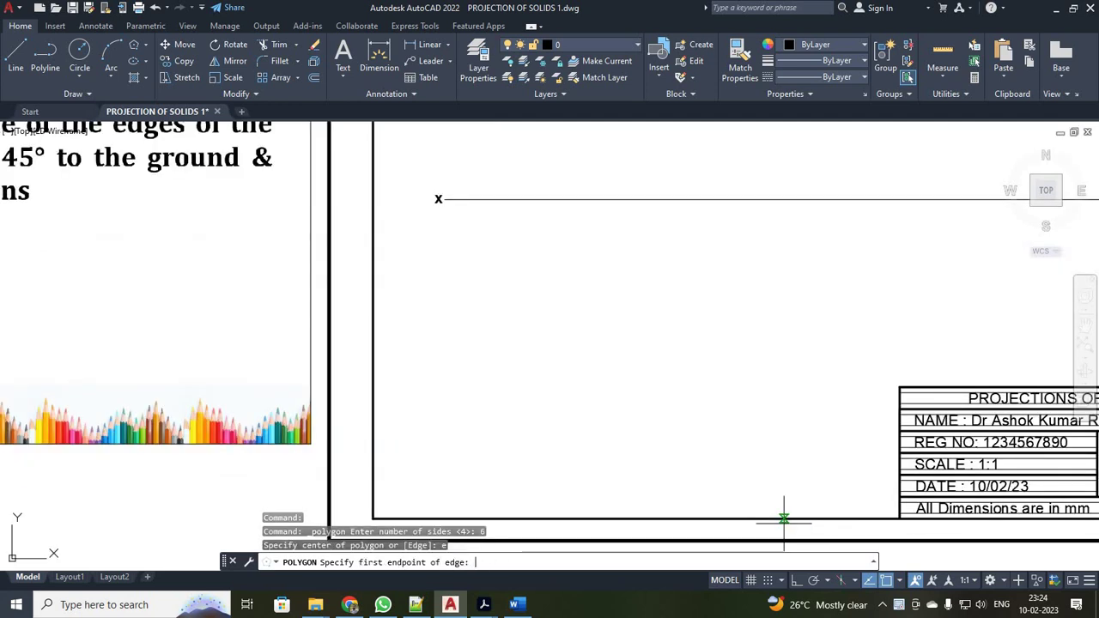
Draw the hexagon's first edge vertically, 20 mm long, with Ortho on
left_click(504, 247)
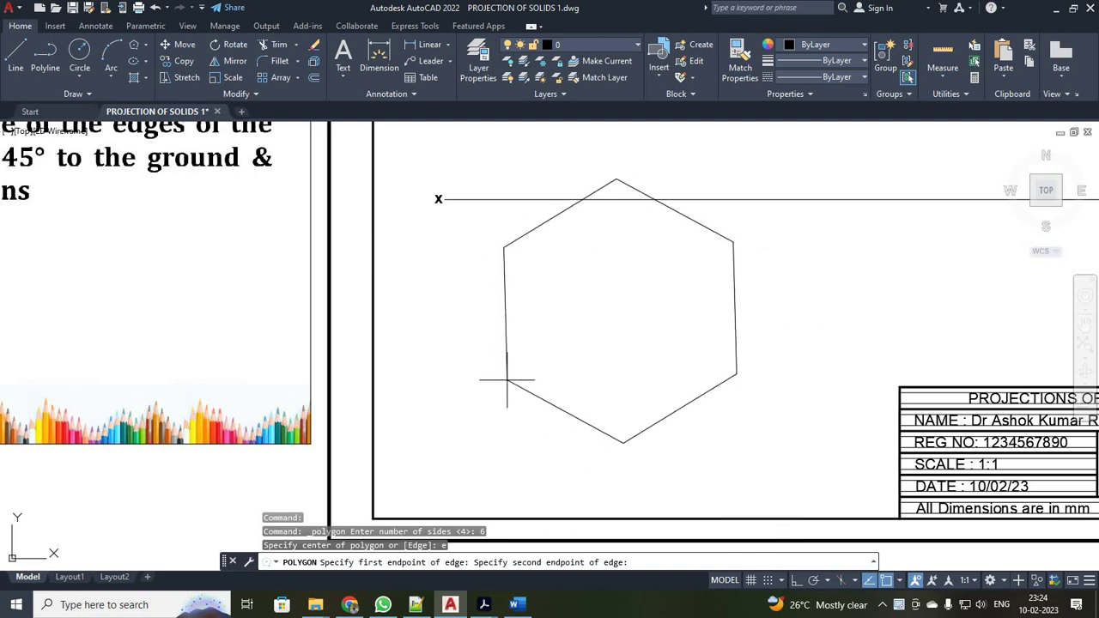
key("F8")
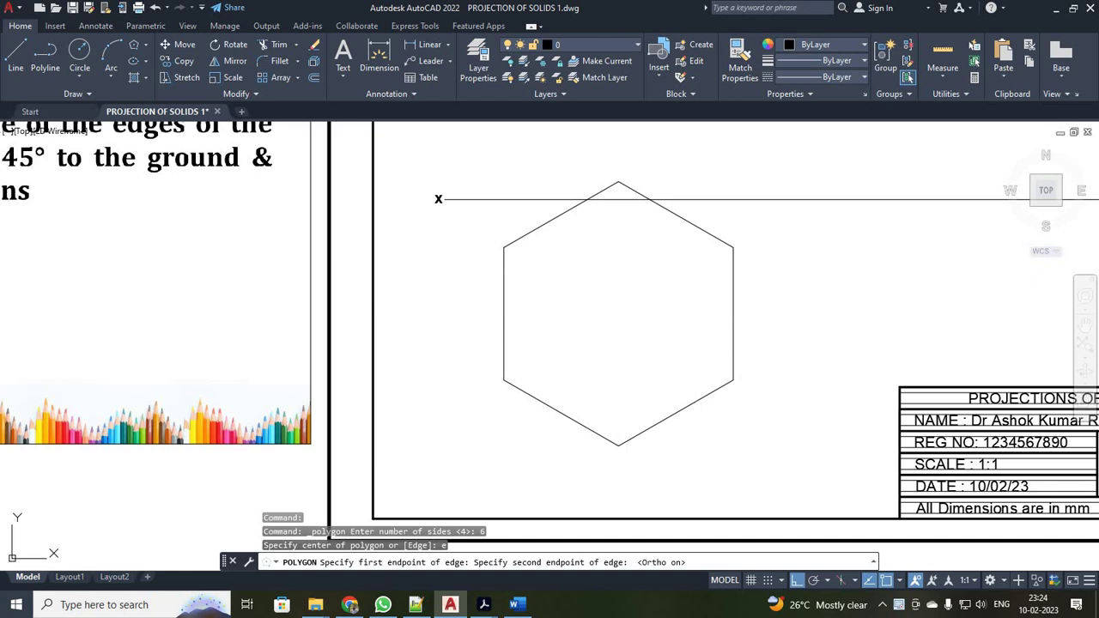
type("20")
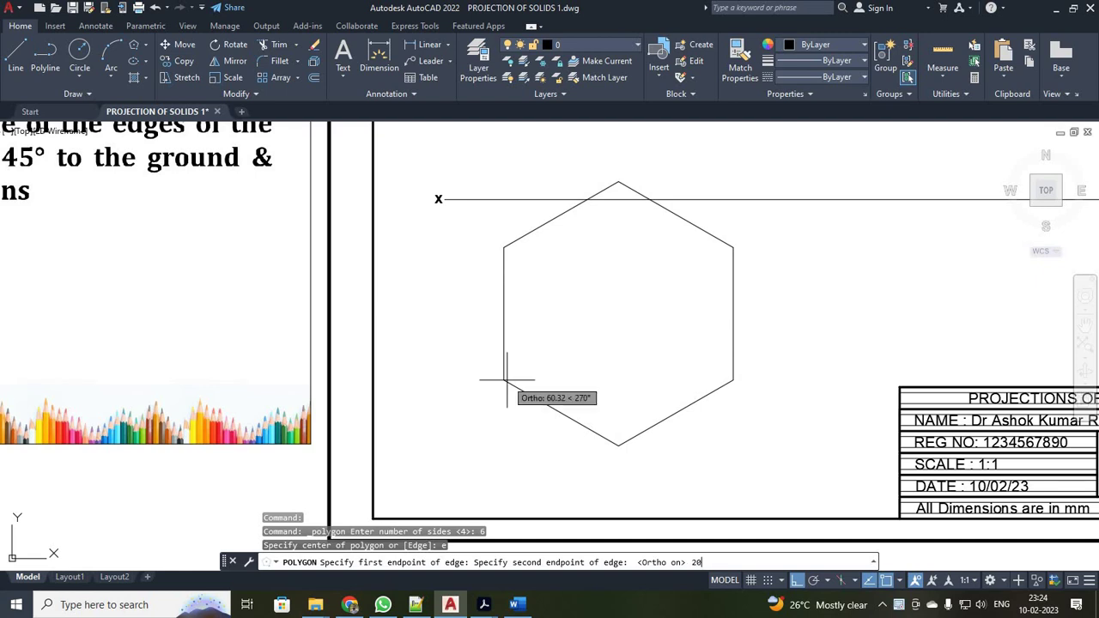
key("Return")
scroll(506, 377, "down", 6)
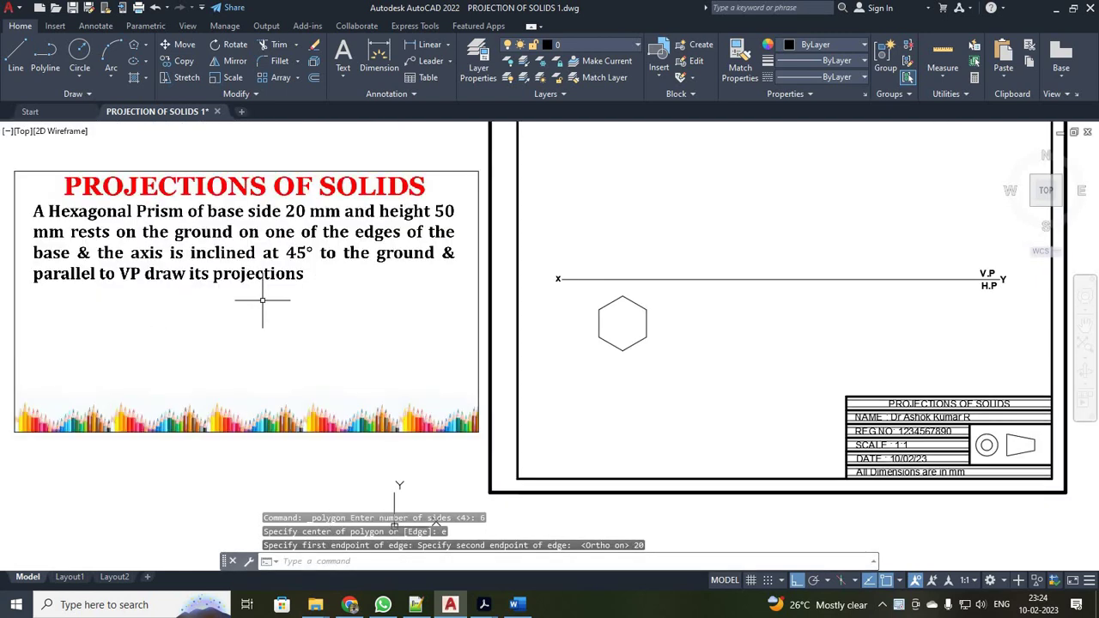
scroll(263, 299, "up", 2)
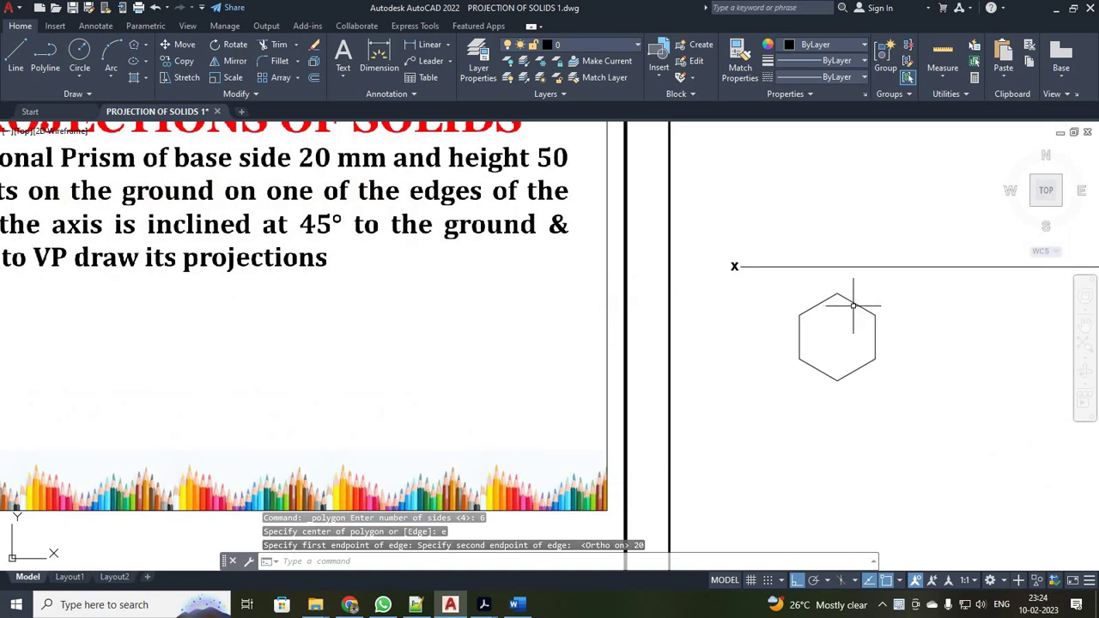
scroll(363, 242, "down", 2)
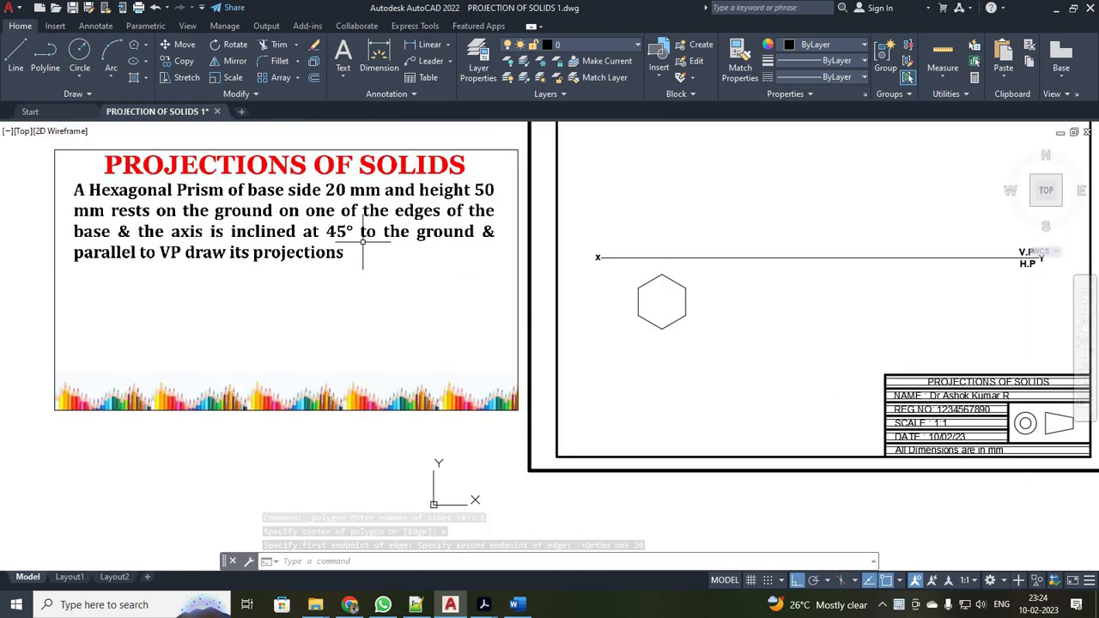
scroll(857, 304, "up", 3)
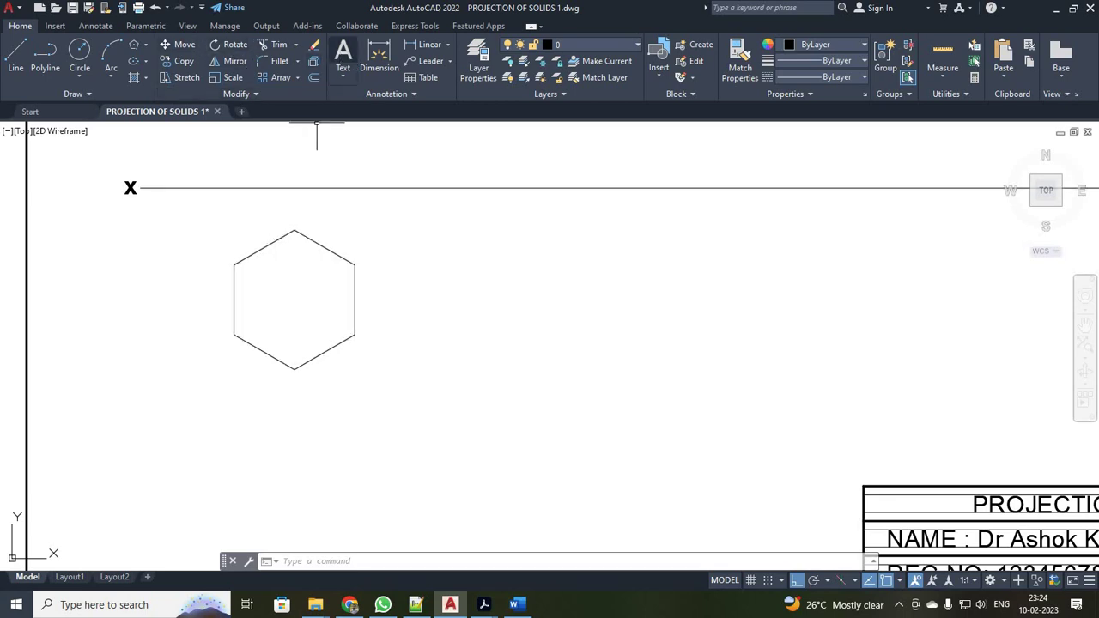
Write a text label reading a(1)
left_click(343, 56)
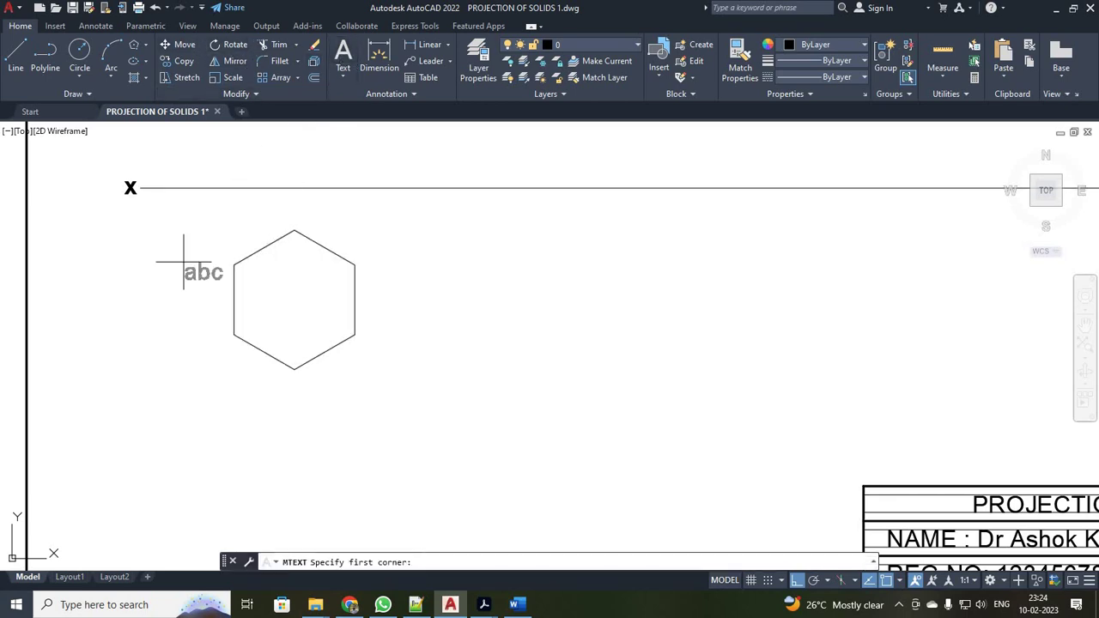
left_click(145, 389)
left_click(297, 448)
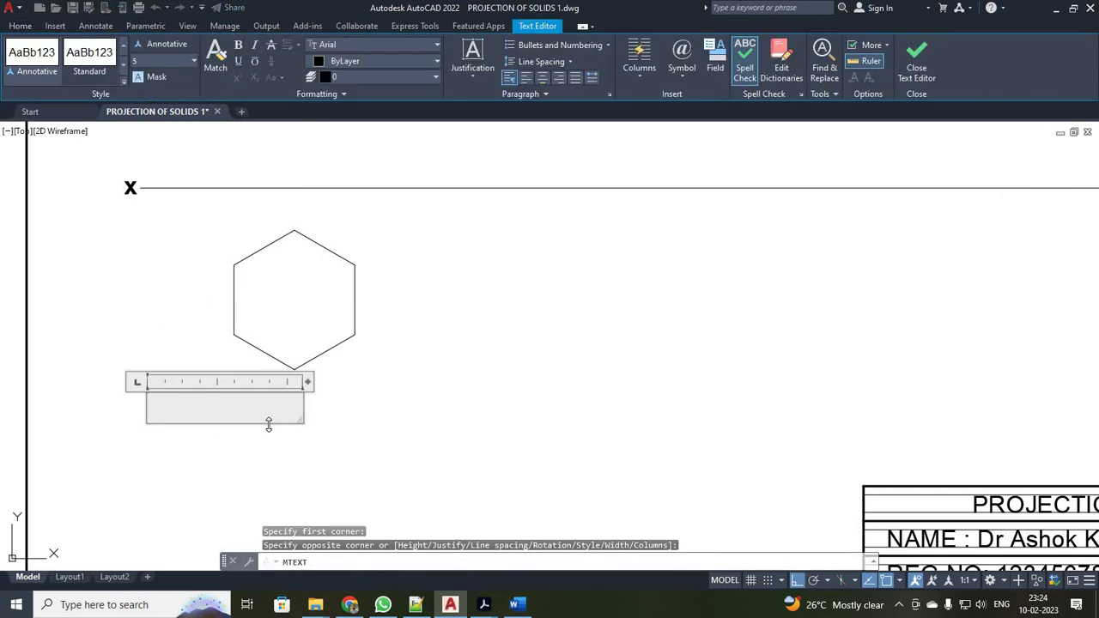
type("a(1)")
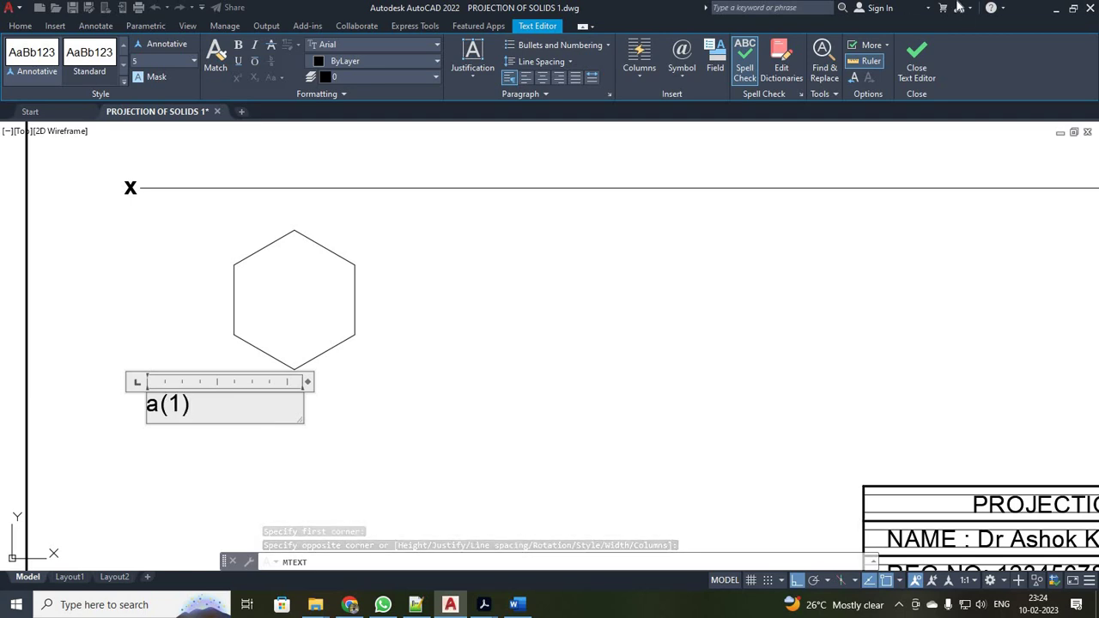
left_click(618, 167)
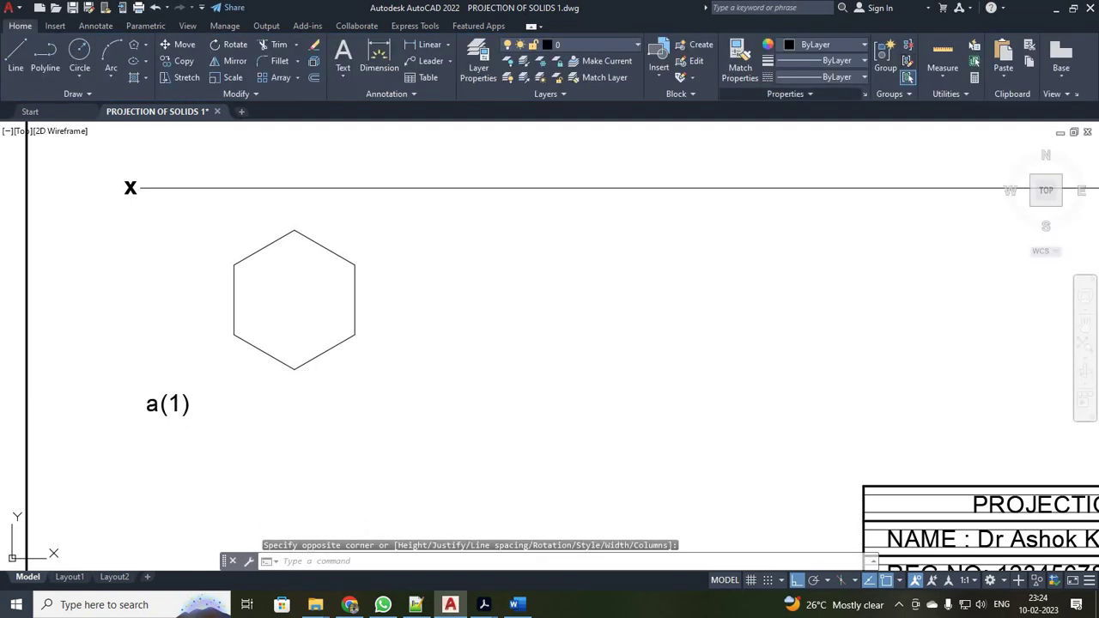
Move the a(1) label beside the hexagon's lower-left corner
left_click(155, 402)
left_click(180, 44)
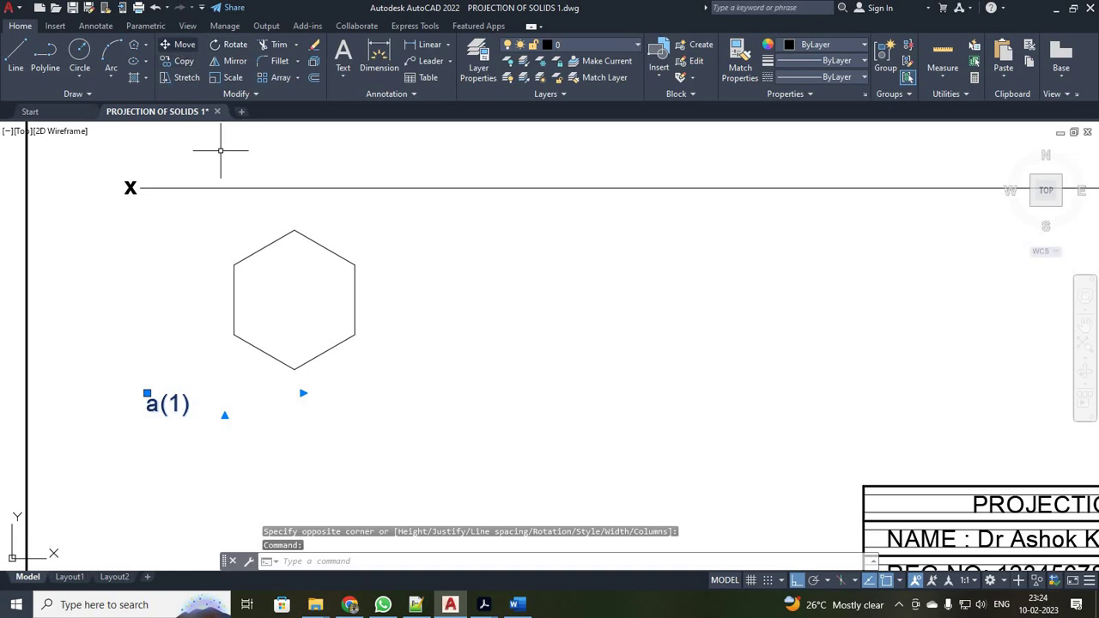
left_click(147, 393)
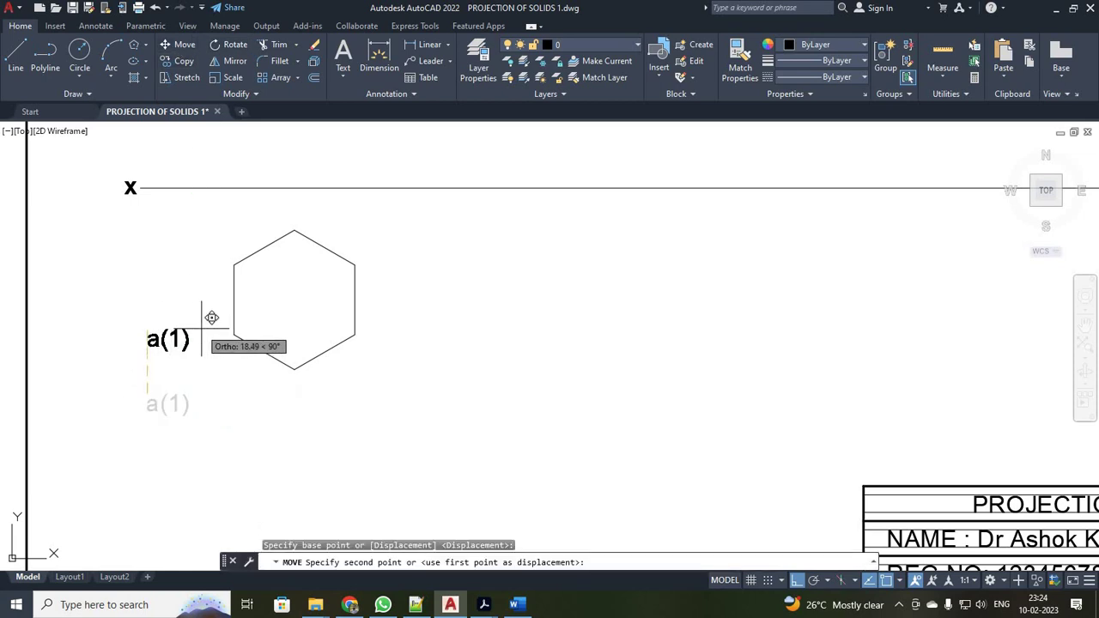
key("F8")
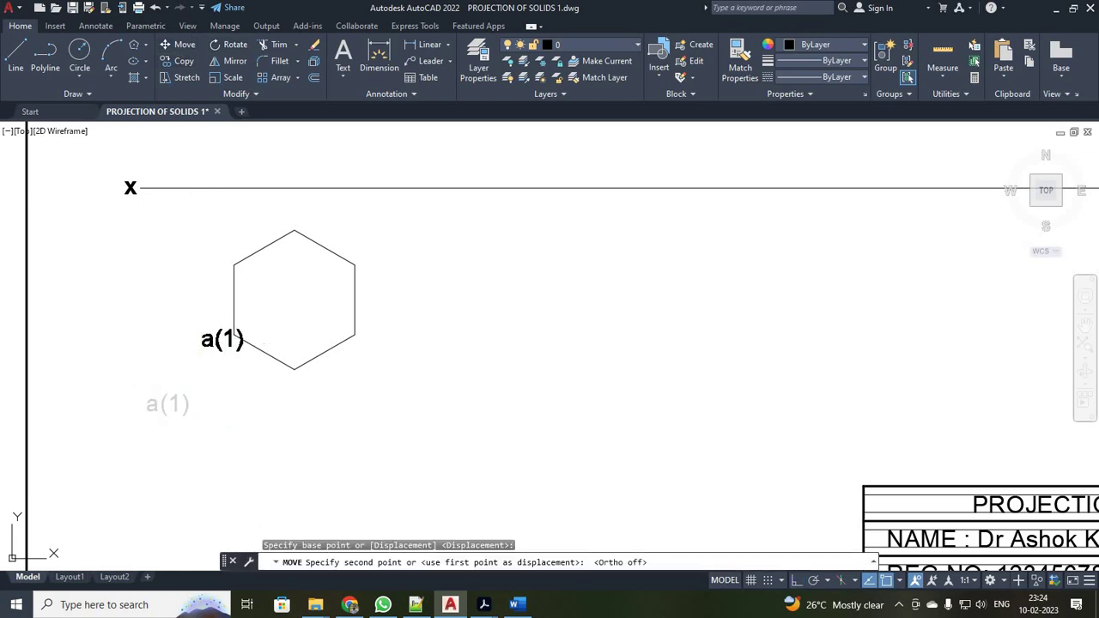
left_click(187, 325)
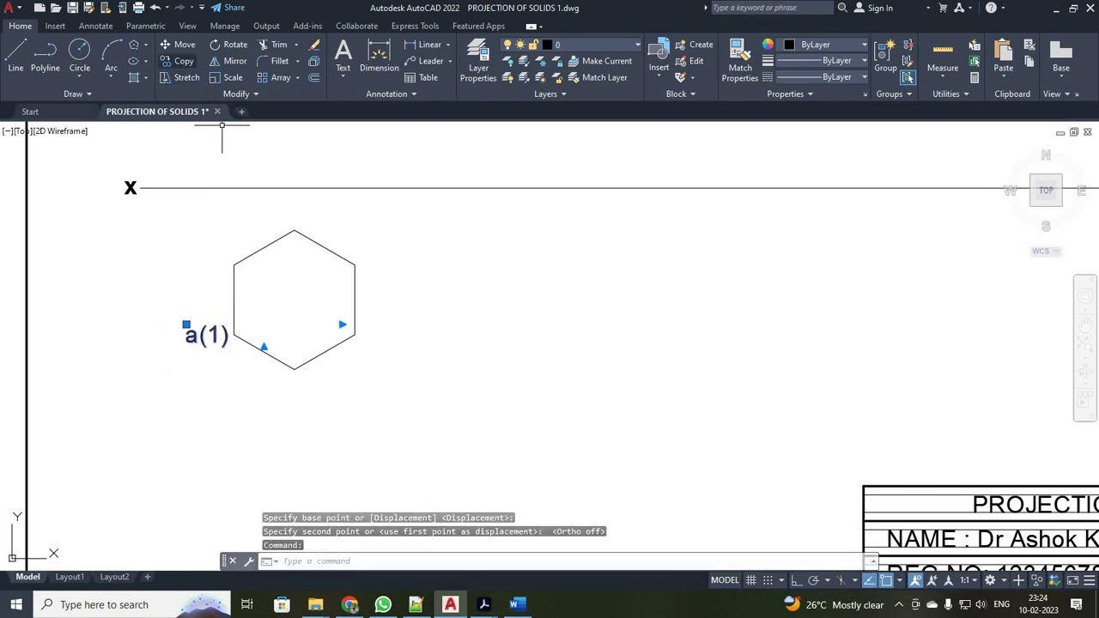
Copy the a(1) label to the bottom, lower-right, upper-right, top and upper-left corners
left_click(178, 61)
left_click(186, 347)
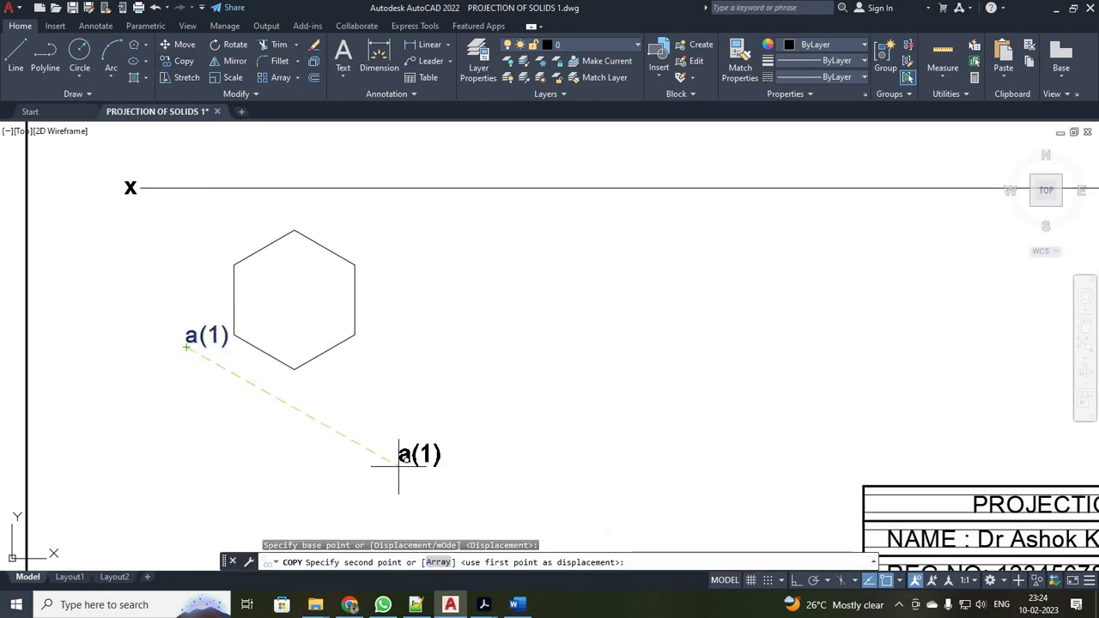
left_click(299, 391)
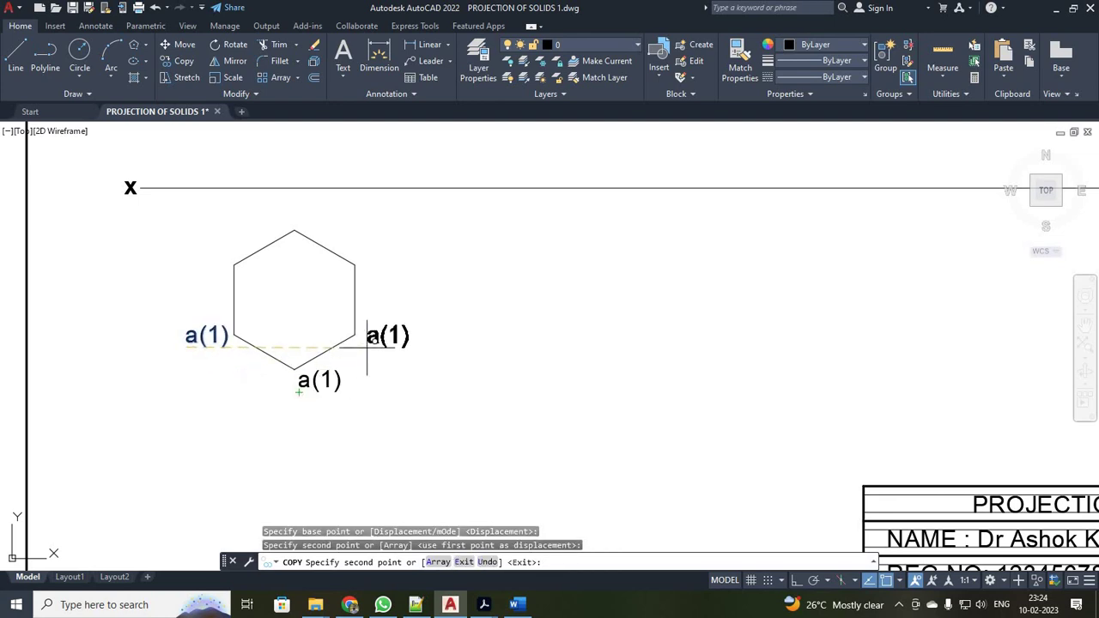
left_click(367, 347)
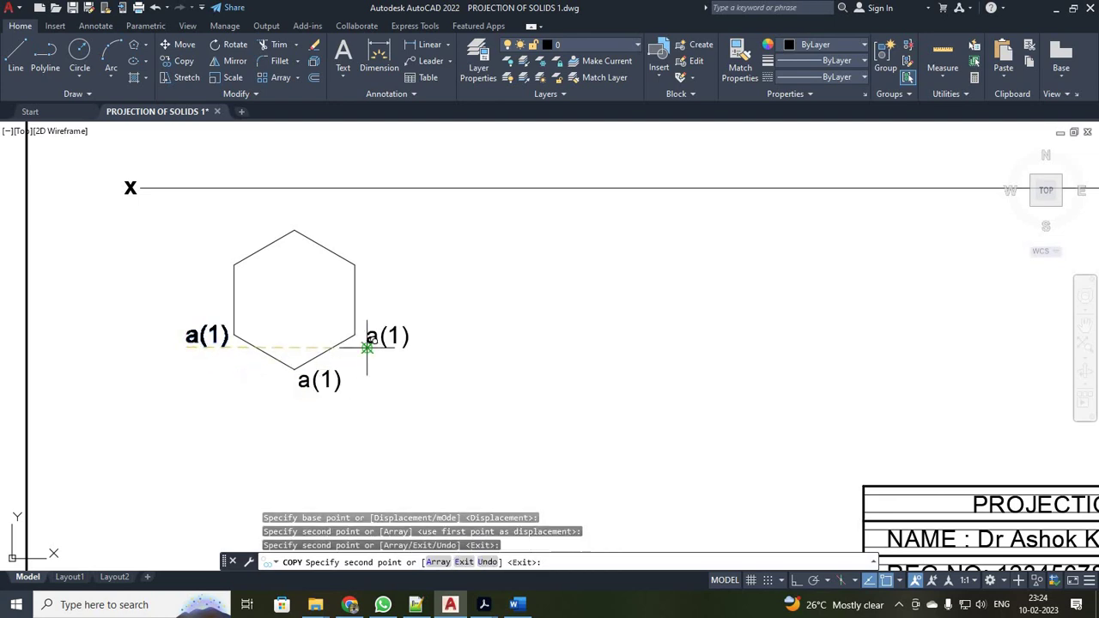
left_click(367, 271)
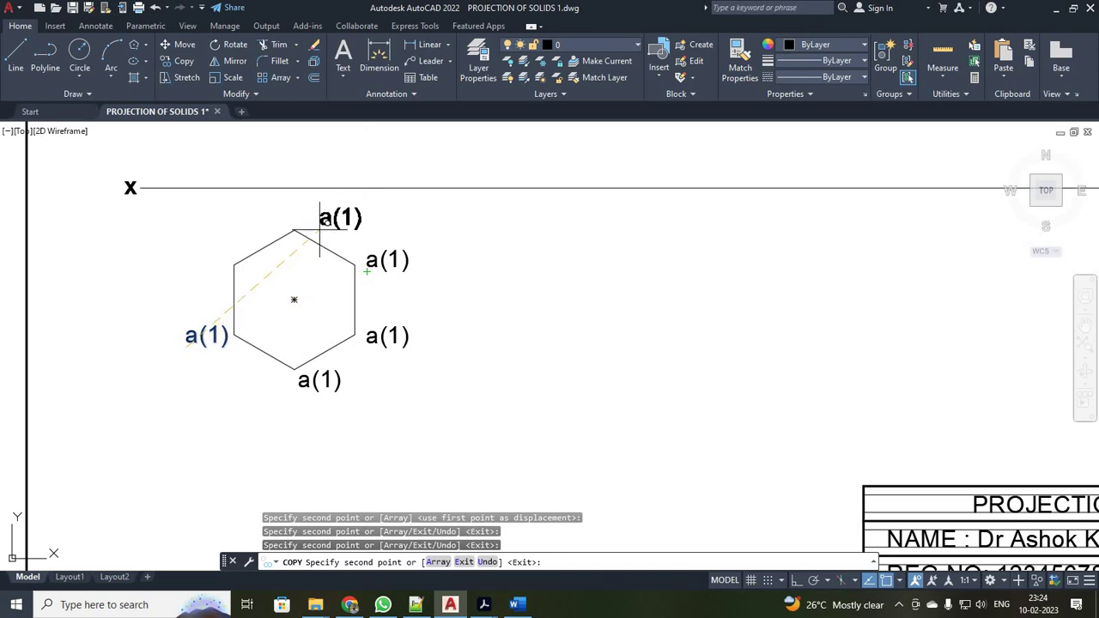
left_click(306, 228)
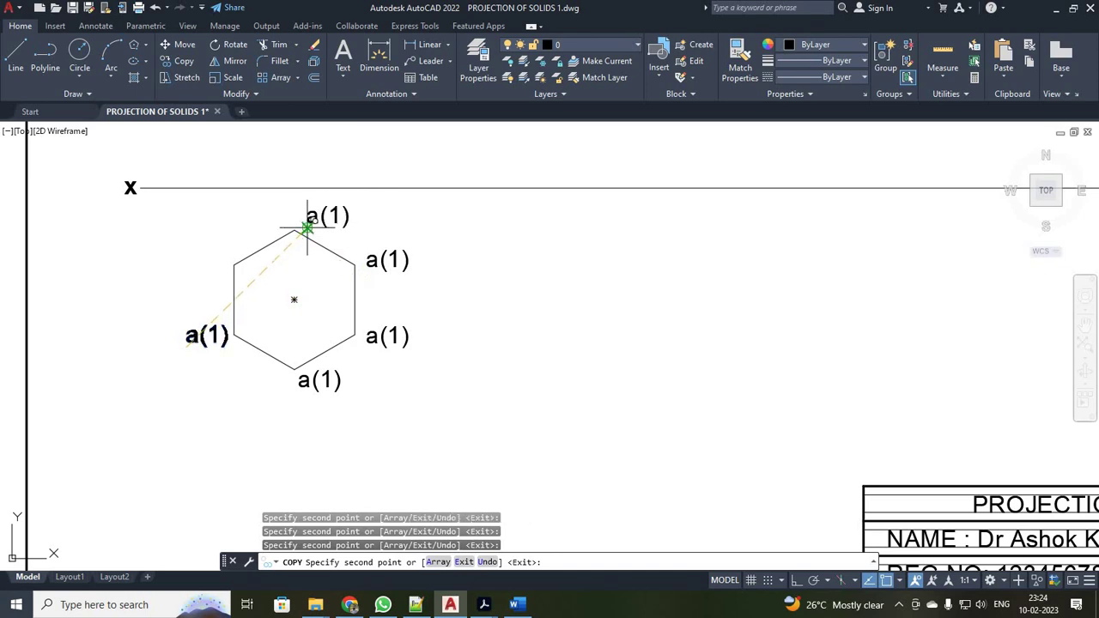
left_click(184, 272)
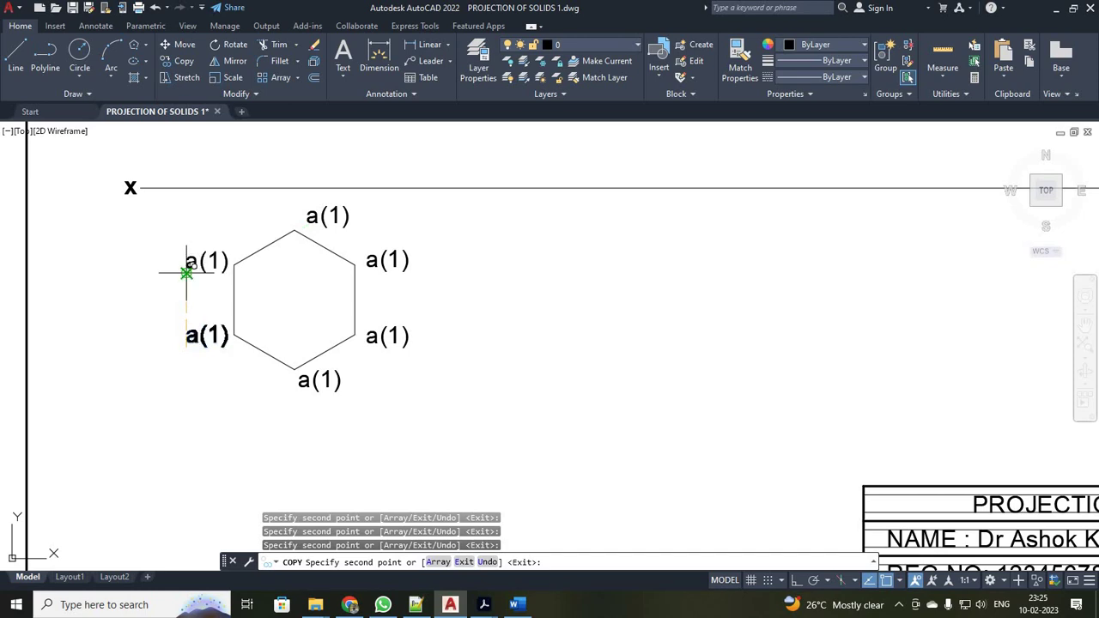
key("Escape")
key("Escape")
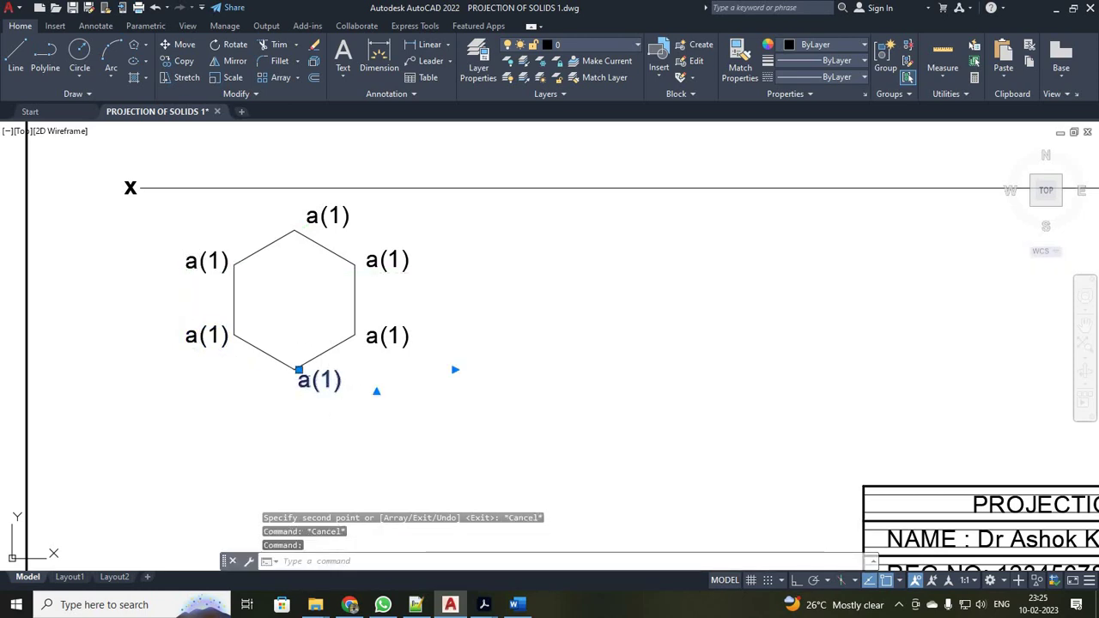
Relabel the bottom and lower-right corners as b(2) and c(3)
double_click(302, 382)
type("b")
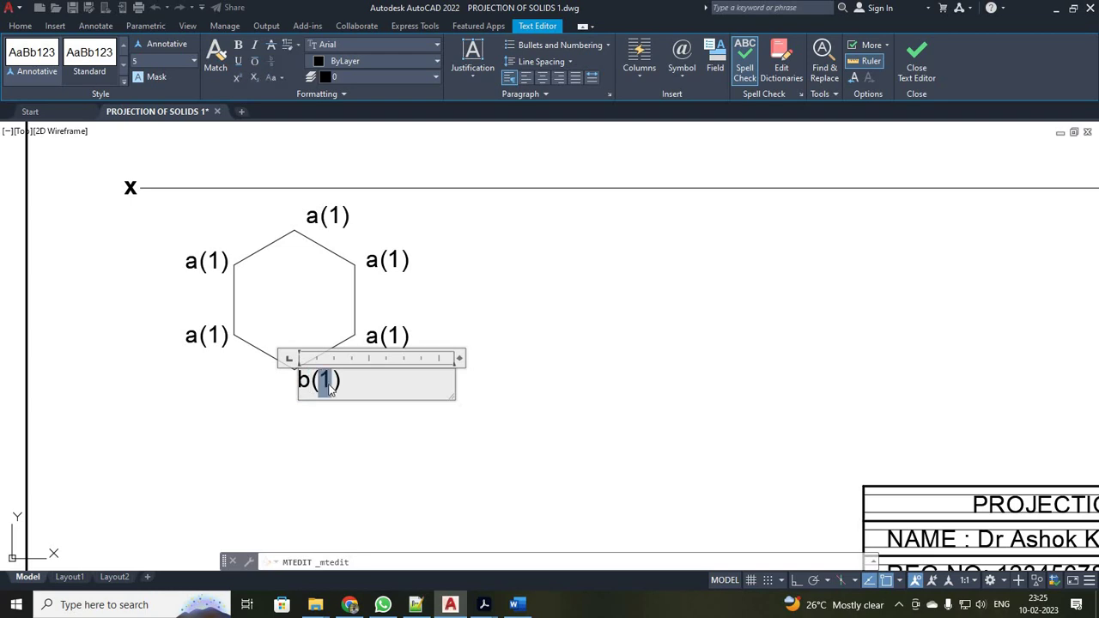
left_click(920, 58)
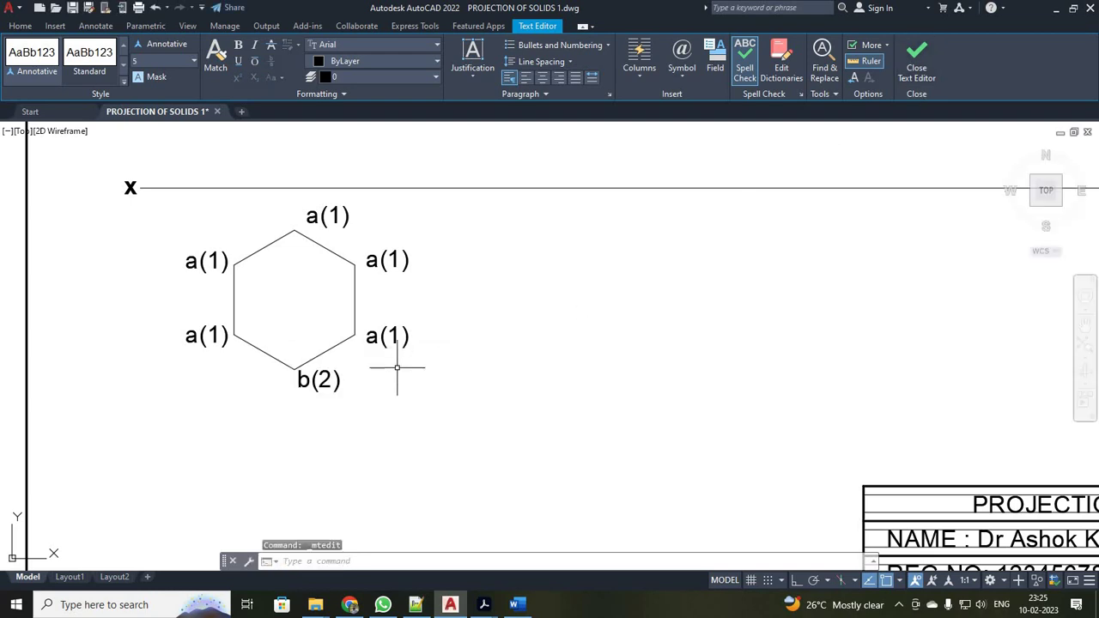
left_click(368, 338)
double_click(368, 338)
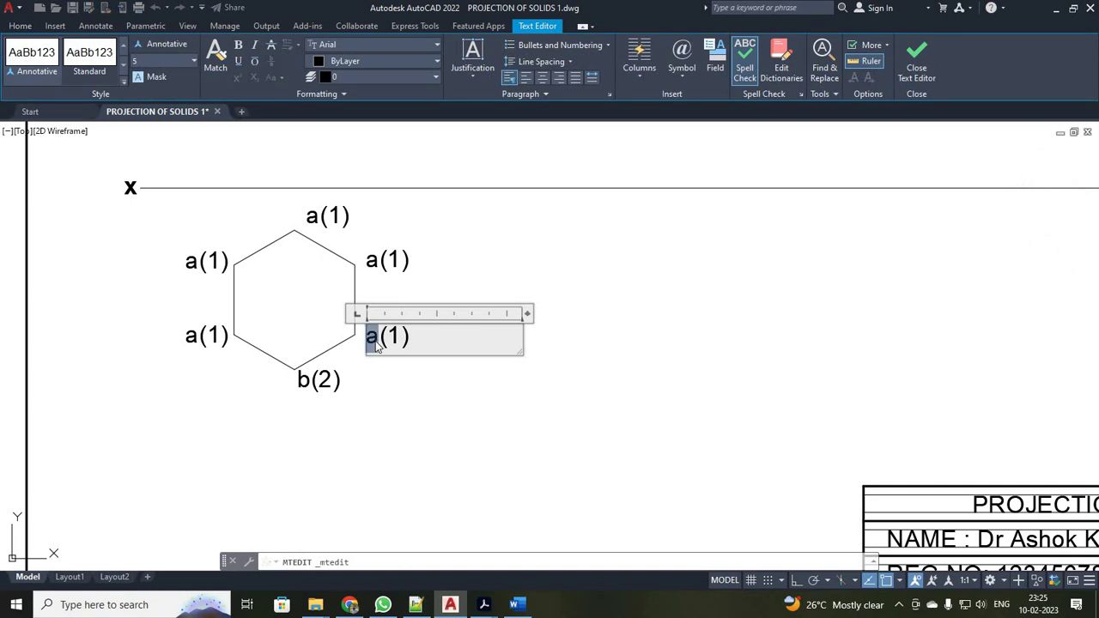
type("c")
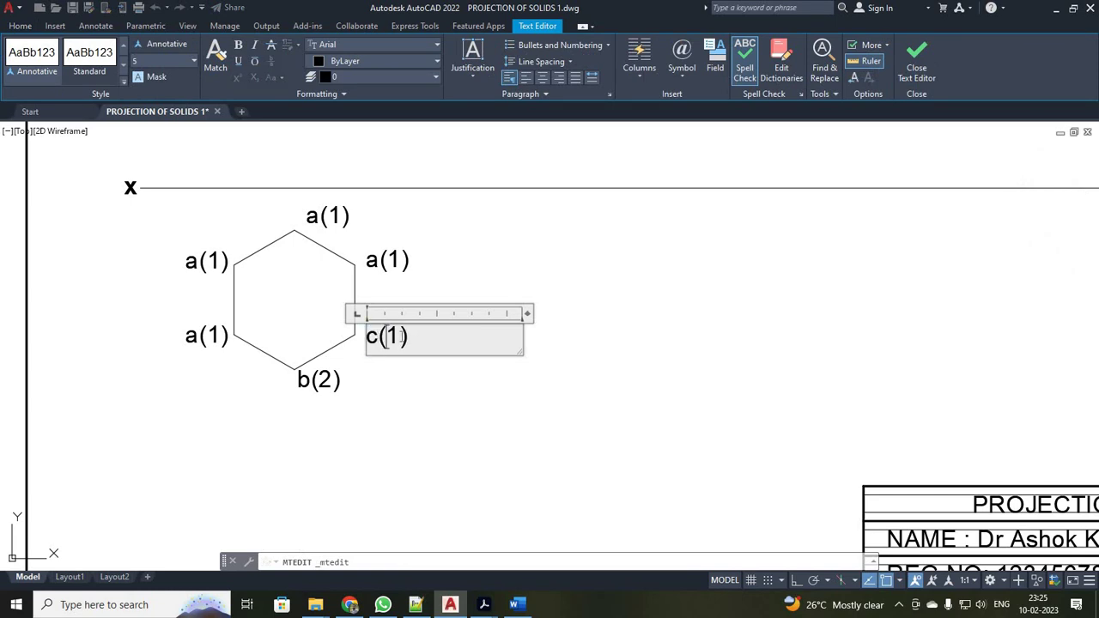
left_click_drag(386, 336, 400, 337)
type("3")
left_click(356, 344)
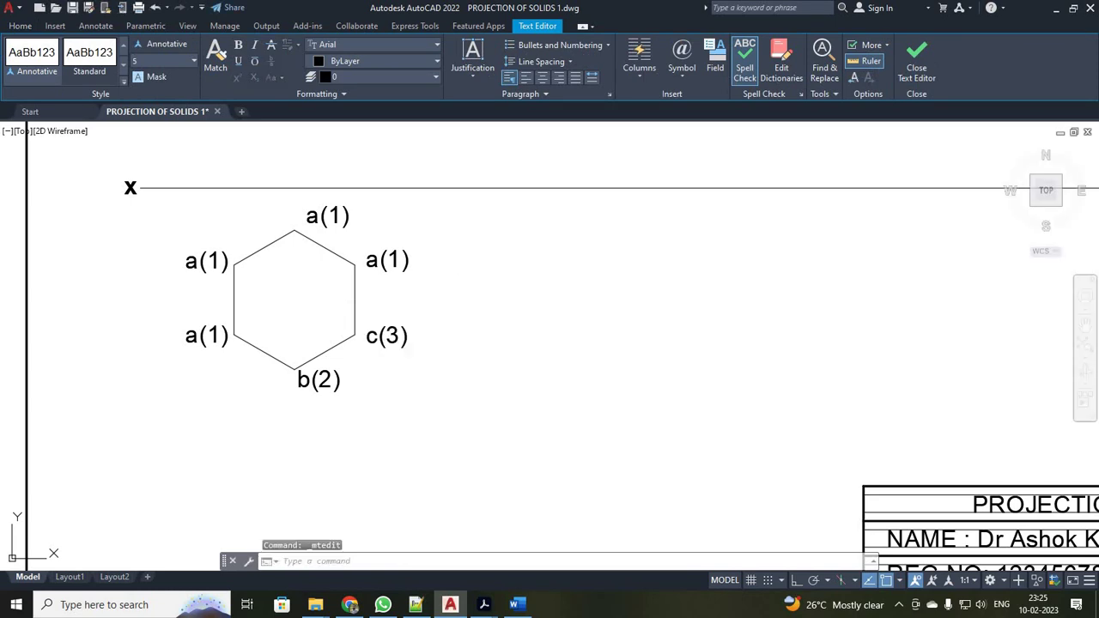
Relabel the upper-right, top and upper-left corners as d(4), e(5) and f(6)
left_click(373, 263)
double_click(374, 264)
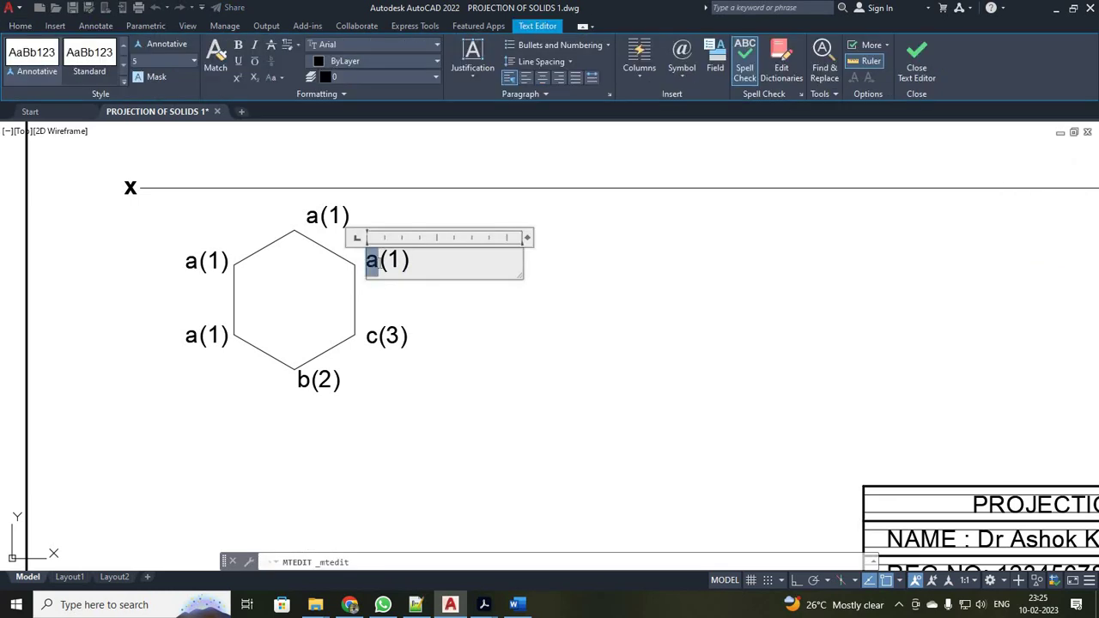
type("d")
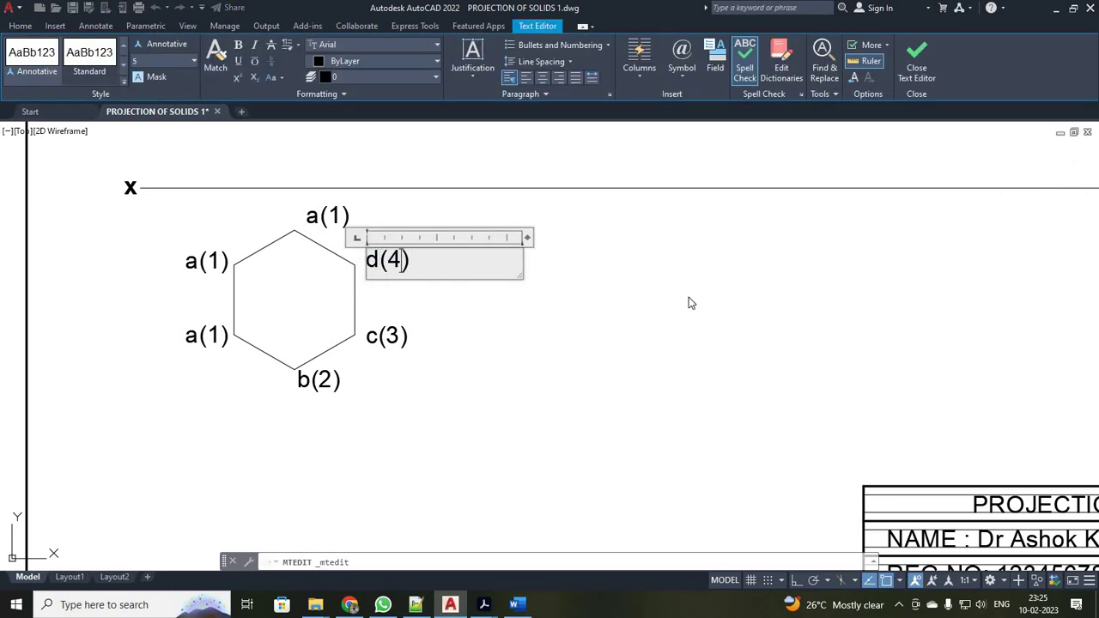
left_click(283, 238)
left_click(309, 209)
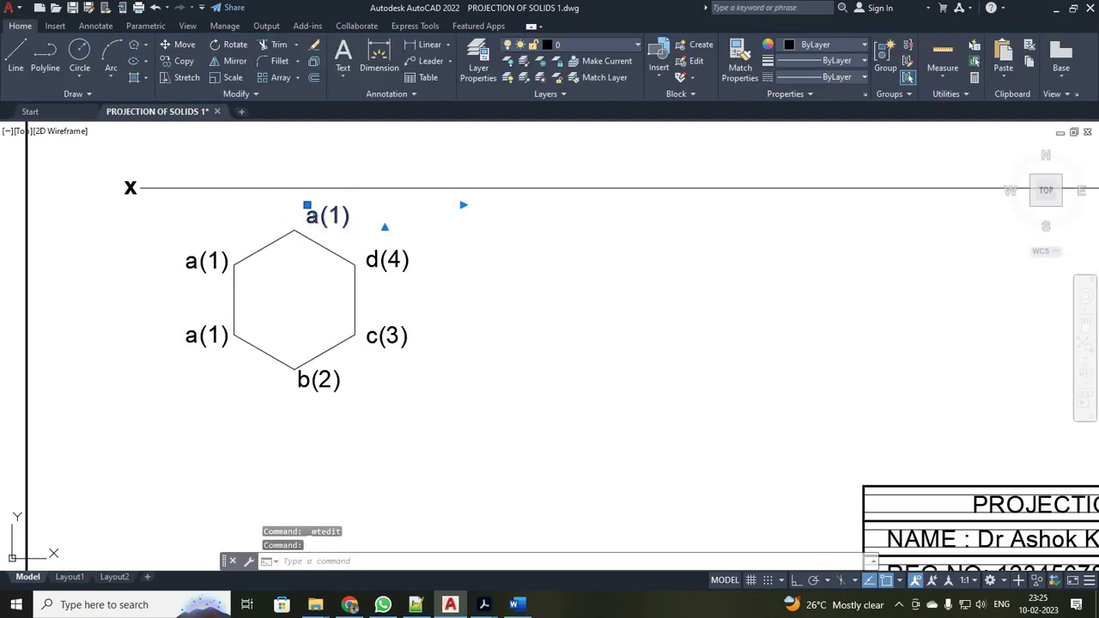
double_click(312, 217)
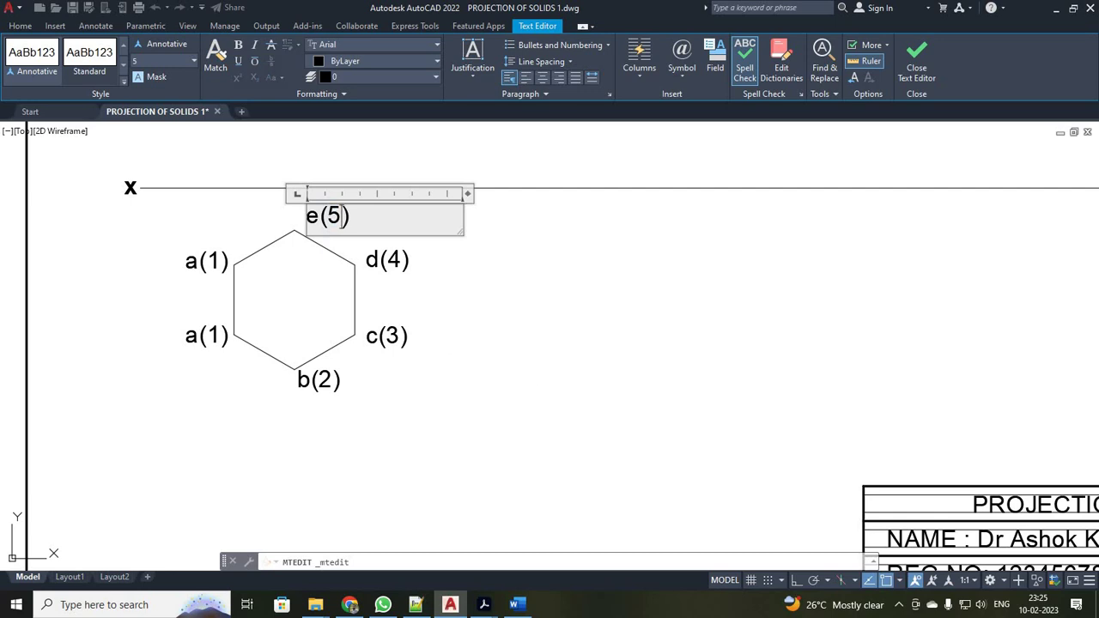
left_click(547, 373)
left_click(190, 255)
double_click(196, 262)
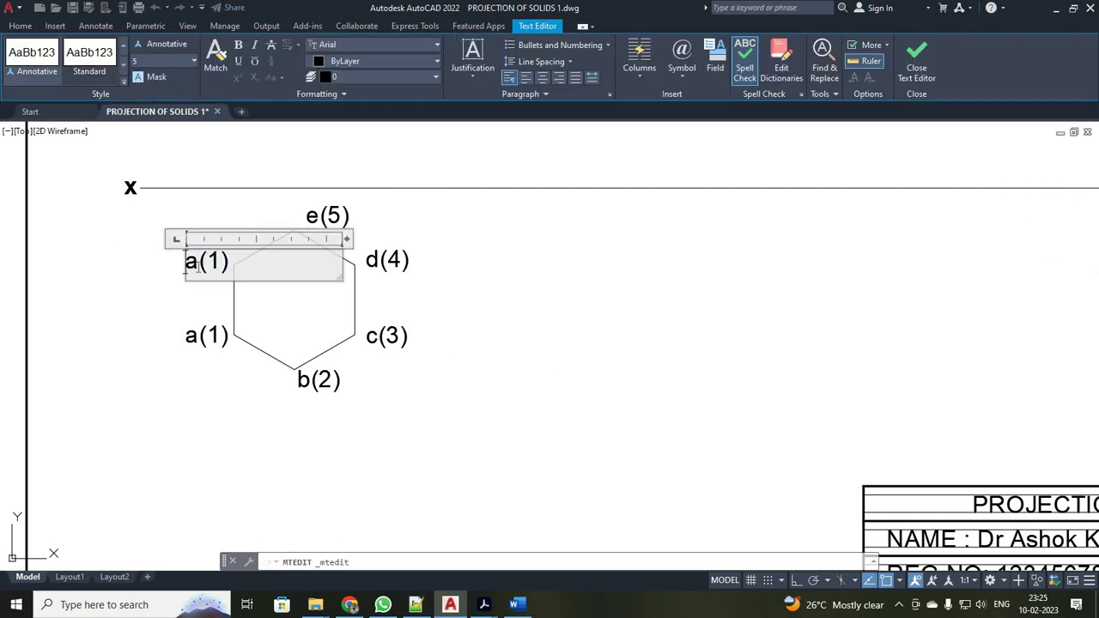
type("f(")
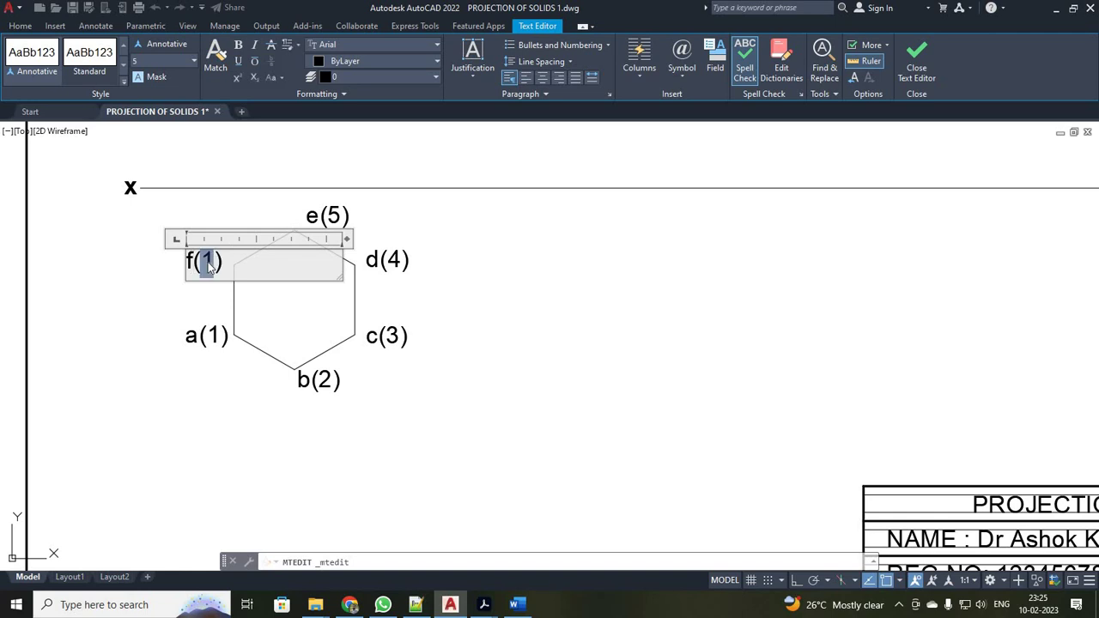
type("6")
left_click(783, 369)
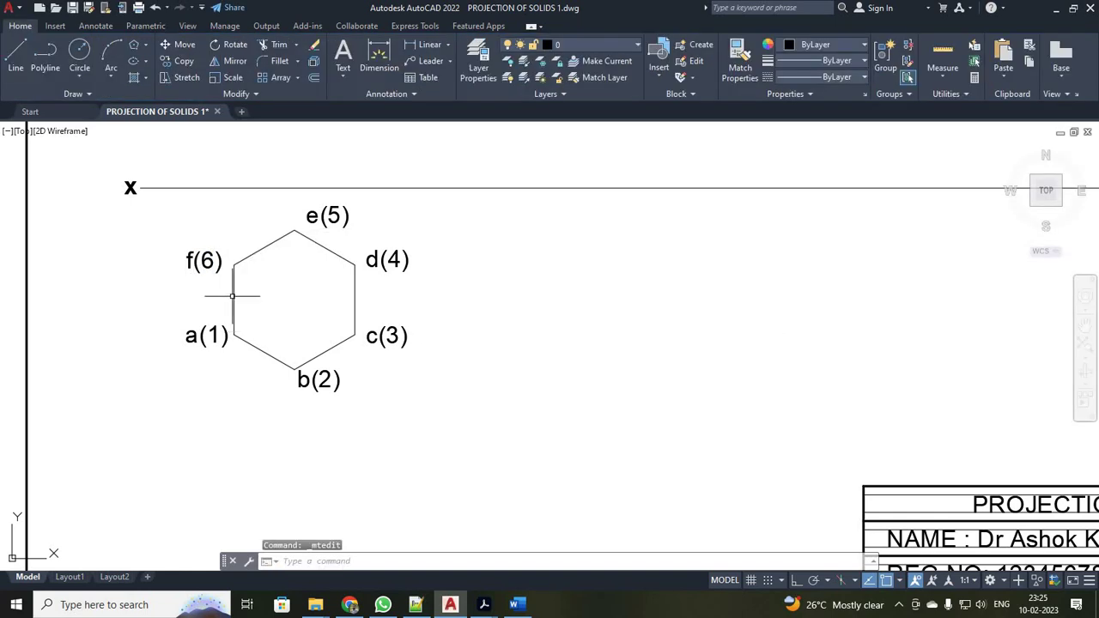
Give the hexagon outline a 0.35 mm lineweight
left_click(244, 259)
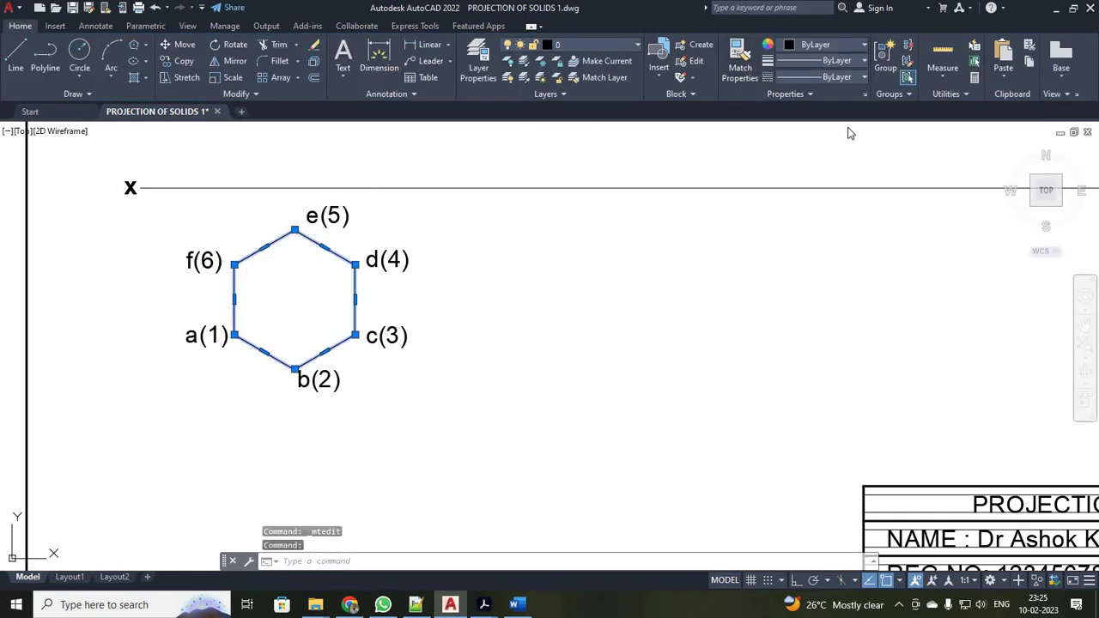
left_click(829, 61)
scroll(840, 238, "down", 1)
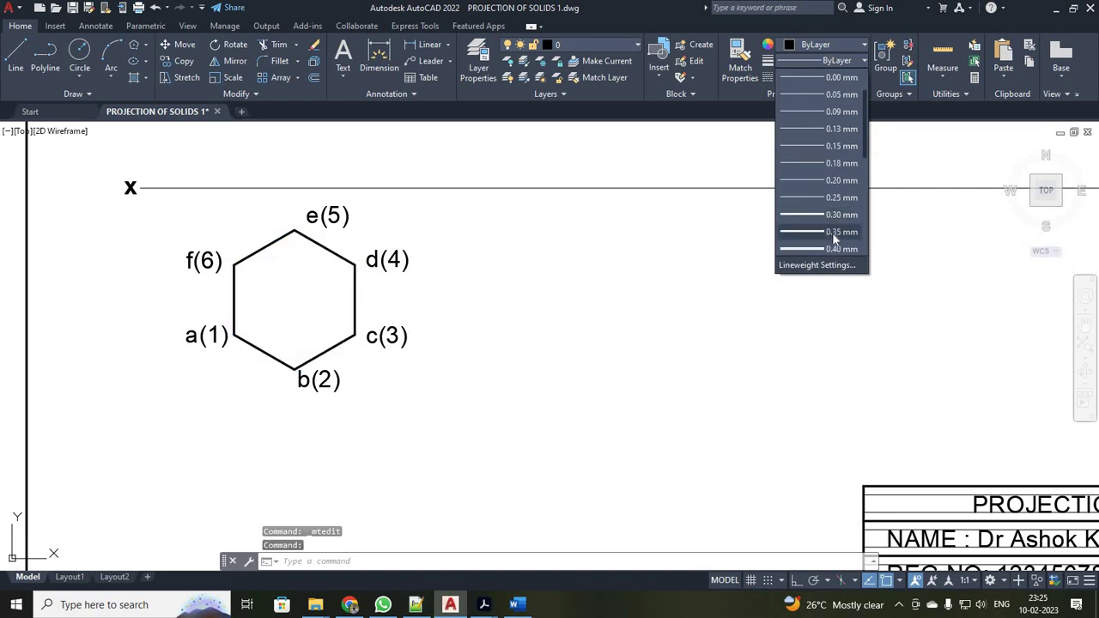
left_click(833, 232)
left_click(798, 275)
key("Escape")
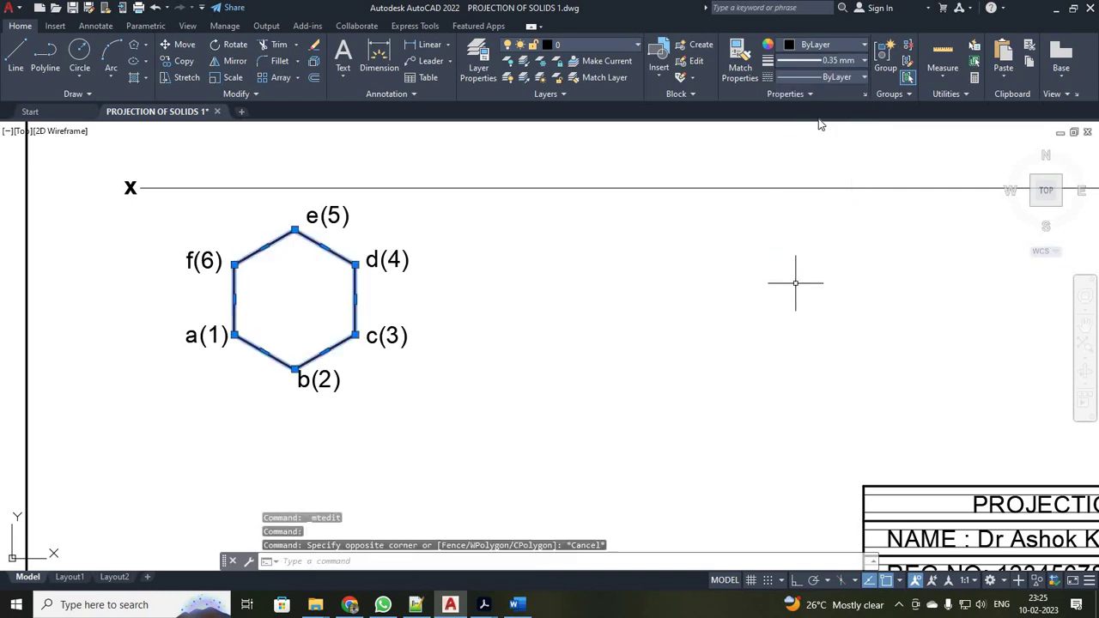
key("Escape")
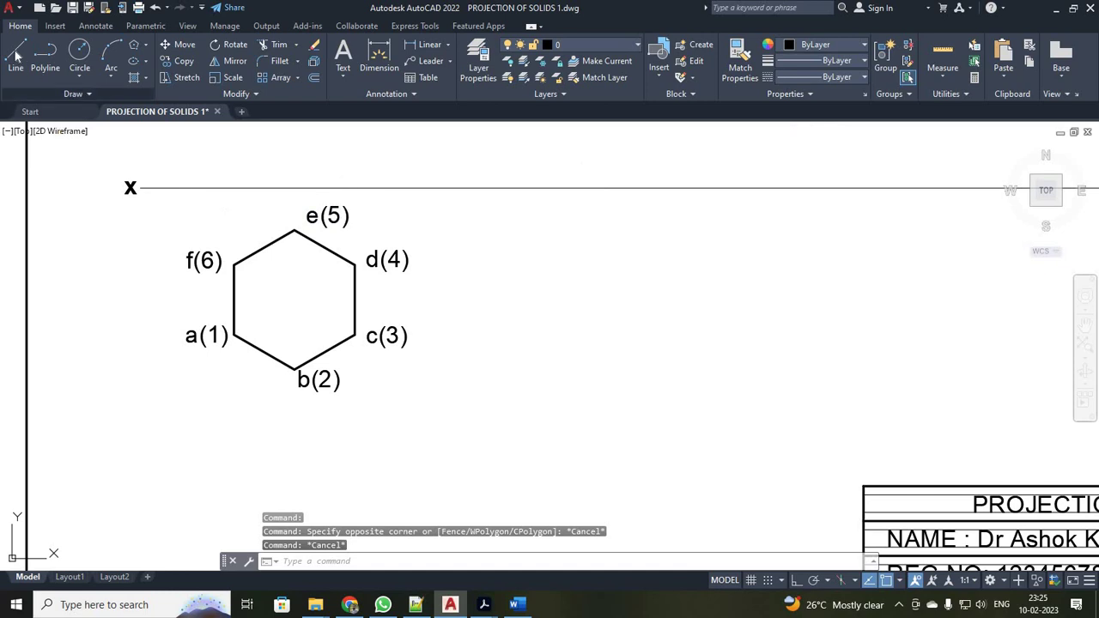
left_click(17, 57)
Draw vertical projectors from corners f(6), b(2) and c(3) up to the XY line
left_click(233, 262)
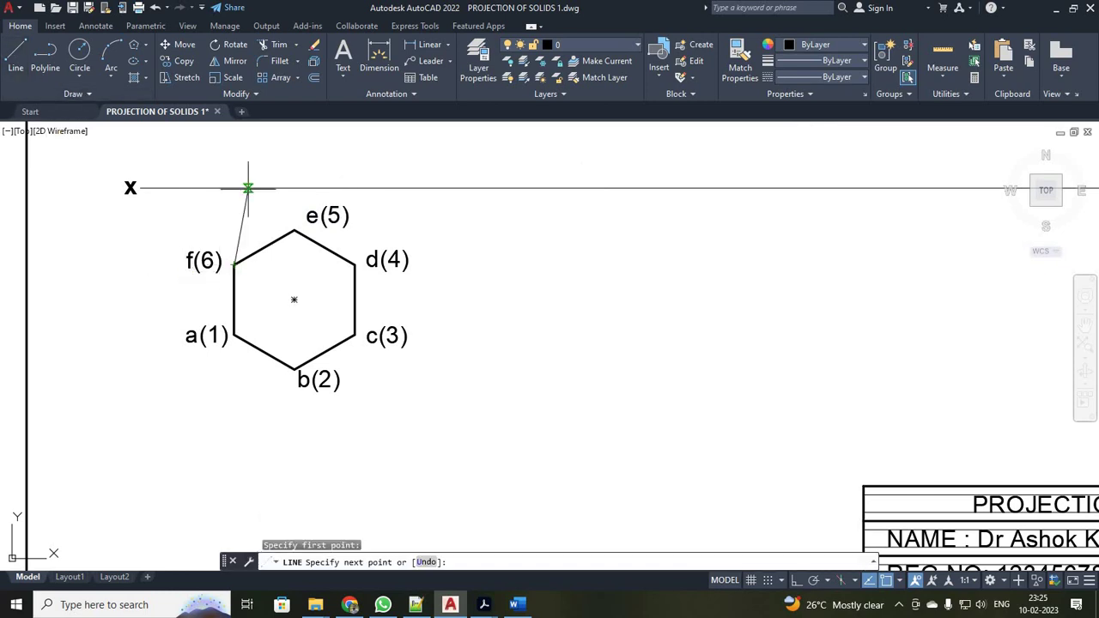
left_click(233, 188)
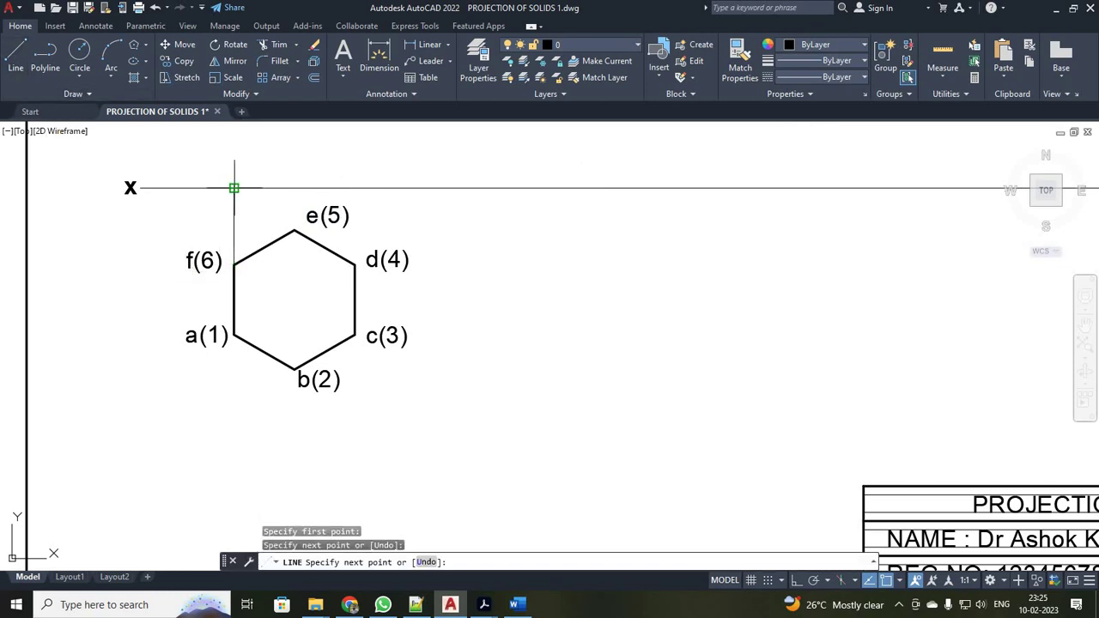
key("F8")
left_click(15, 53)
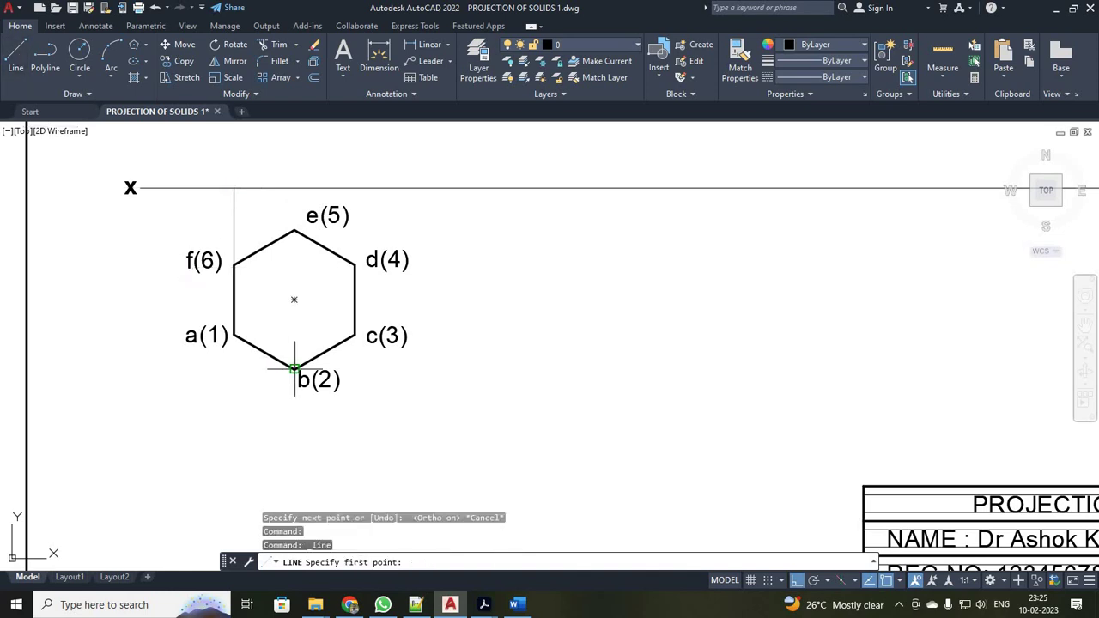
left_click(294, 369)
left_click(295, 188)
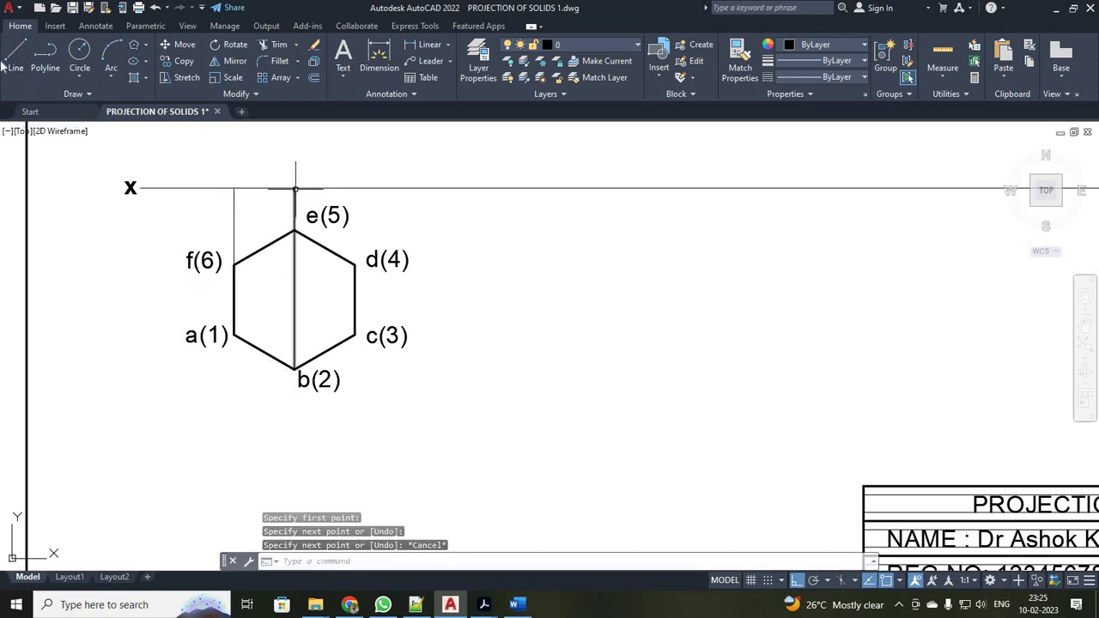
key("Return")
key("Return")
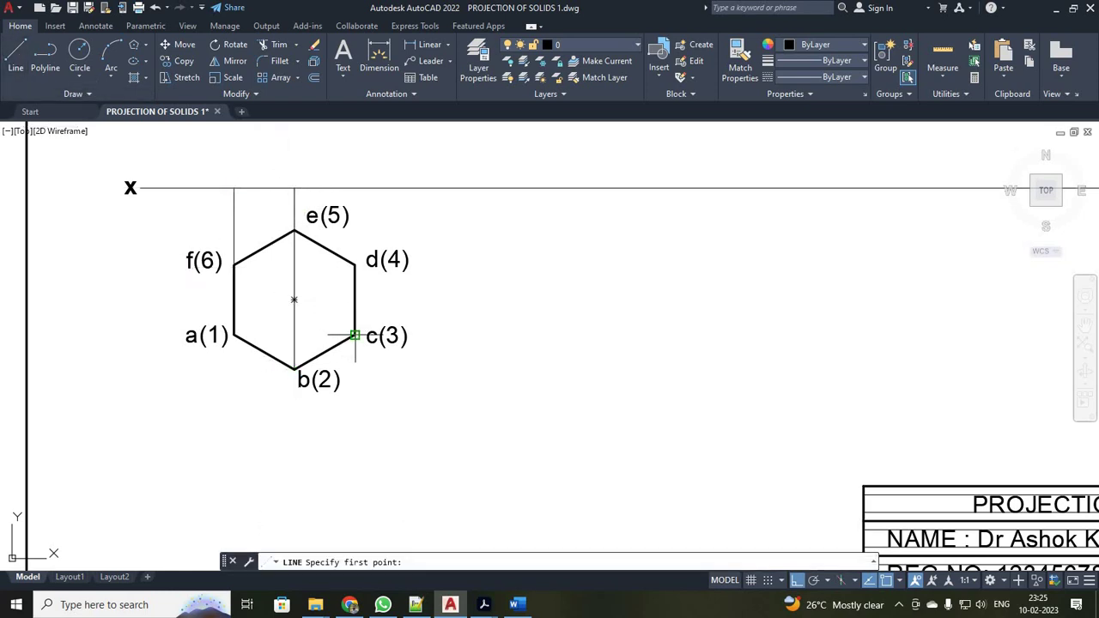
left_click(354, 335)
left_click(355, 188)
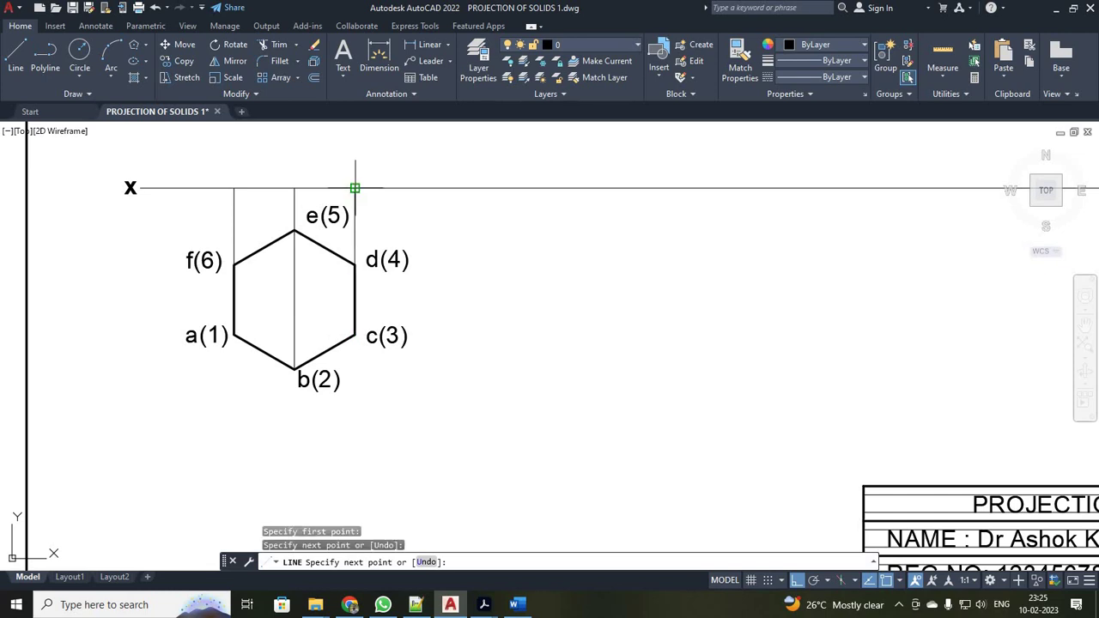
key("Escape")
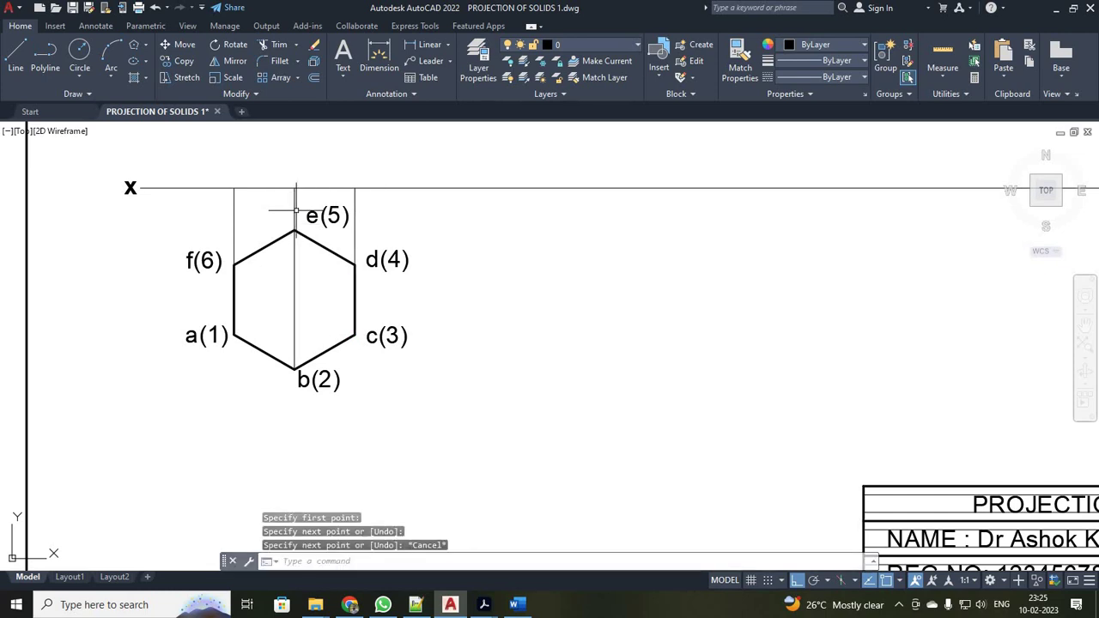
Zoom All to show the whole drawing
scroll(296, 256, "down", 5)
scroll(296, 256, "up", 6)
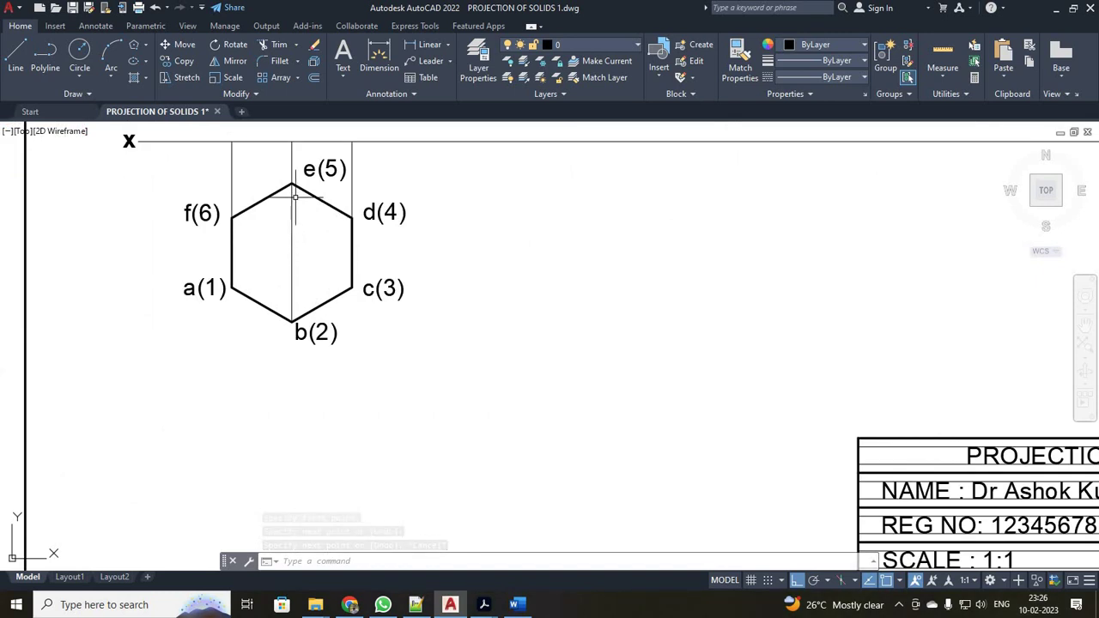
scroll(298, 215, "down", 4)
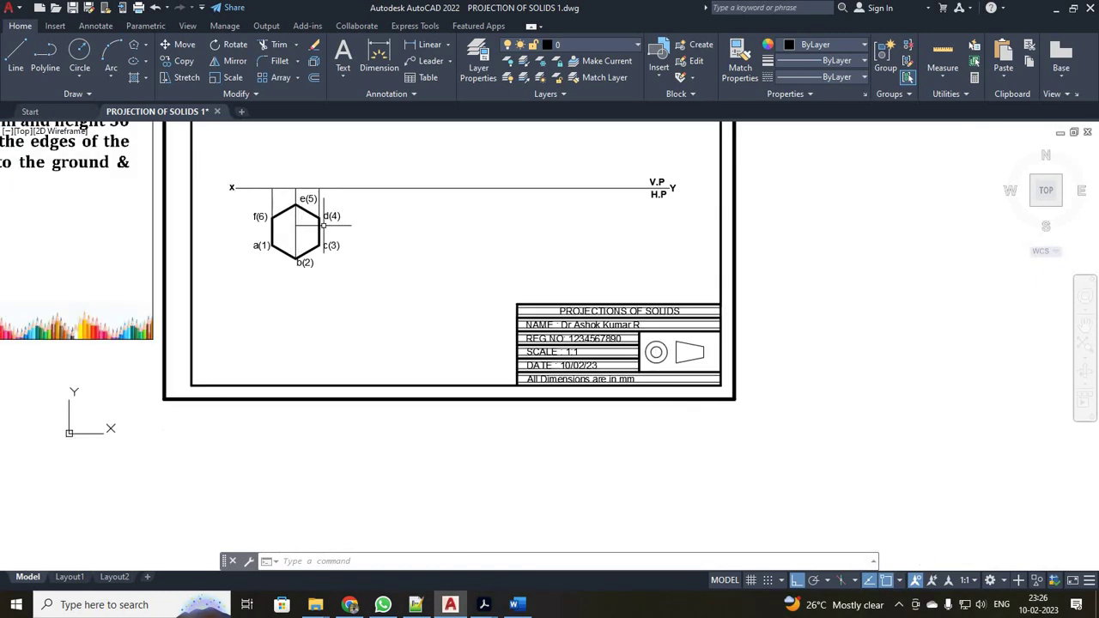
type("z")
key("Return")
type("a")
key("Return")
scroll(657, 352, "up", 3)
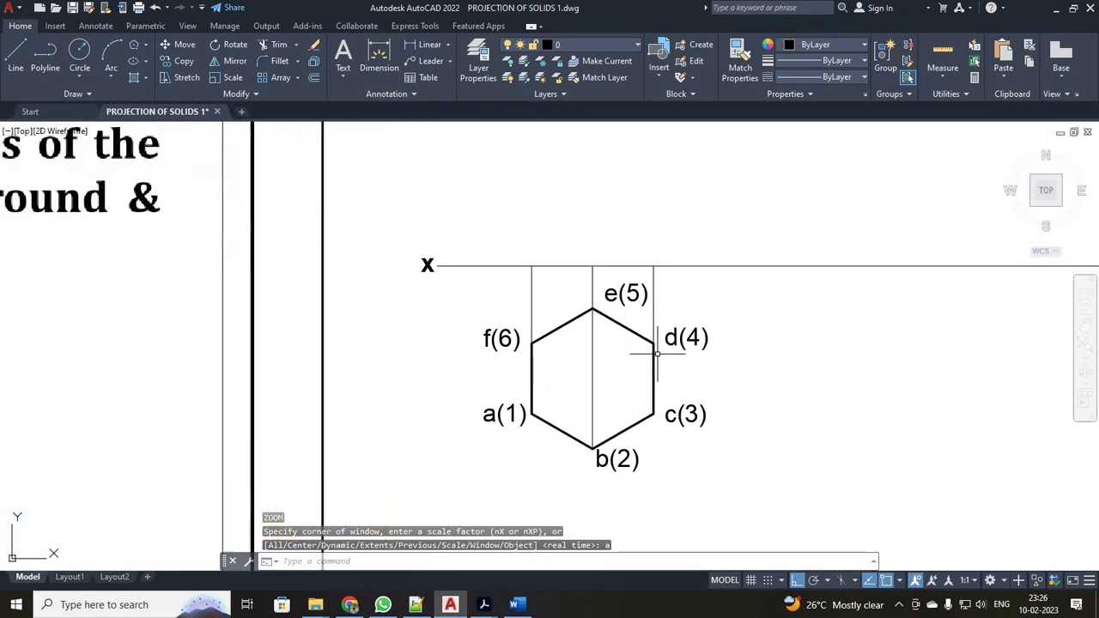
scroll(211, 277, "down", 8)
scroll(69, 309, "up", 2)
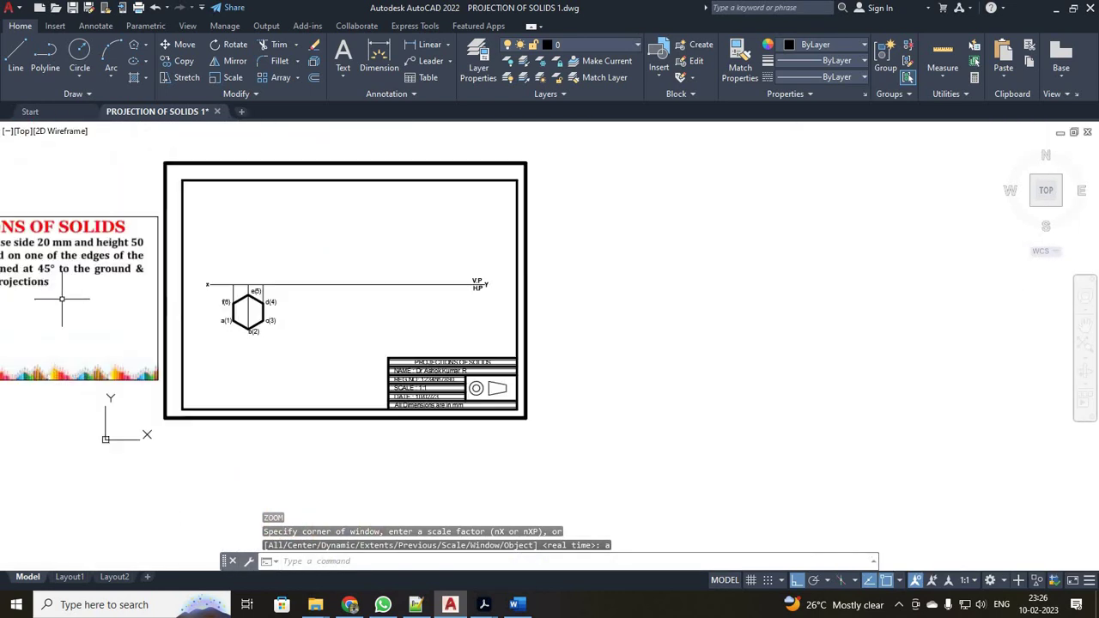
scroll(363, 277, "up", 4)
scroll(363, 277, "down", 2)
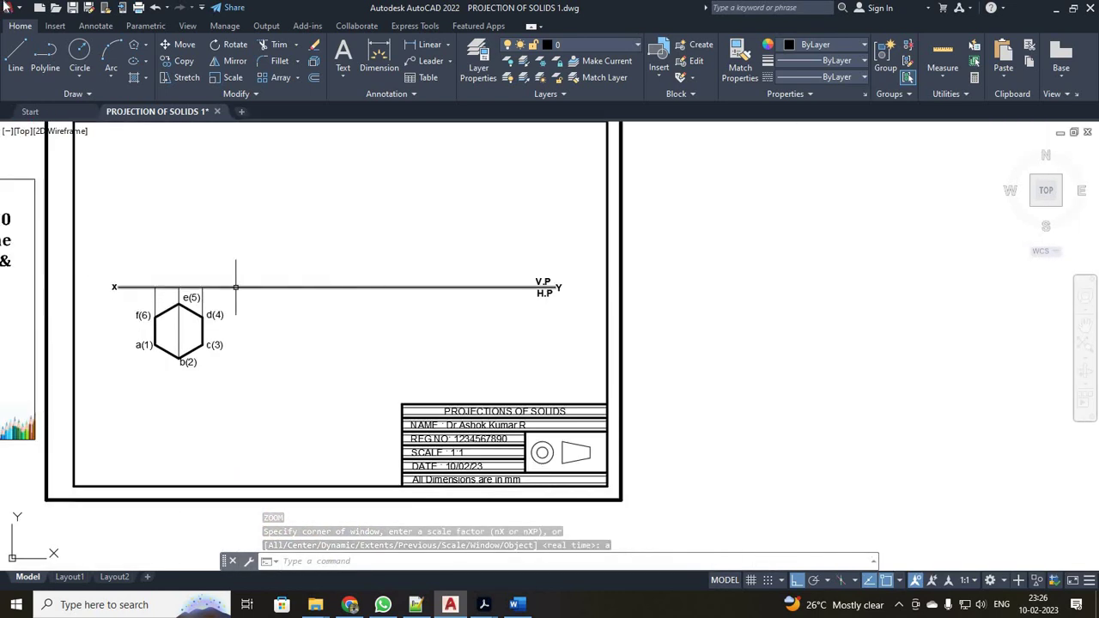
left_click(24, 47)
Draw a closed 50 mm tall rectangle standing on the XY line above the hexagon
scroll(147, 183, "up", 3)
scroll(196, 294, "down", 2)
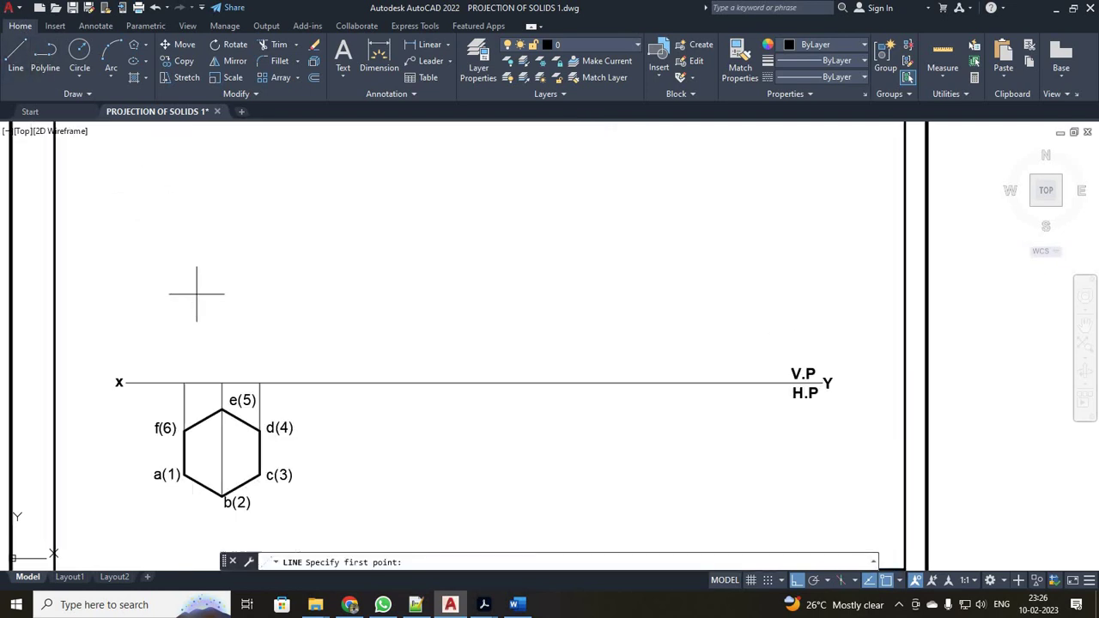
left_click(184, 382)
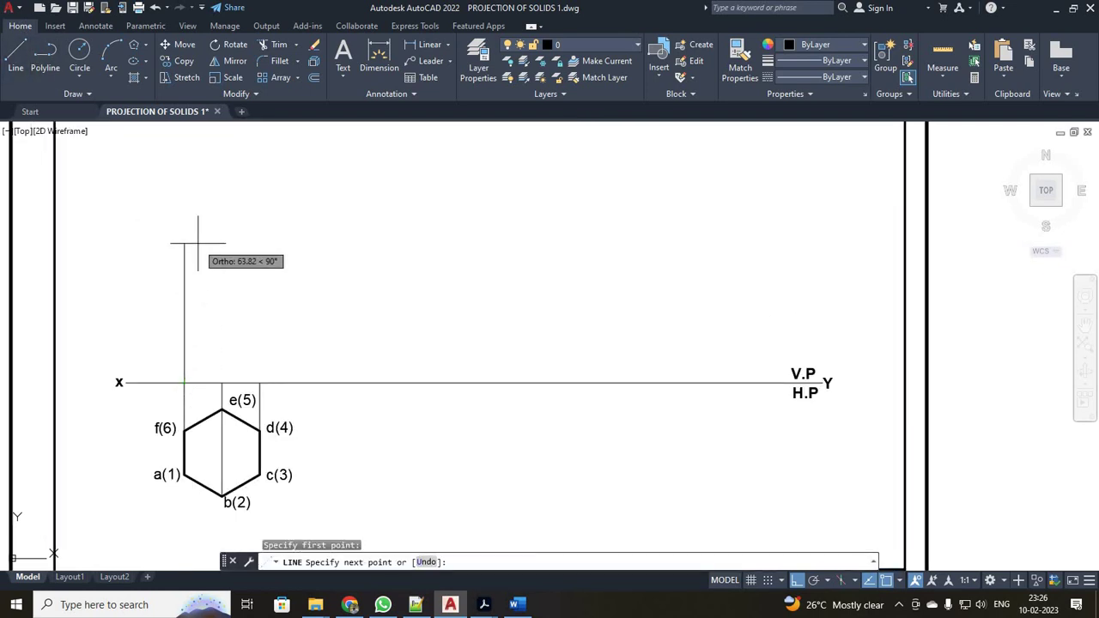
type("50")
key("Return")
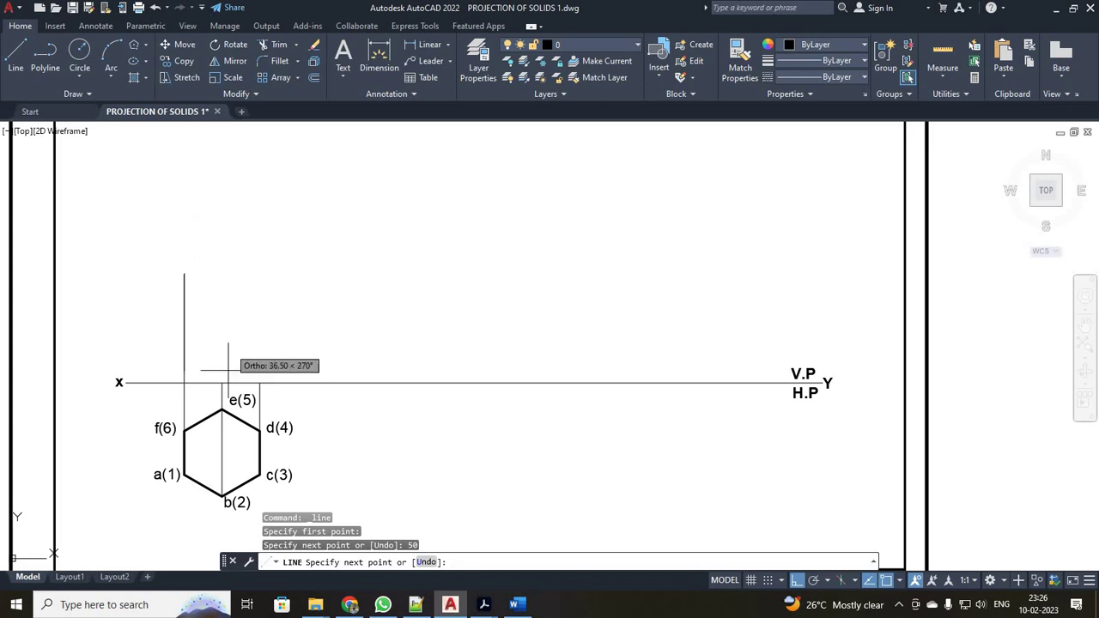
left_click(260, 273)
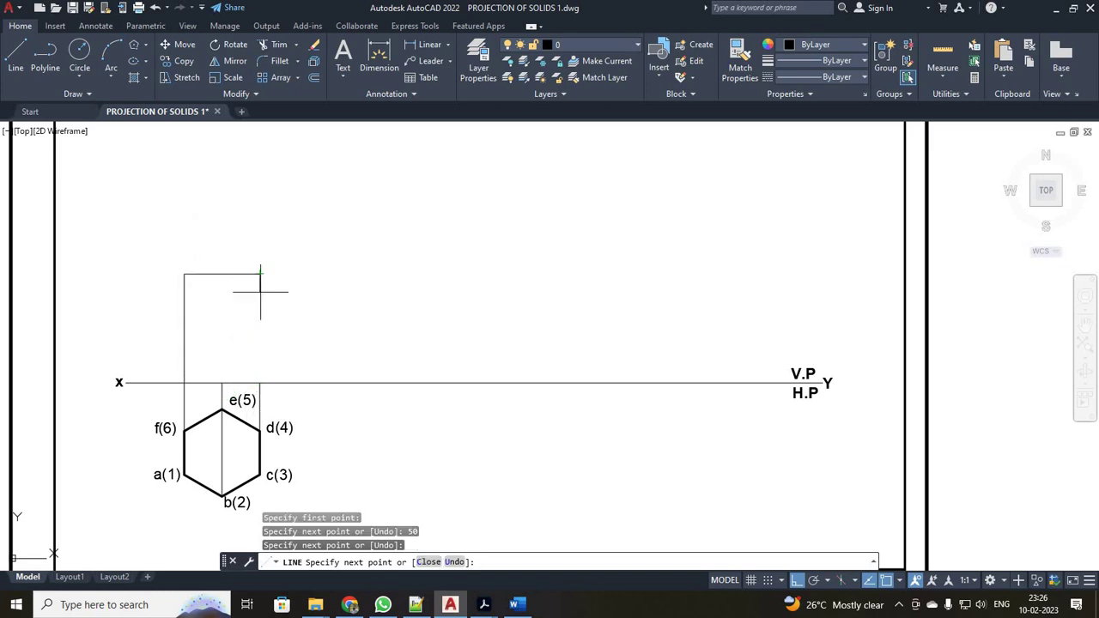
left_click(259, 382)
left_click(184, 382)
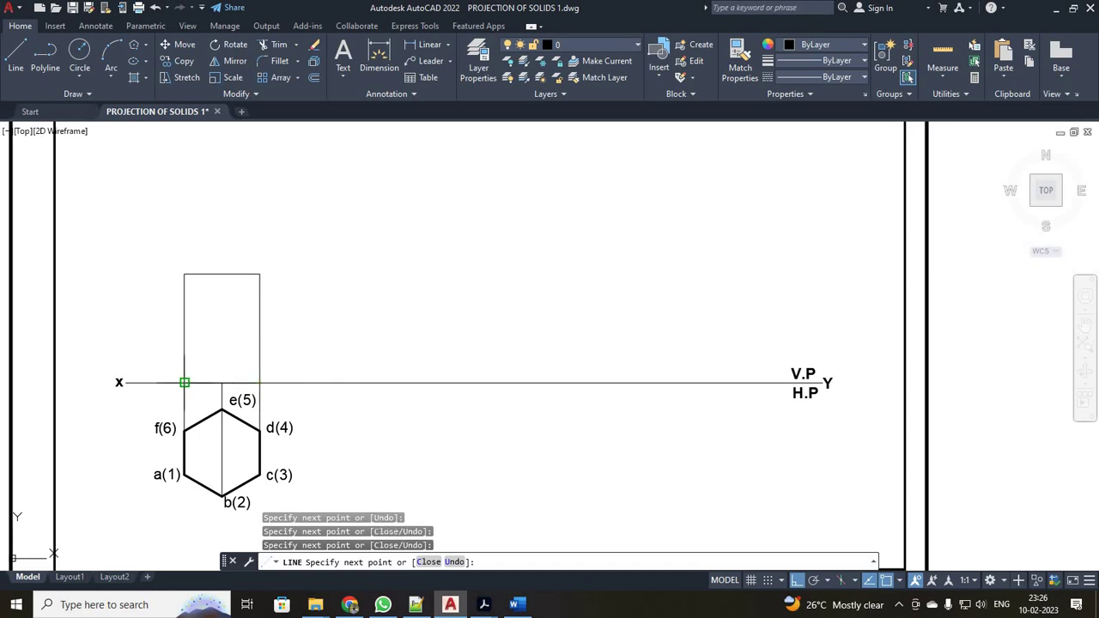
key("Escape")
Draw a vertical line from above e(5) up to the rectangle's top edge
key("Return")
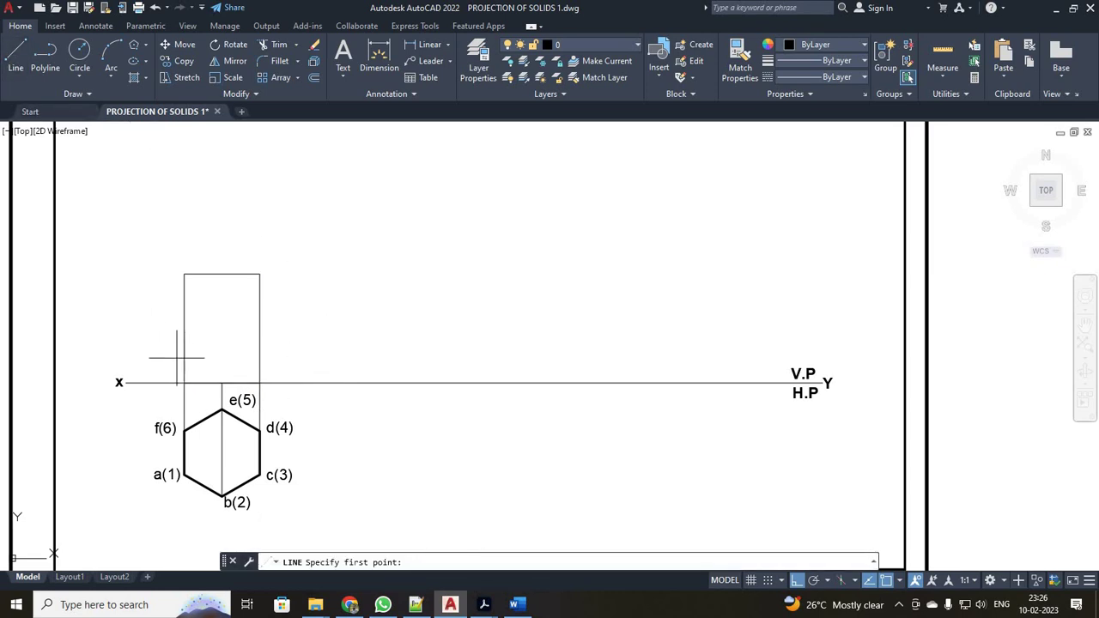
left_click(222, 382)
left_click(221, 274)
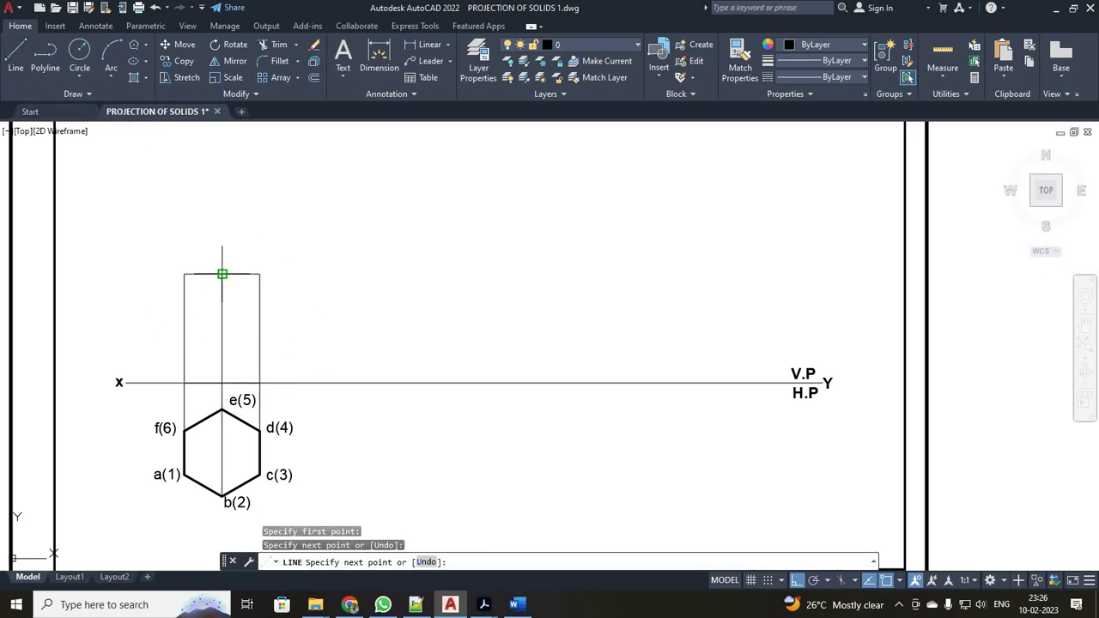
key("Escape")
Zoom Window onto the hexagon and front-view rectangle
scroll(289, 351, "up", 3)
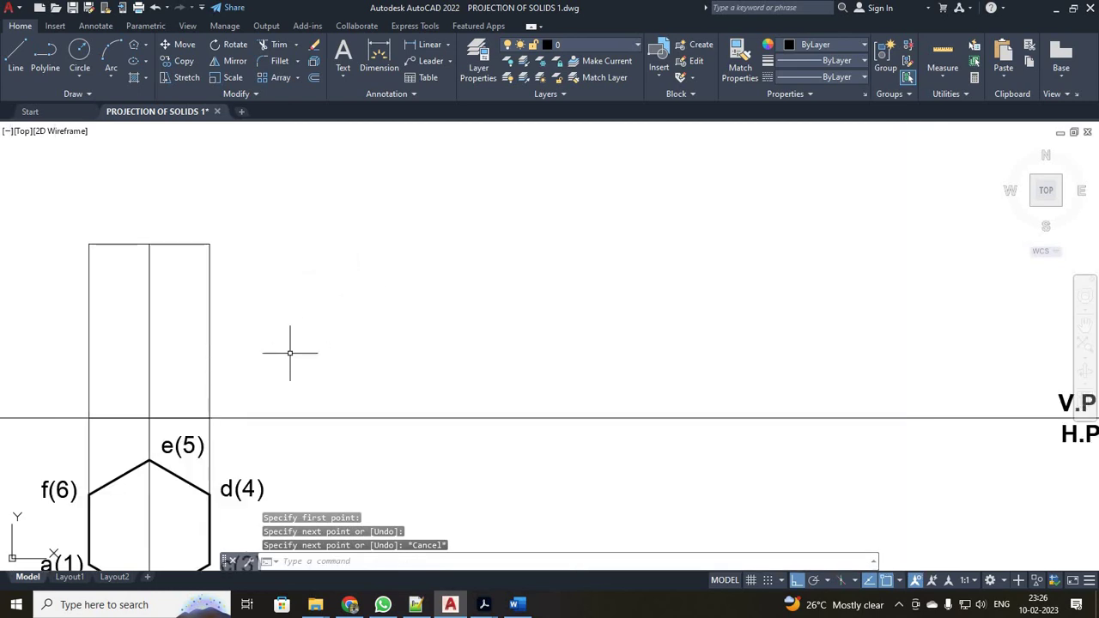
scroll(249, 378, "down", 3)
scroll(130, 403, "up", 2)
scroll(133, 403, "down", 2)
scroll(158, 434, "up", 2)
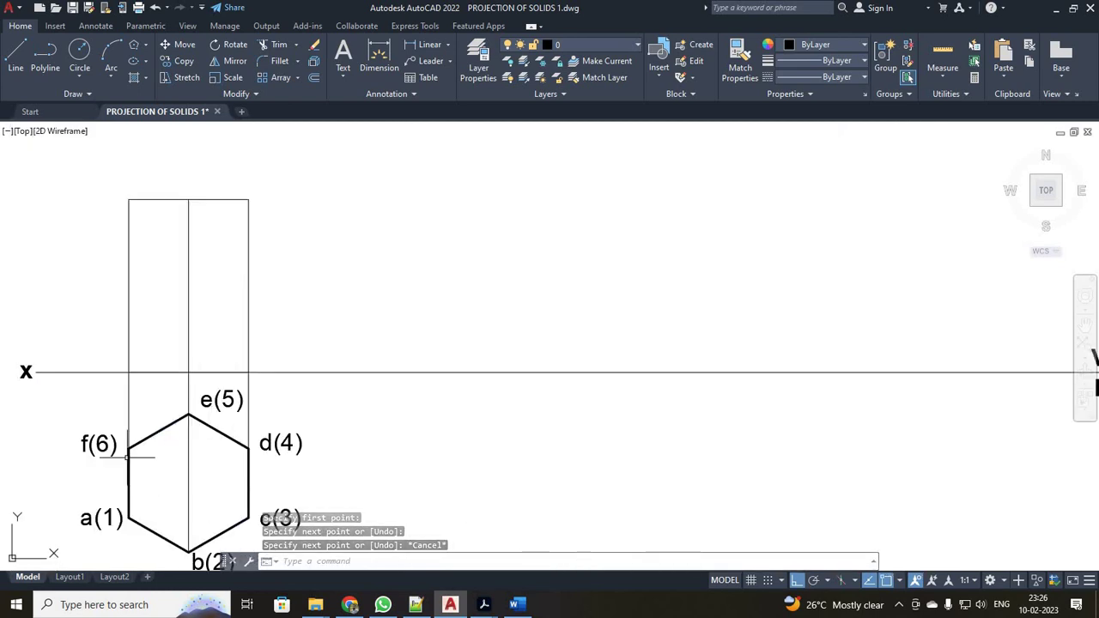
scroll(163, 439, "down", 2)
type("z")
key("Return")
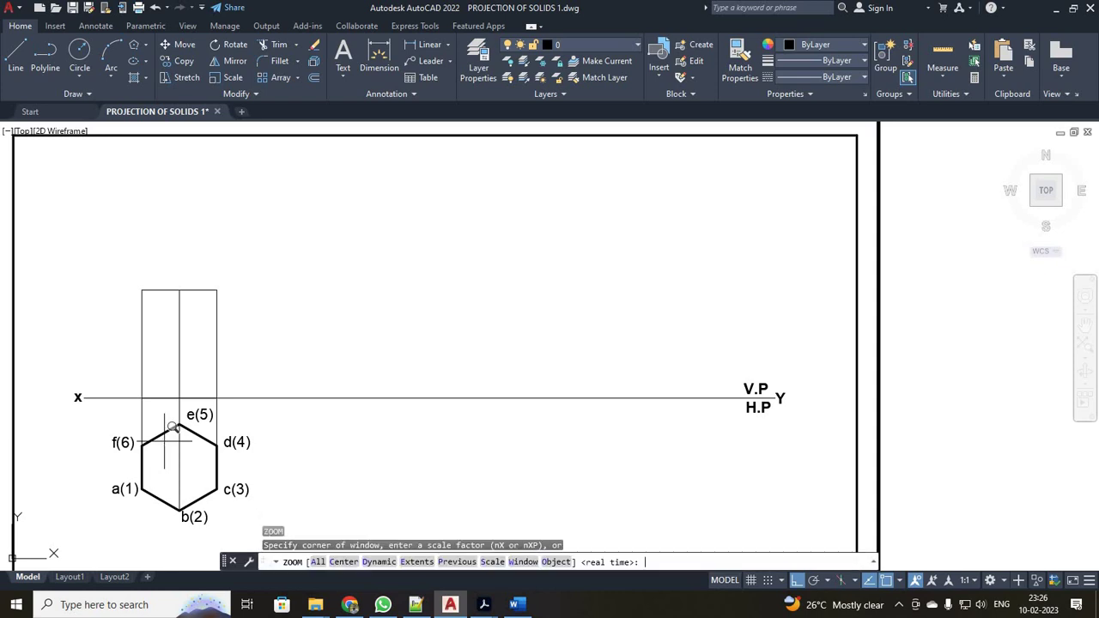
type("w")
key("Return")
left_click(99, 273)
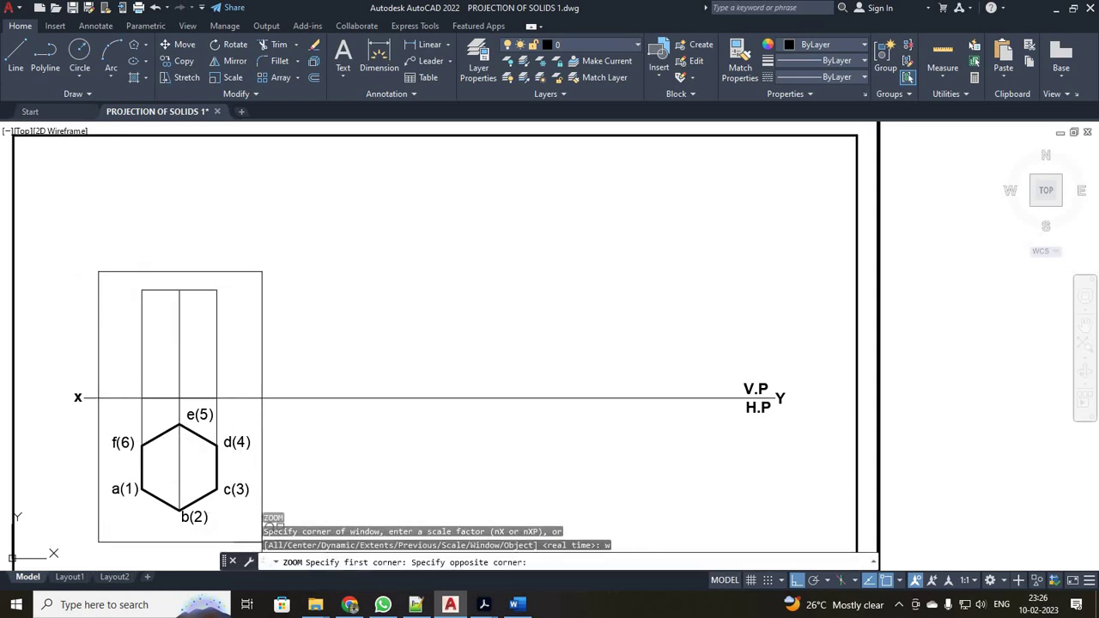
left_click(260, 541)
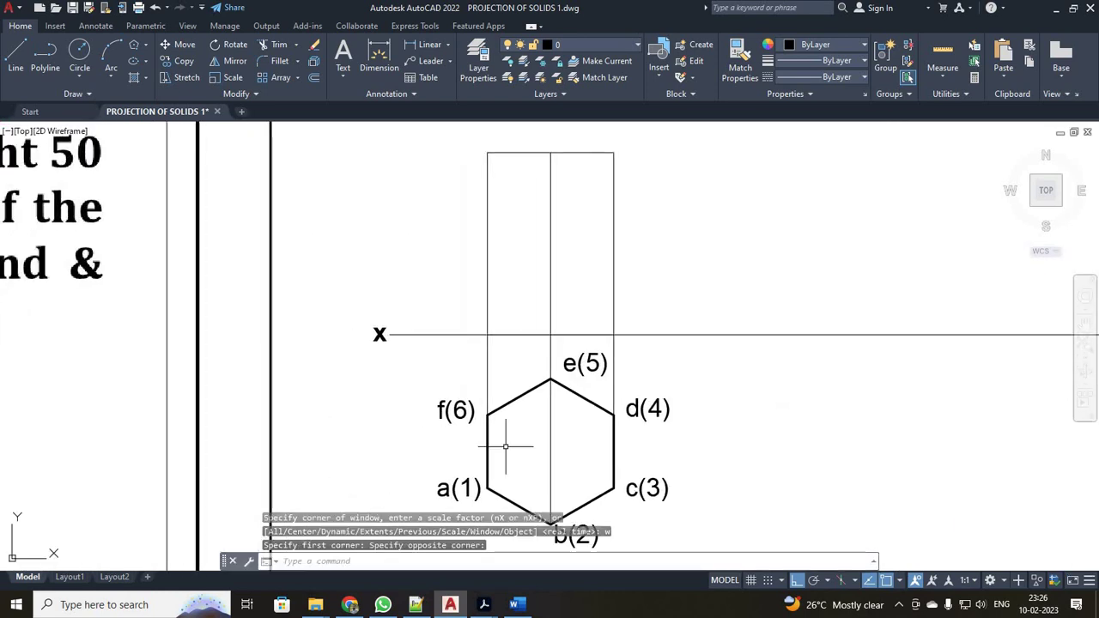
Copy the f(6) label to just above the XY line
left_click(454, 410)
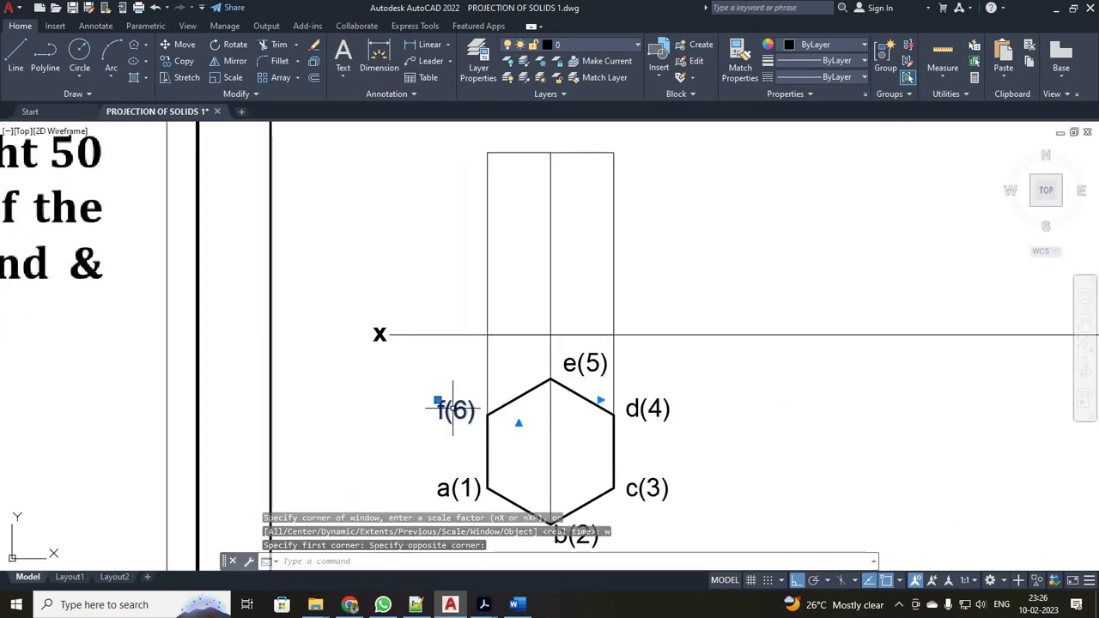
left_click(179, 61)
left_click(438, 422)
left_click(438, 328)
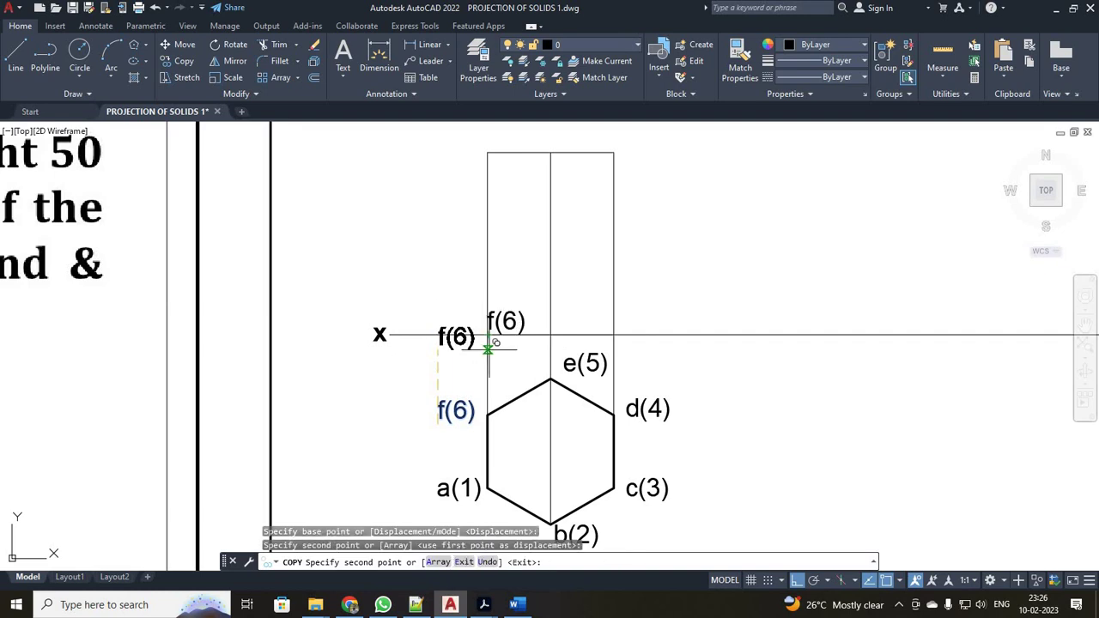
key("Escape")
Edit the copied label to read 1'(6')
scroll(489, 339, "up", 4)
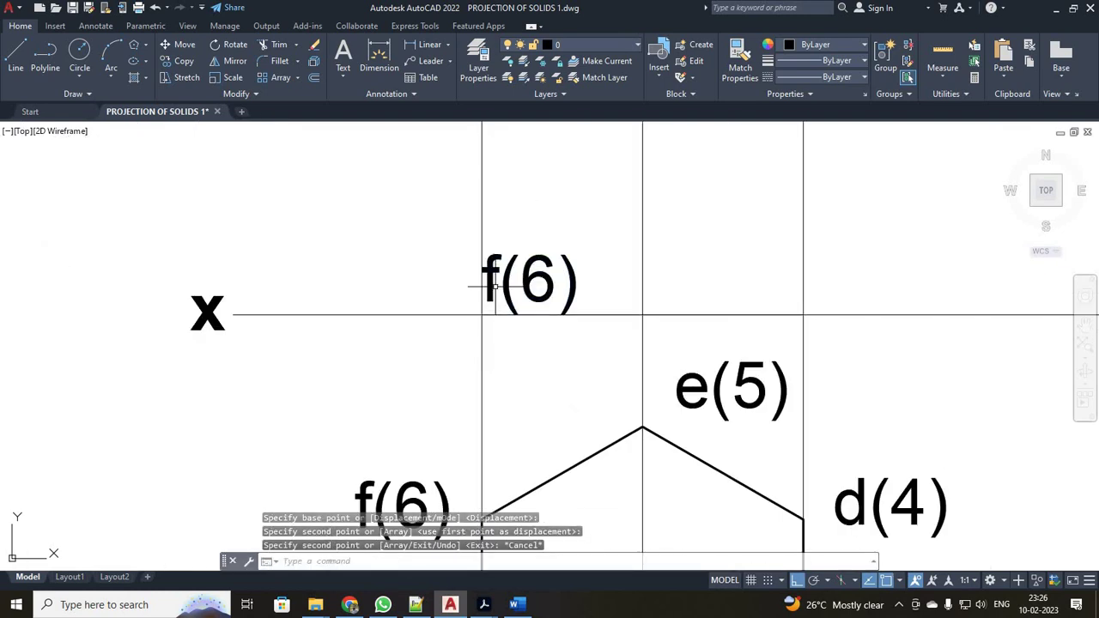
left_click(493, 285)
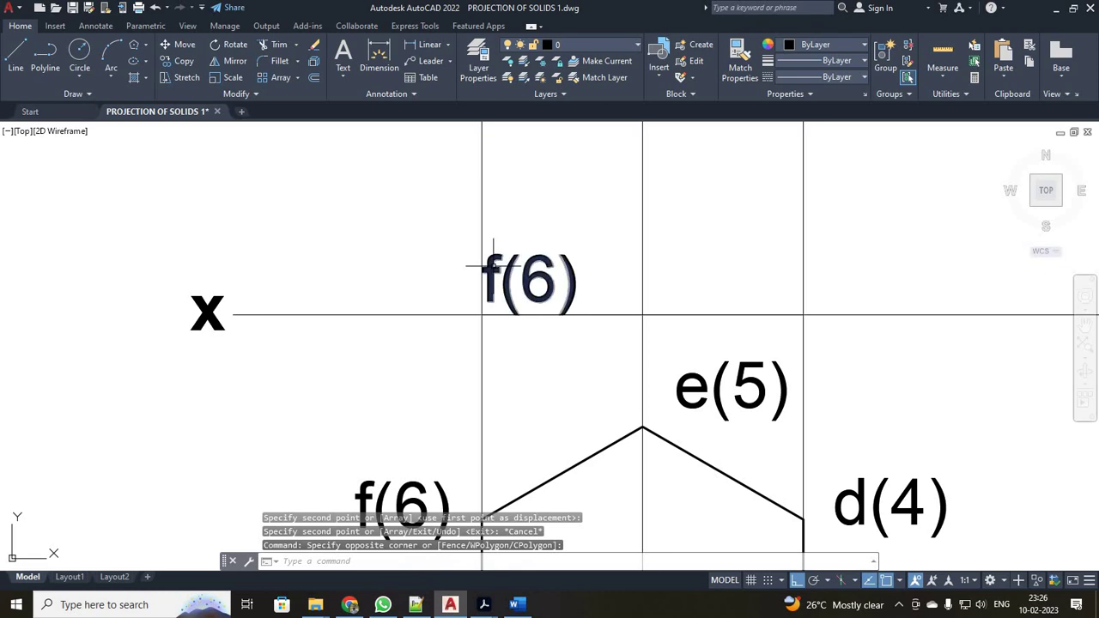
double_click(494, 296)
scroll(515, 288, "down", 4)
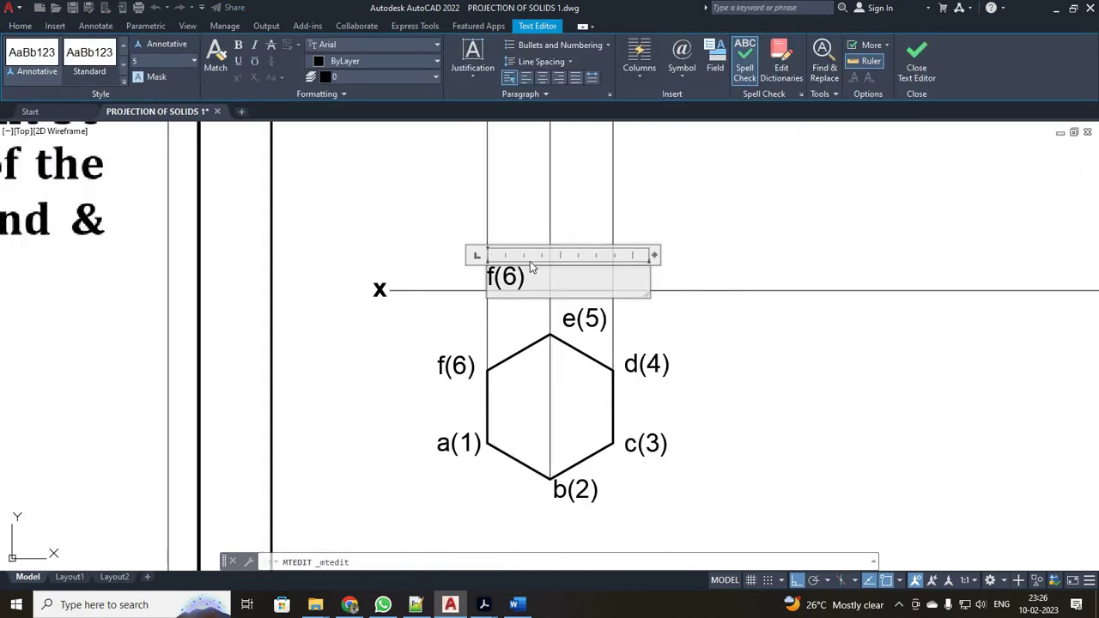
left_click_drag(525, 276, 491, 274)
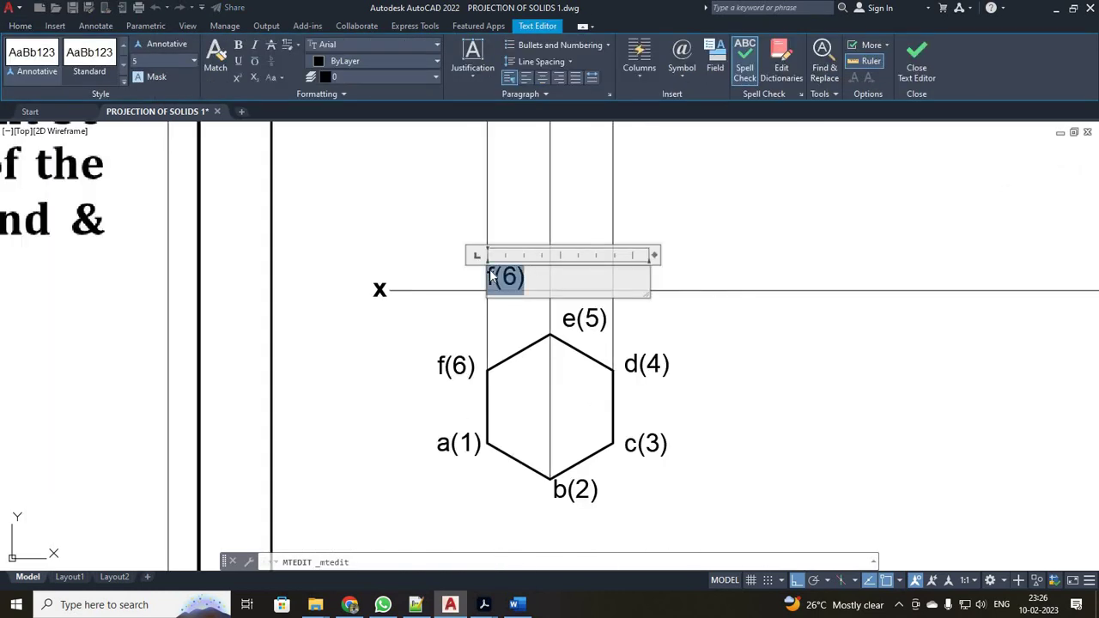
key("Delete")
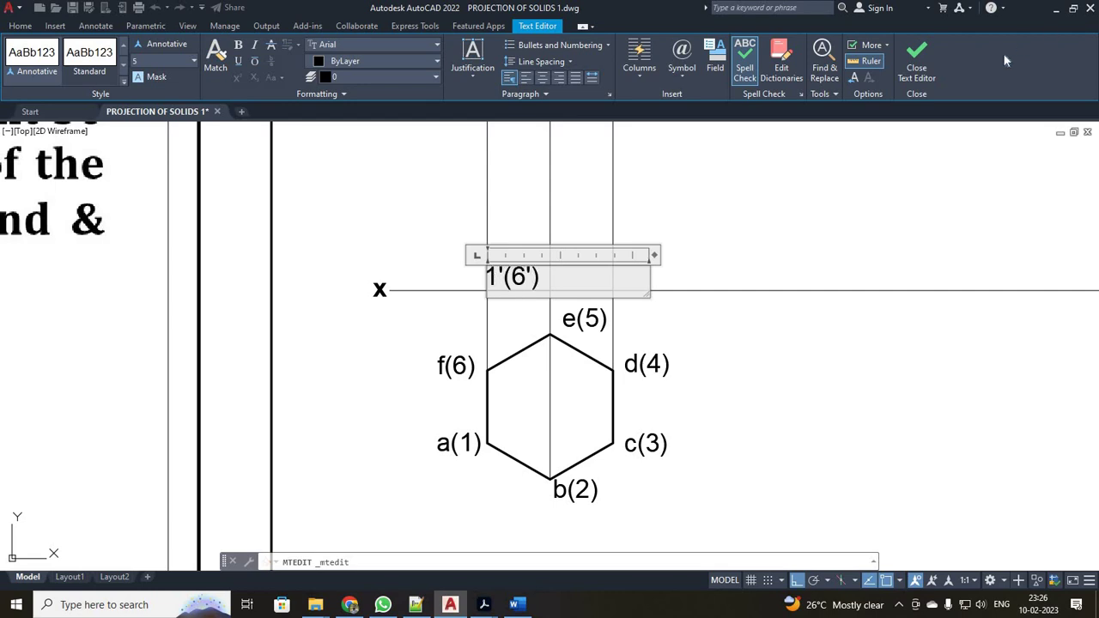
left_click(912, 72)
scroll(549, 279, "up", 2)
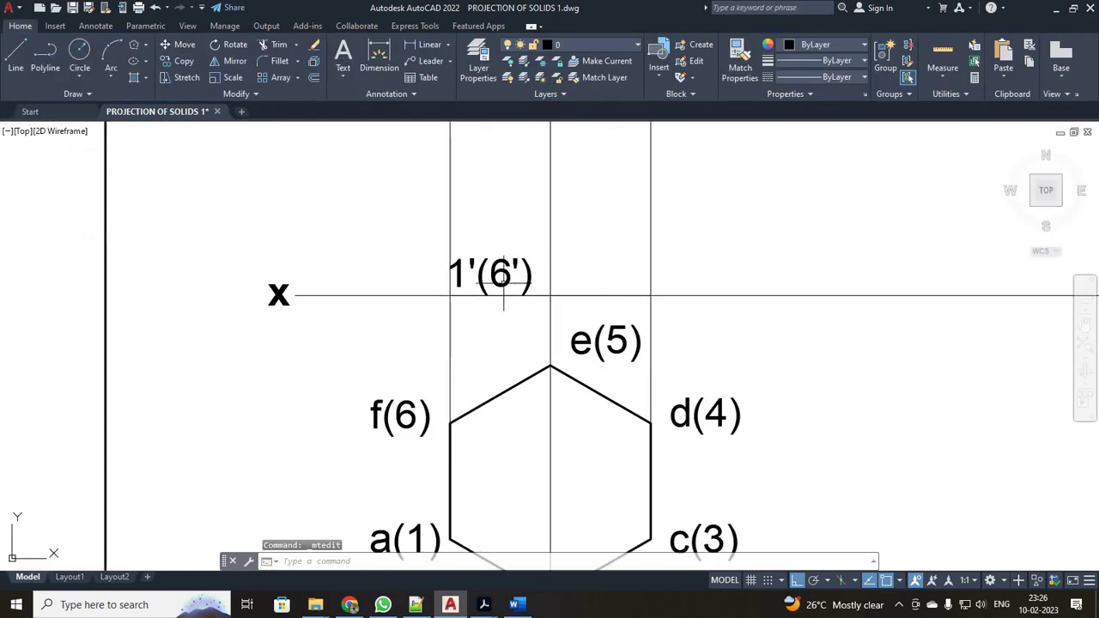
Move the 1'(6') label left onto the first projector along the XY line
left_click(454, 281)
left_click(453, 273)
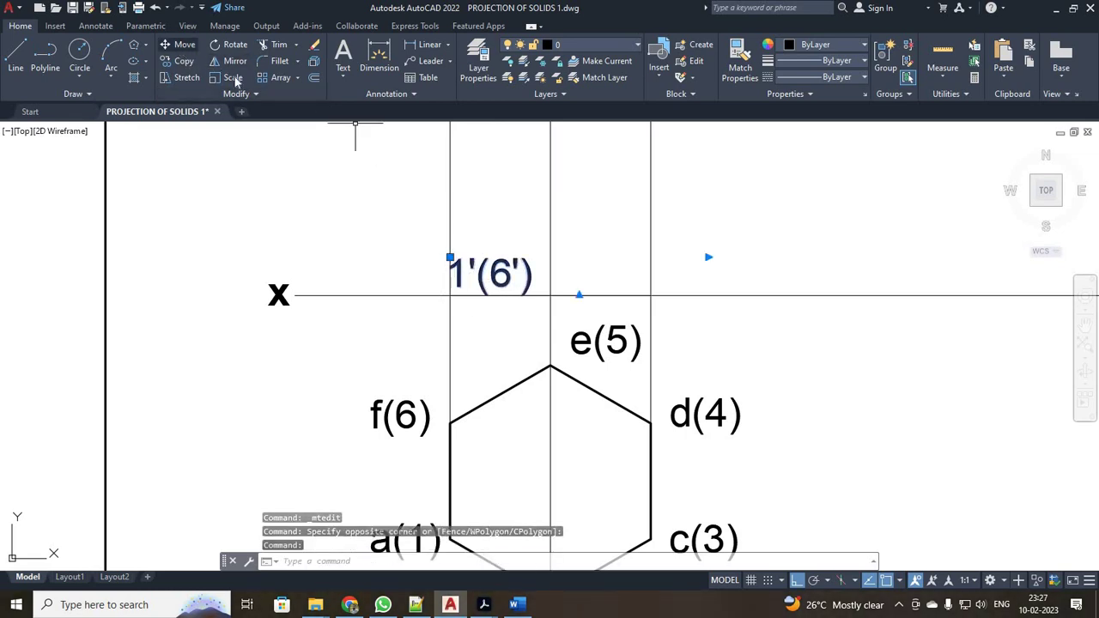
left_click(178, 47)
left_click(459, 282)
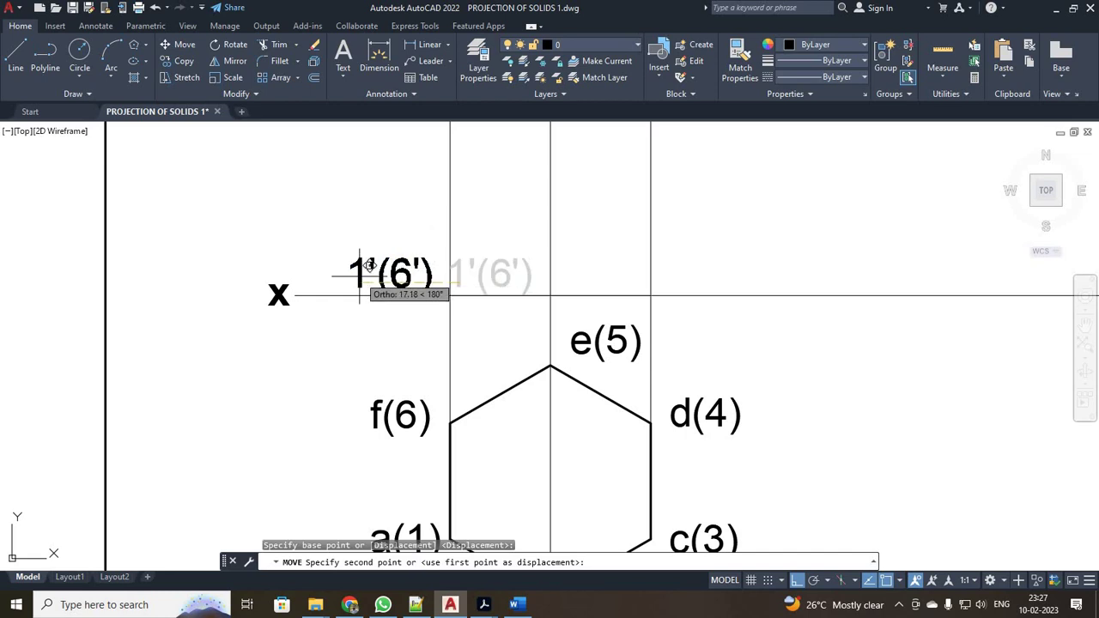
left_click(367, 281)
Copy the label onto the middle and right projectors
left_click(381, 268)
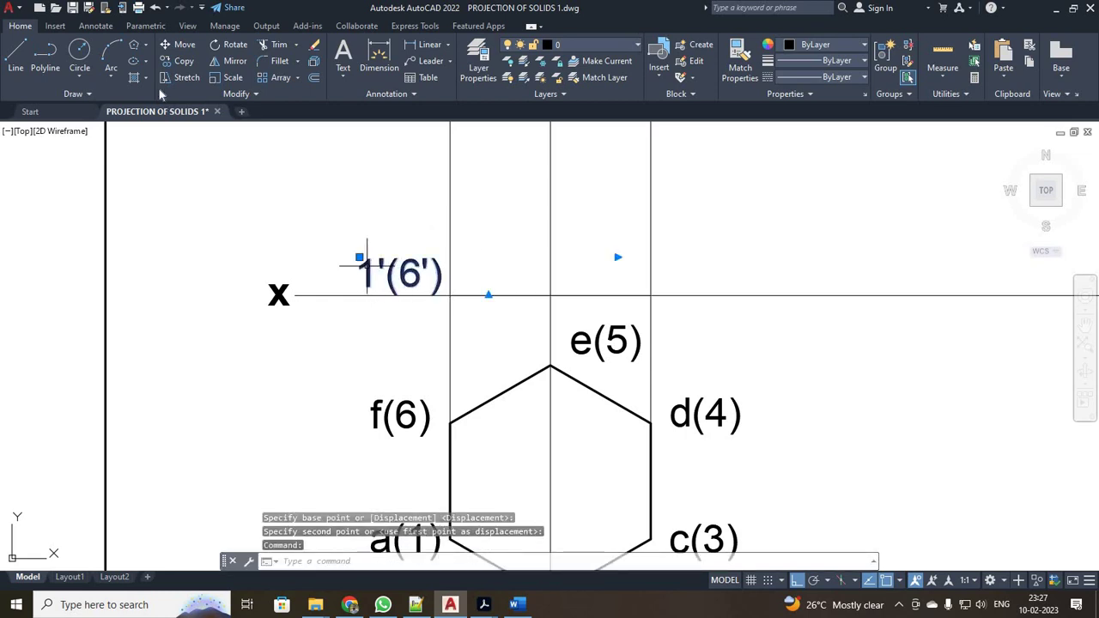
left_click(184, 61)
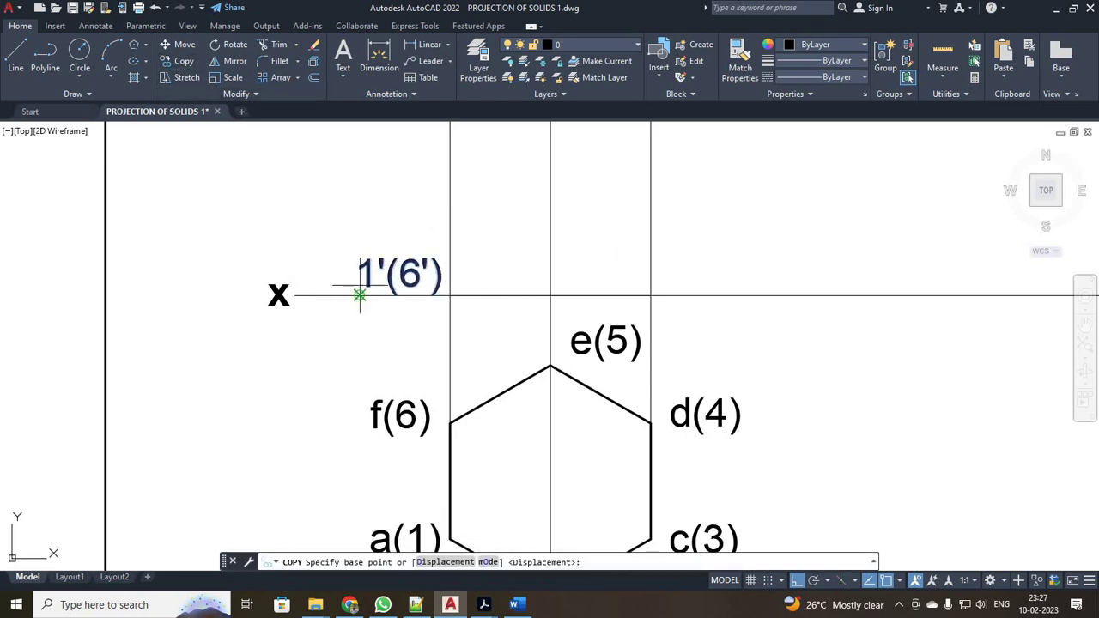
left_click(360, 294)
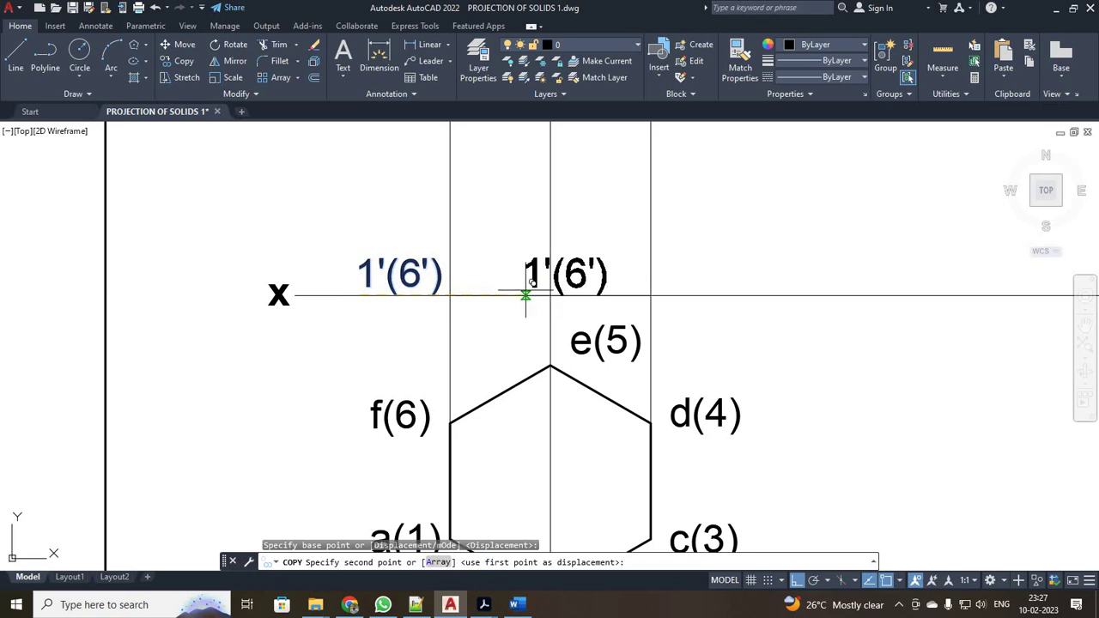
left_click(526, 294)
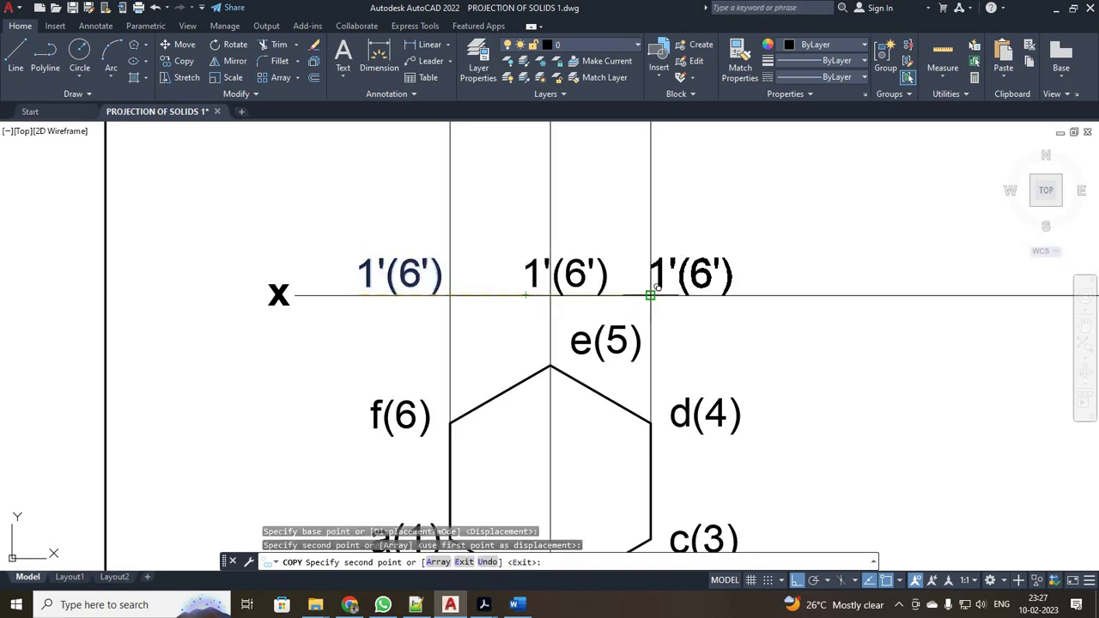
left_click(651, 295)
key("Escape")
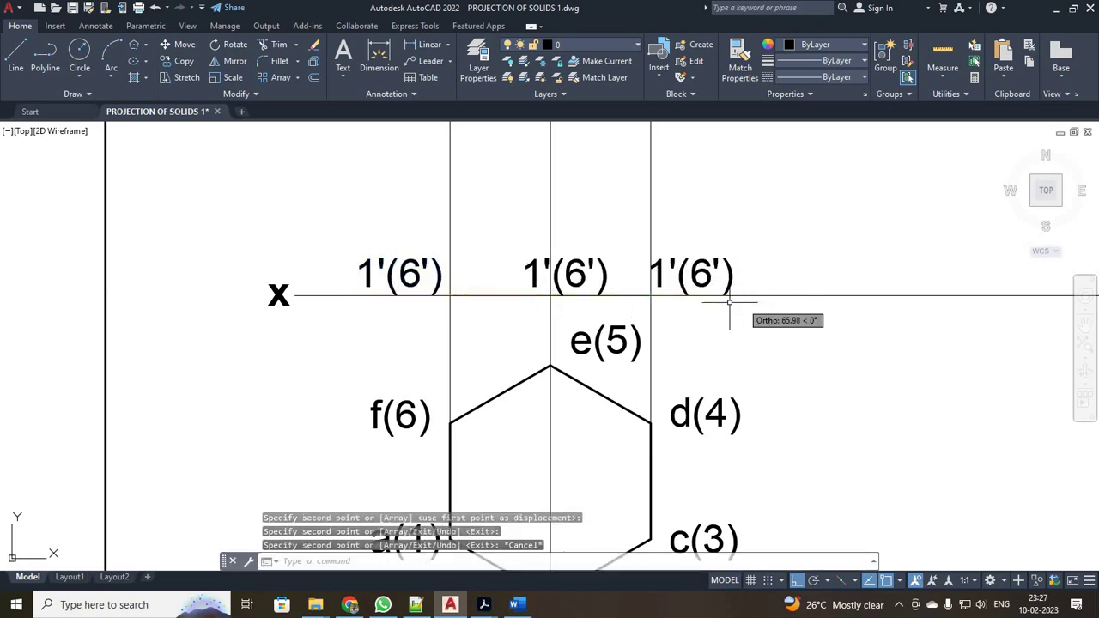
Edit the middle label to read 2'(5')
double_click(543, 275)
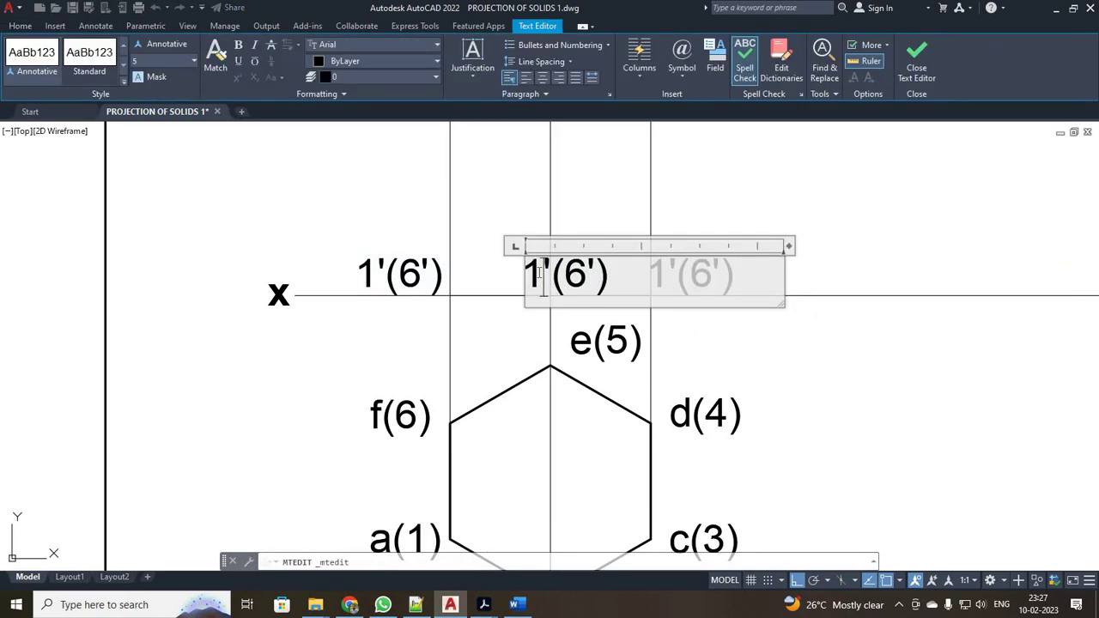
scroll(543, 275, "down", 2)
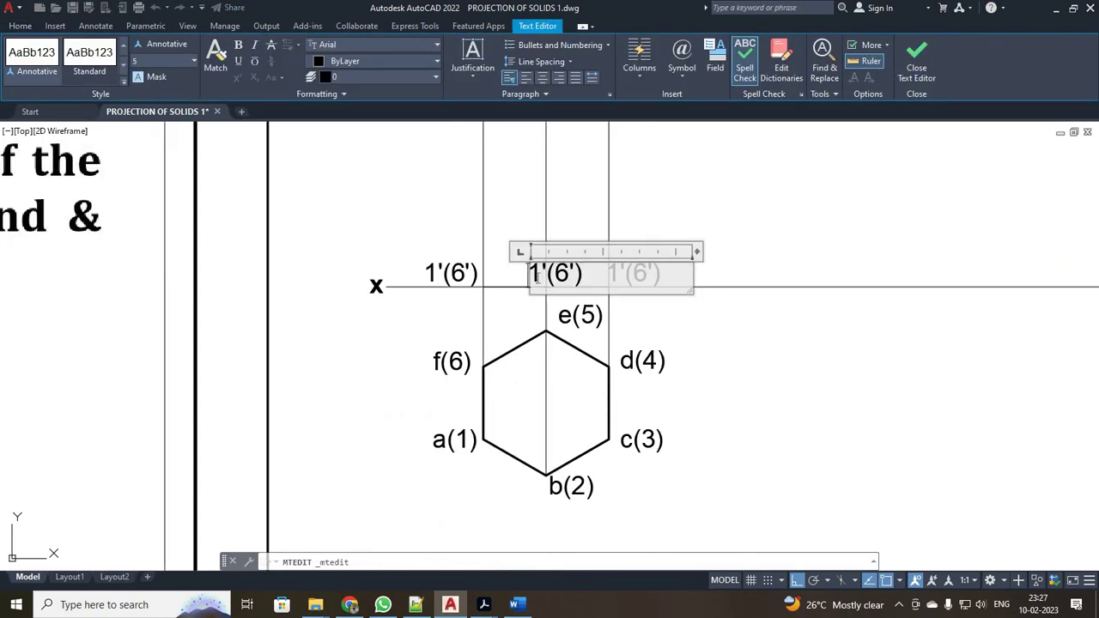
type("2")
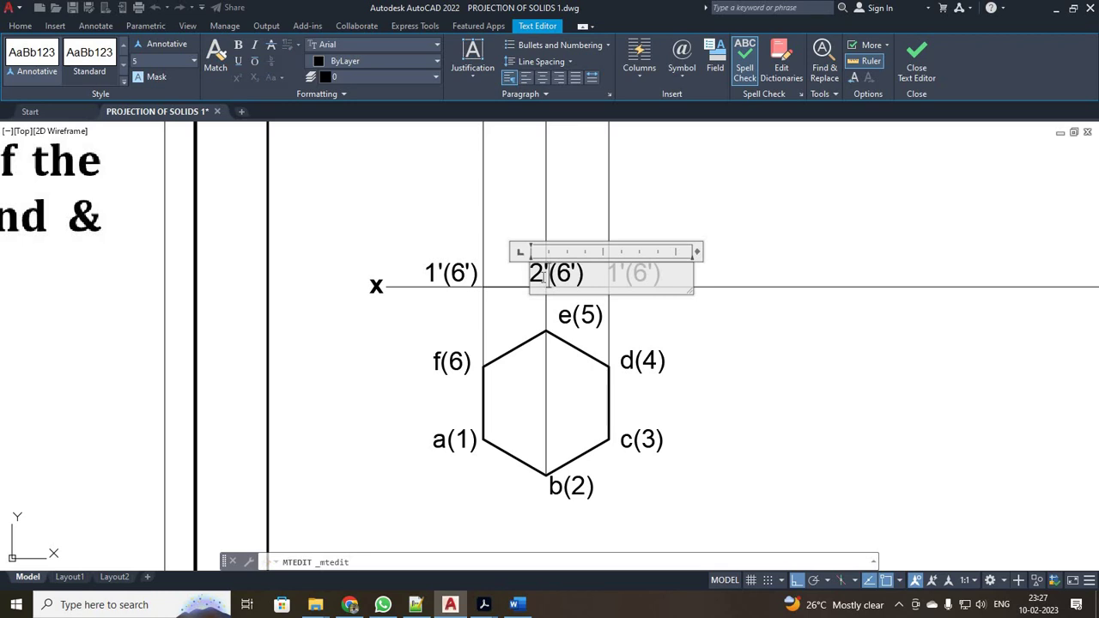
key("Right")
key("Right")
key("shift+Right")
type("5")
left_click(919, 65)
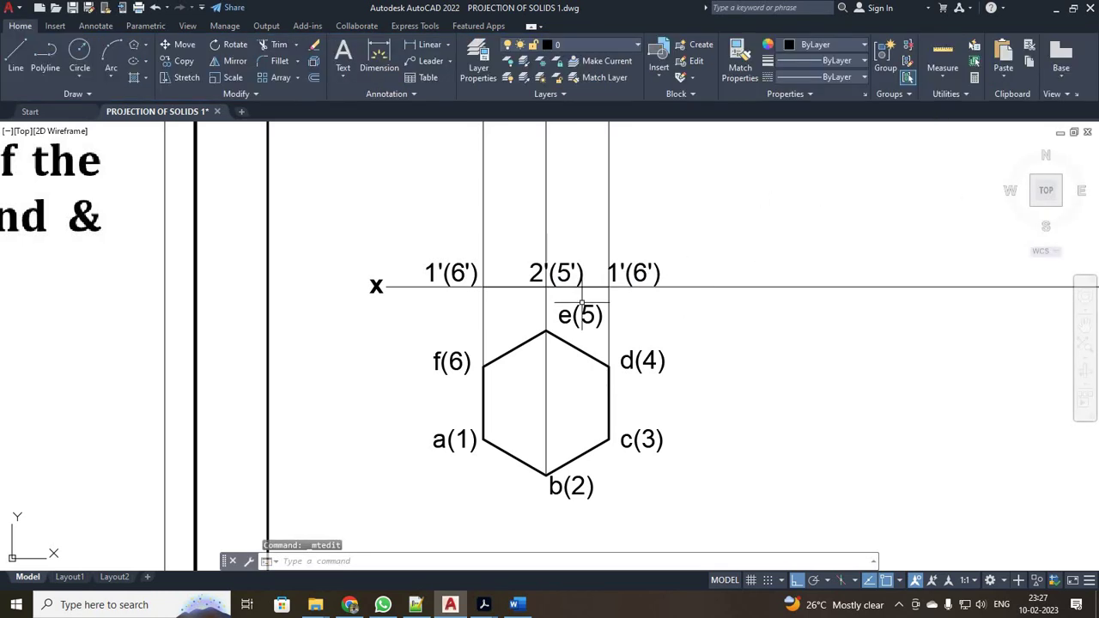
Edit the rightmost label to read 3'(4')
double_click(624, 273)
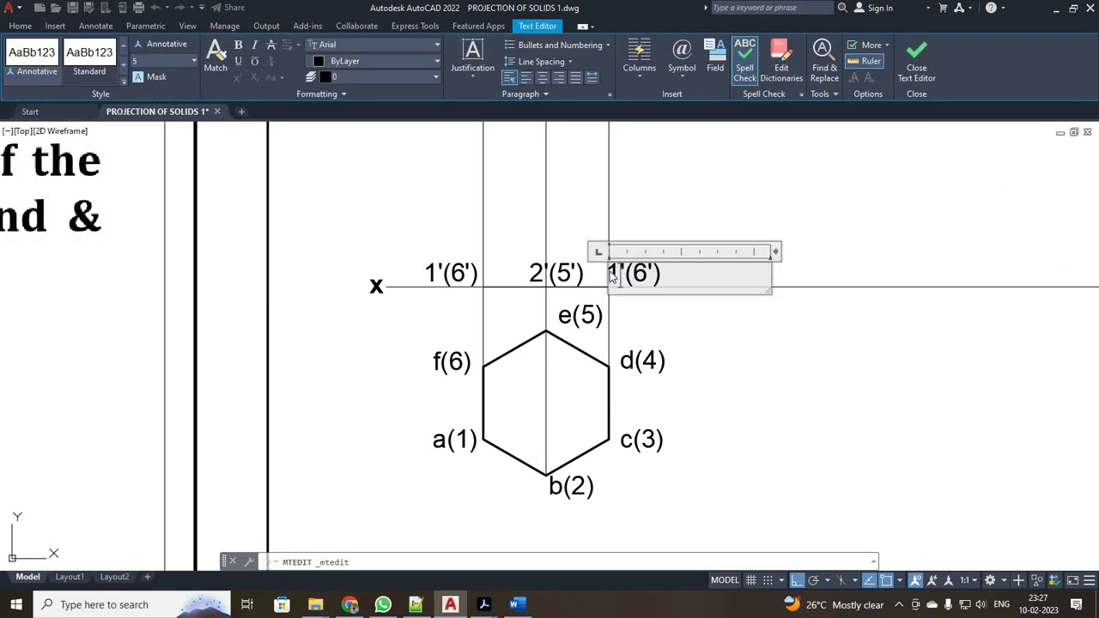
type("3'(")
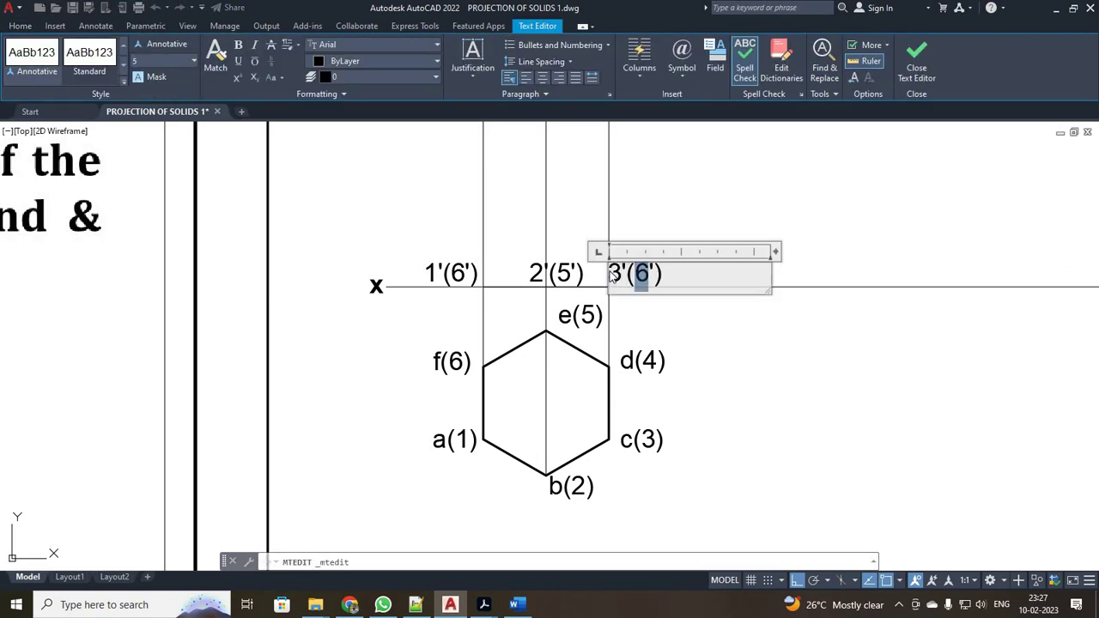
type("4")
left_click(915, 66)
scroll(770, 284, "up", 5)
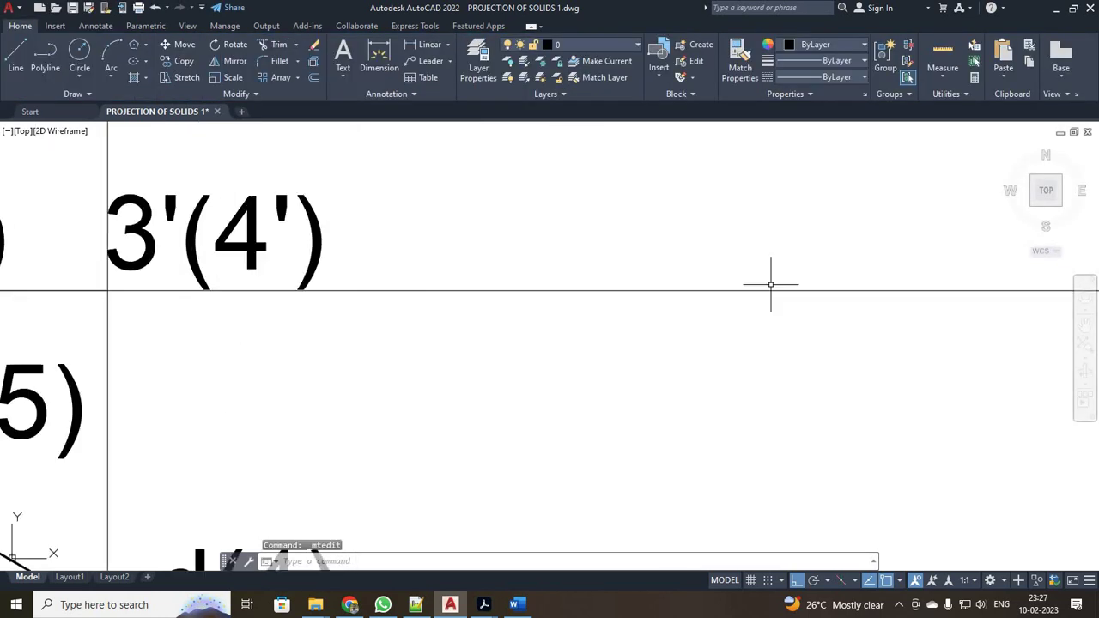
scroll(559, 311, "down", 6)
scroll(336, 298, "up", 2)
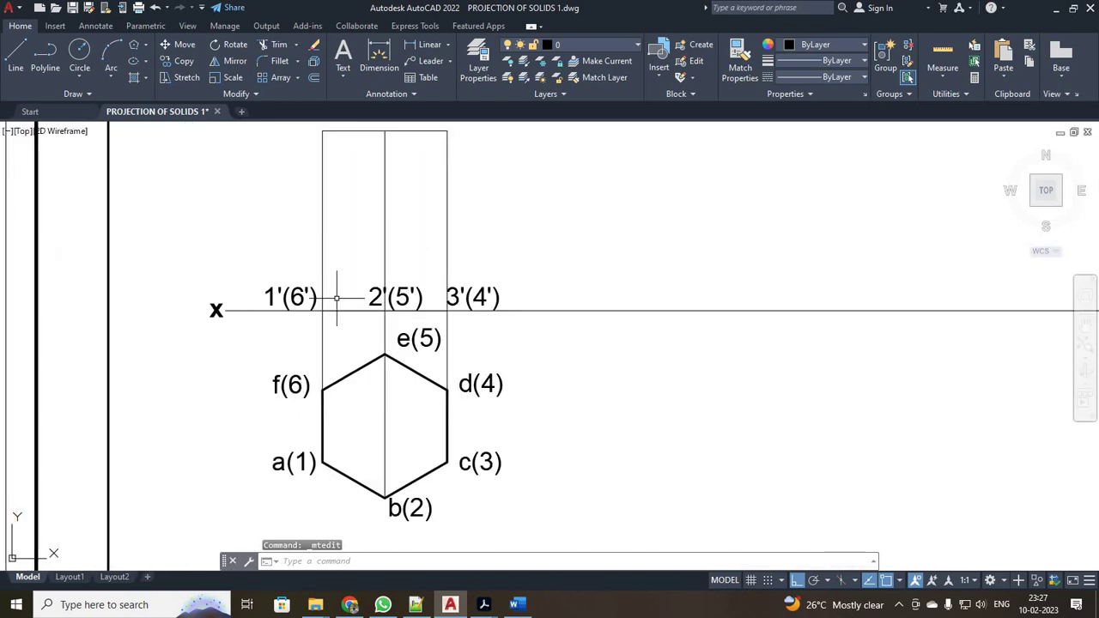
Zoom All, then zoom a window onto the front and top views and select the 1'(6') label
type("z")
key("Return")
type("a")
key("Return")
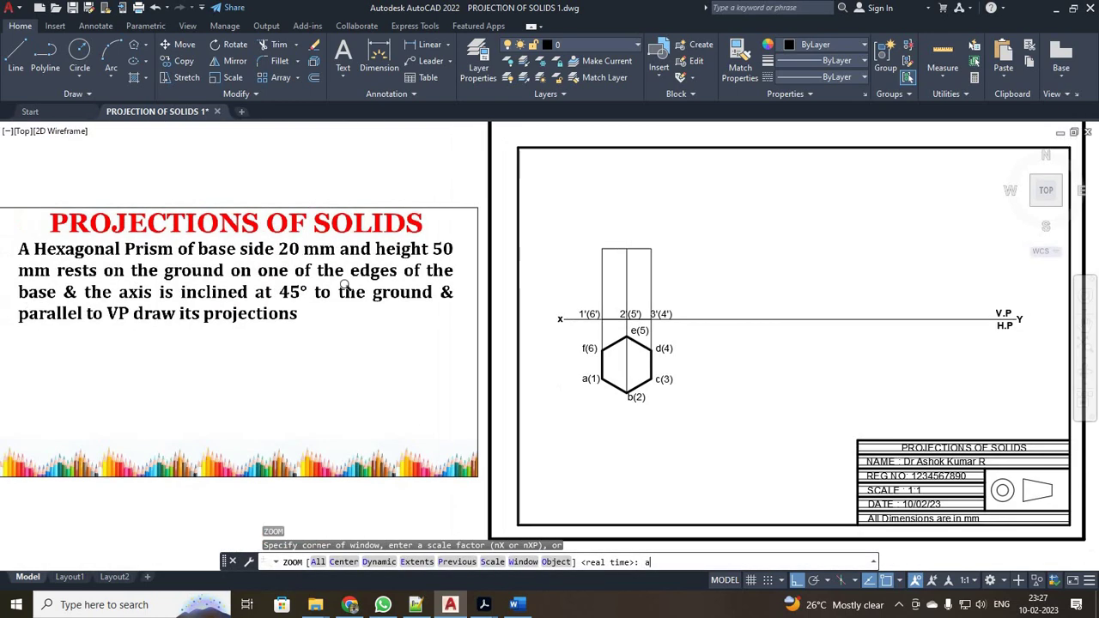
key("Return")
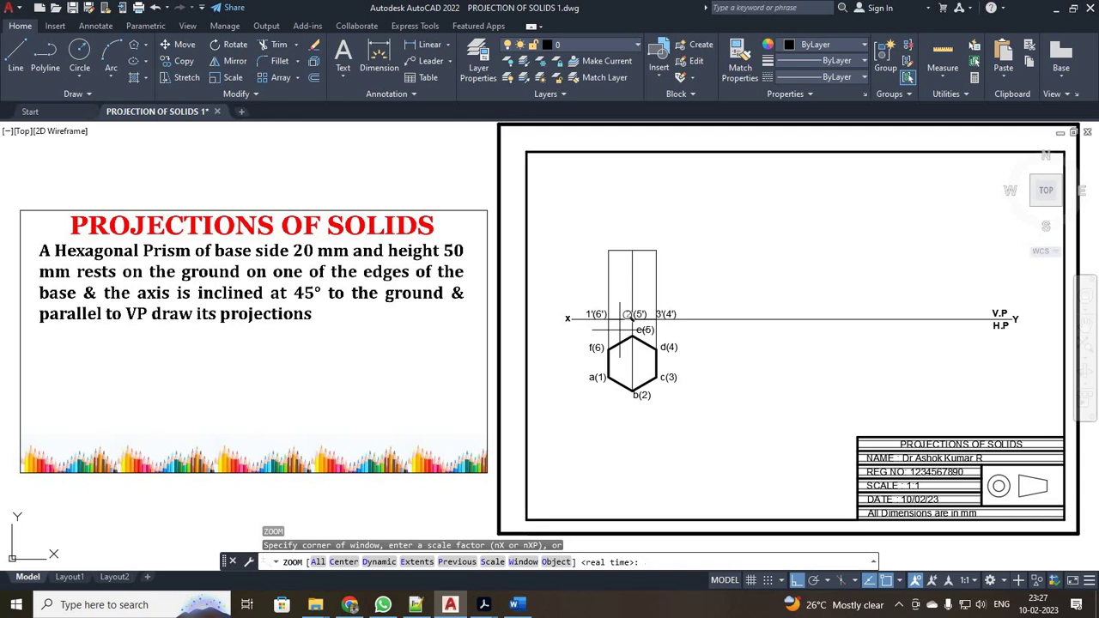
type("w")
key("Return")
left_click(575, 234)
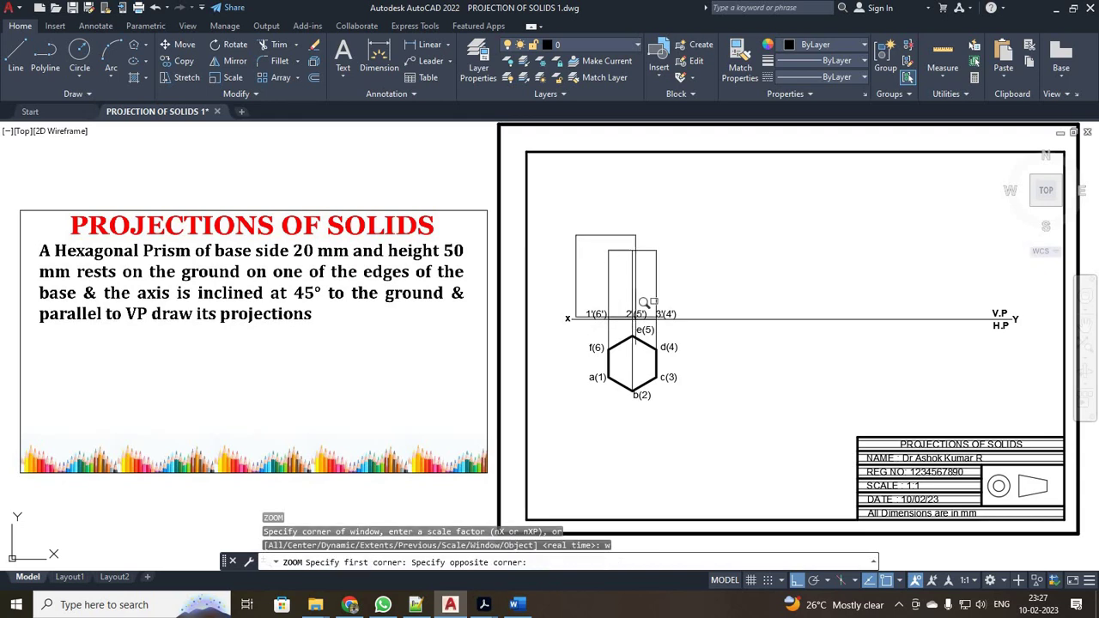
left_click(757, 393)
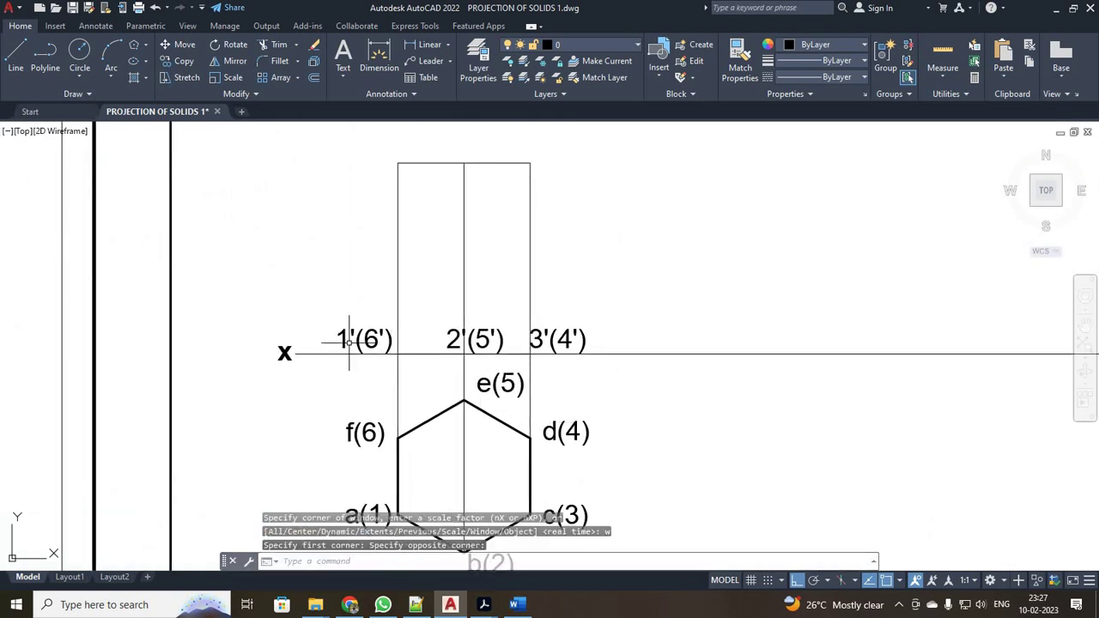
left_click(349, 341)
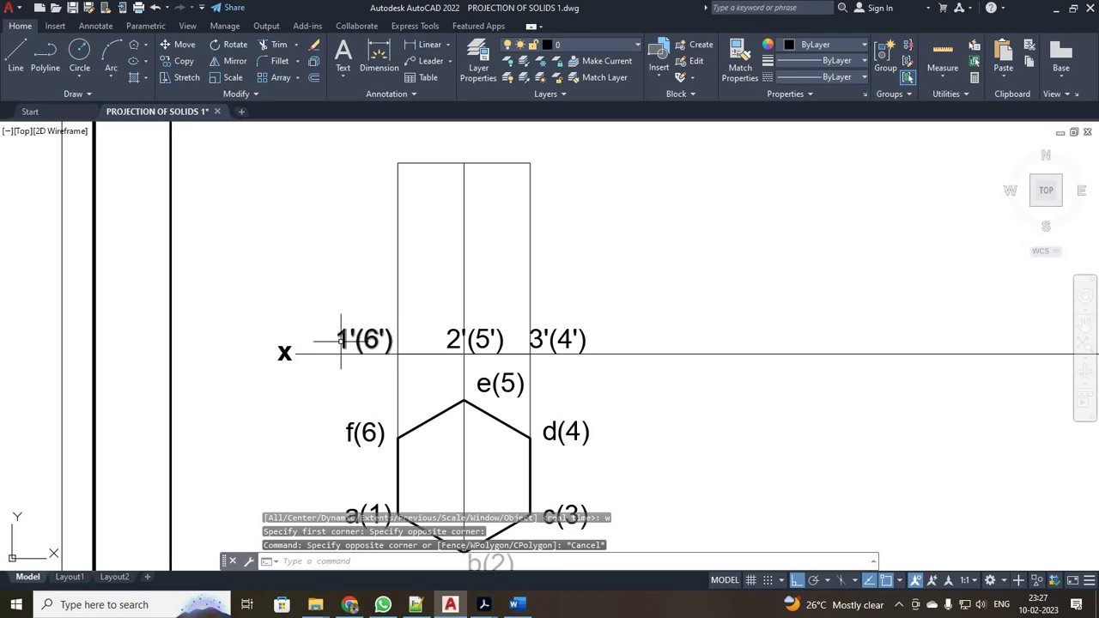
Copy the 1'(6') label above the front view's left, middle and right lines, with Ortho off
left_click(194, 66)
left_click(343, 347)
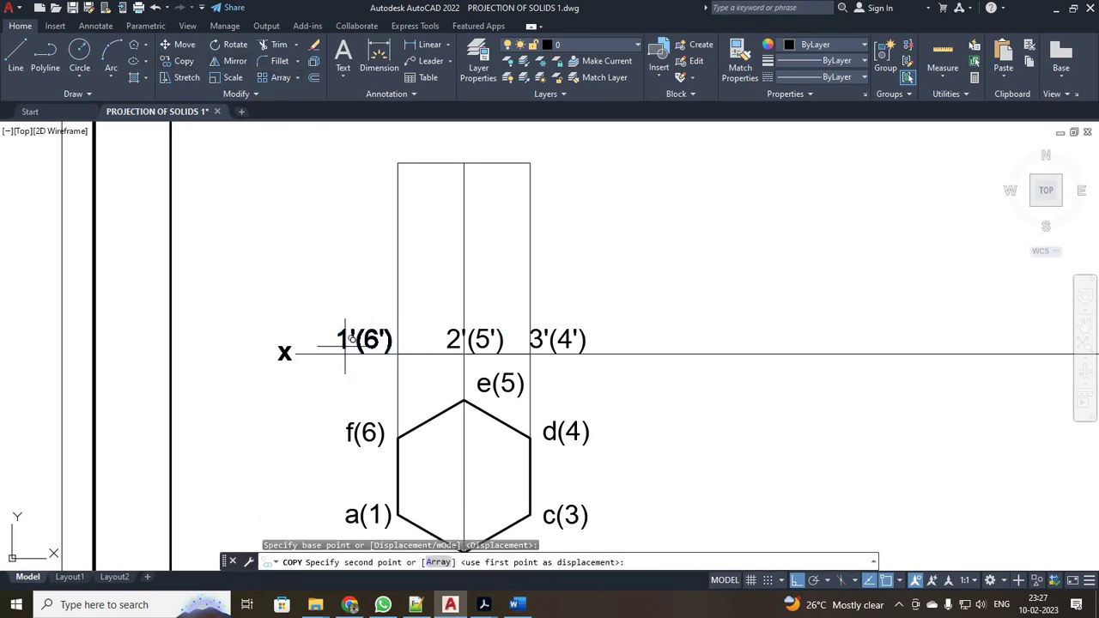
left_click(362, 156)
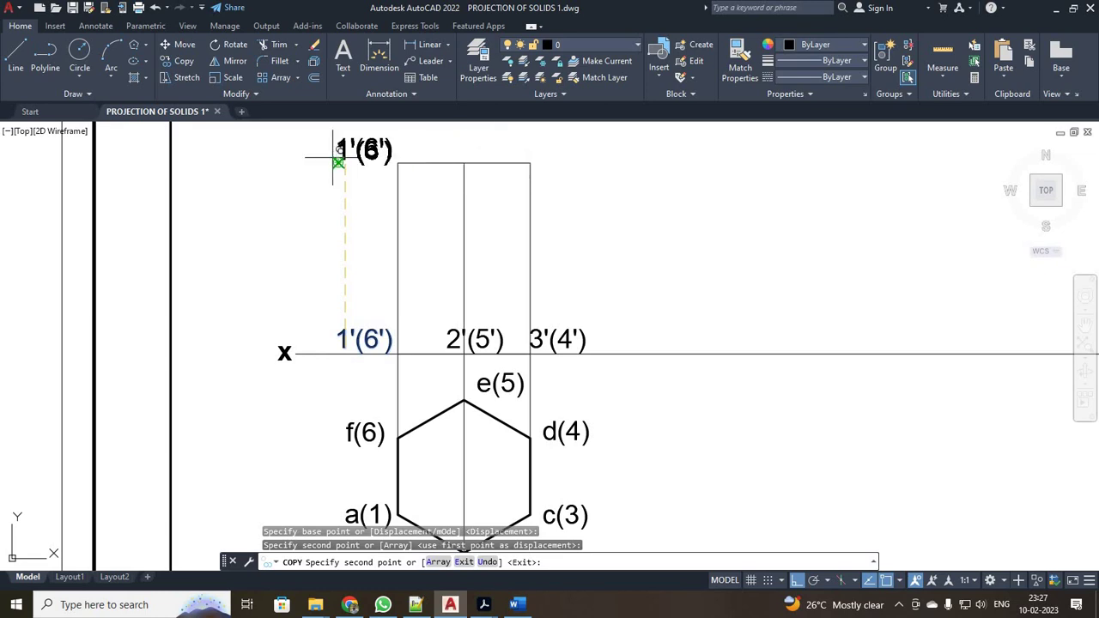
key("F8")
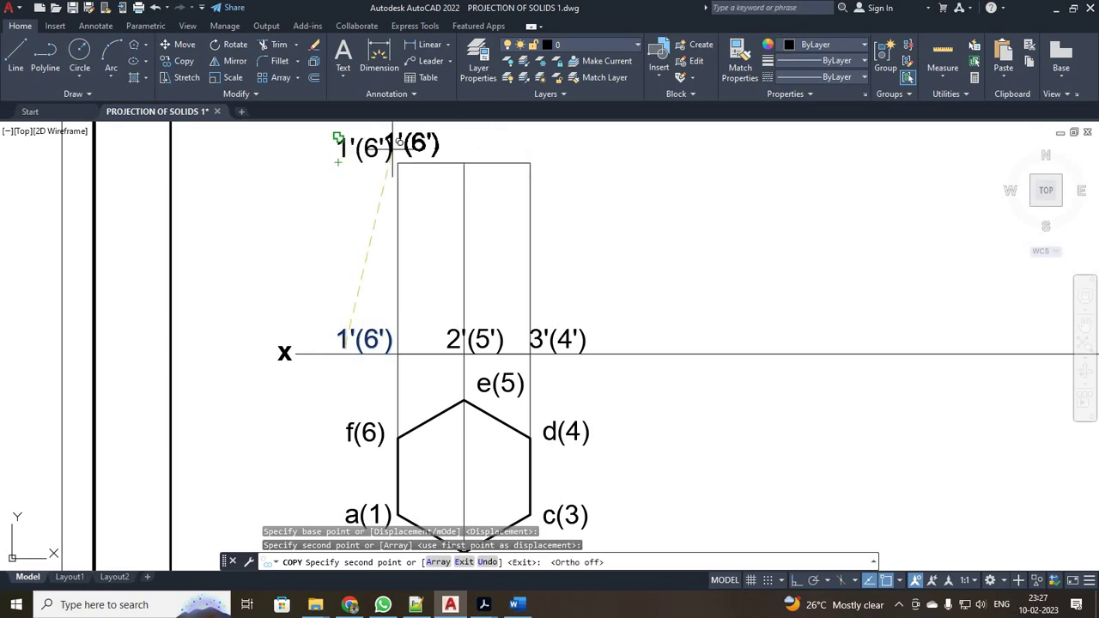
left_click(456, 152)
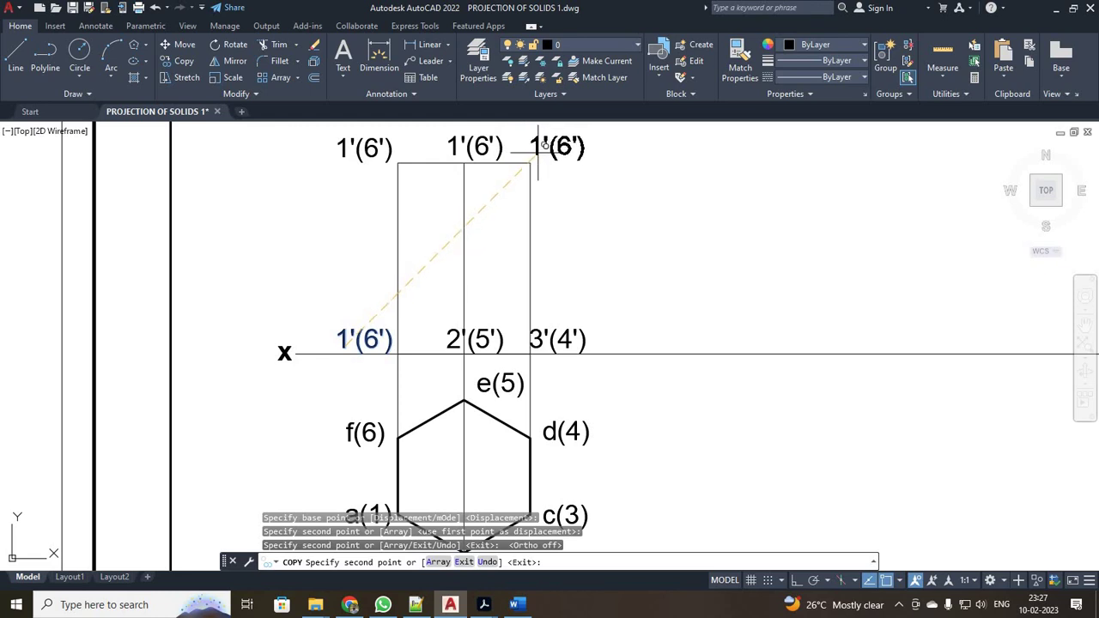
left_click(539, 153)
key("Escape")
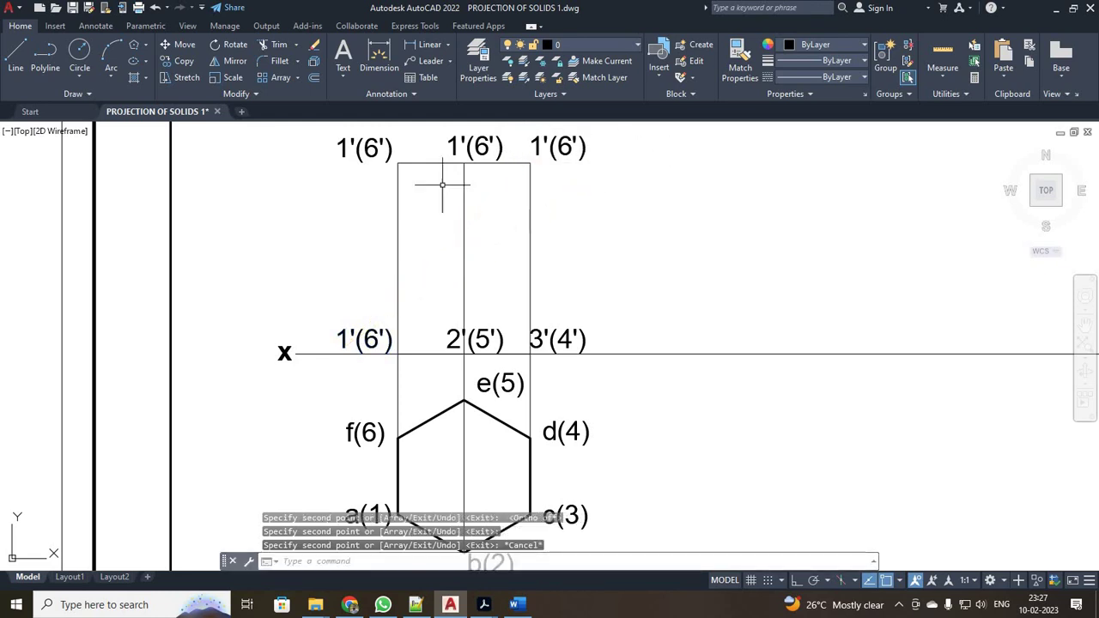
Retype the top-left and top-middle labels as a'(f') and b'(e')
double_click(339, 151)
left_click_drag(348, 151, 340, 160)
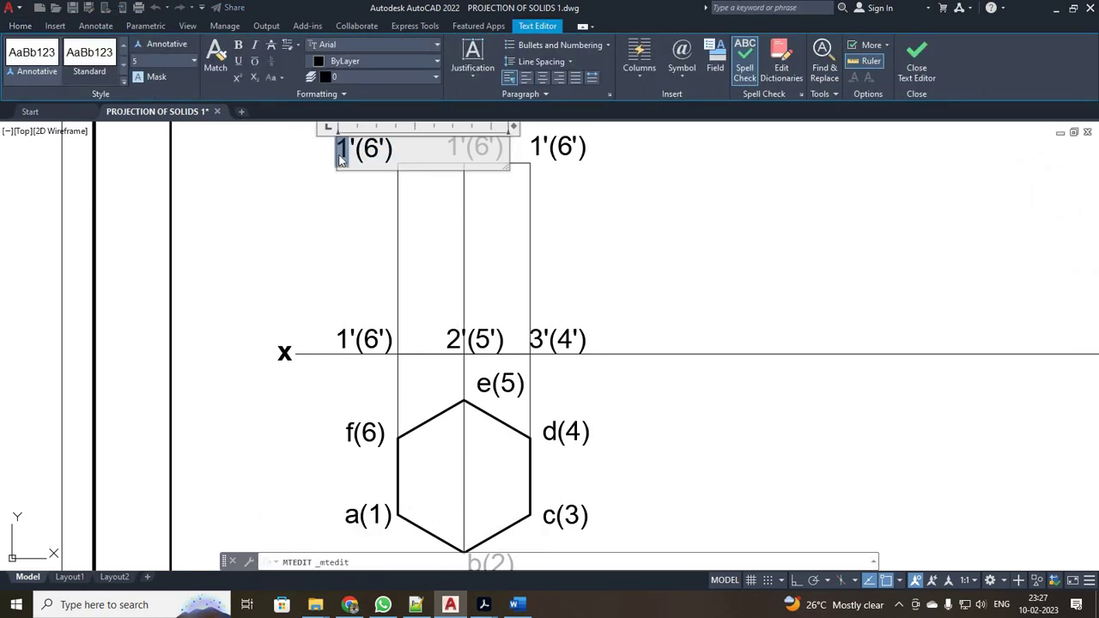
type("a'(")
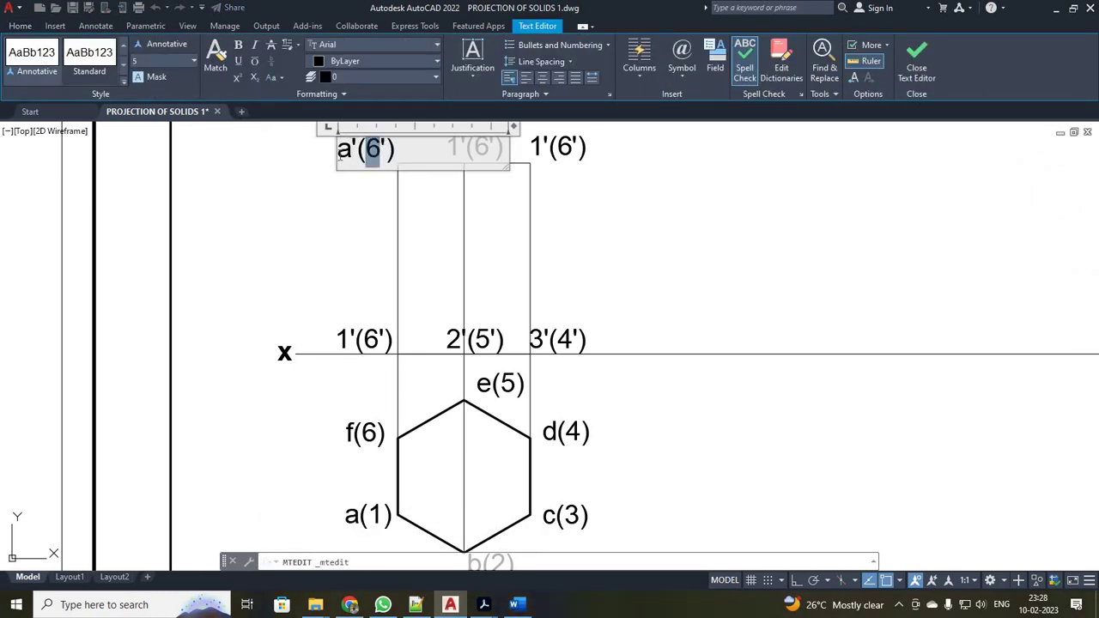
type("f")
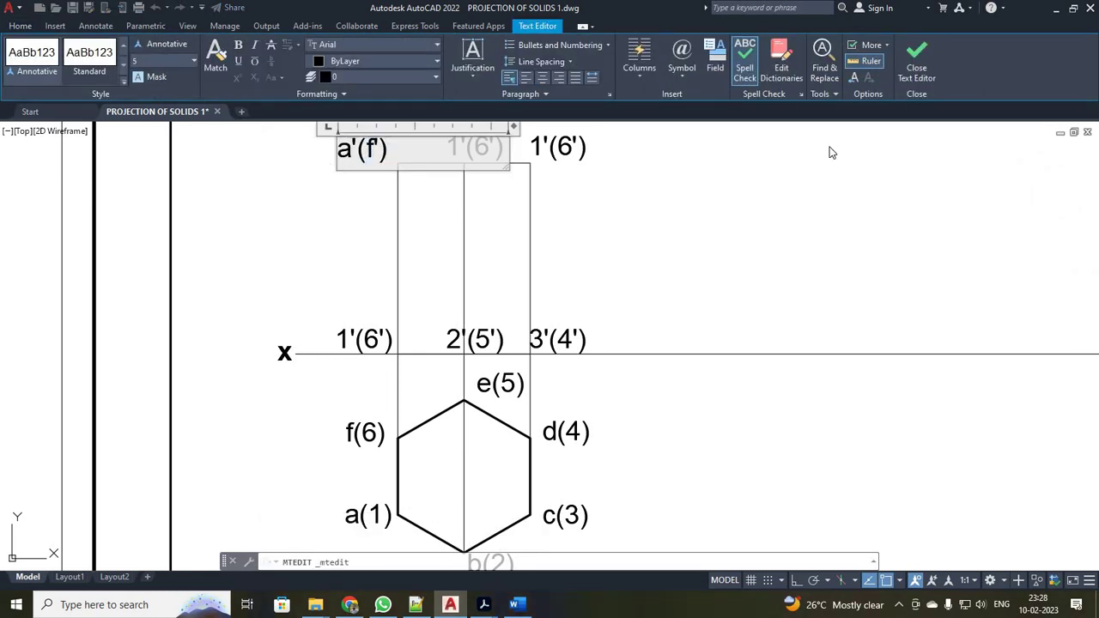
left_click(916, 59)
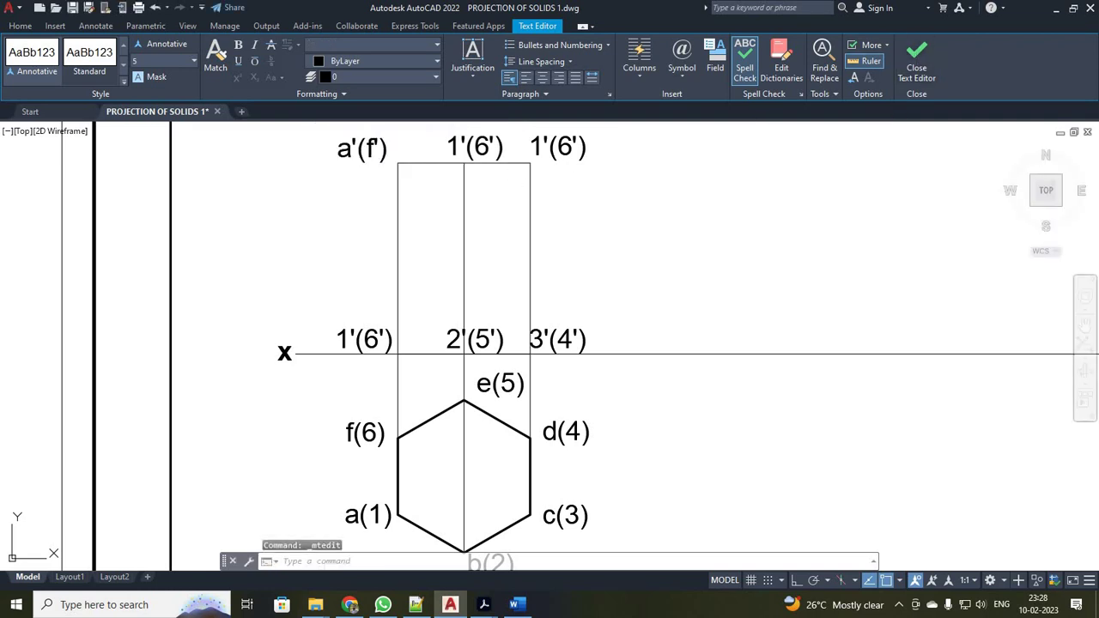
double_click(460, 146)
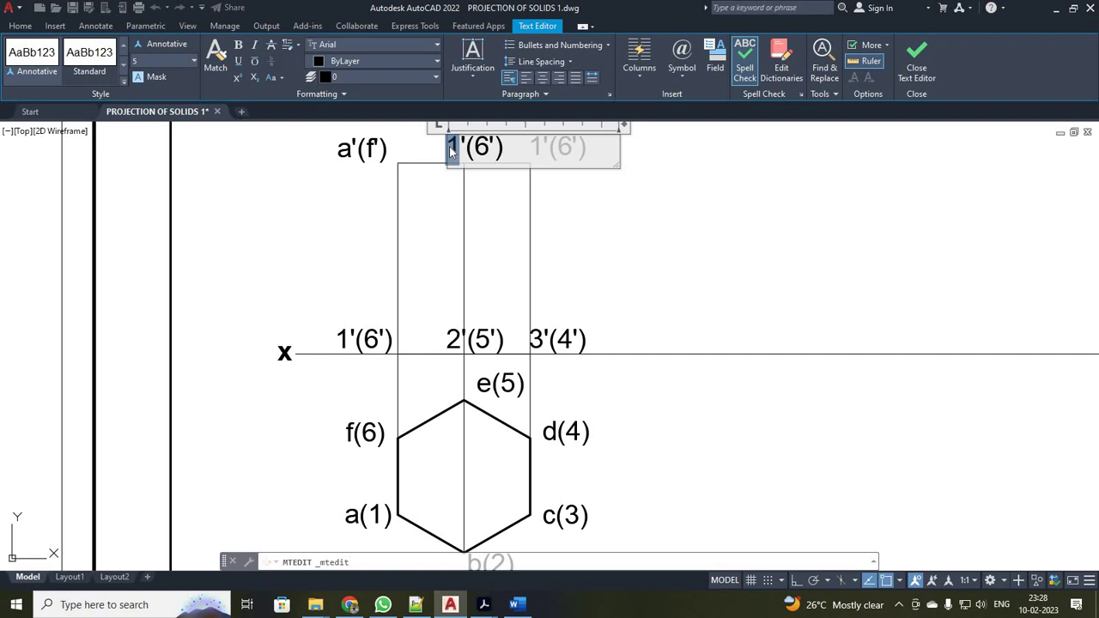
type("b'(")
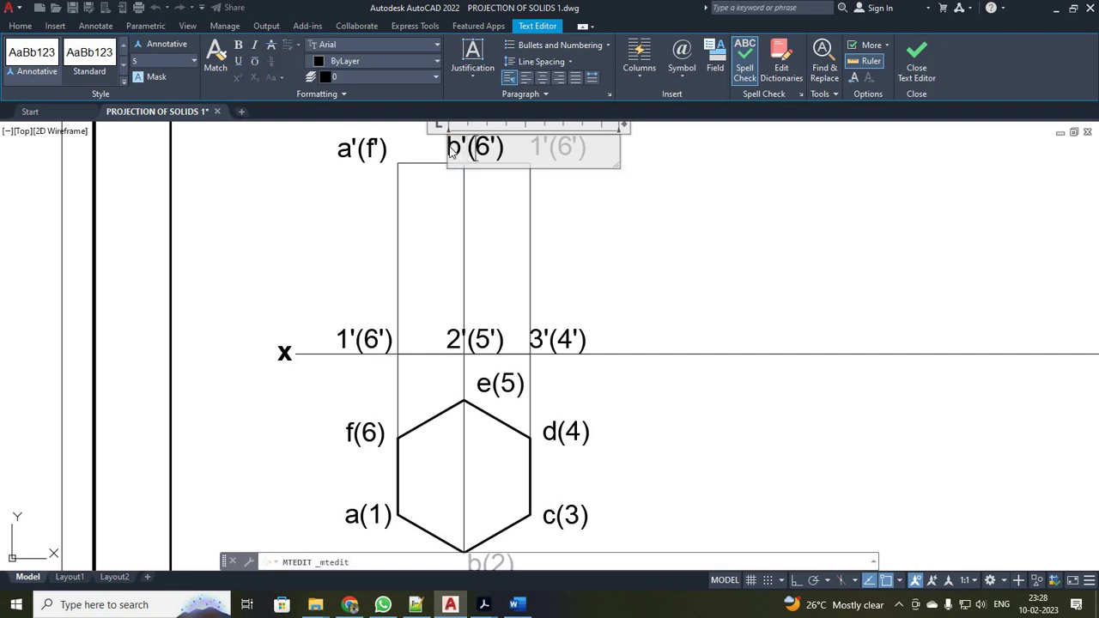
type("e")
left_click(917, 67)
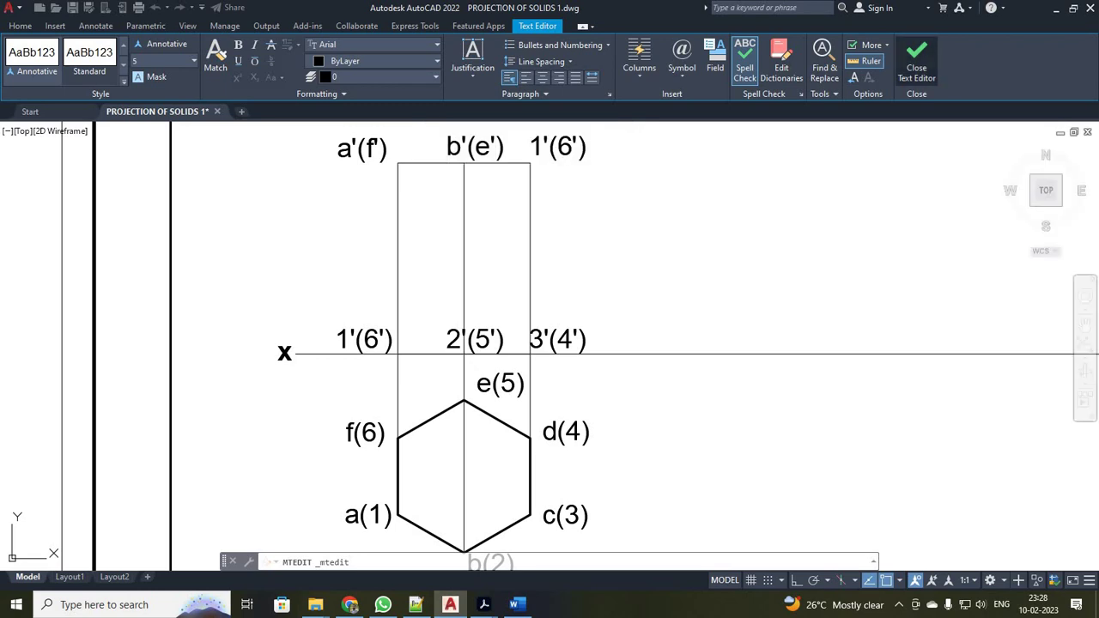
Retype the top-right label as c'(d')
left_click(532, 145)
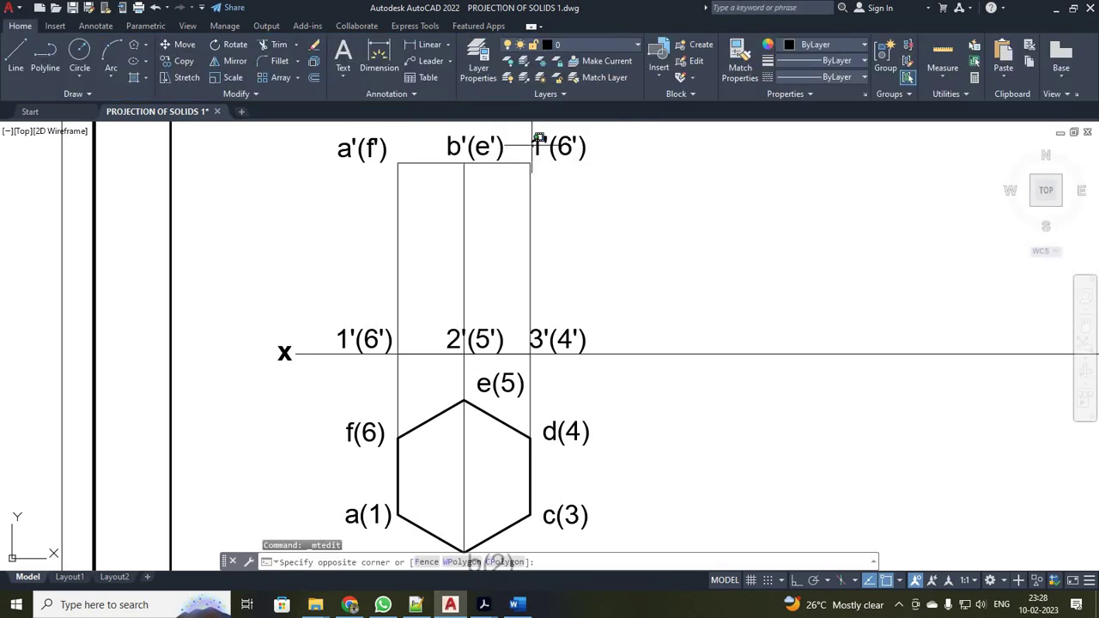
left_click(541, 146)
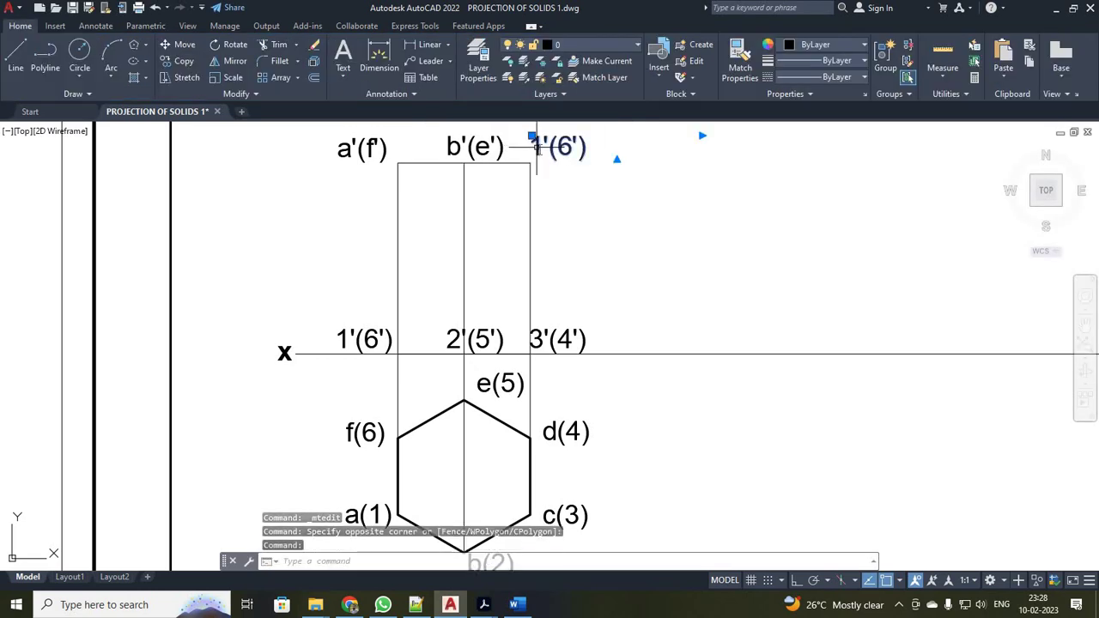
left_click_drag(530, 149, 542, 153)
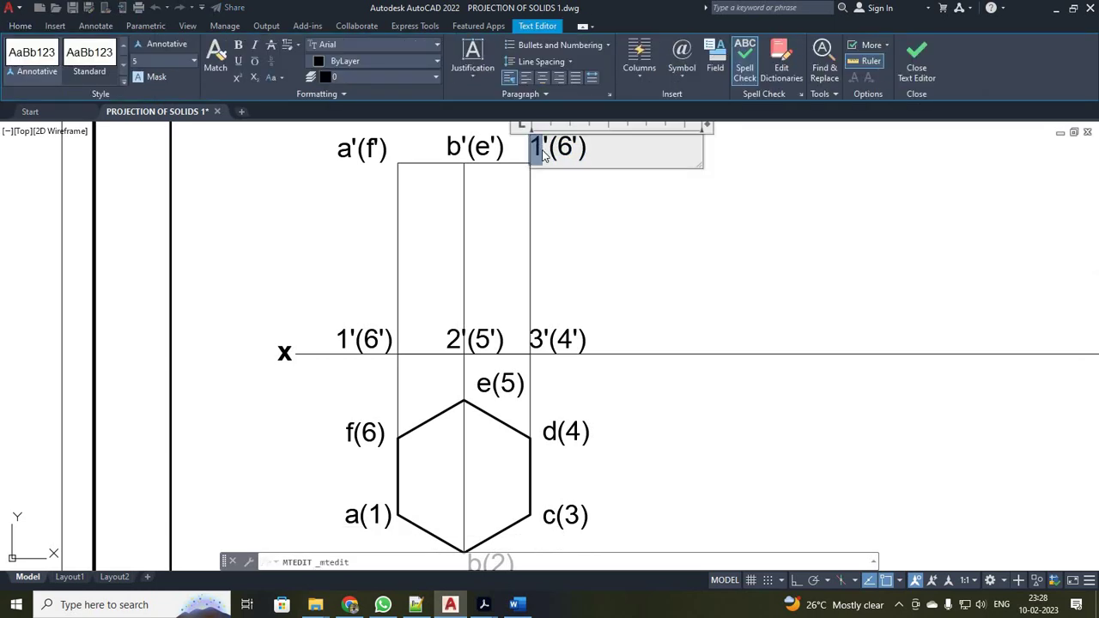
type("c")
key("Right")
key("Right")
key("shift+Right")
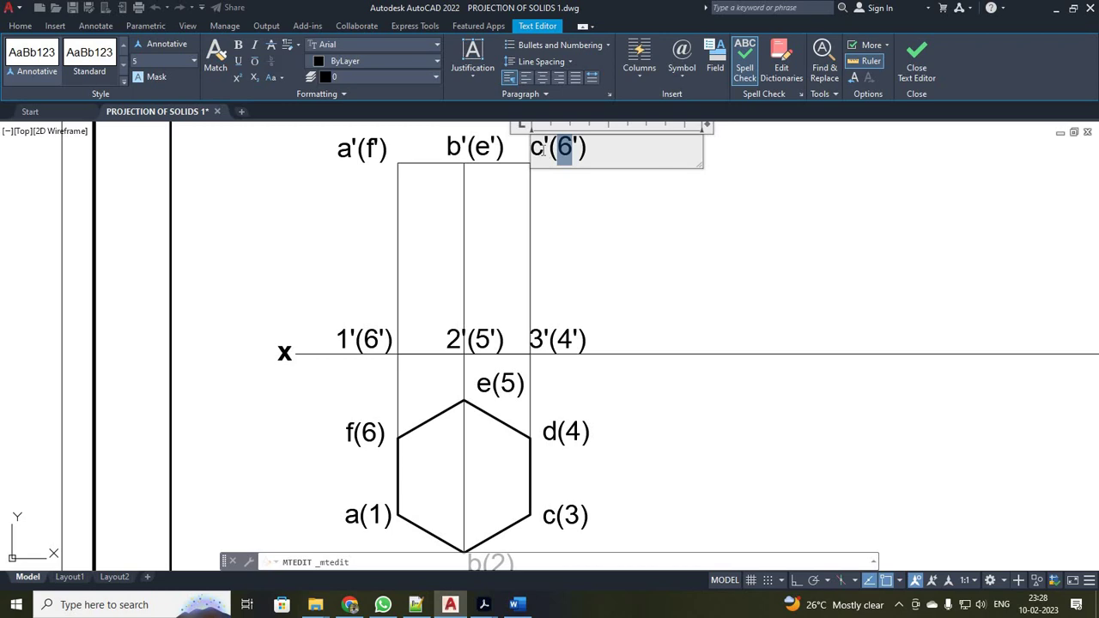
type("d")
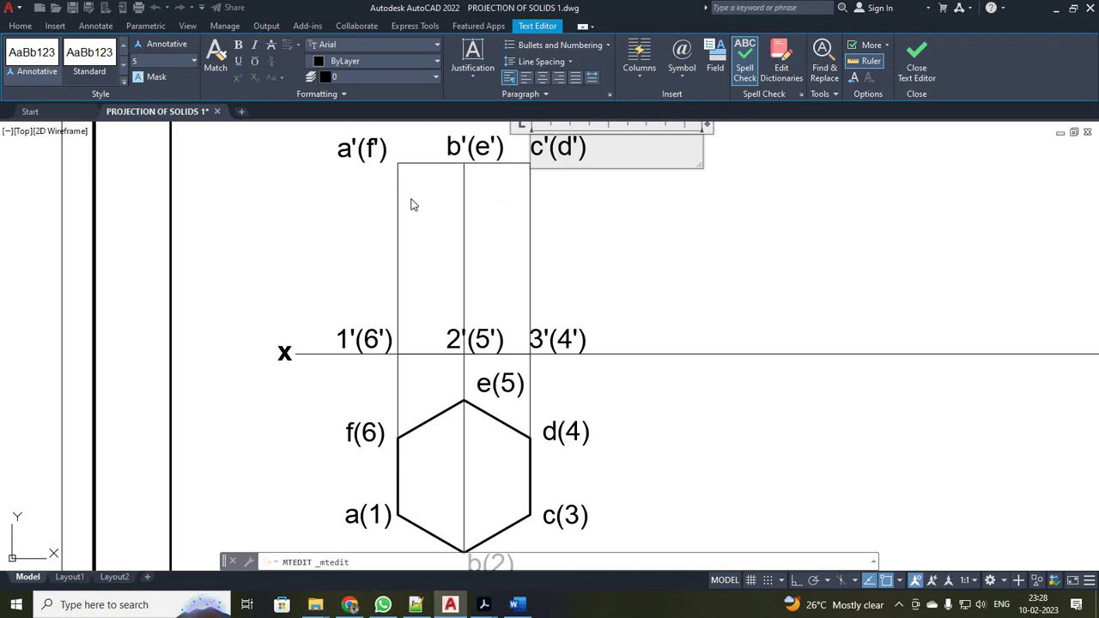
left_click(915, 62)
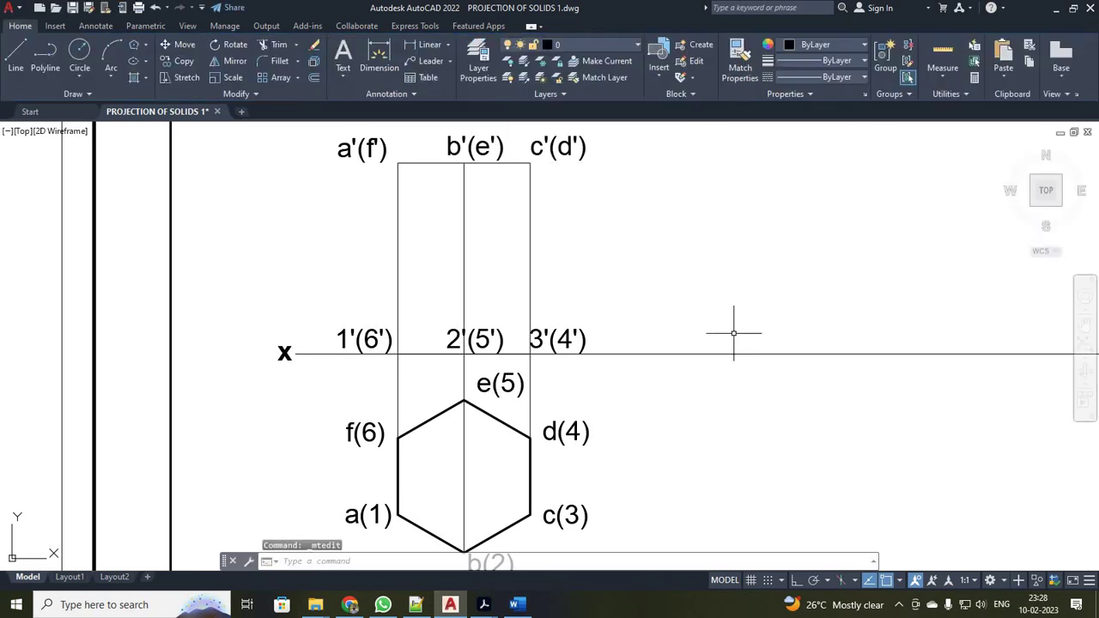
scroll(733, 333, "down", 5)
scroll(735, 321, "up", 5)
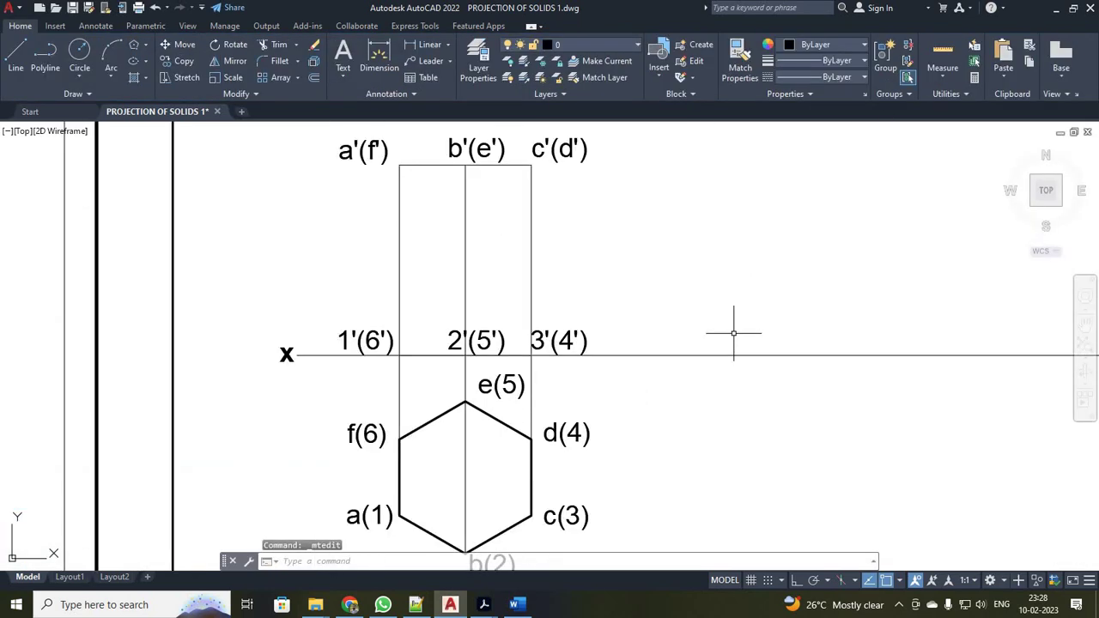
Window-select the front-view rectangle and its middle line and give them a 0.35 mm lineweight
left_click(371, 152)
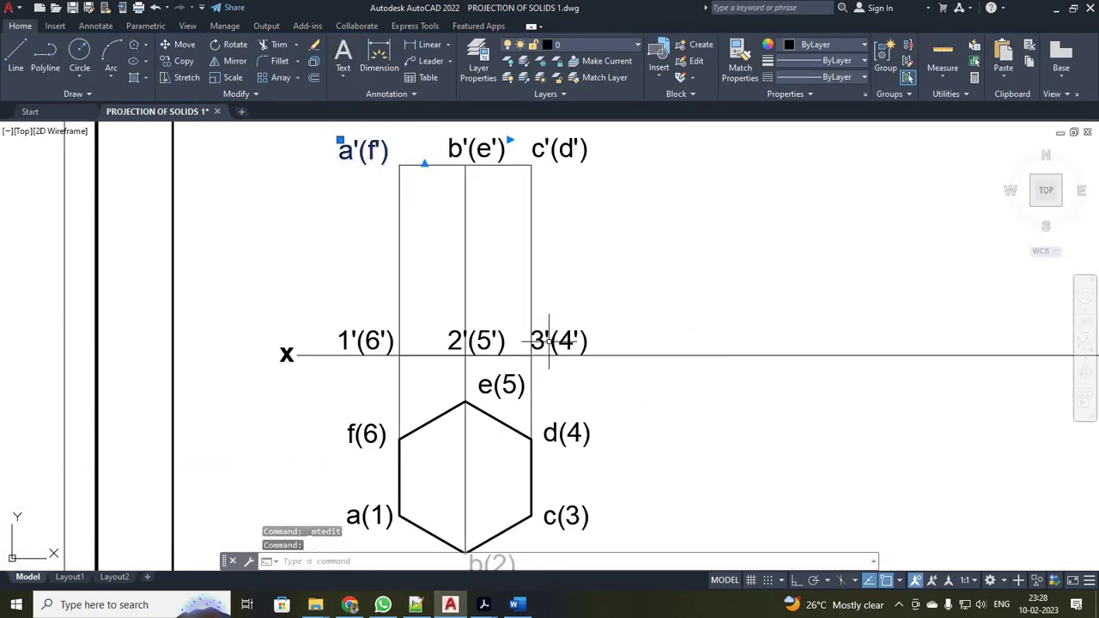
left_click(306, 129)
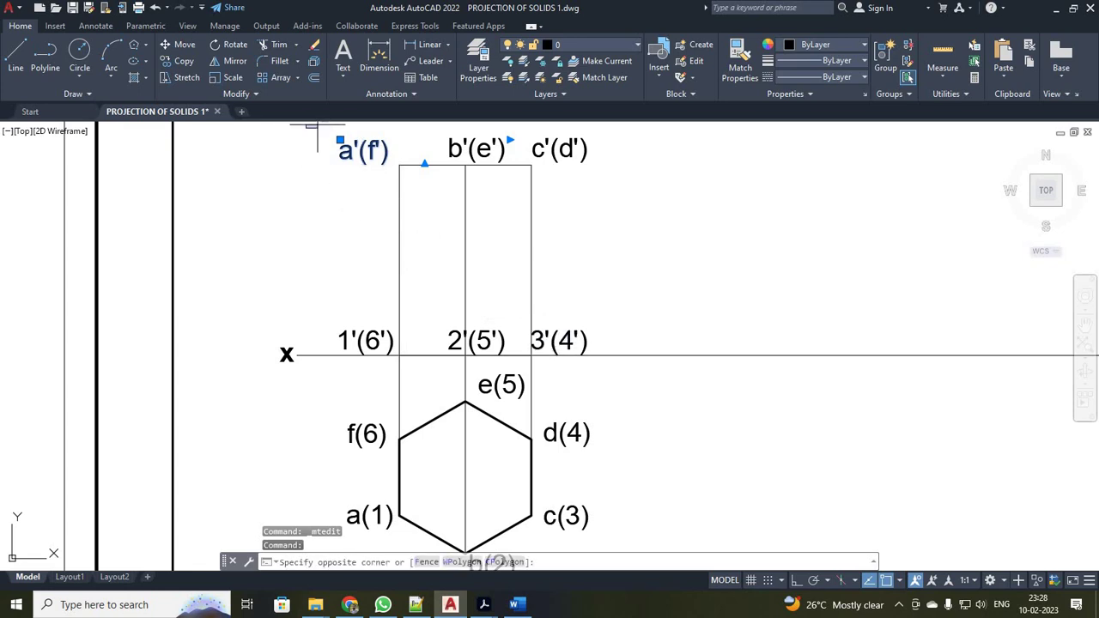
left_click(625, 355)
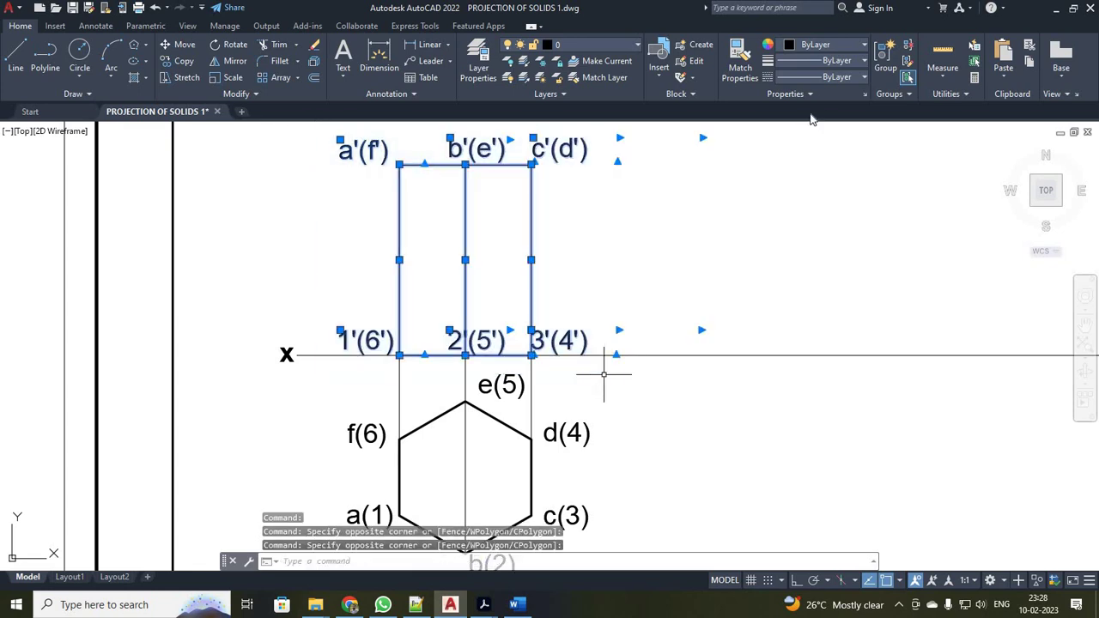
left_click(848, 65)
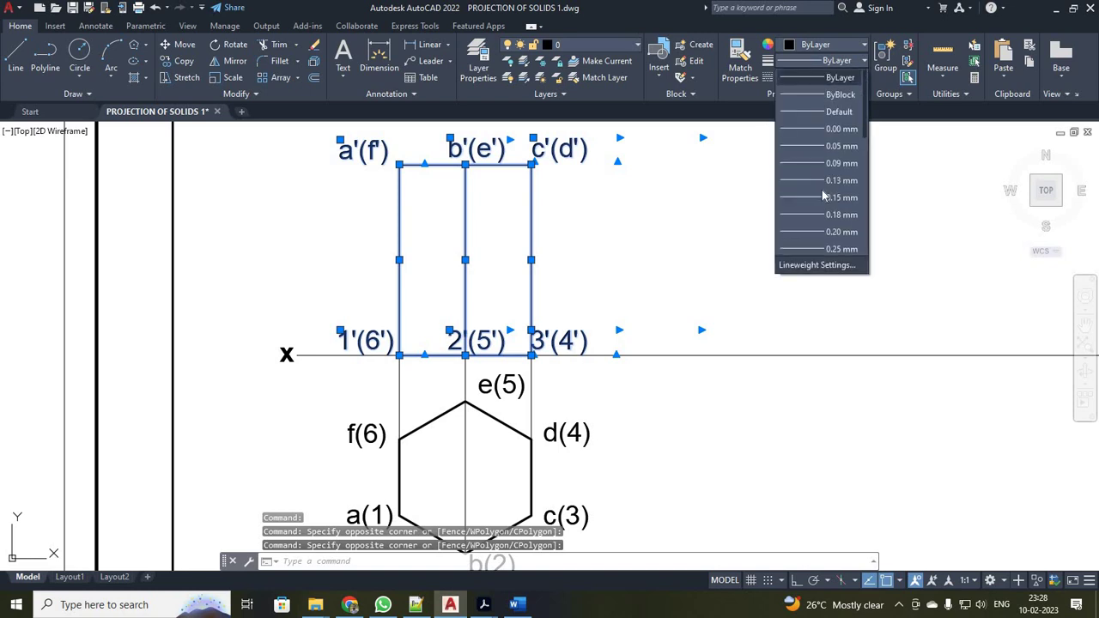
scroll(829, 197, "down", 1)
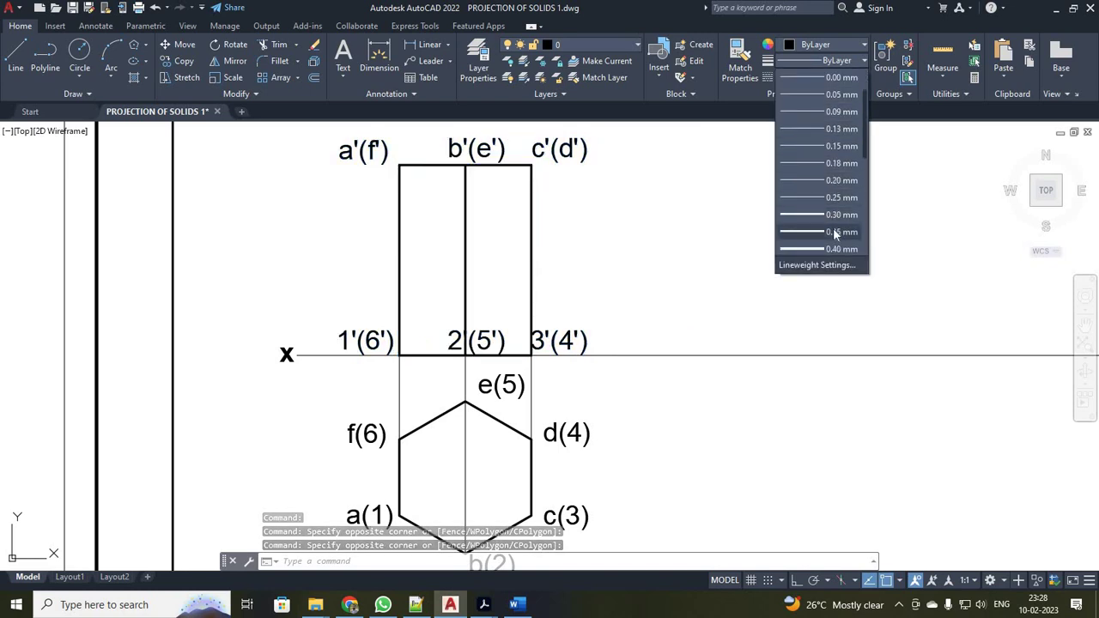
left_click(833, 232)
key("Escape")
scroll(787, 241, "down", 4)
scroll(787, 241, "down", 2)
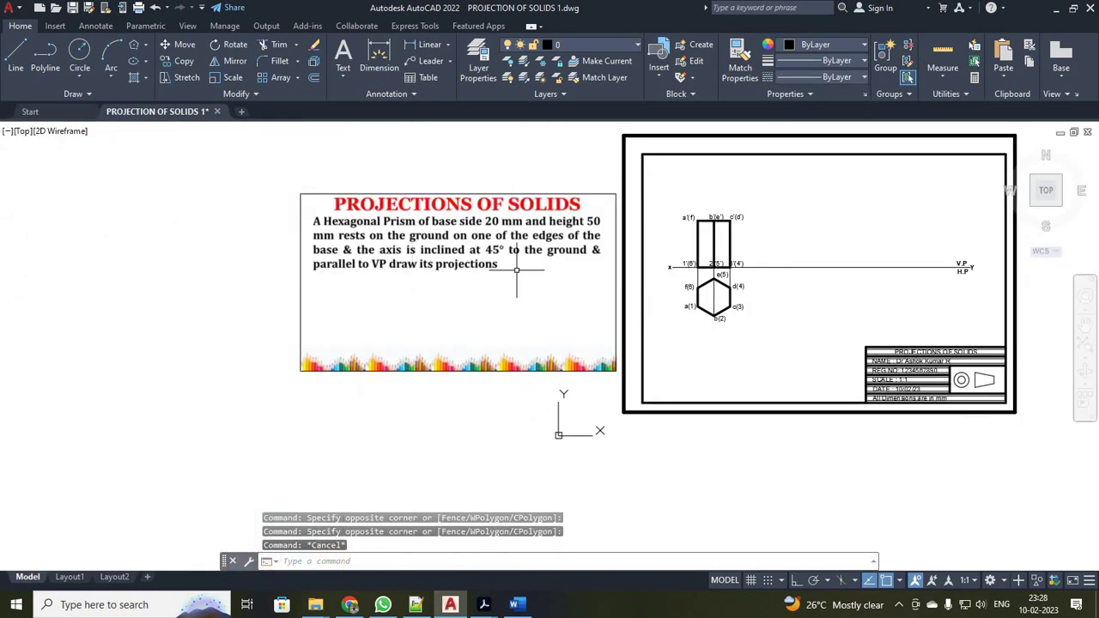
scroll(423, 243, "up", 6)
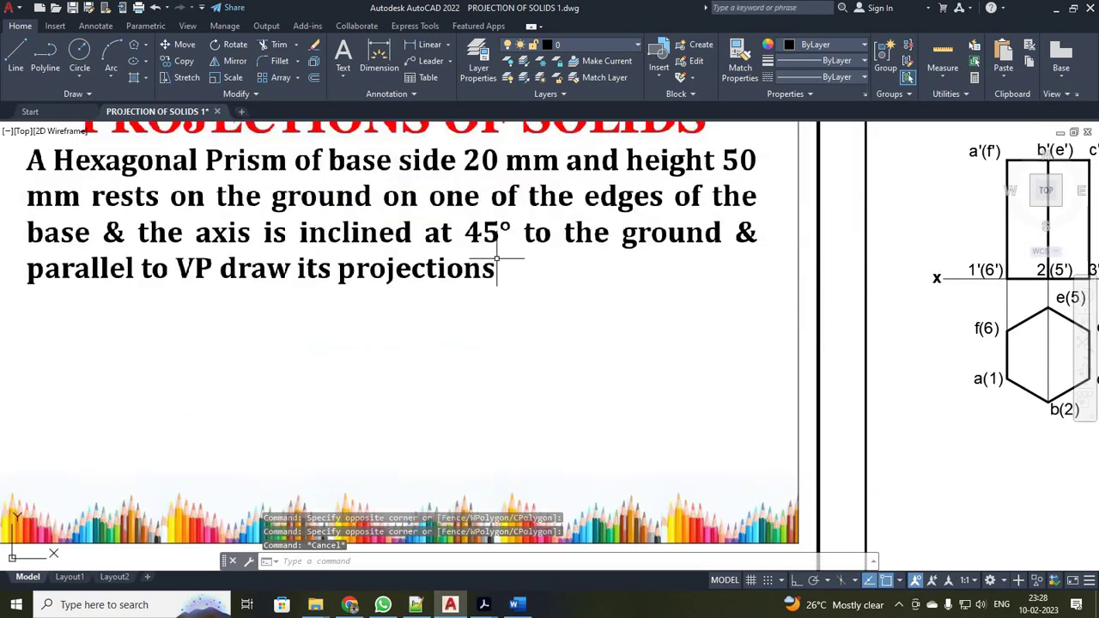
scroll(423, 243, "down", 5)
scroll(987, 300, "up", 3)
scroll(926, 301, "down", 1)
scroll(730, 304, "down", 2)
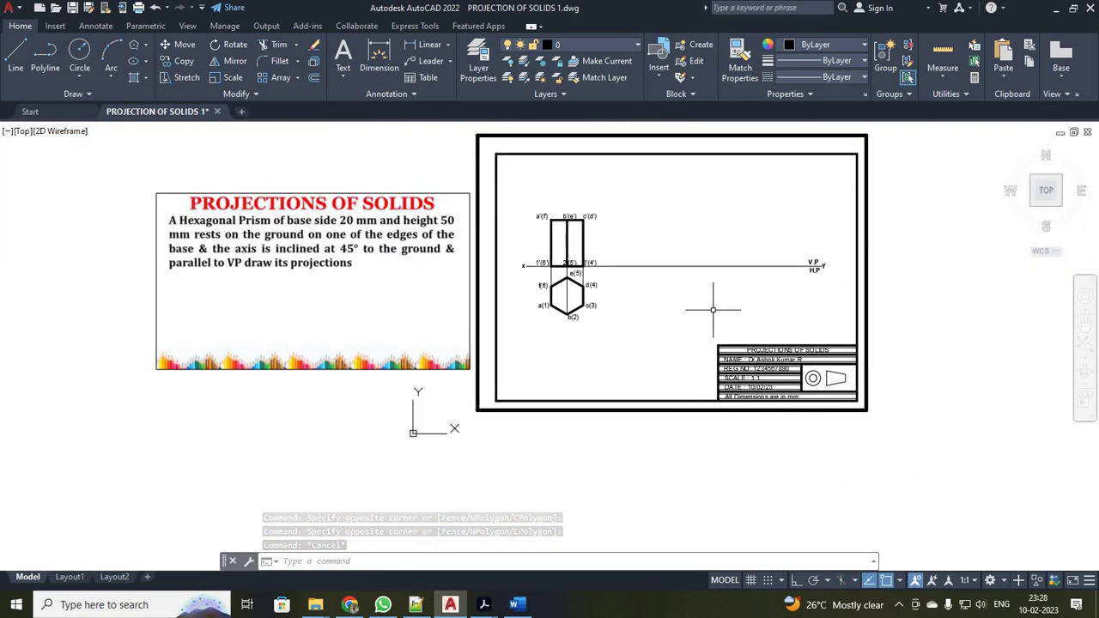
scroll(712, 306, "up", 2)
left_click(422, 139)
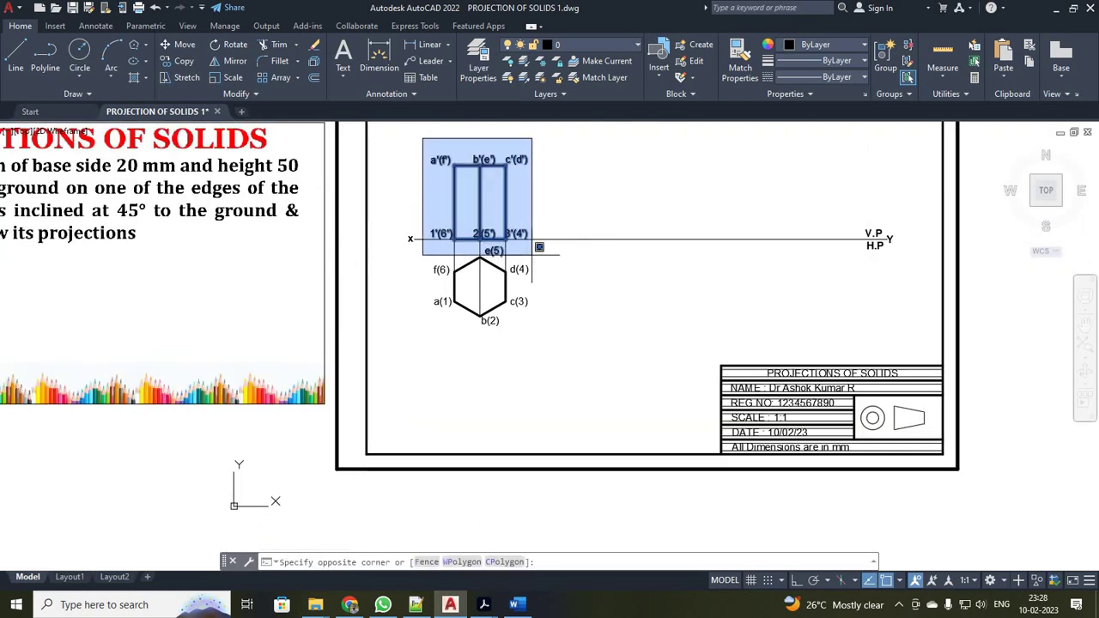
left_click(545, 253)
scroll(593, 257, "up", 4)
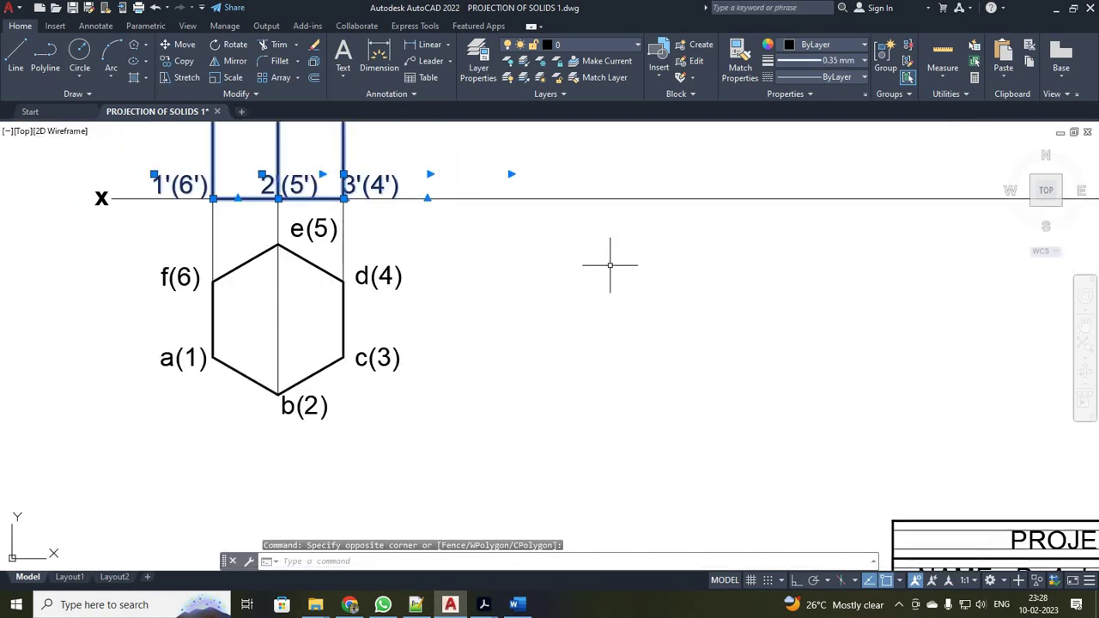
scroll(609, 250, "down", 2)
type("m")
key("Return")
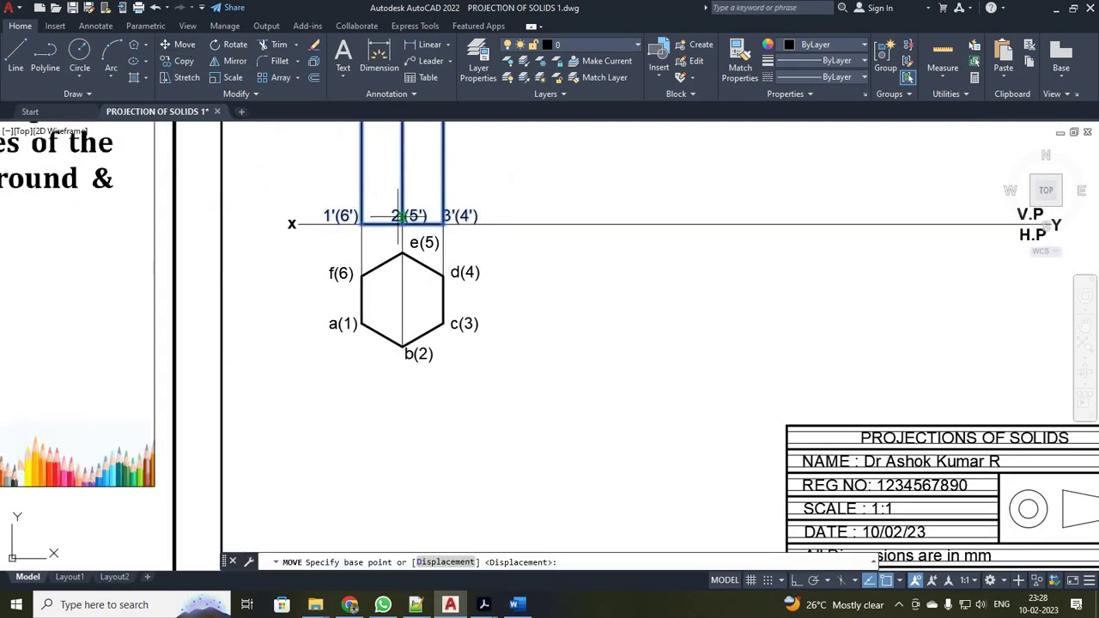
left_click(402, 223)
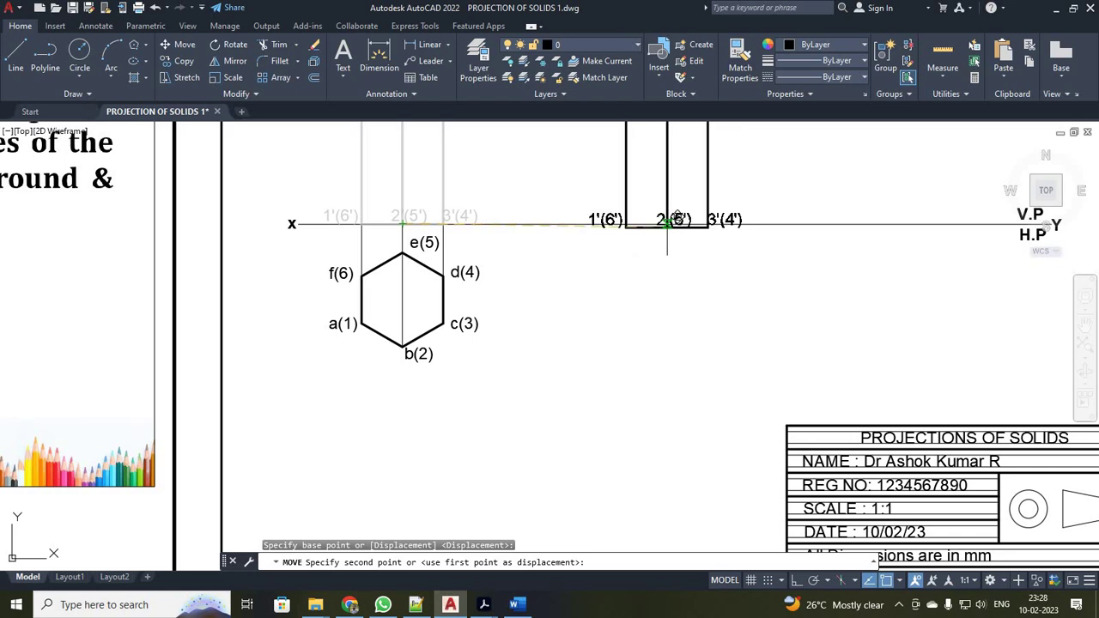
left_click(675, 221)
scroll(702, 283, "down", 3)
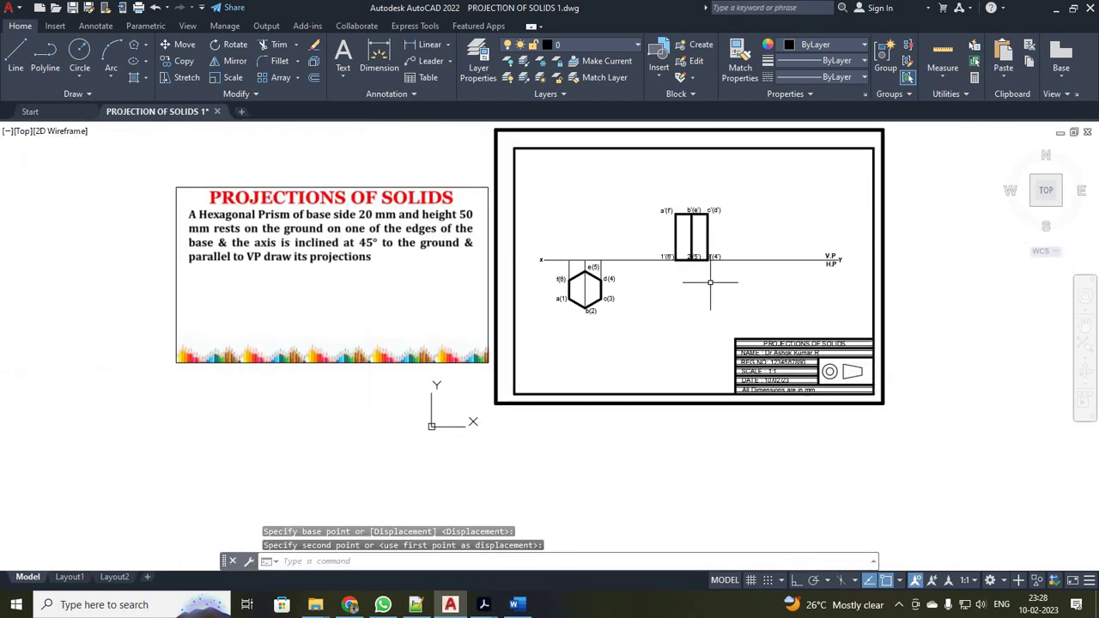
key("ctrl+z")
key("ctrl+z")
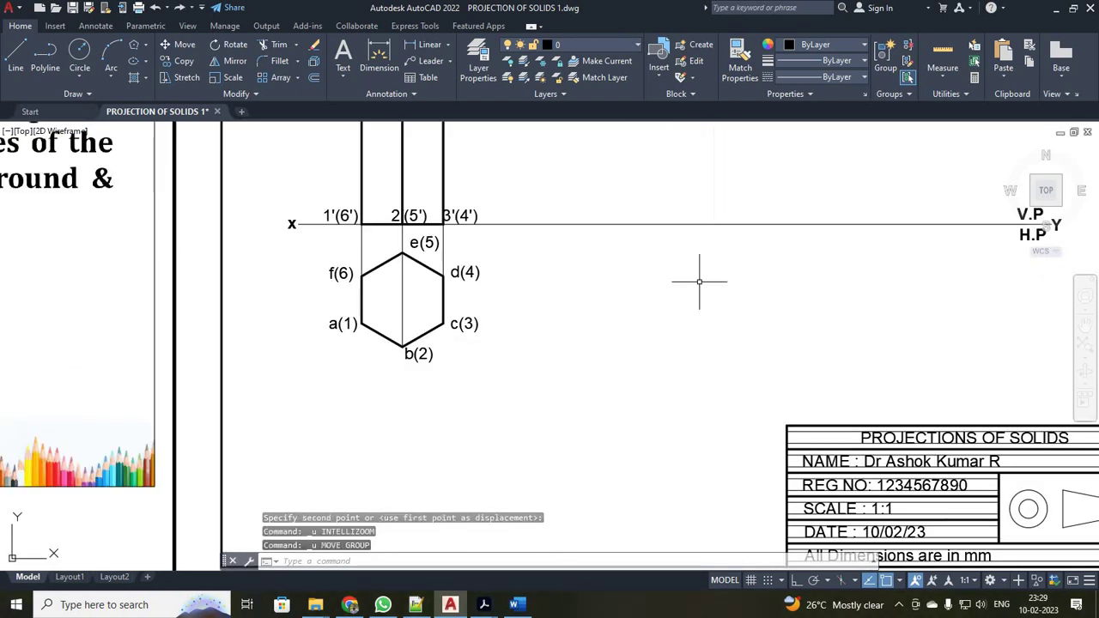
scroll(704, 277, "up", 1)
scroll(667, 287, "down", 3)
Copy the labelled front view from base point 2(5') further right along the XY line
left_click(438, 136)
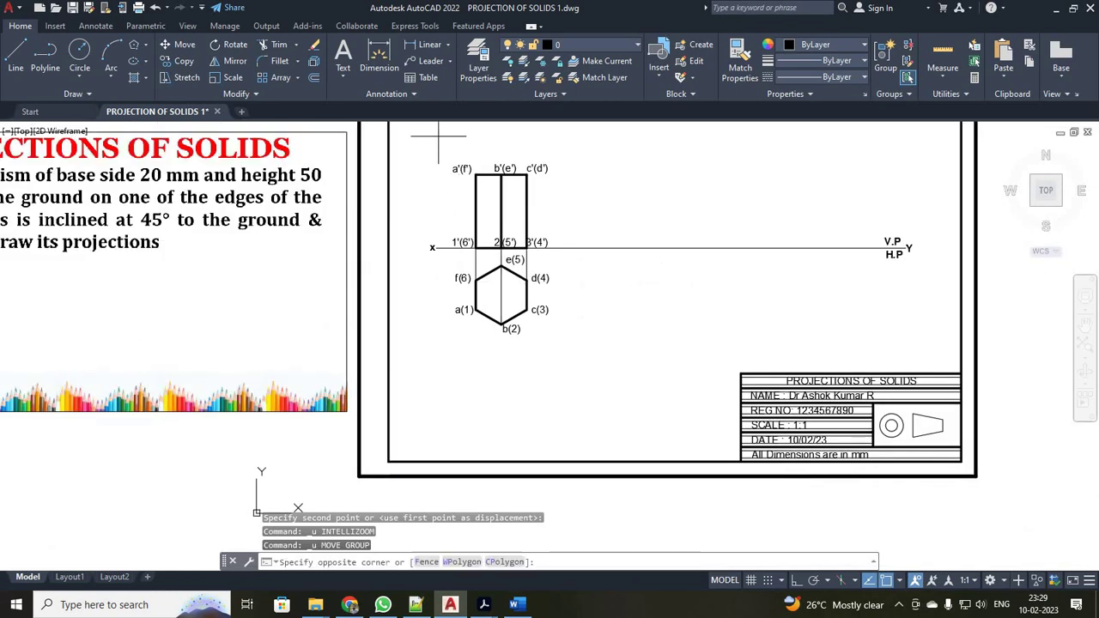
left_click(570, 266)
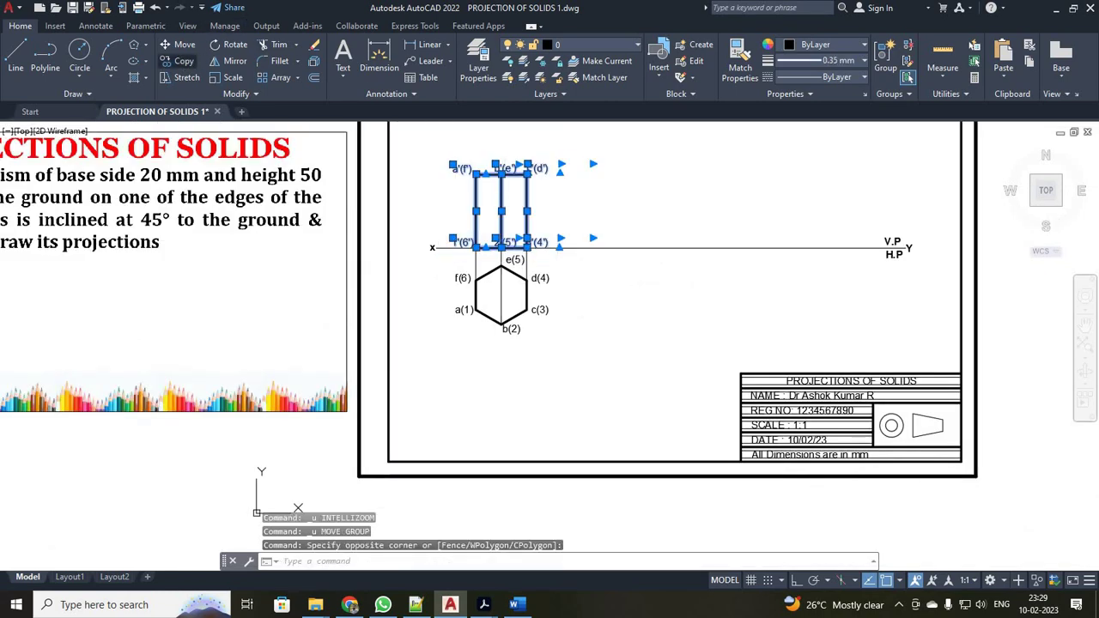
left_click(178, 61)
scroll(526, 247, "up", 2)
left_click(485, 246)
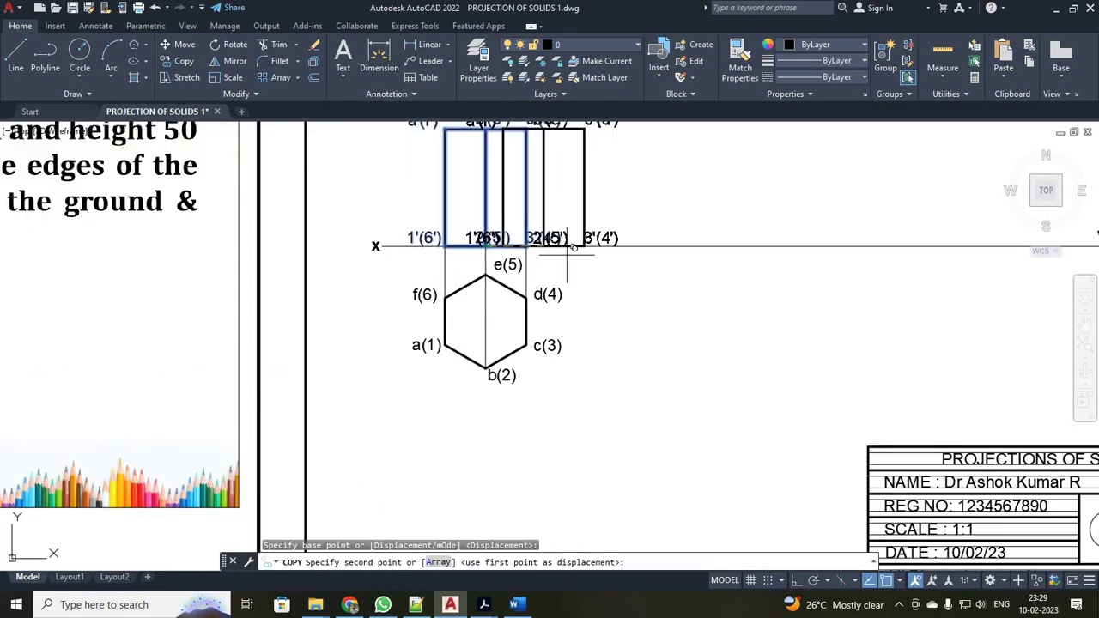
scroll(781, 246, "up", 6)
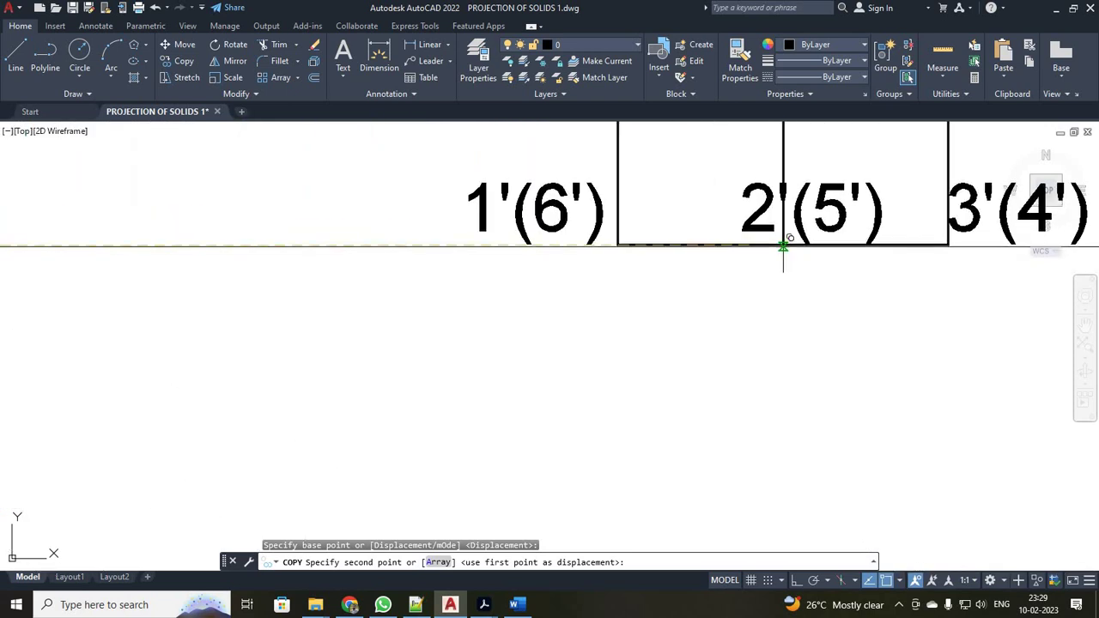
left_click(782, 246)
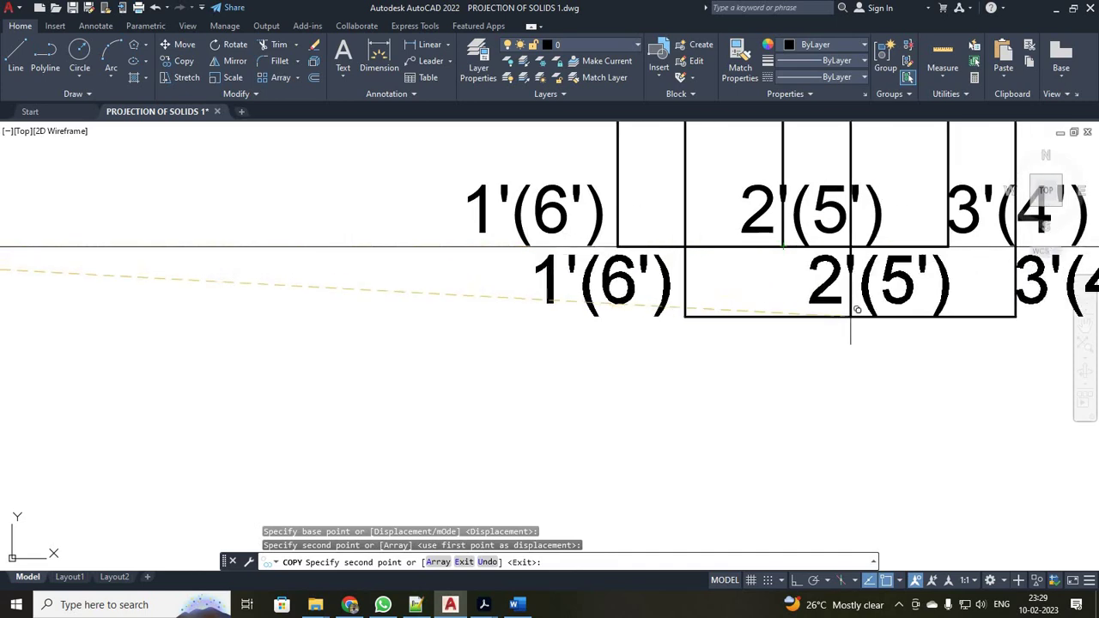
key("Escape")
scroll(807, 326, "down", 5)
scroll(939, 320, "up", 2)
scroll(939, 328, "down", 4)
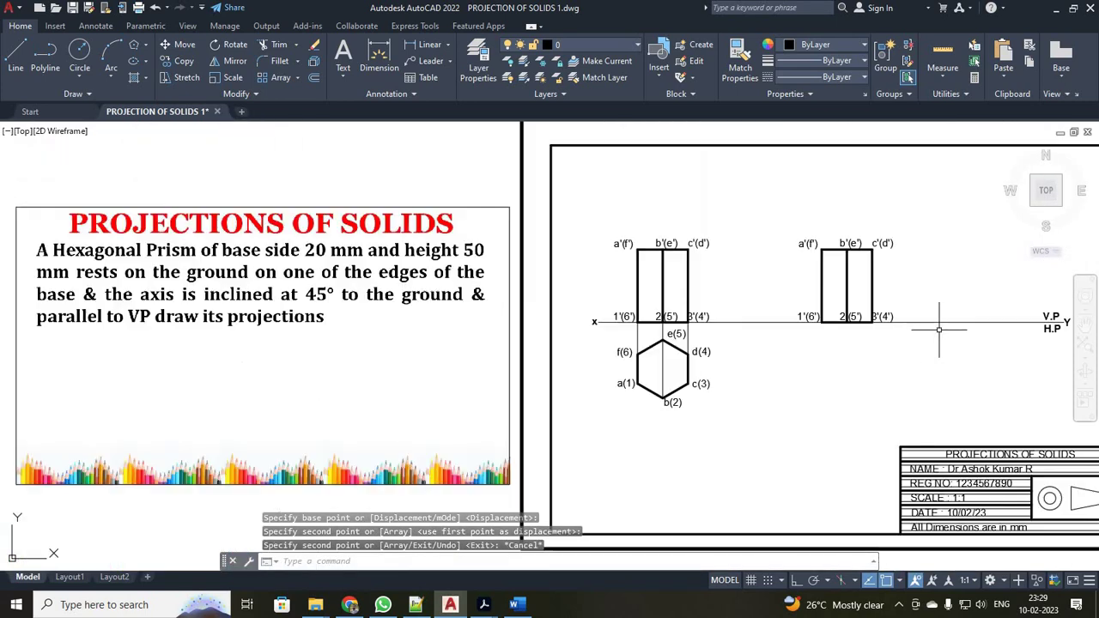
scroll(939, 329, "up", 2)
left_click(692, 154)
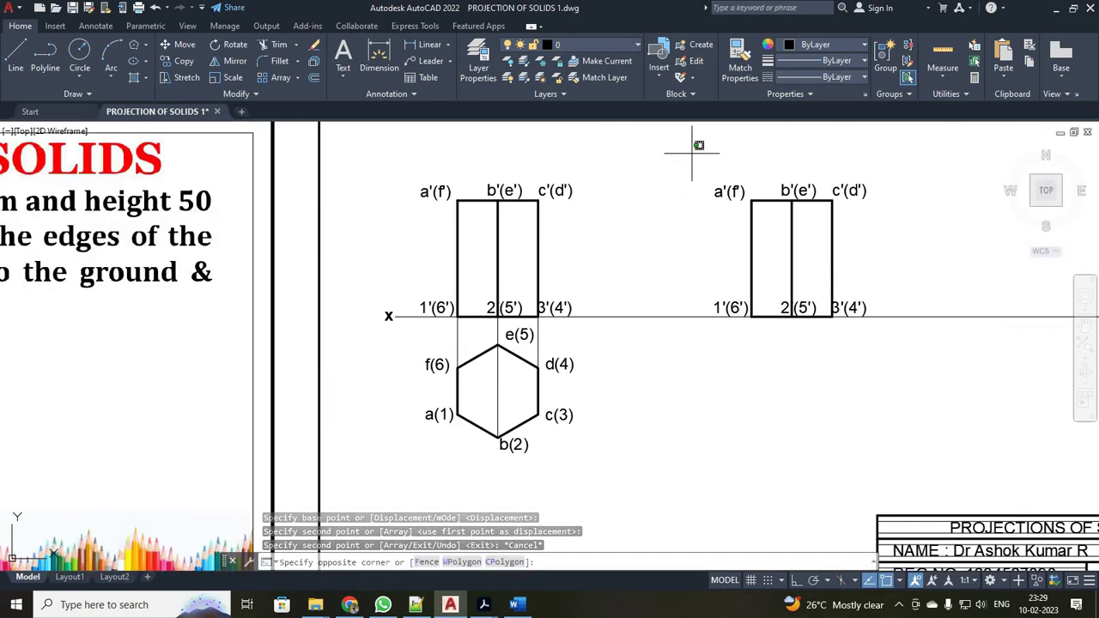
left_click(922, 344)
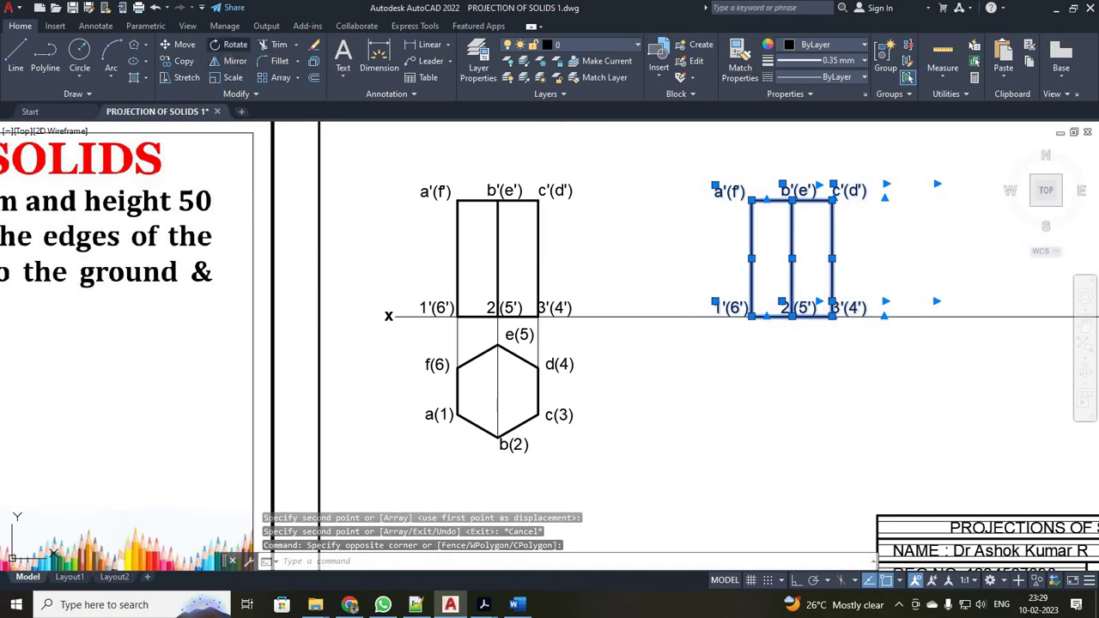
left_click(228, 45)
left_click(791, 317)
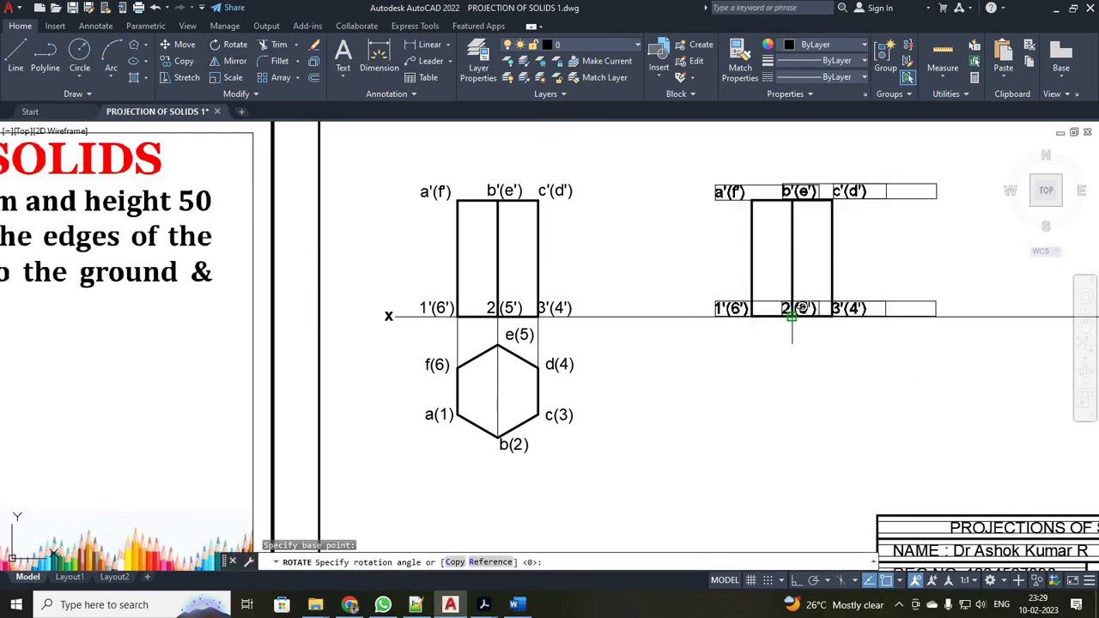
type("45")
key("Return")
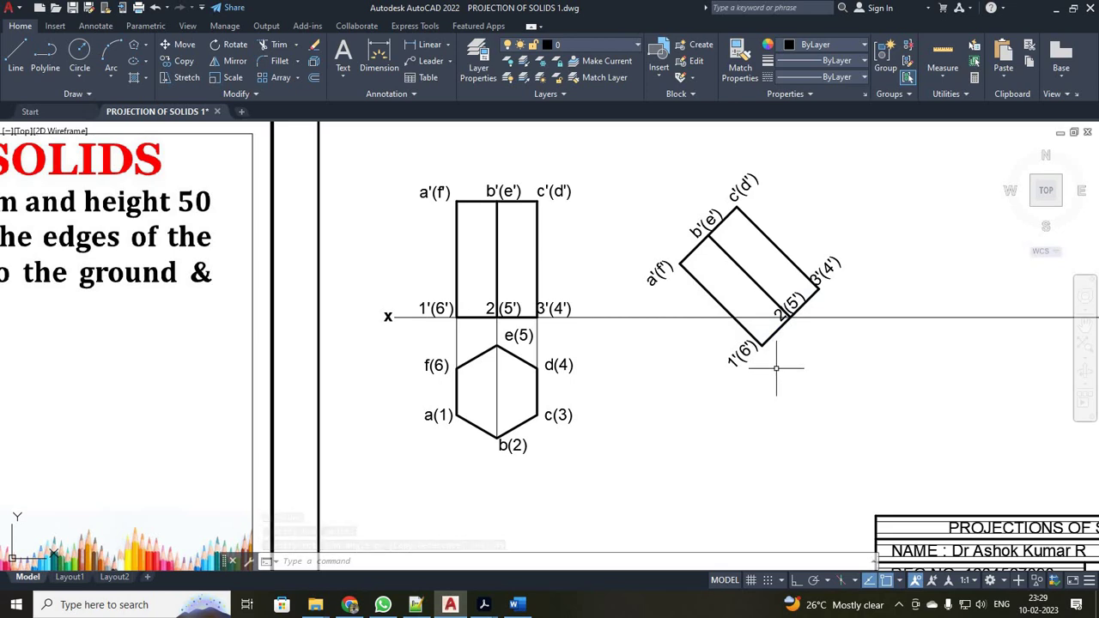
key("ctrl+z")
key("ctrl+z")
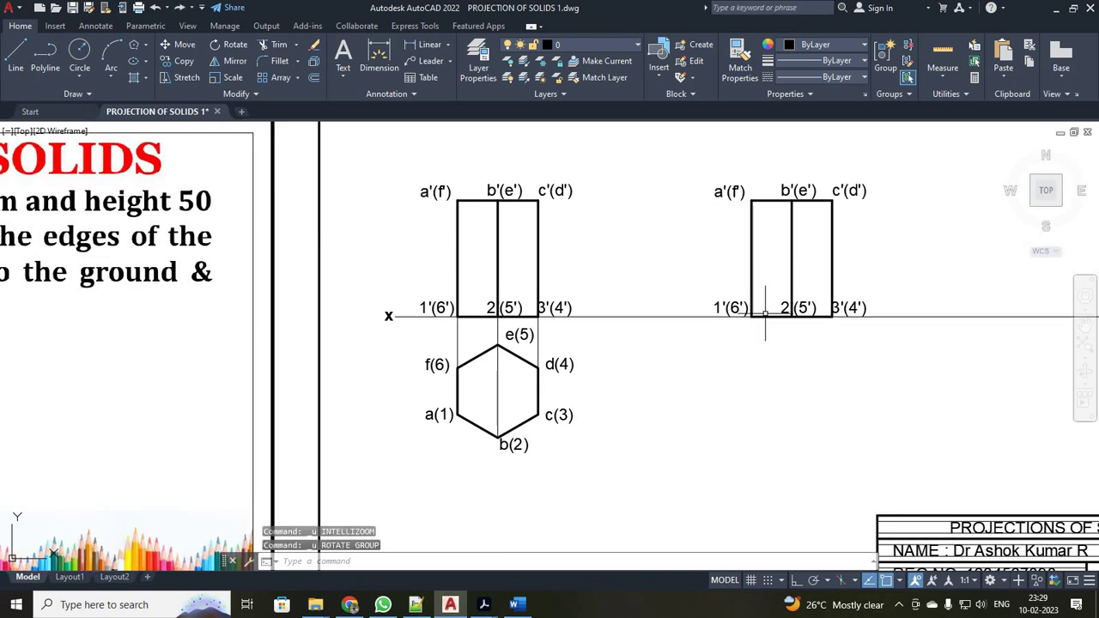
left_click(692, 157)
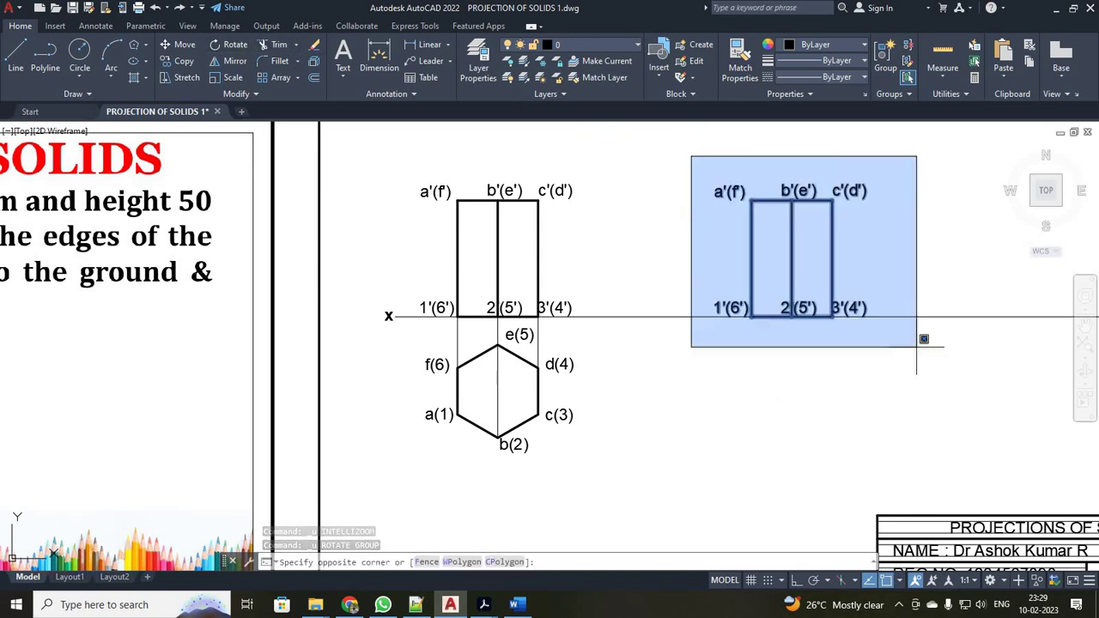
left_click(928, 360)
left_click(228, 45)
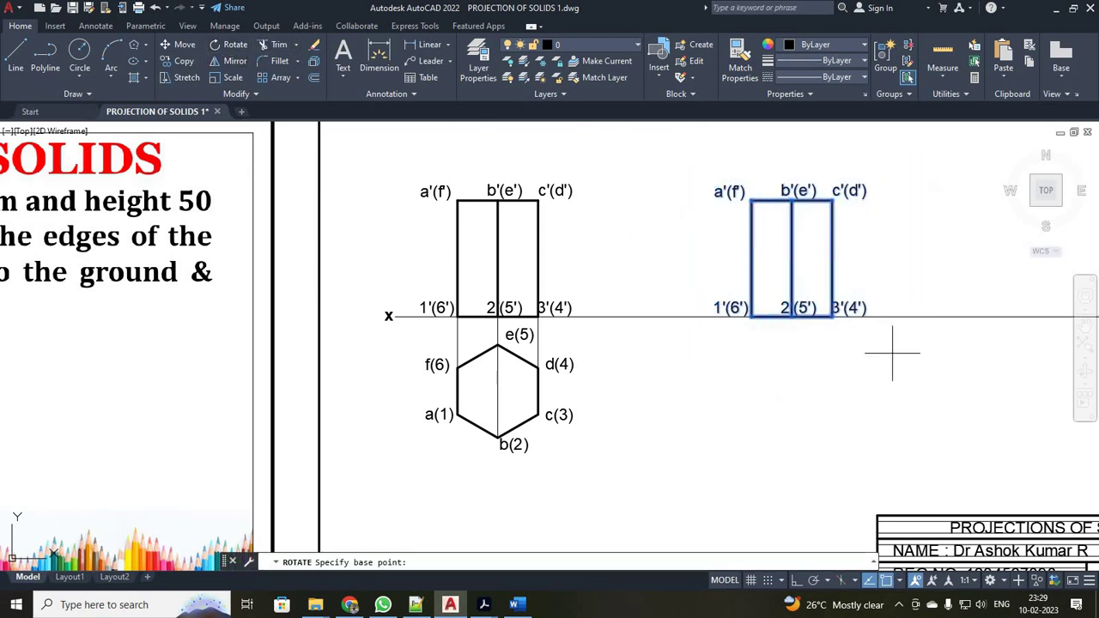
left_click(791, 317)
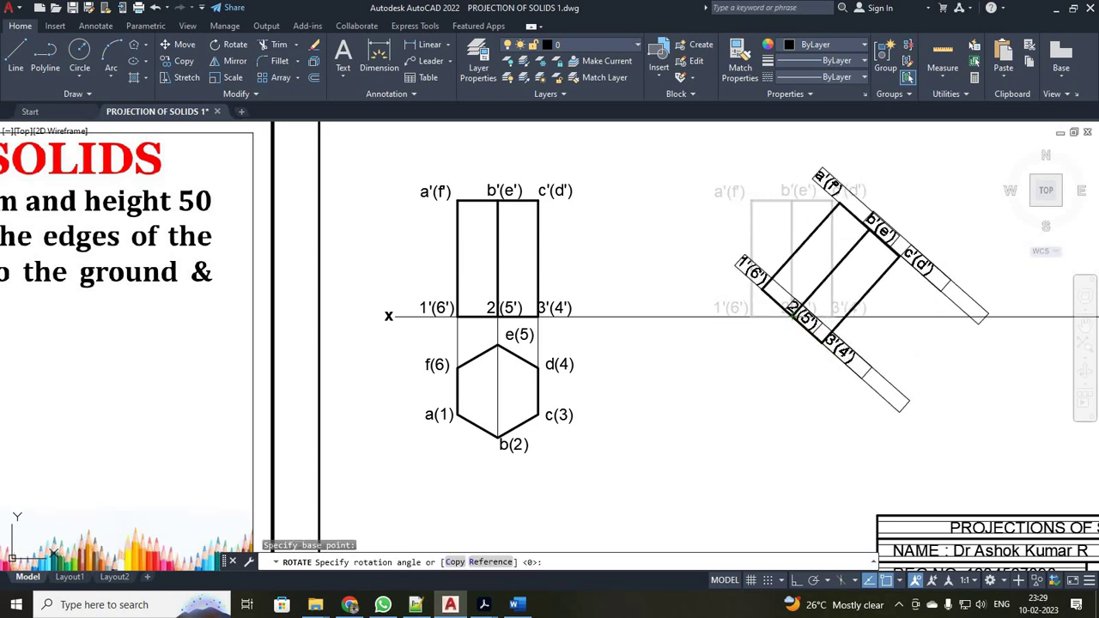
key("Return")
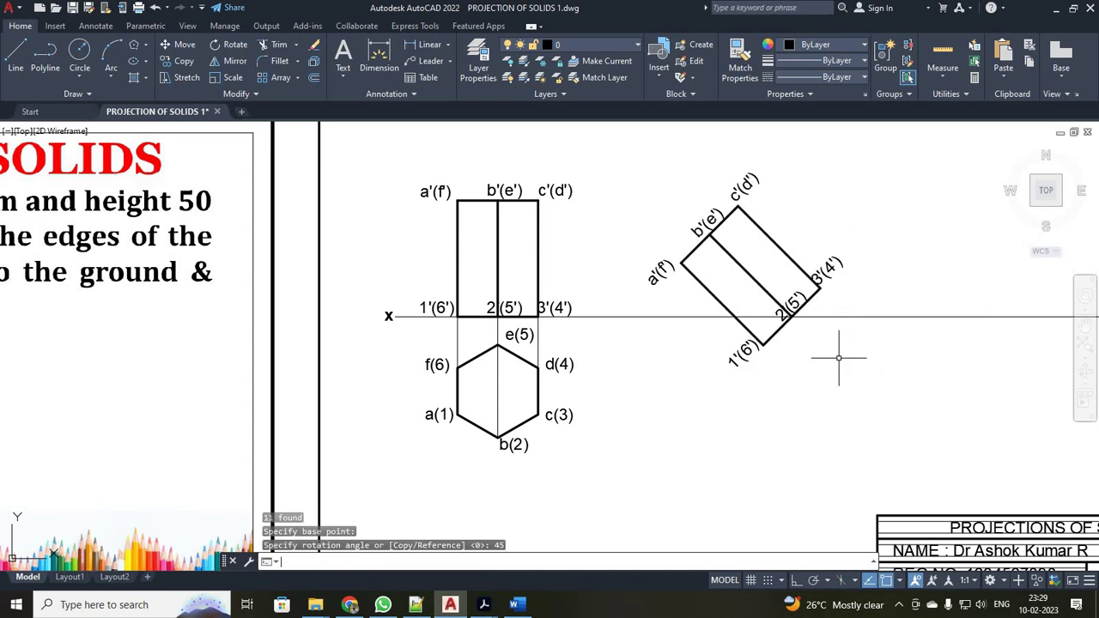
key("ctrl+z")
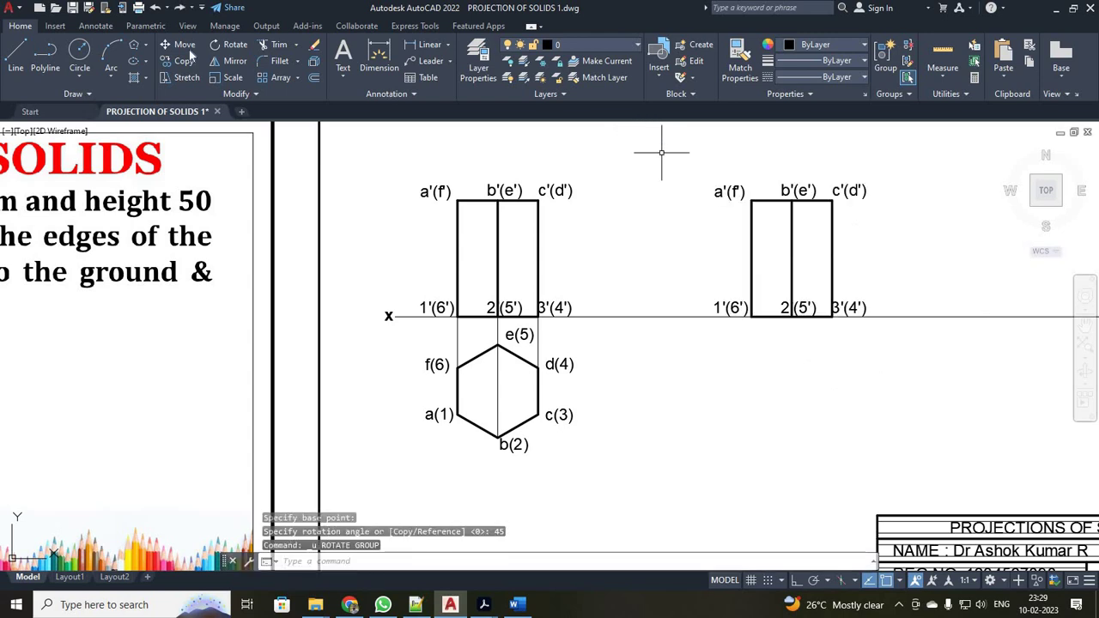
Rotate the 11-object right front view by -45° about corner 2(5')
left_click(229, 43)
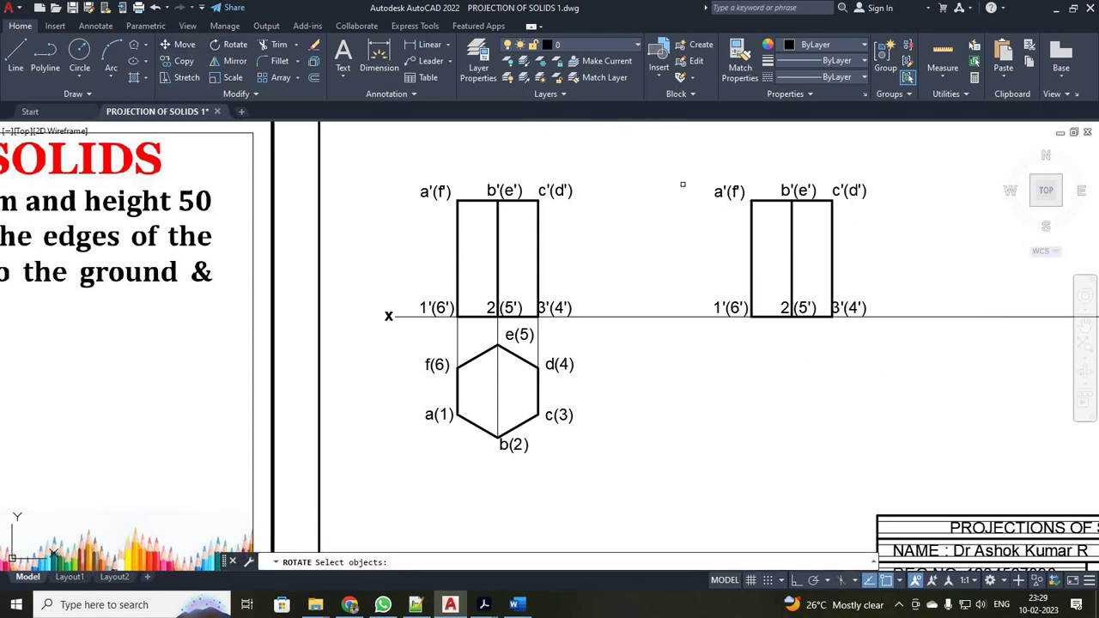
left_click(688, 169)
left_click(942, 351)
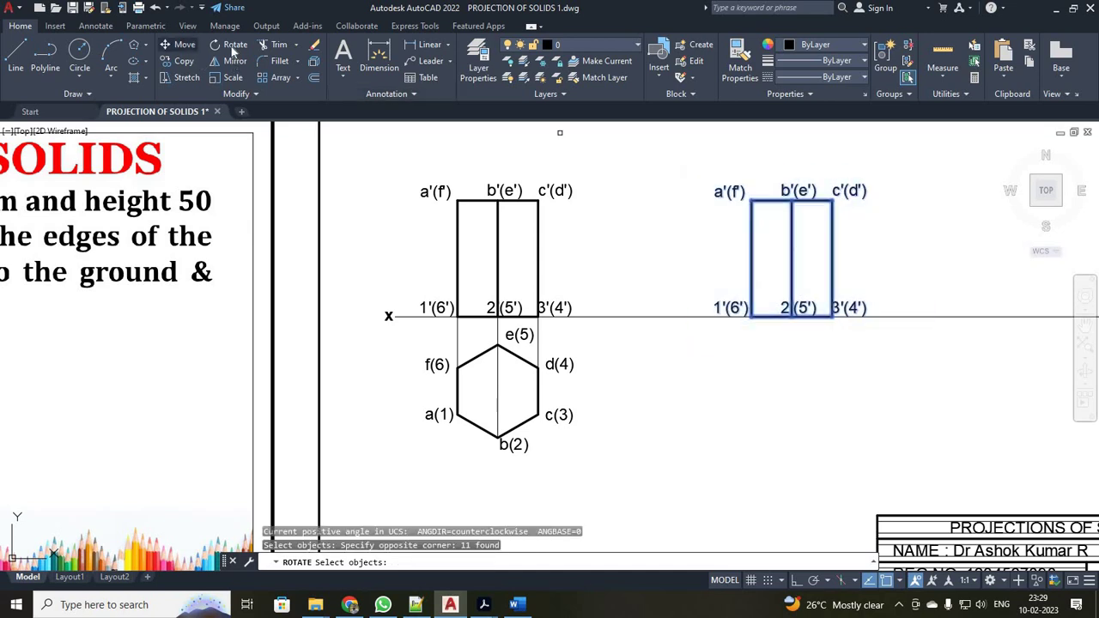
key("Escape")
key("Return")
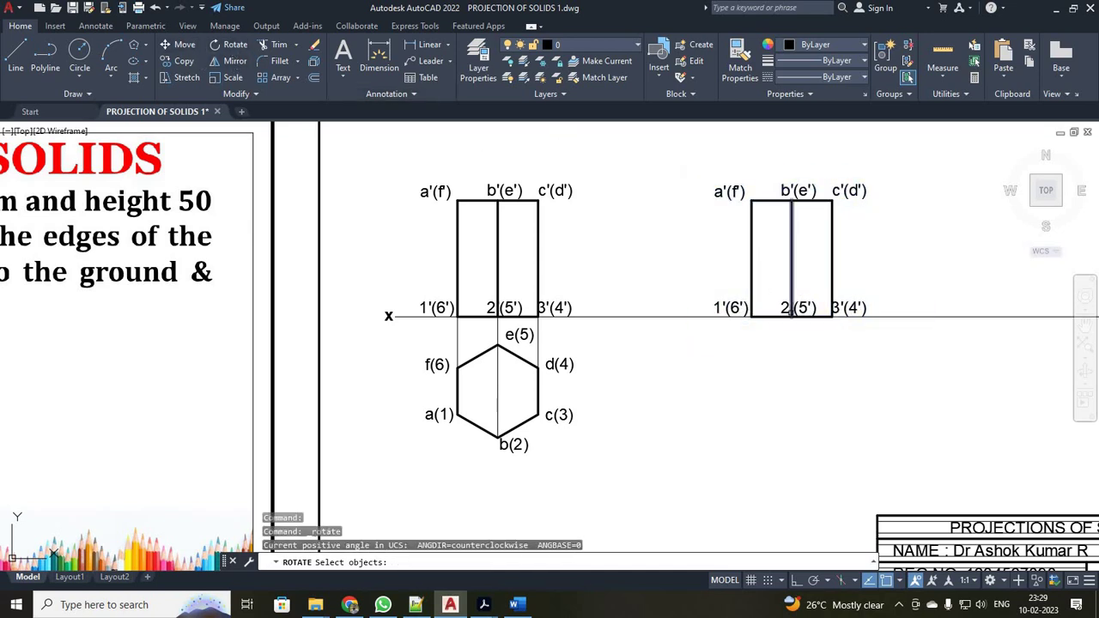
left_click(689, 162)
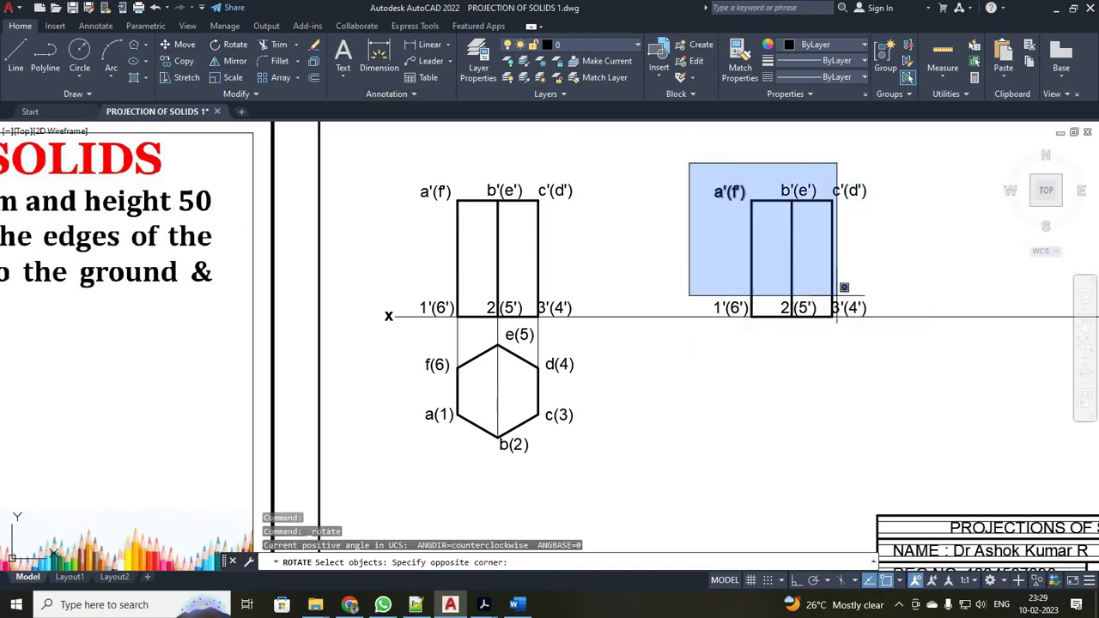
left_click(911, 357)
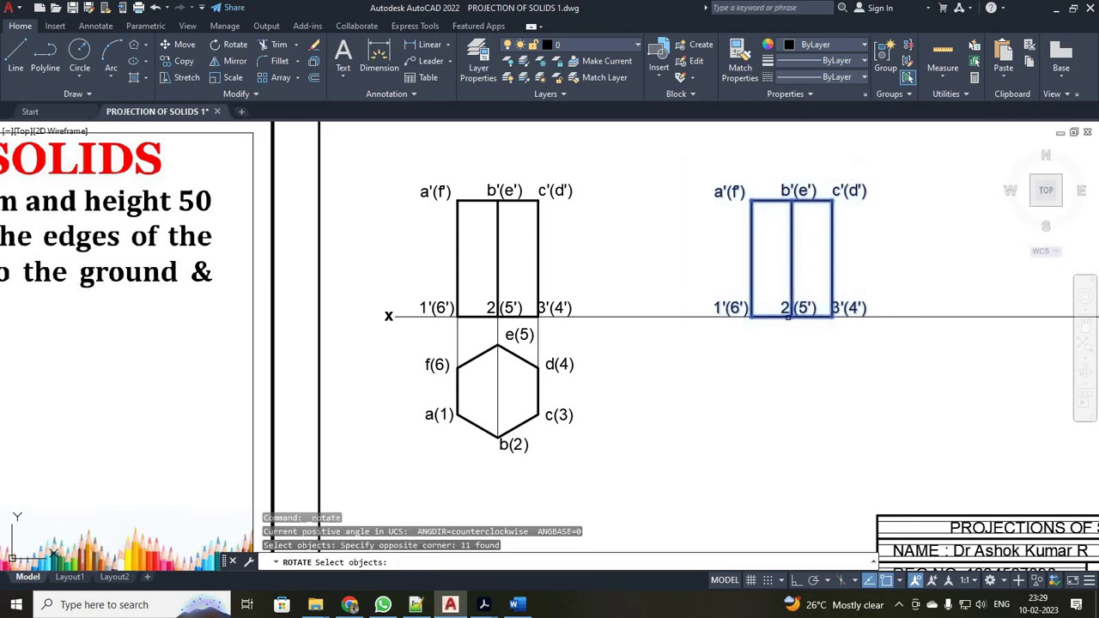
key("Return")
left_click(791, 316)
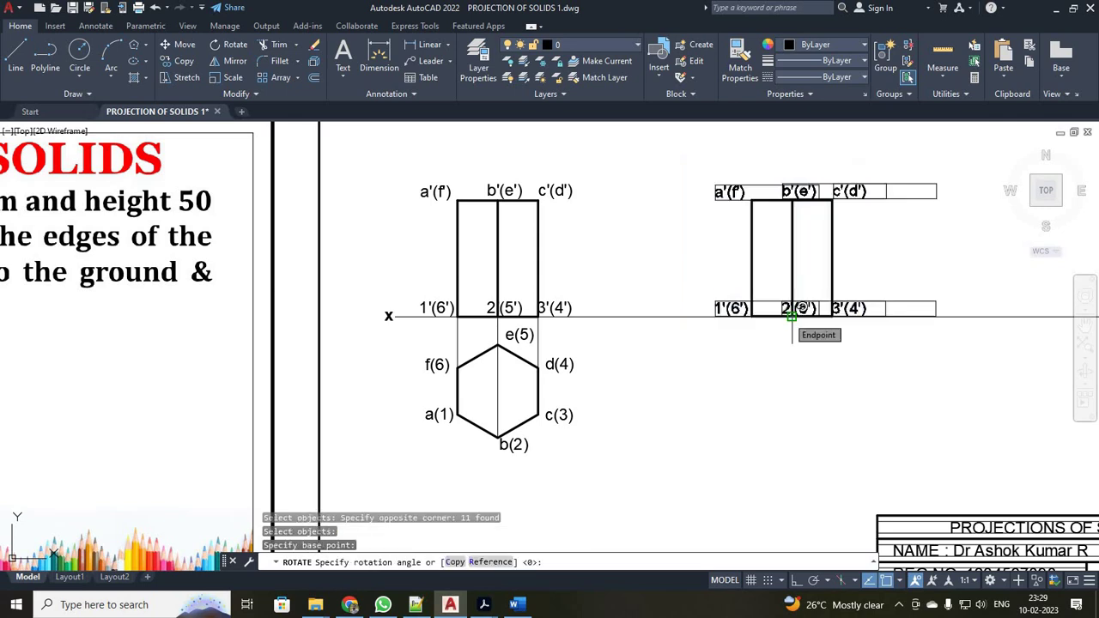
type("-45")
key("Return")
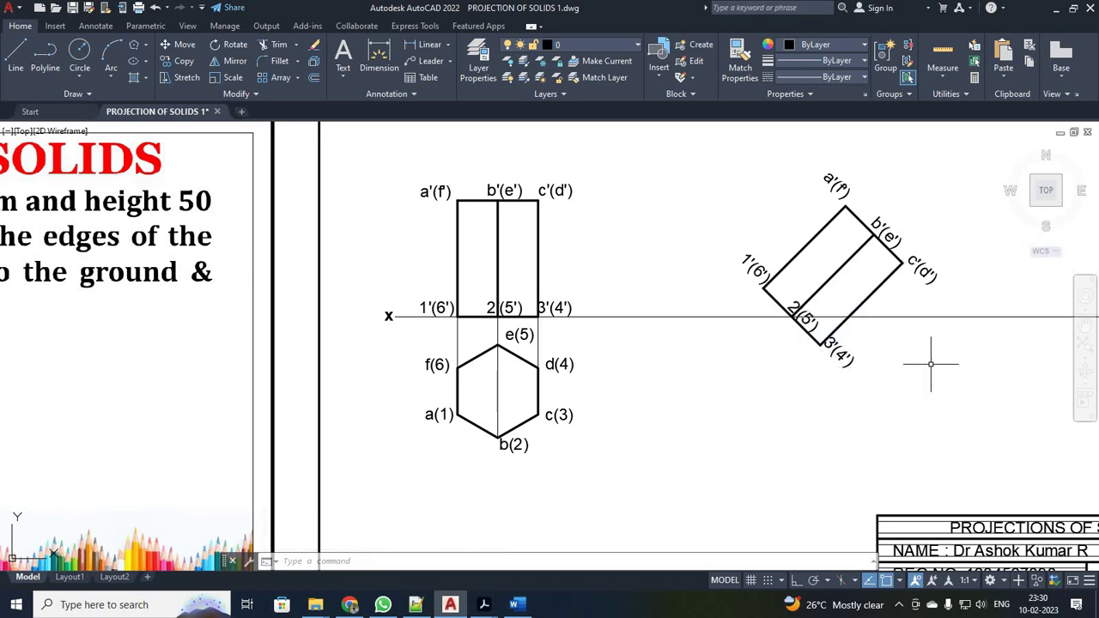
scroll(932, 363, "up", 2)
scroll(805, 232, "down", 2)
scroll(766, 208, "down", 2)
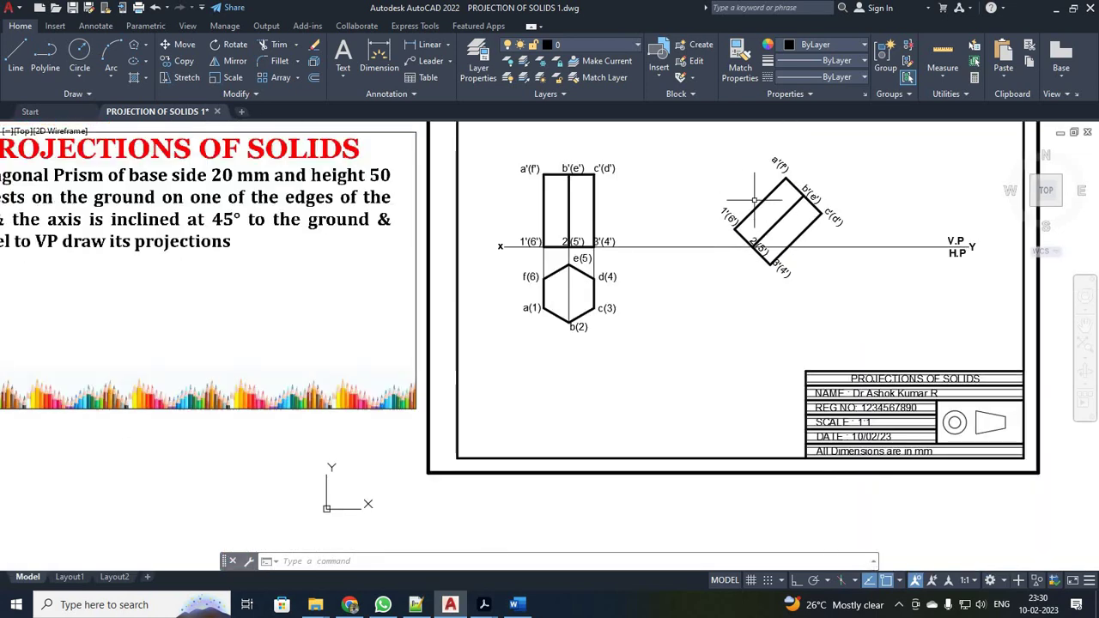
scroll(755, 202, "up", 2)
scroll(711, 166, "down", 2)
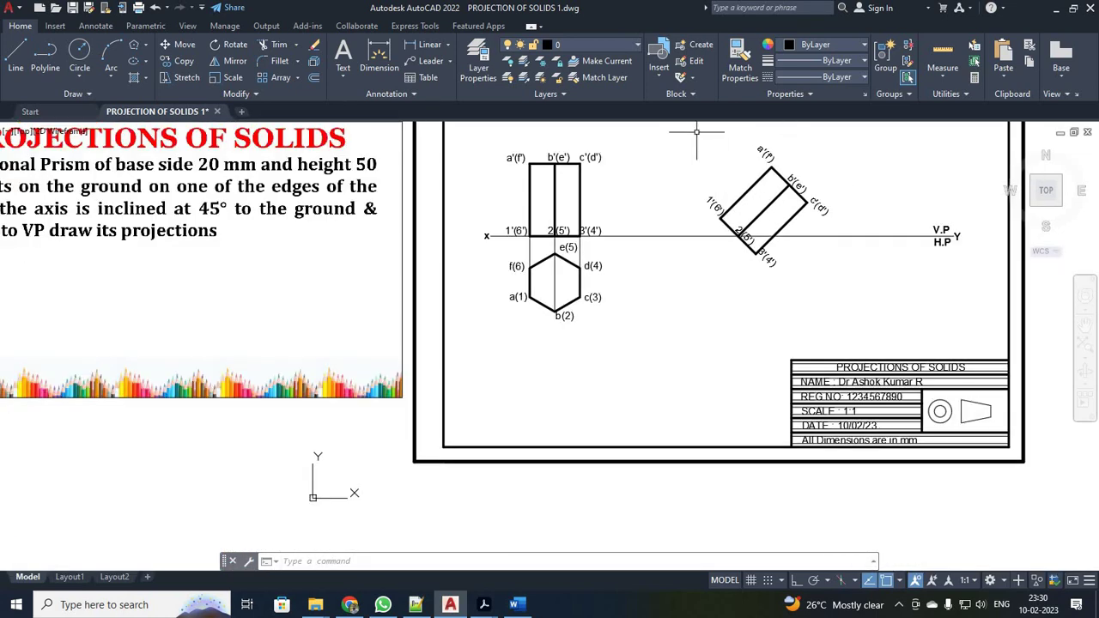
left_click(696, 131)
left_click(855, 283)
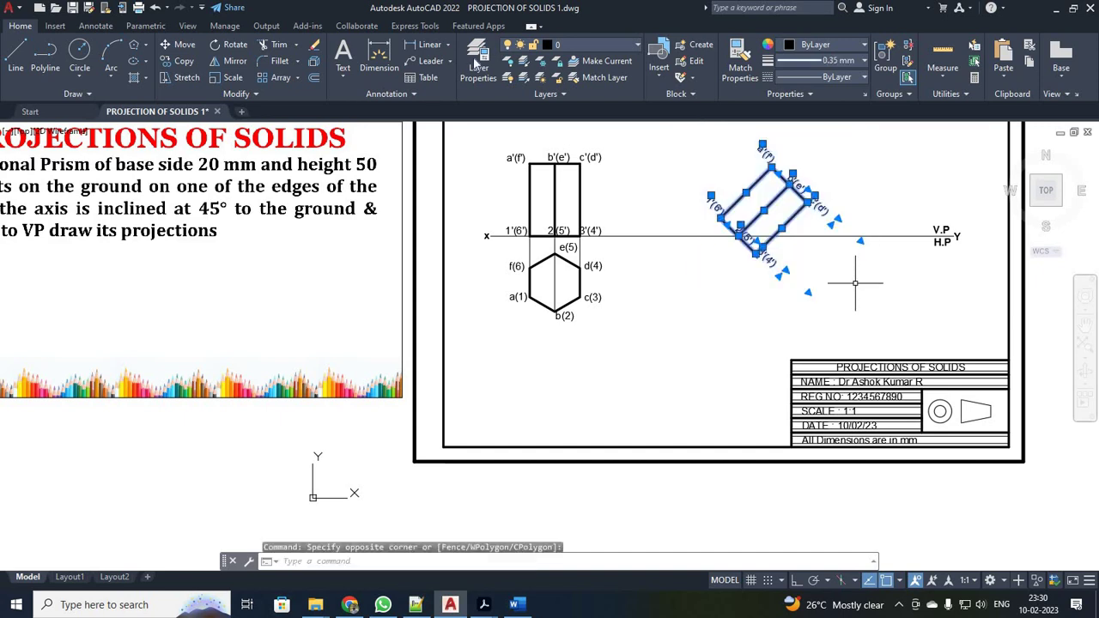
type("m")
key("Return")
scroll(957, 366, "up", 5)
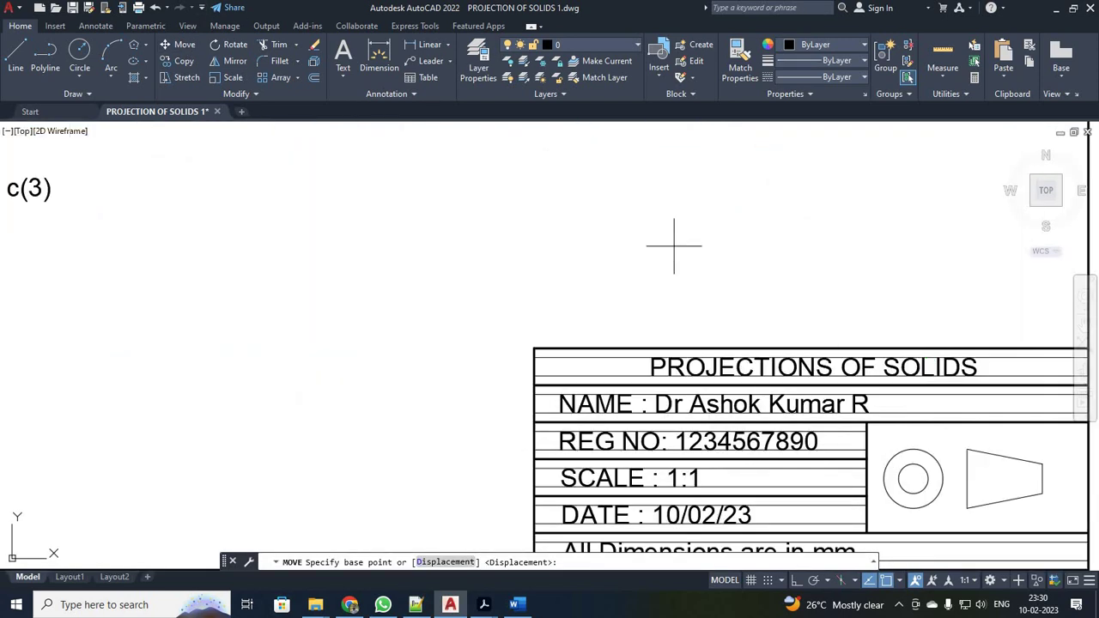
scroll(674, 245, "down", 5)
scroll(605, 182, "up", 3)
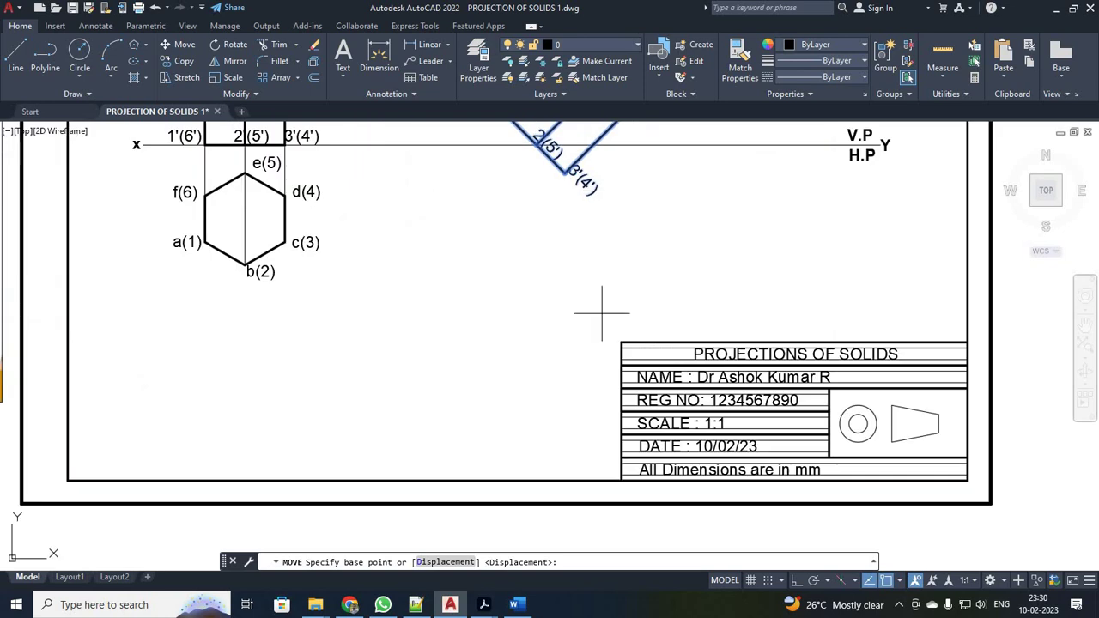
scroll(593, 343, "down", 5)
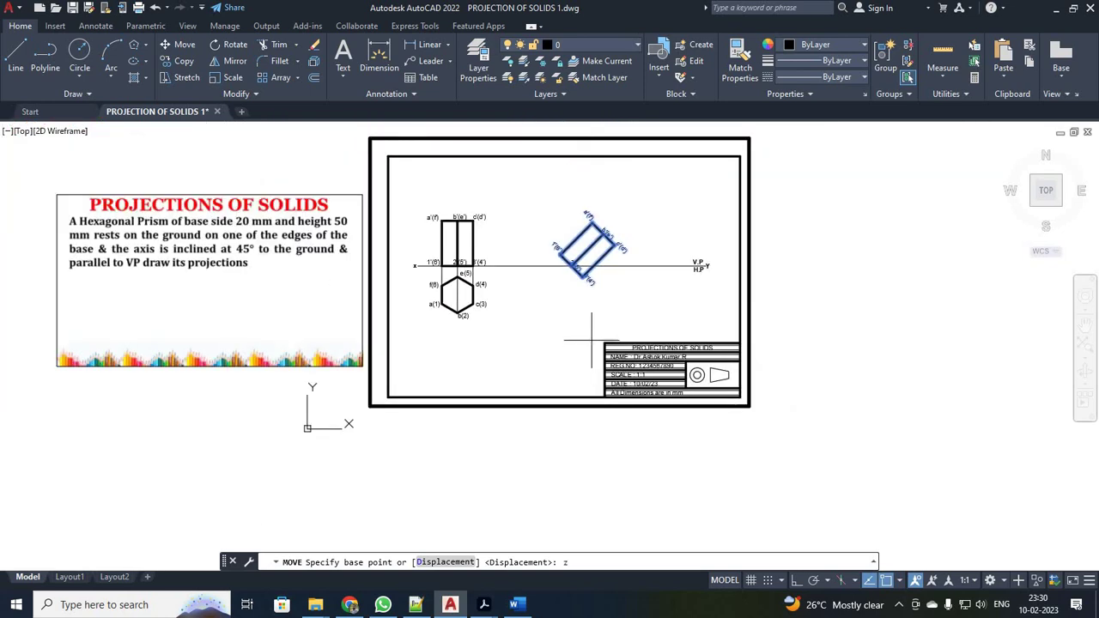
key("Return")
left_click(537, 186)
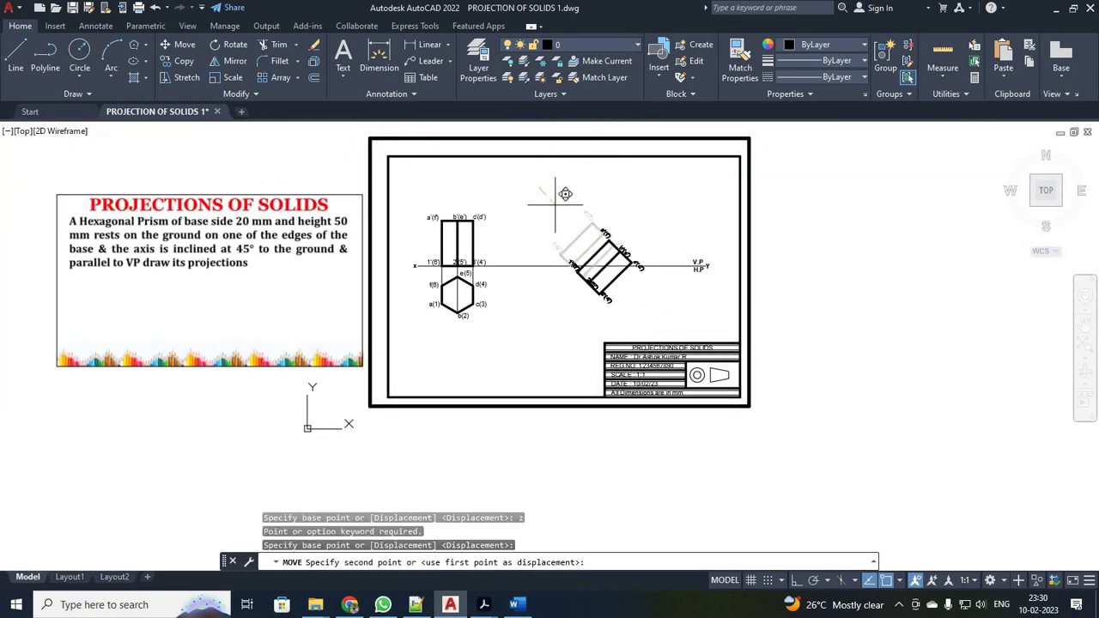
scroll(565, 194, "up", 5)
key("Escape")
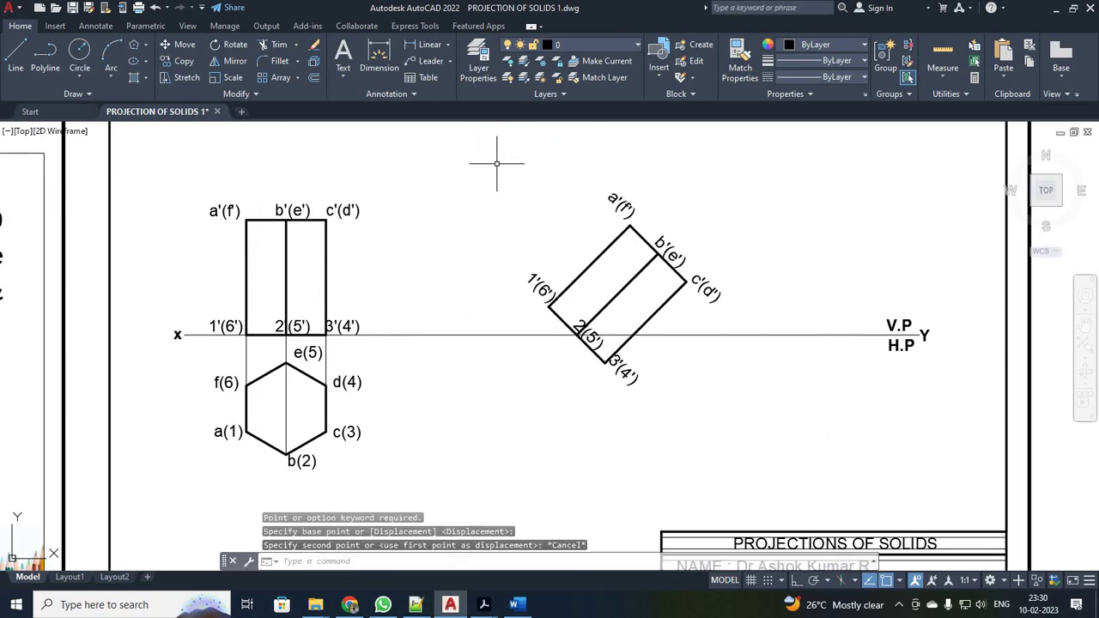
type("z")
key("Return")
type("w")
key("Return")
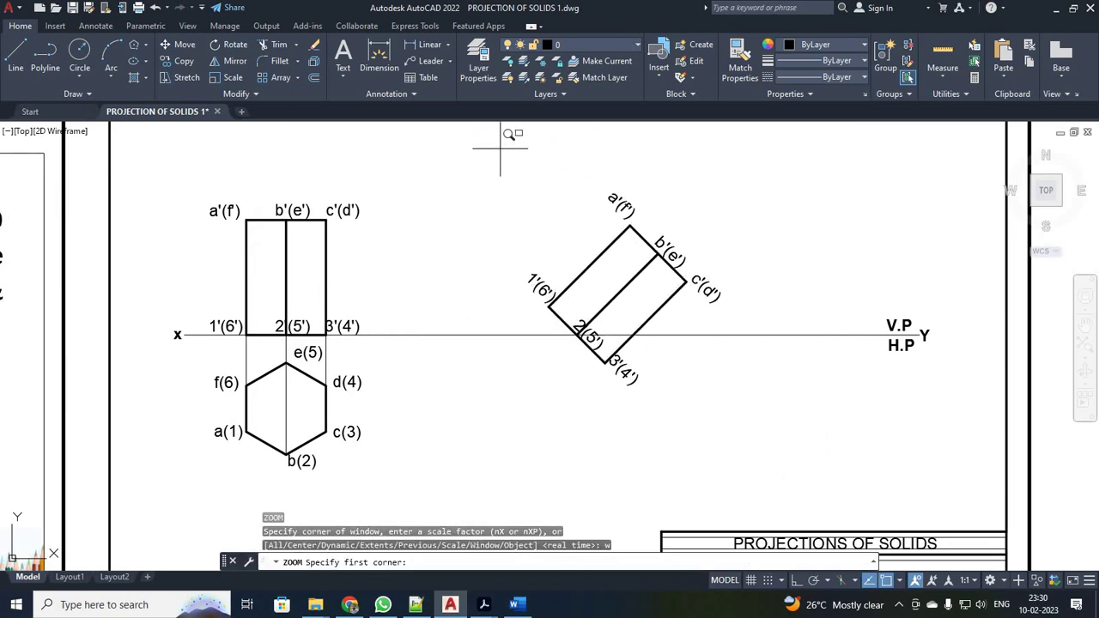
left_click(500, 158)
left_click(775, 424)
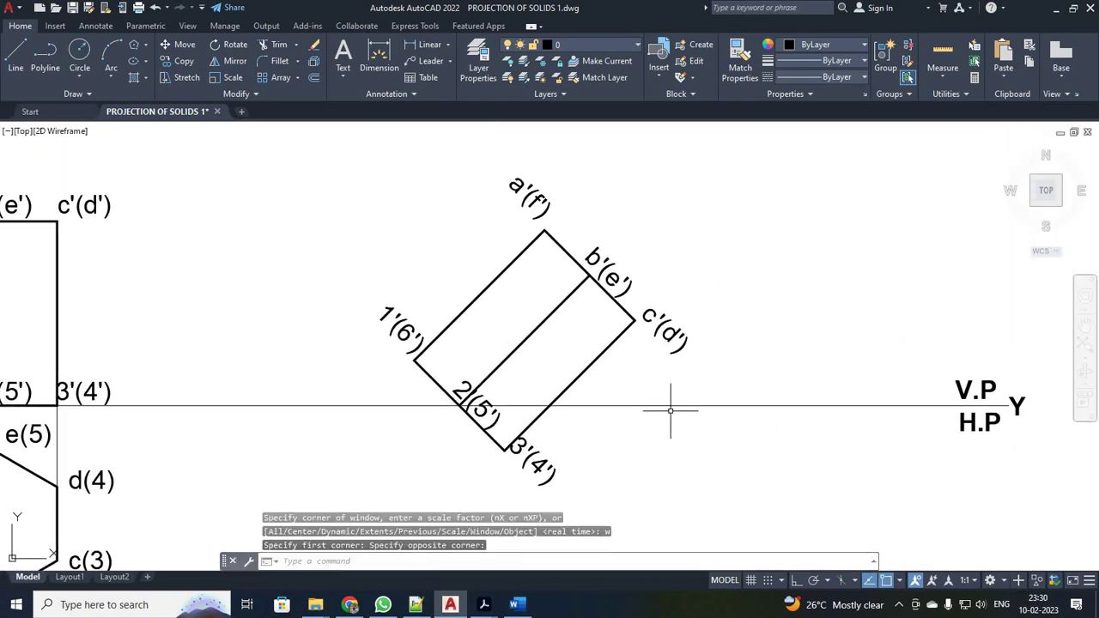
left_click(318, 147)
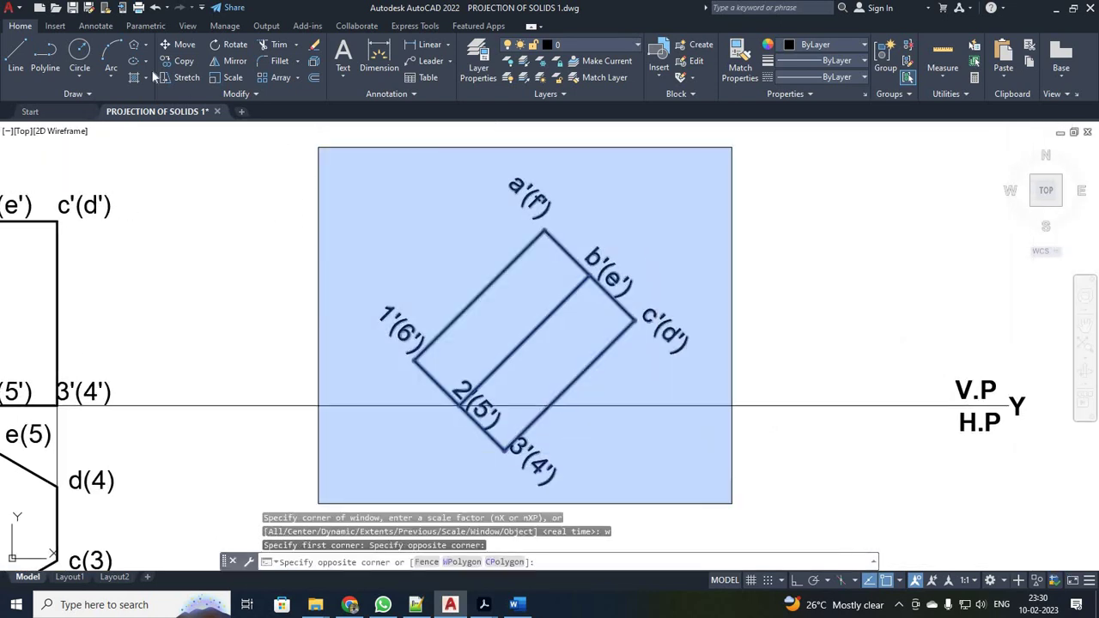
left_click(732, 503)
type("m")
key("Return")
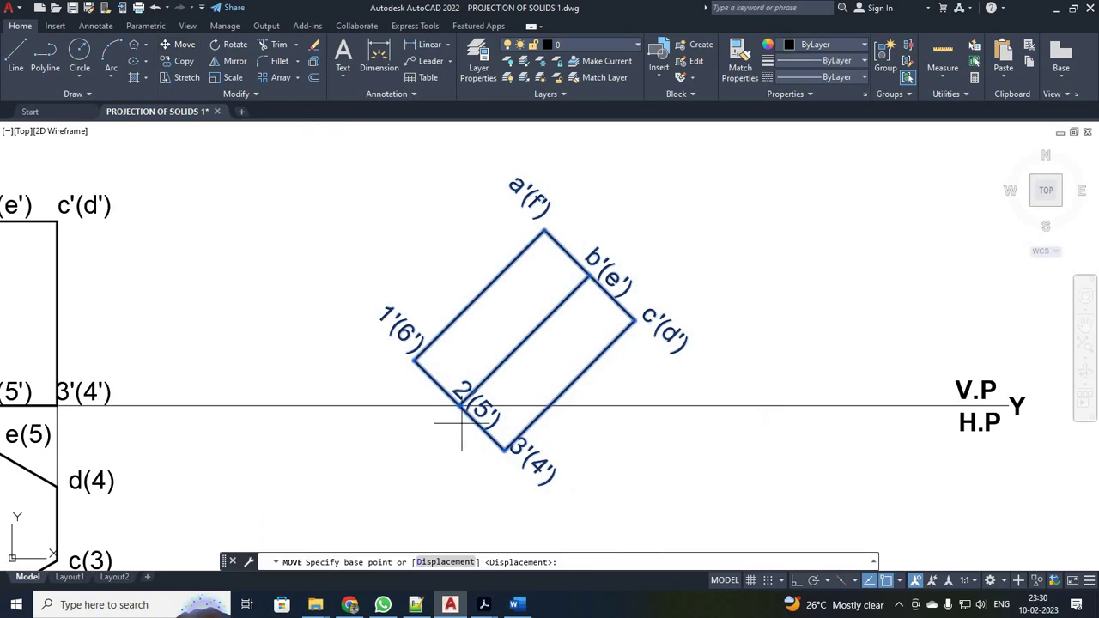
left_click(504, 450)
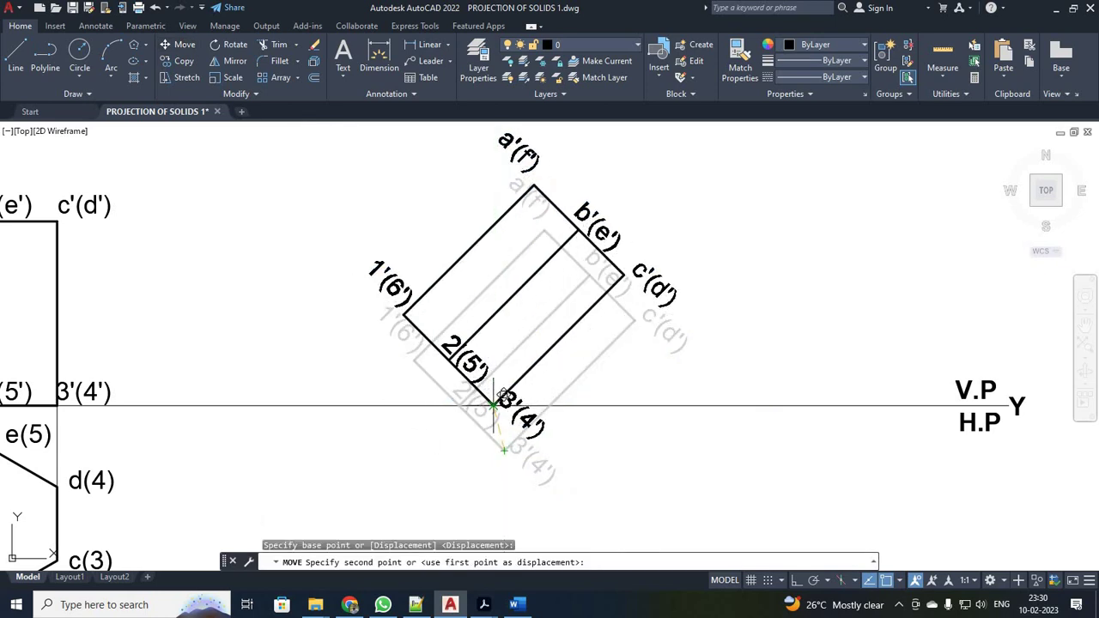
key("Escape")
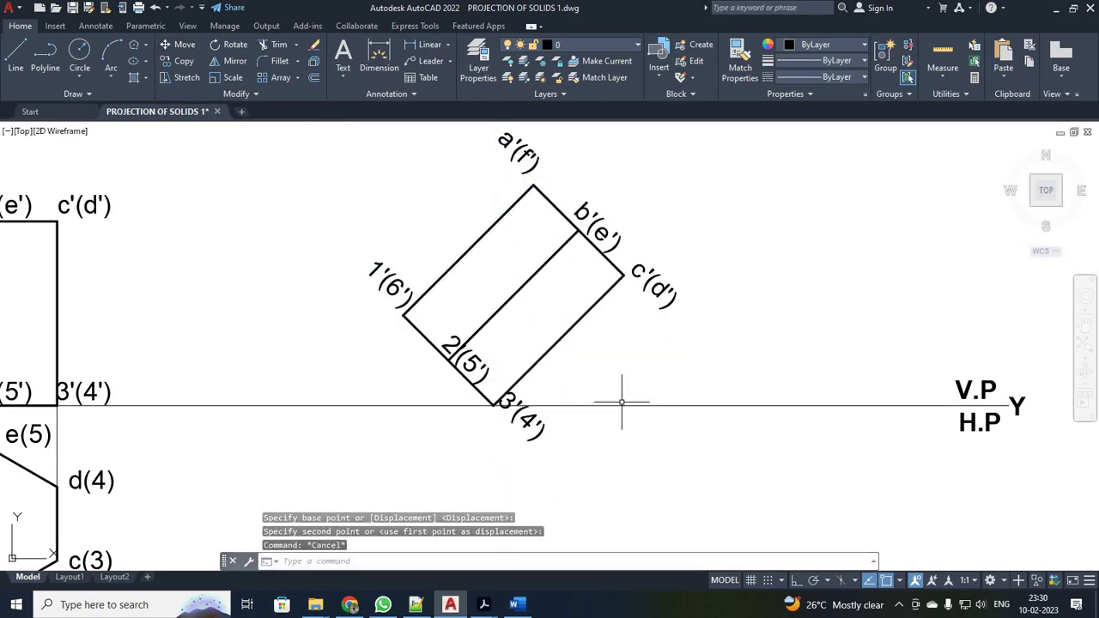
scroll(623, 398, "down", 2)
Select the 2(5')–b'(e') diagonal and make a first EXTEND attempt on the middle edge
scroll(608, 405, "up", 4)
scroll(611, 406, "down", 2)
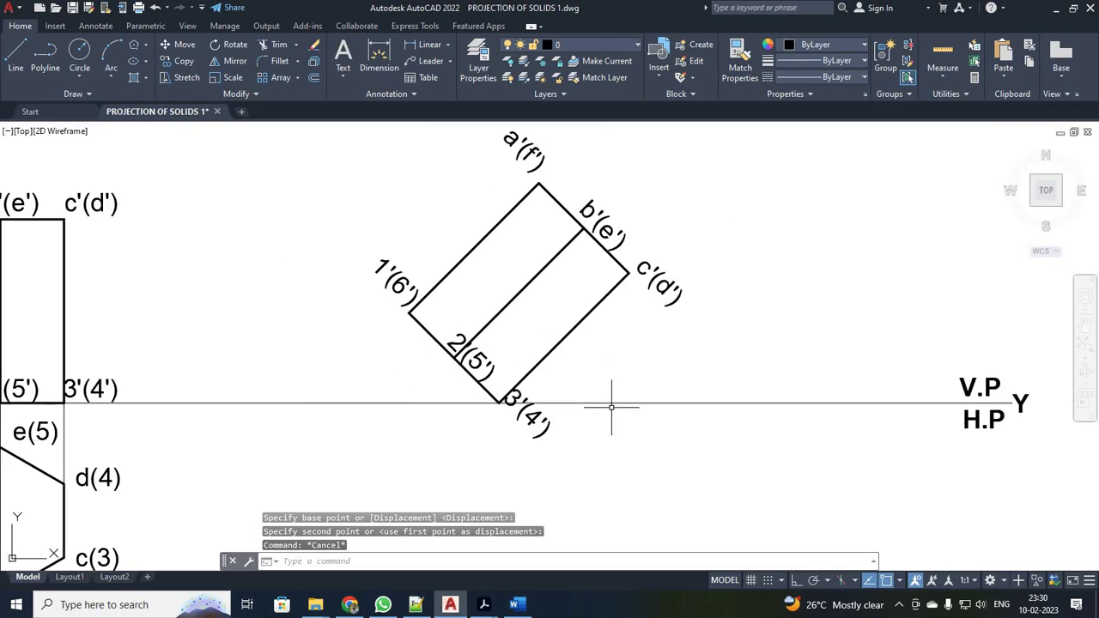
scroll(609, 412, "down", 3)
scroll(577, 419, "up", 3)
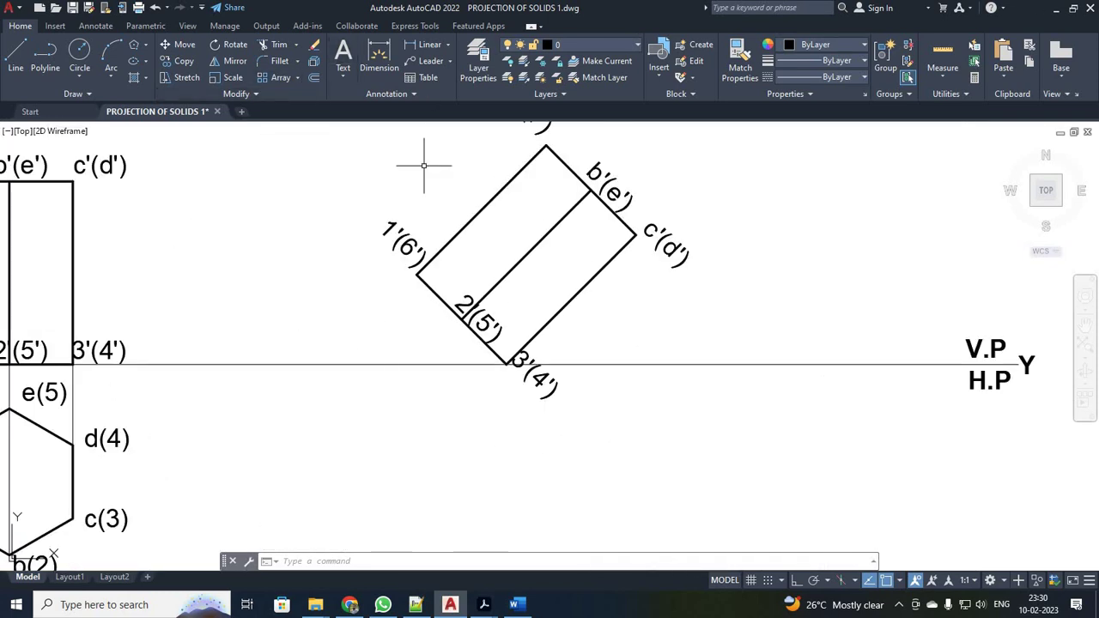
left_click(517, 249)
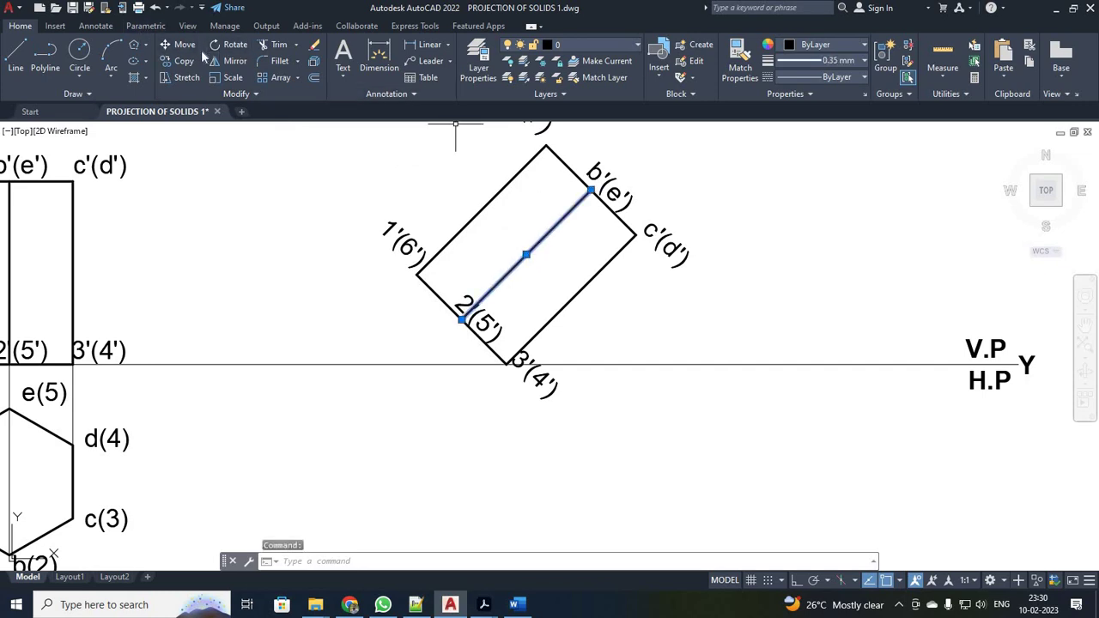
type("ex")
key("Return")
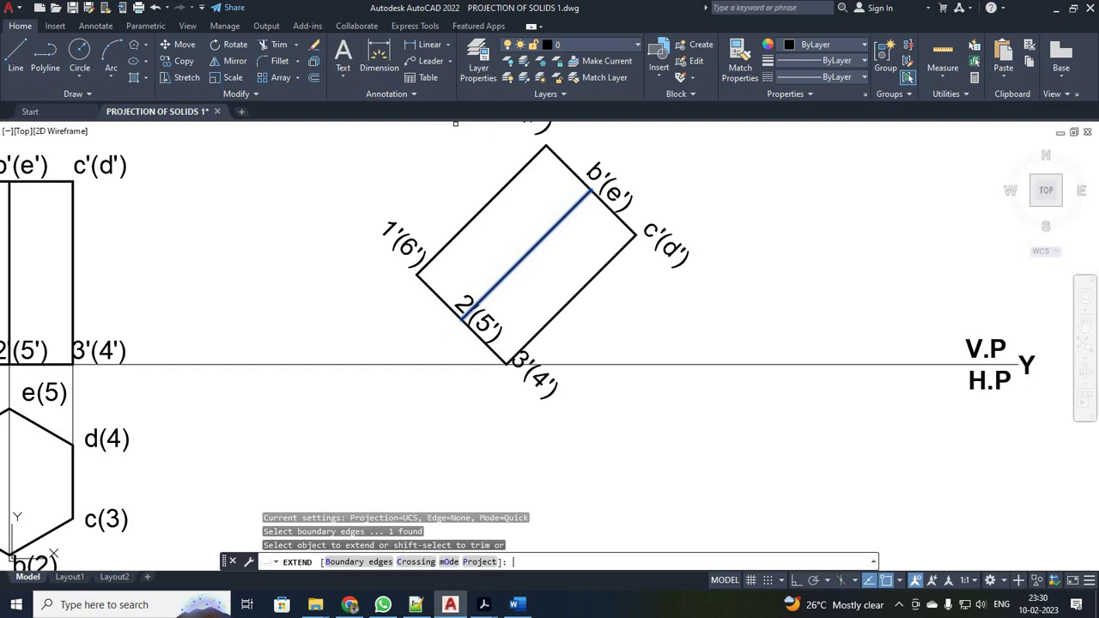
left_click(506, 279)
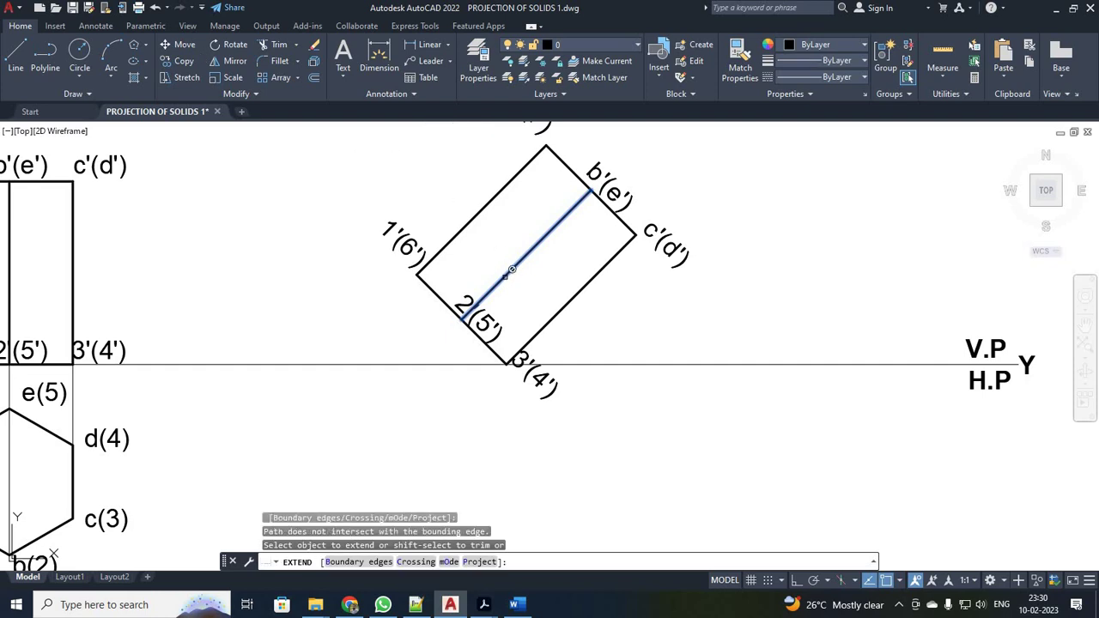
left_click(506, 276)
key("Return")
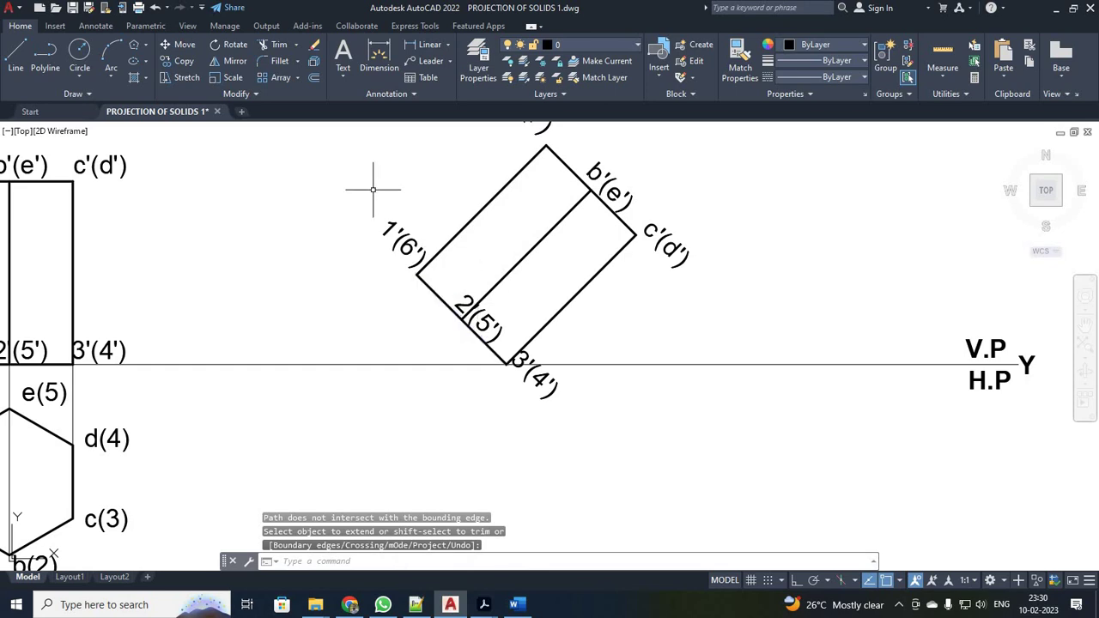
Rerun EX and extend the diagonal through 2(5') down to the XY line
type("ex")
key("Return")
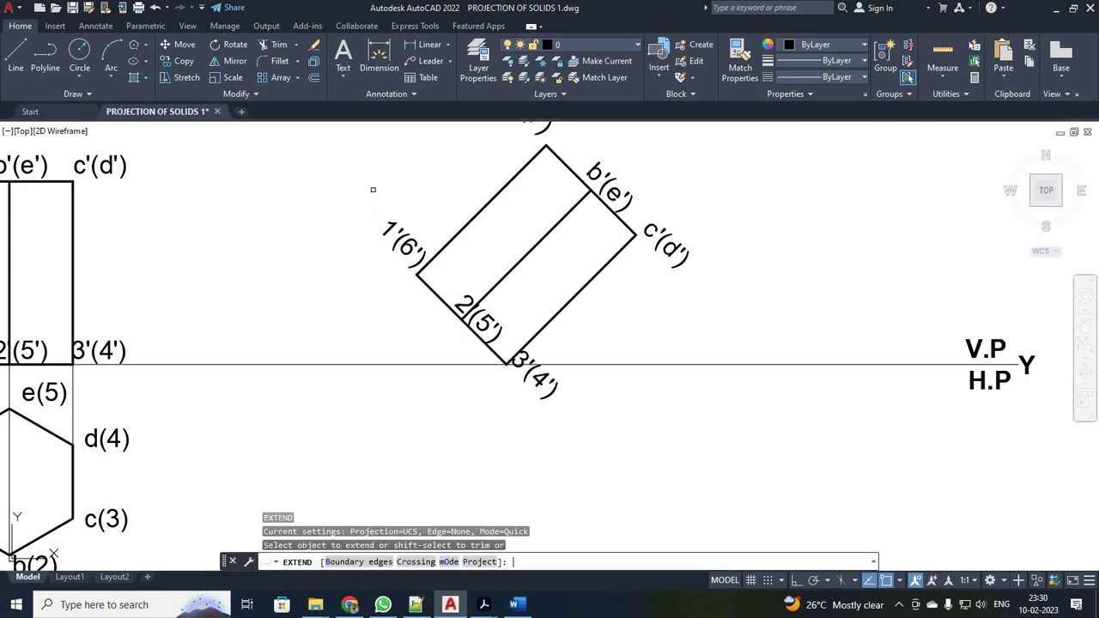
left_click(518, 266)
left_click(482, 290)
scroll(463, 305, "up", 2)
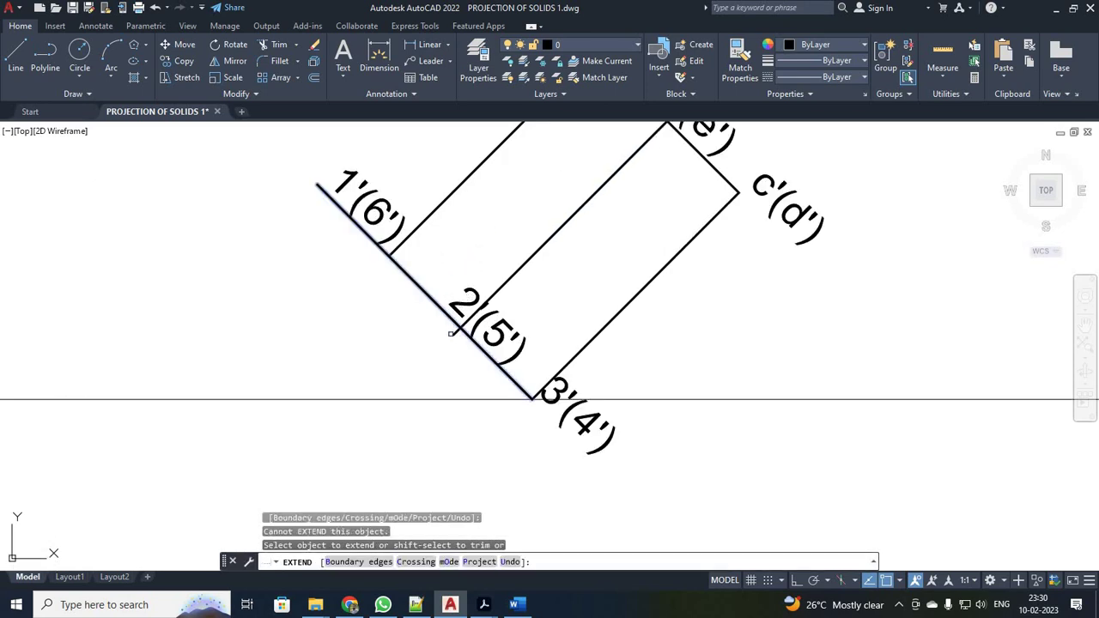
scroll(450, 333, "down", 2)
left_click(451, 331)
scroll(441, 379, "down", 1)
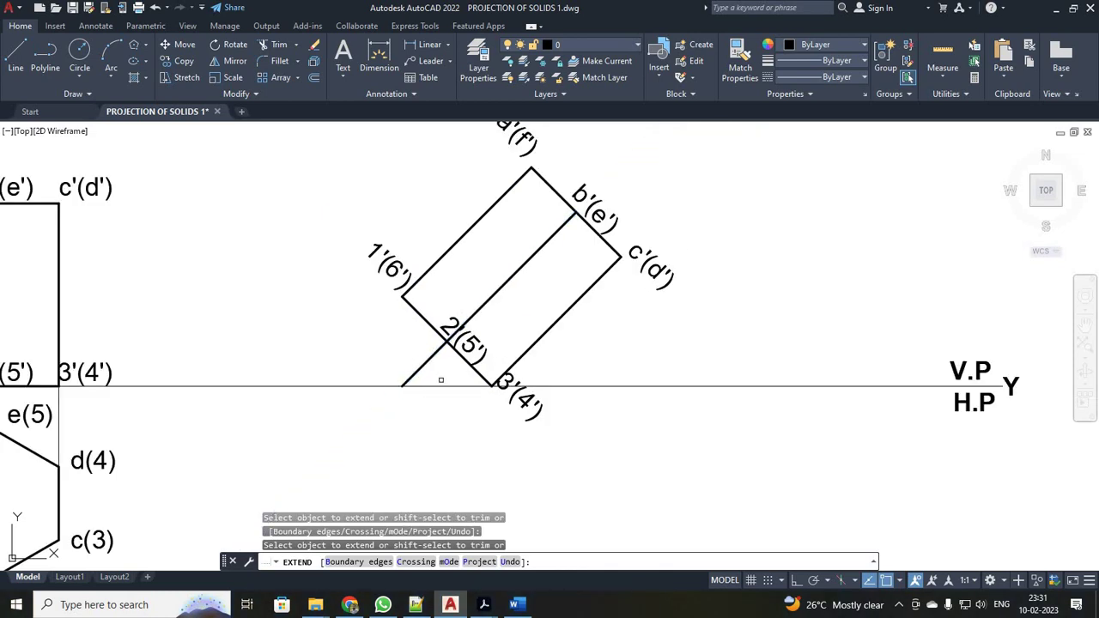
key("Escape")
scroll(455, 387, "down", 4)
scroll(477, 385, "up", 3)
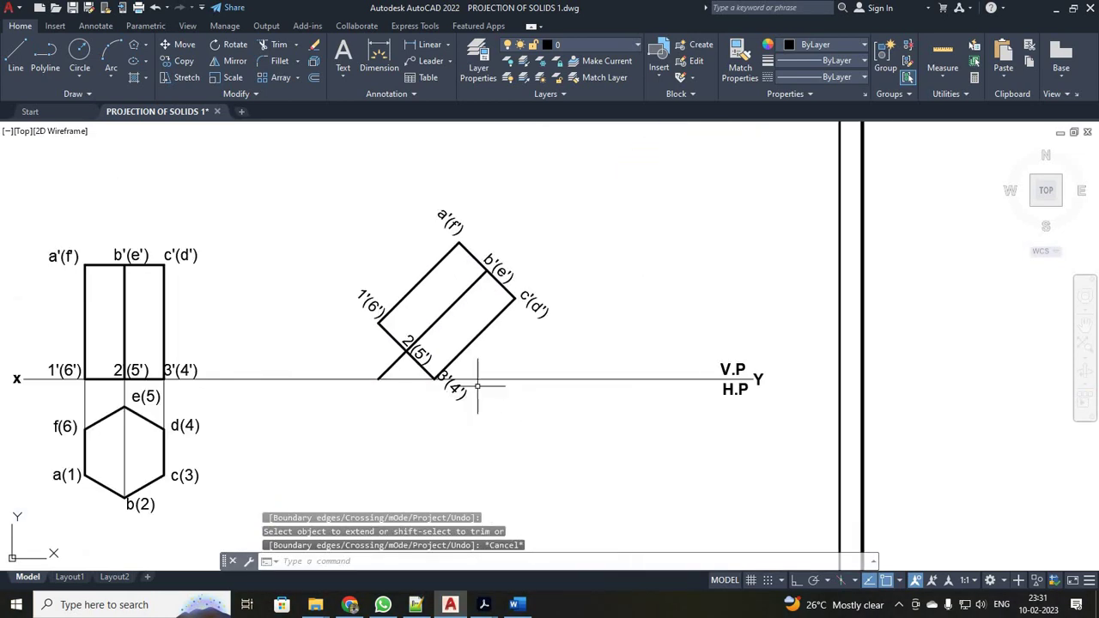
scroll(429, 284, "up", 2)
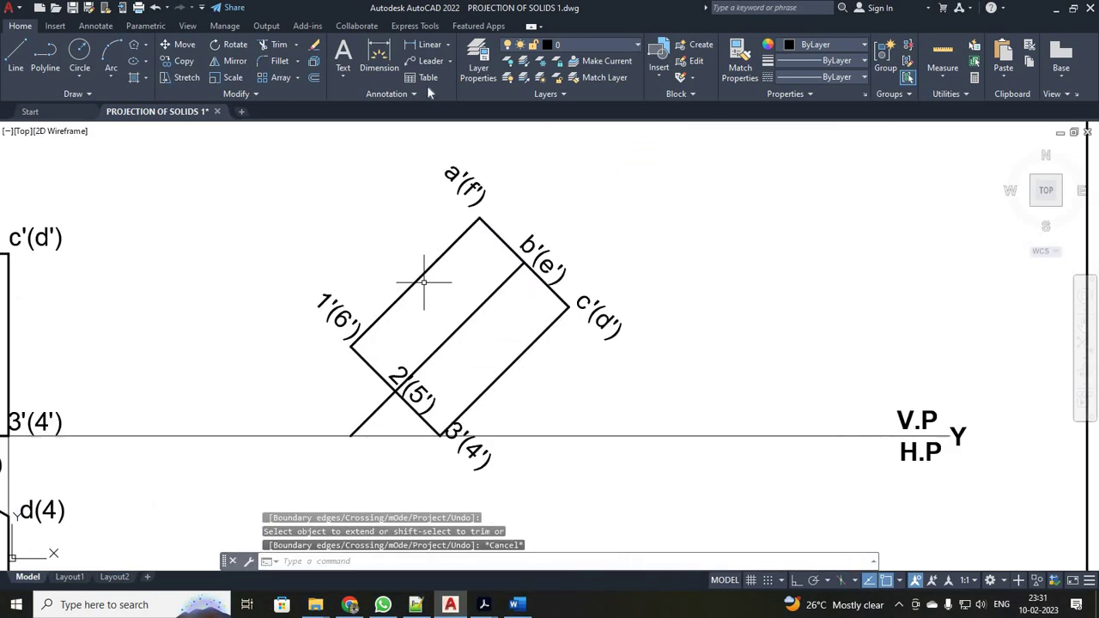
Add a 45° angular dimension between the tilted axis line and the XY line
left_click(444, 44)
left_click(448, 44)
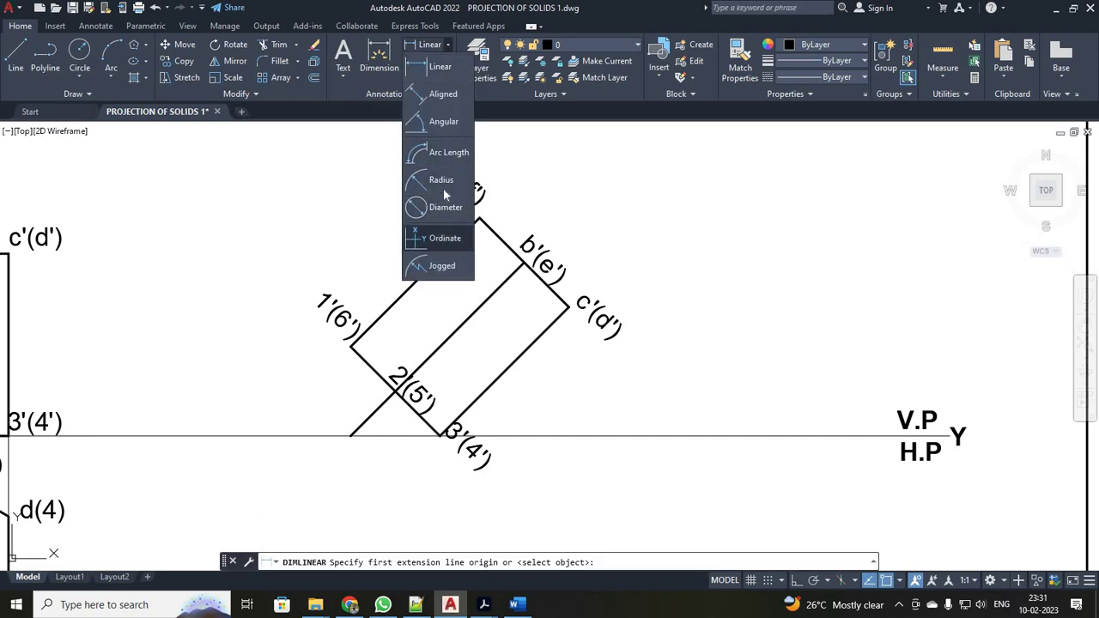
left_click(440, 121)
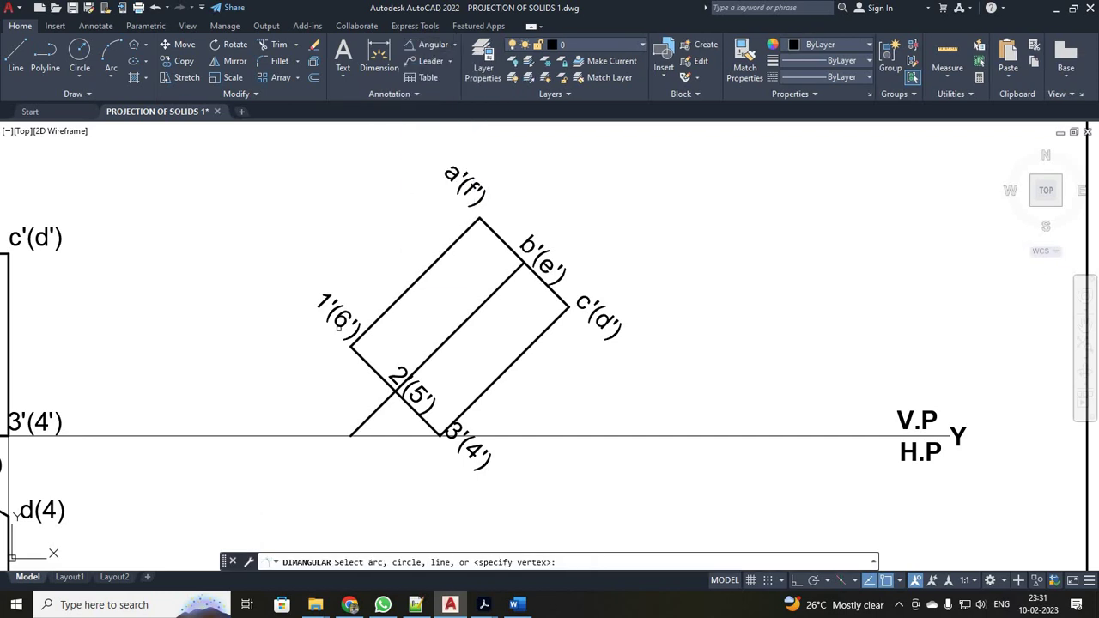
left_click(373, 416)
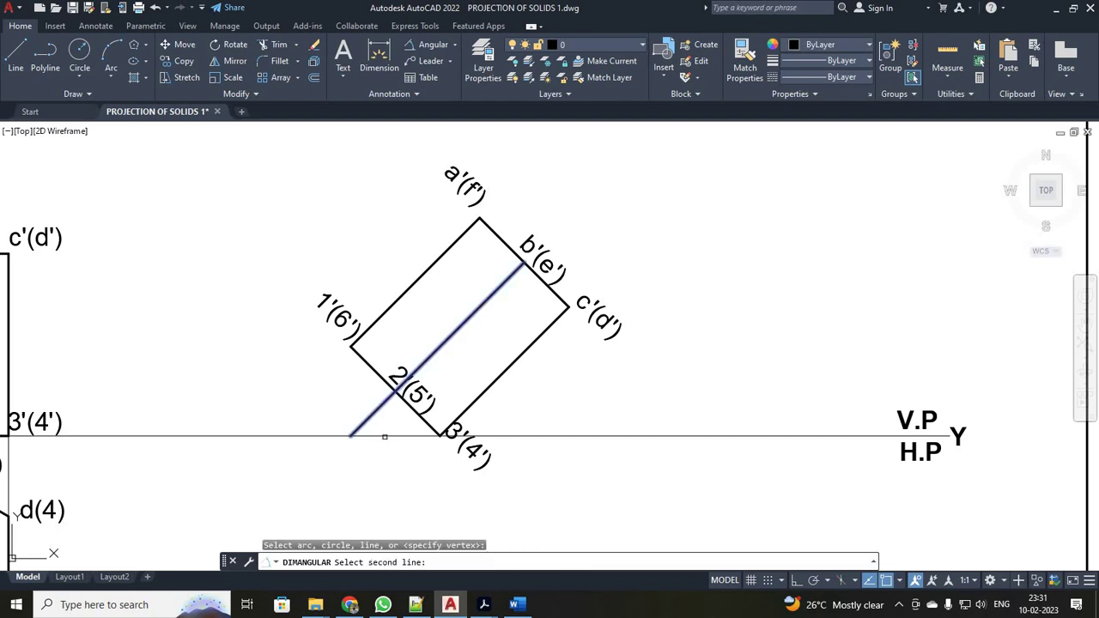
left_click(385, 436)
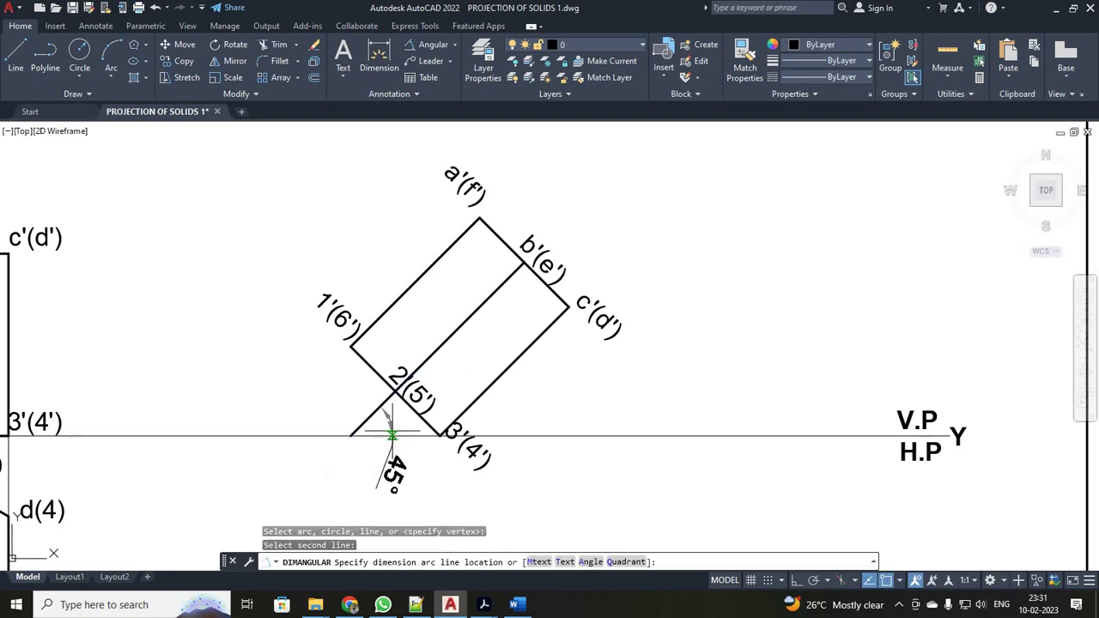
left_click(391, 429)
scroll(440, 438, "down", 3)
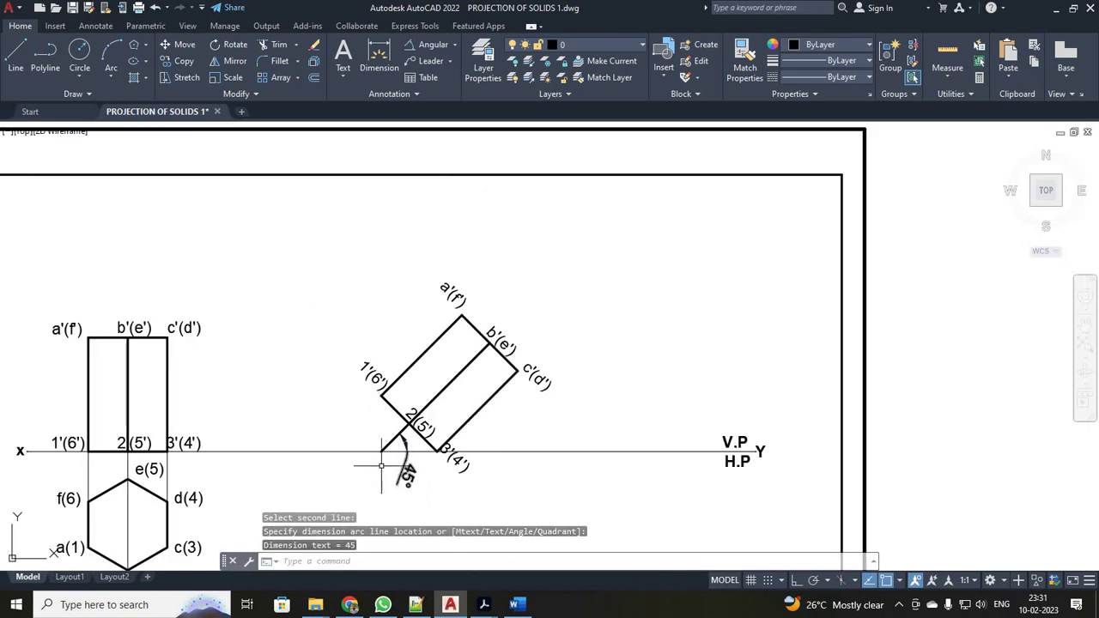
scroll(378, 454, "down", 2)
scroll(352, 448, "down", 3)
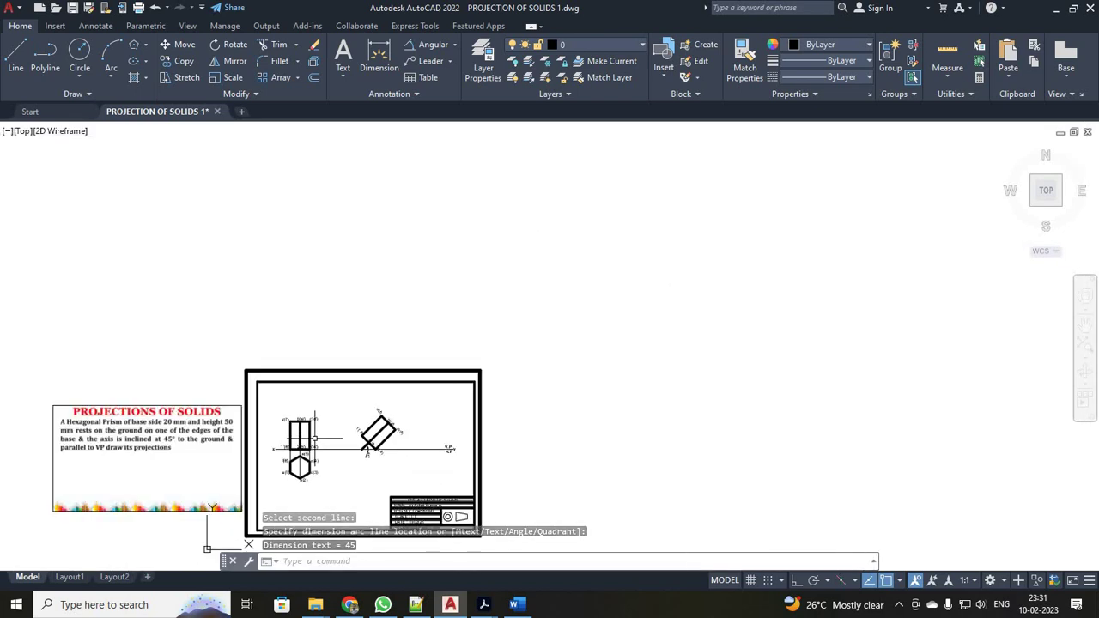
Begin a zoom window, setting its first corner near the angular dimension
type("z")
key("Return")
type("w")
key("Return")
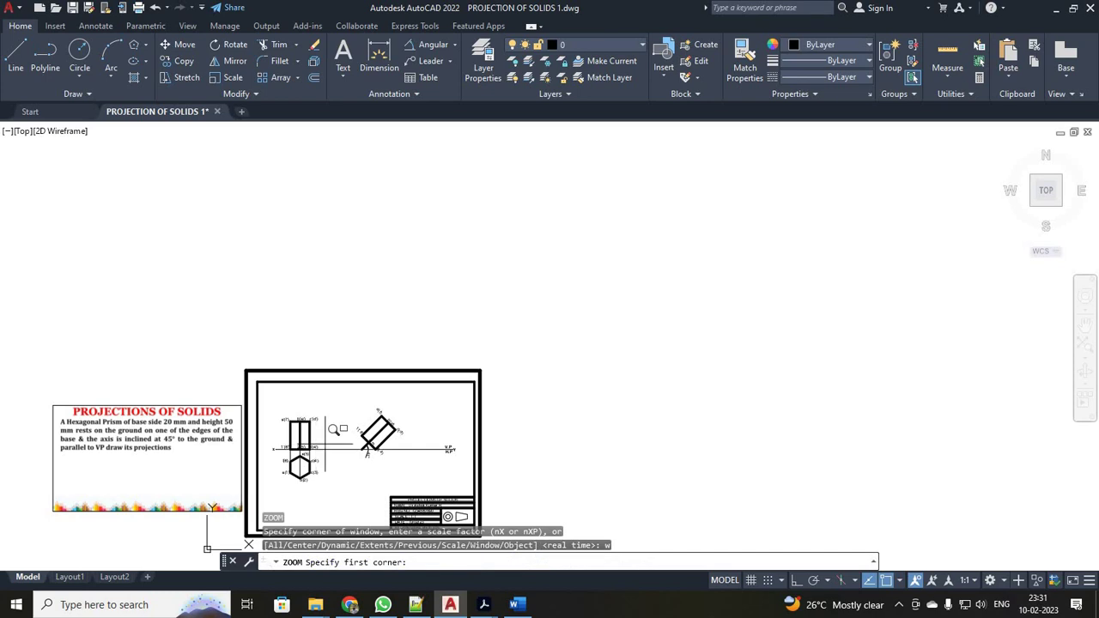
left_click(259, 391)
Zoom onto the projections and, with Ortho on, drop a vertical projector from a'(f') below XY
left_click(428, 496)
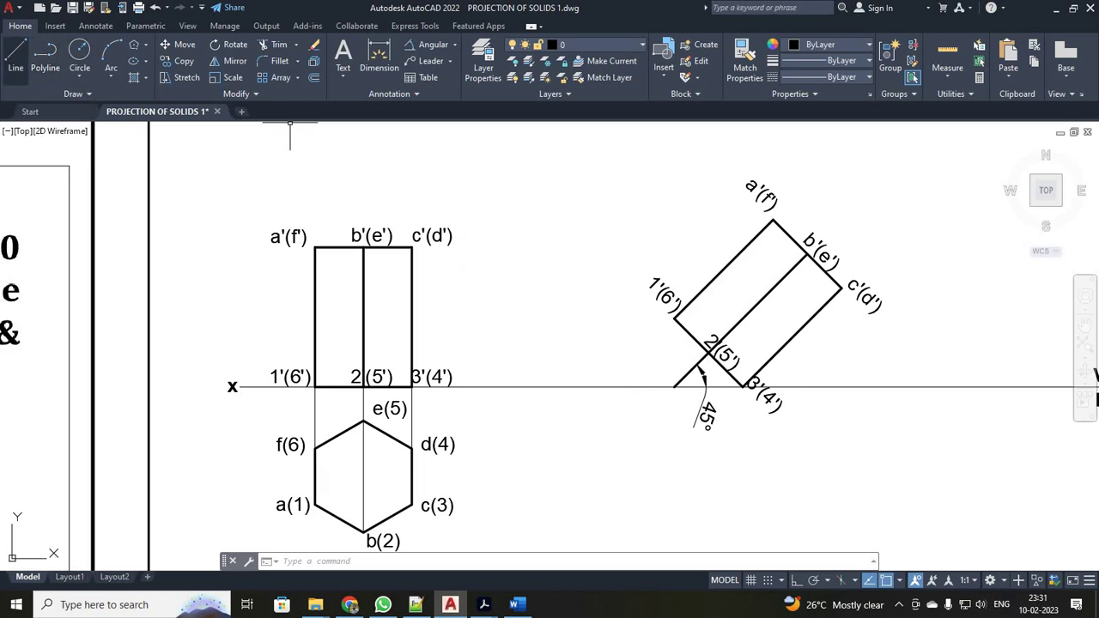
left_click(772, 222)
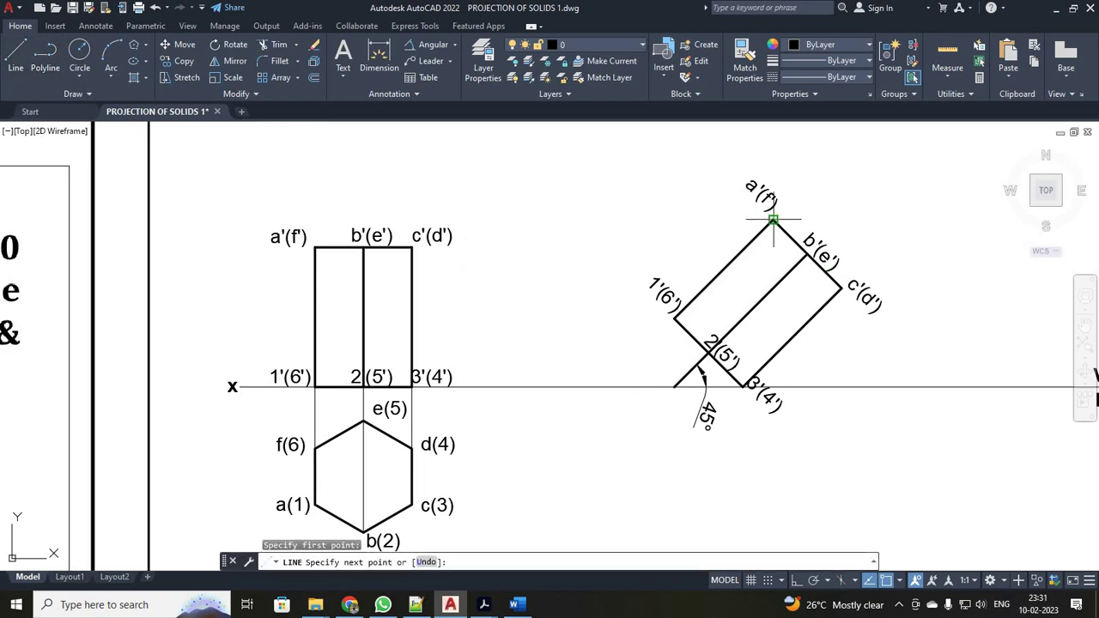
scroll(768, 225, "down", 2)
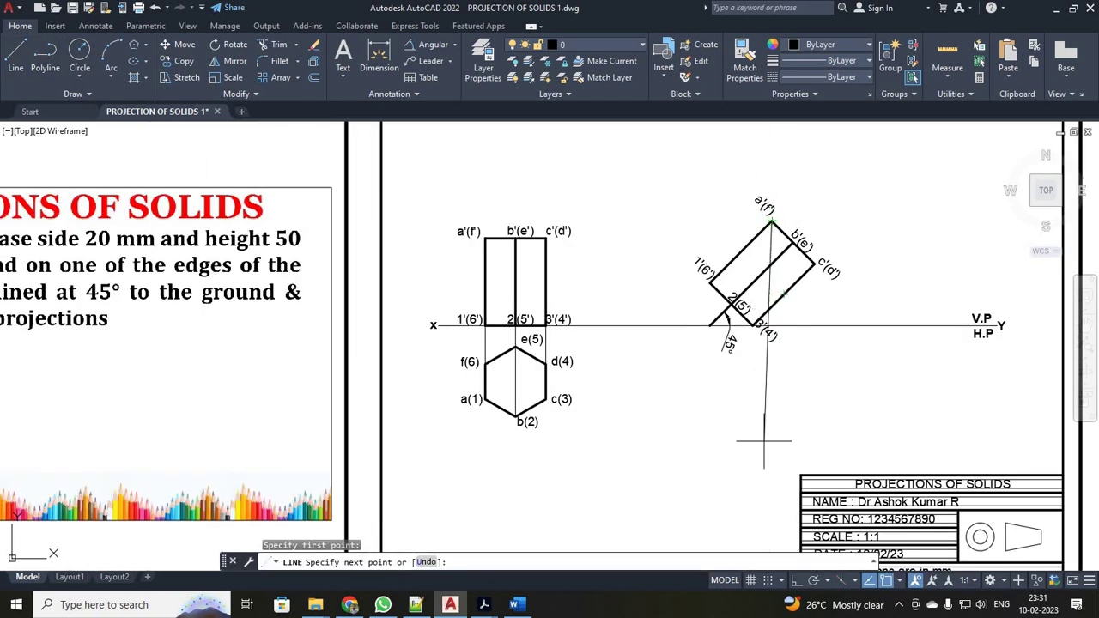
key("F8")
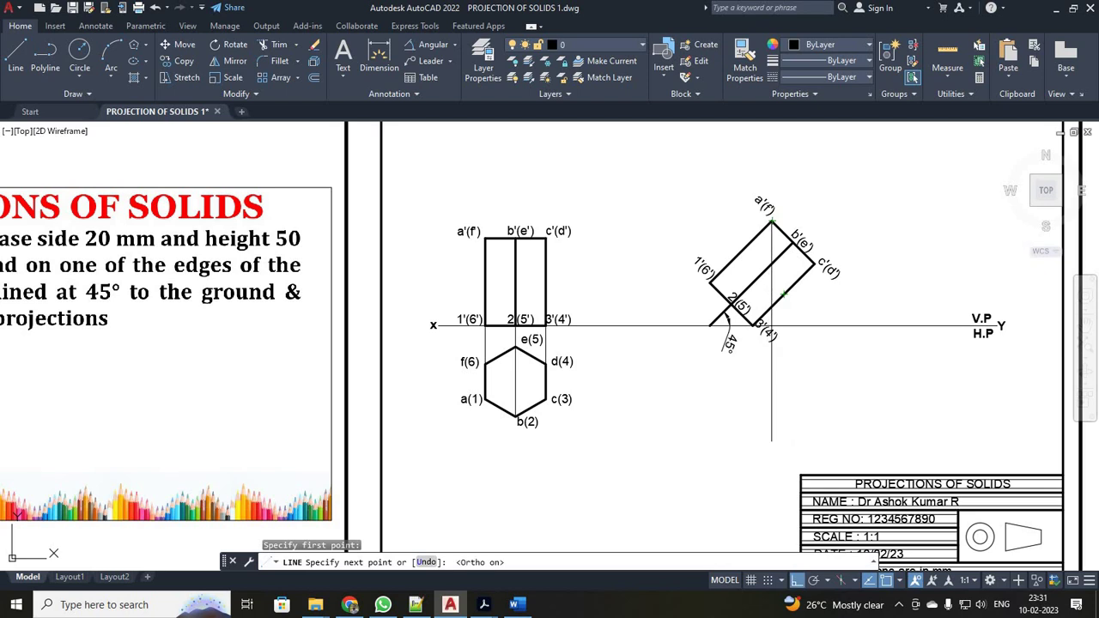
left_click(783, 447)
key("Return")
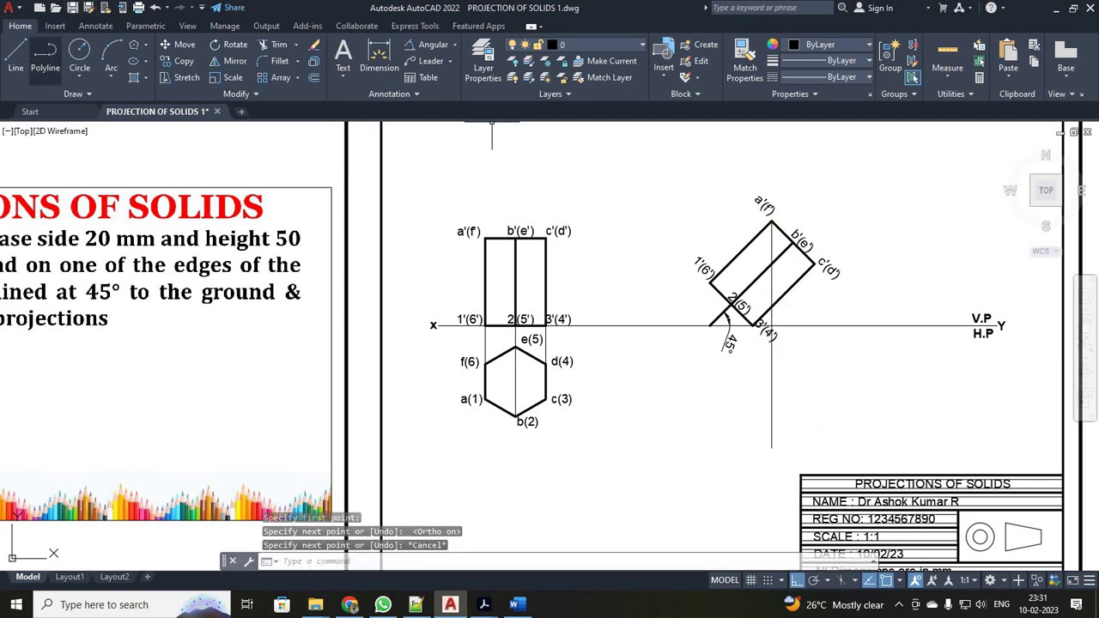
Drop matching vertical projectors from b'(e') and c'(d') to the same depth
left_click(16, 56)
left_click(791, 242)
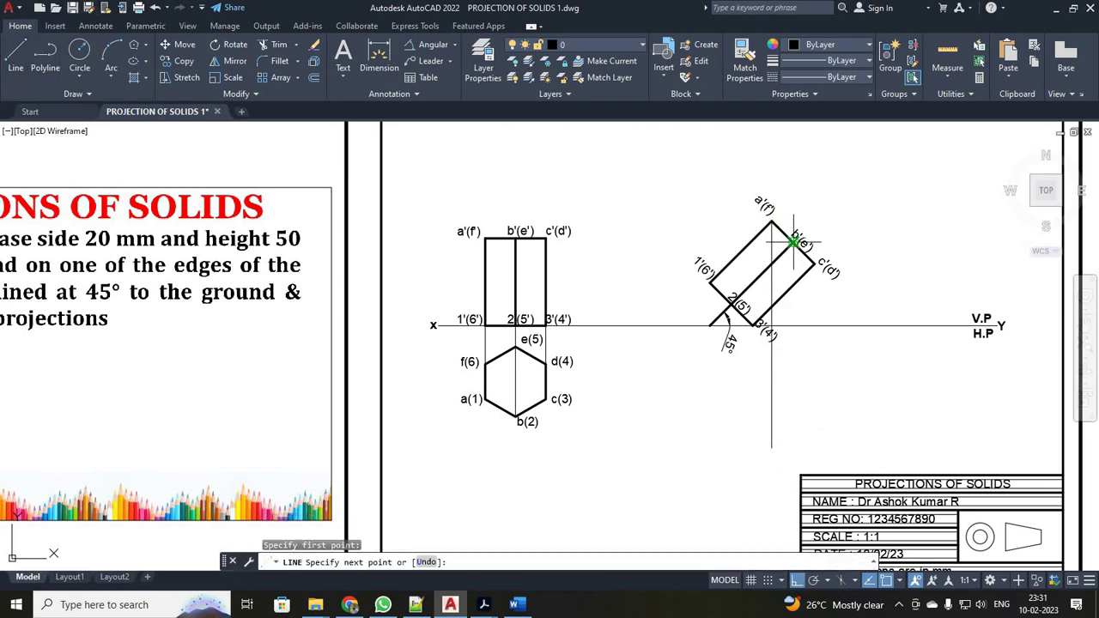
left_click(793, 447)
key("Escape")
key("space")
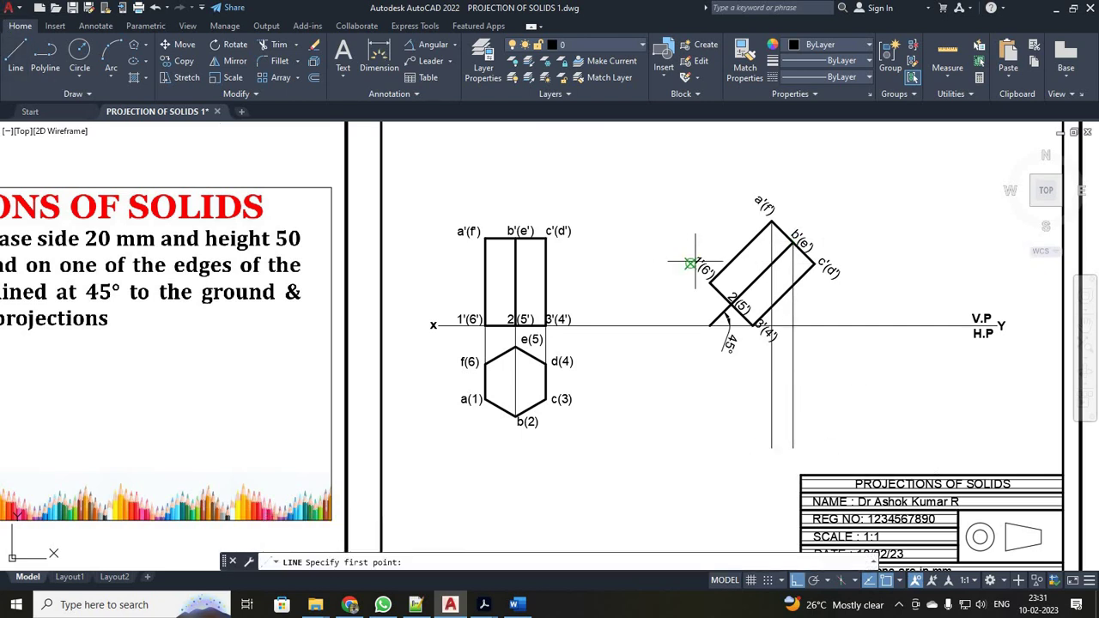
left_click(813, 263)
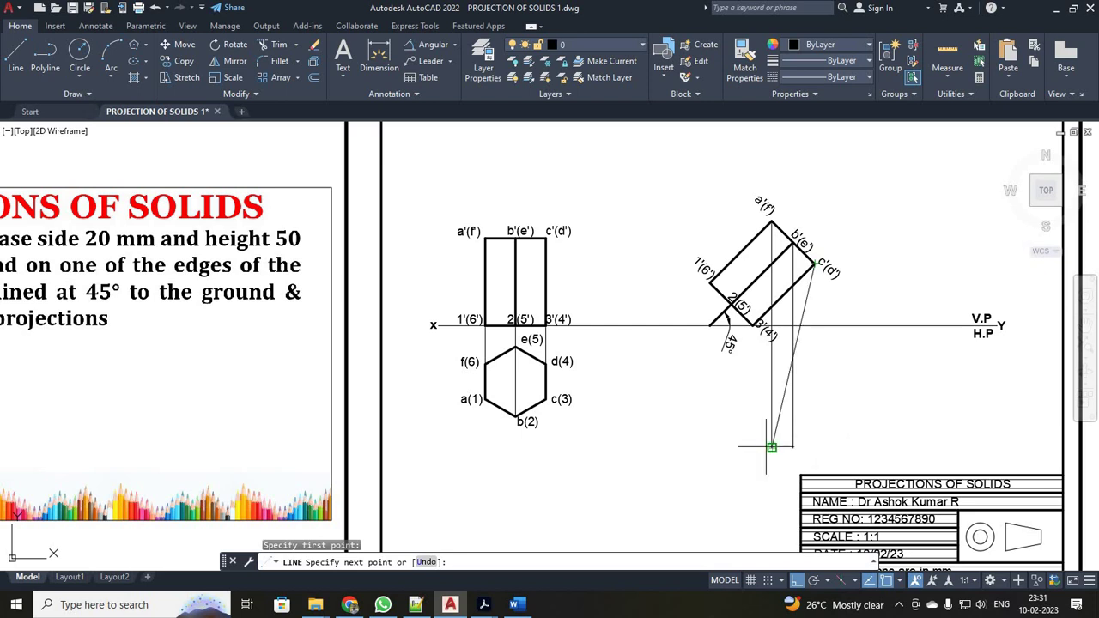
left_click(813, 447)
key("Escape")
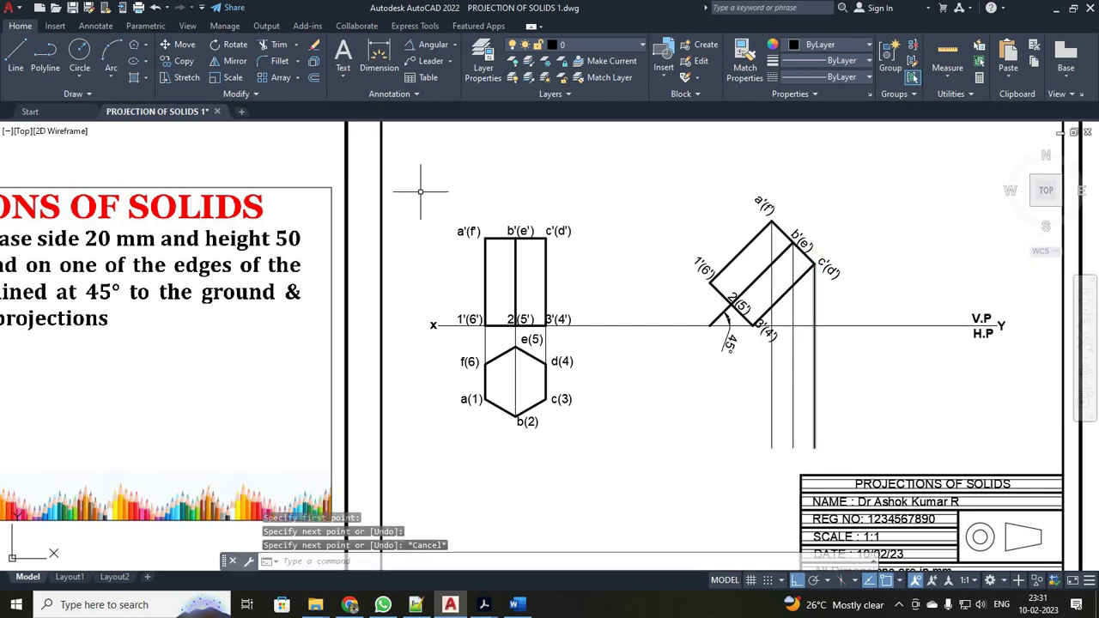
scroll(527, 376, "up", 2)
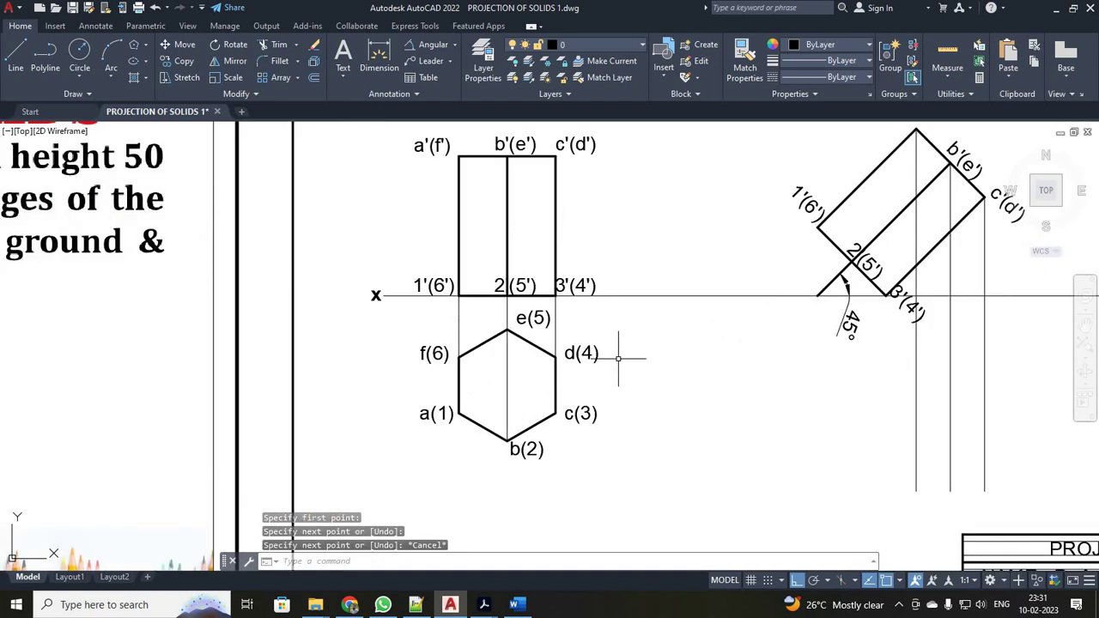
Draw horizontal projectors from top-view points e(5) and f(6) across the vertical projectors
key("space")
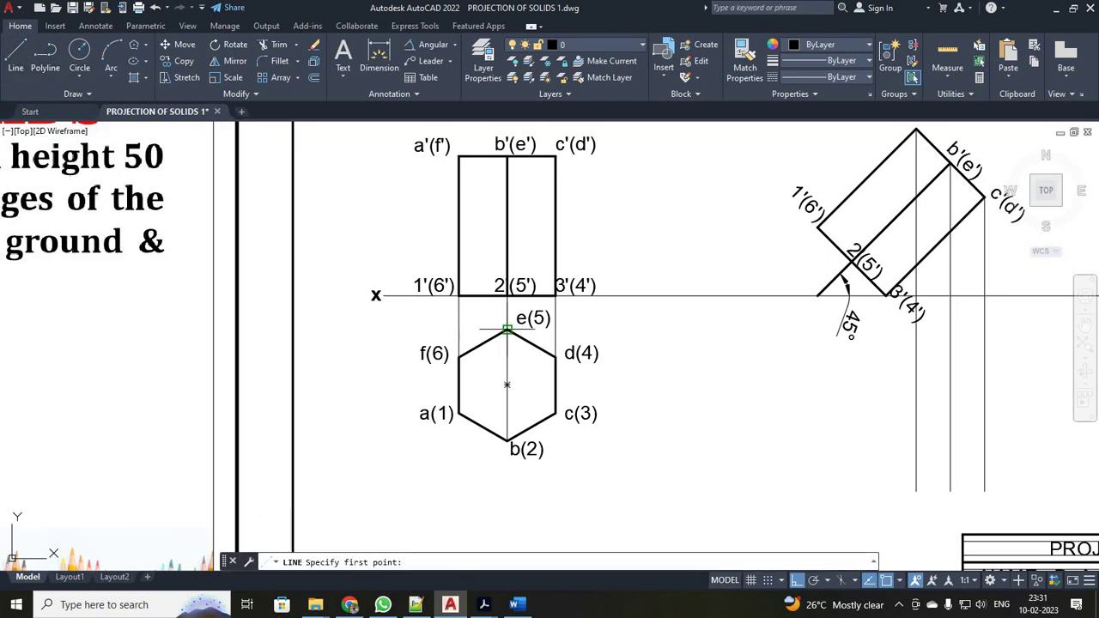
left_click(506, 329)
left_click(1015, 328)
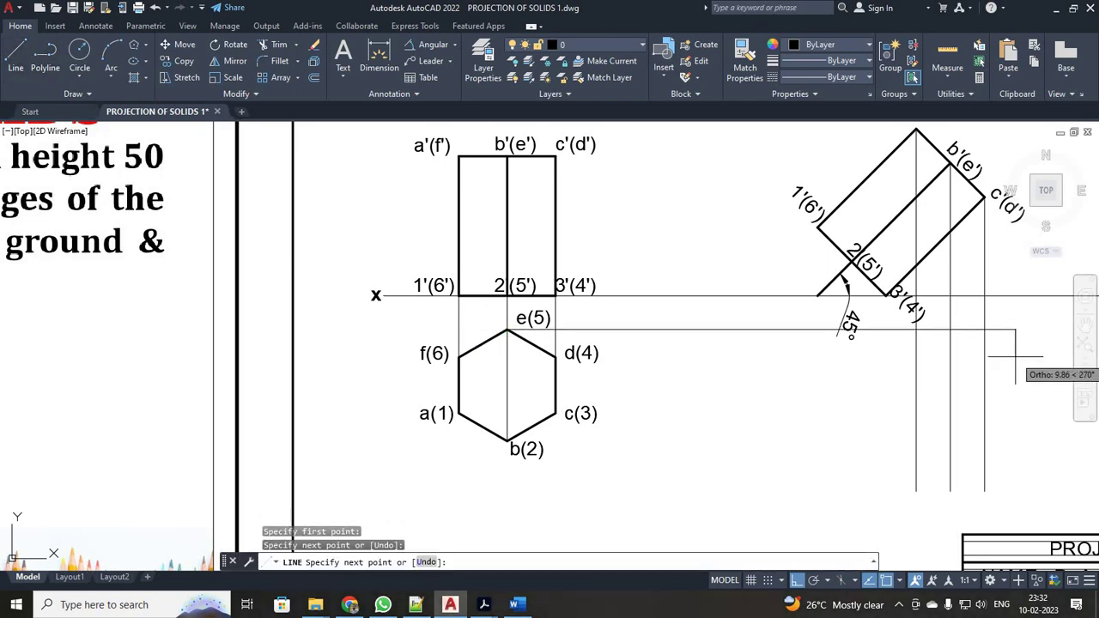
key("Escape")
key("space")
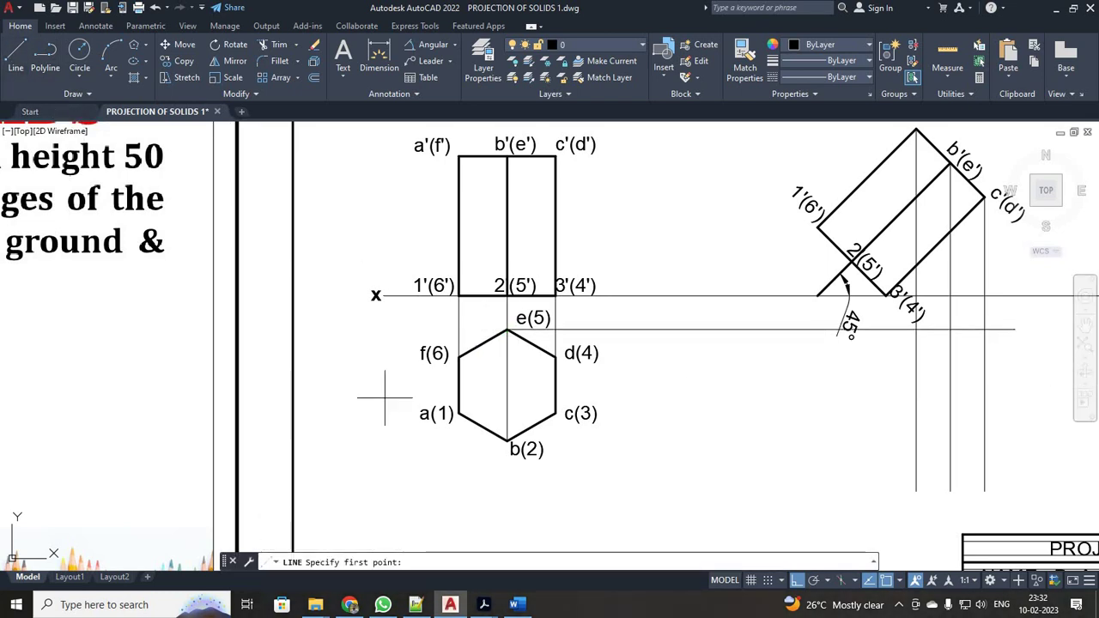
left_click(460, 355)
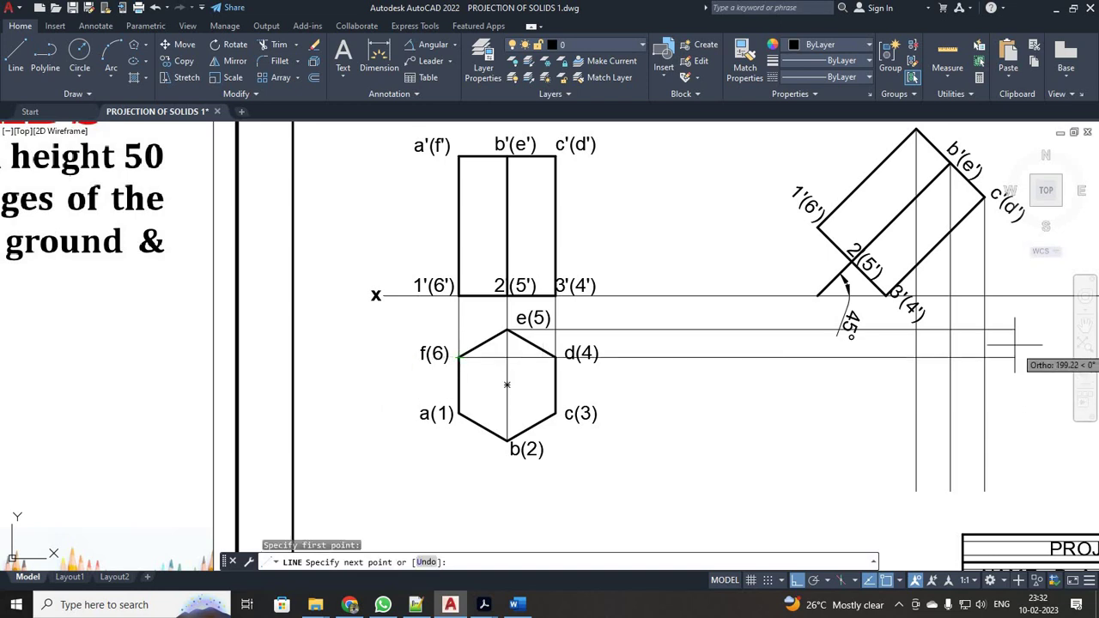
left_click(1015, 357)
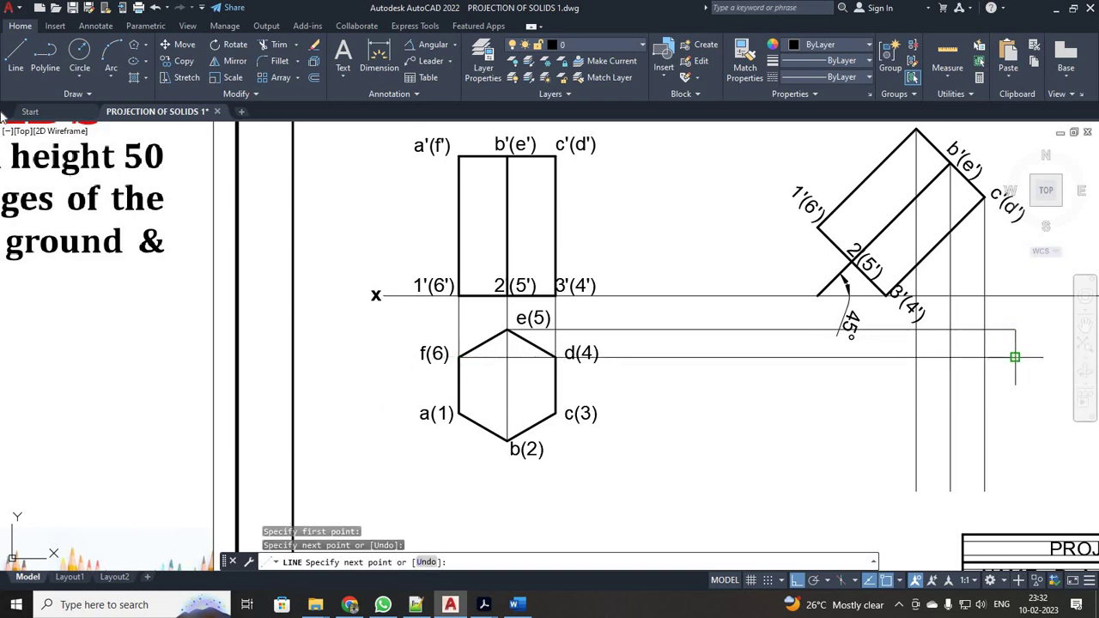
key("Escape")
Draw horizontal projectors from a(1) and b(2) across the vertical projectors
key("Return")
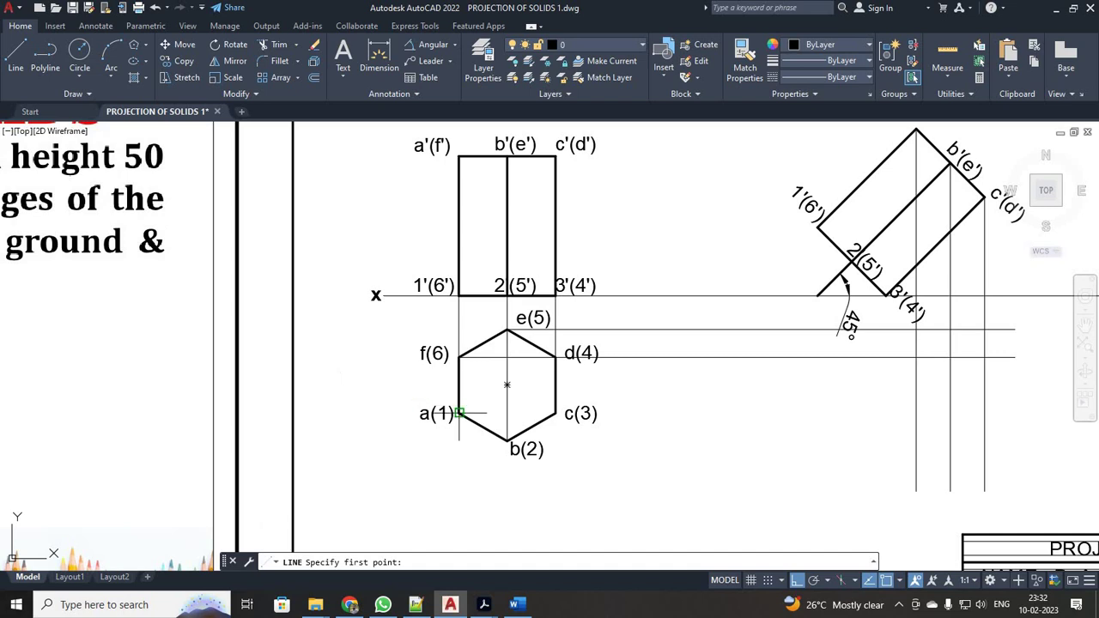
left_click(460, 413)
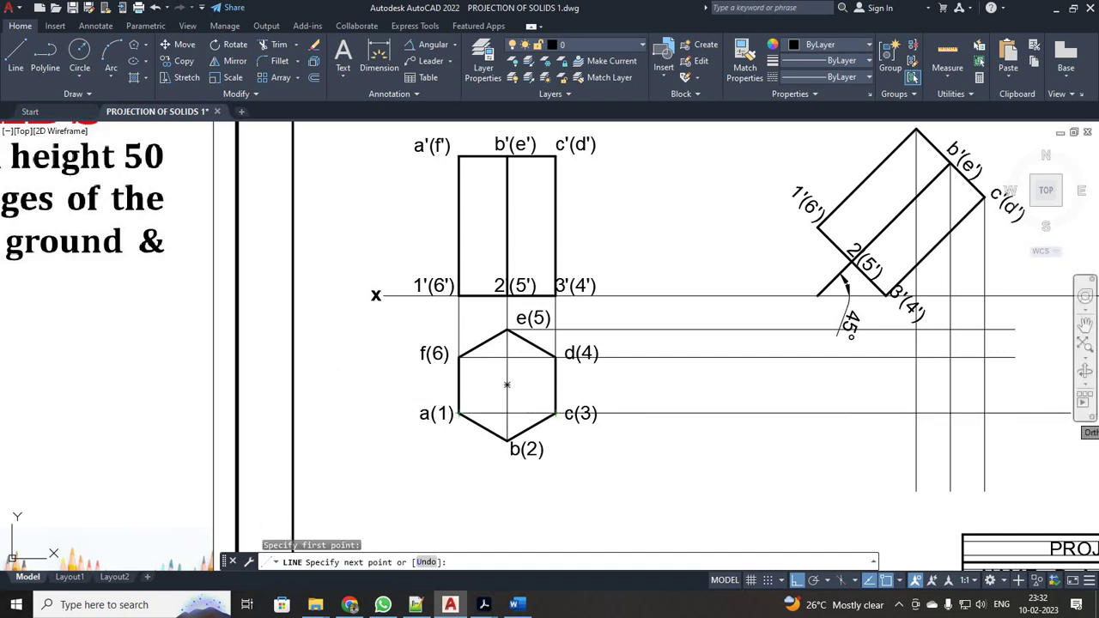
left_click(1016, 412)
key("Escape")
key("space")
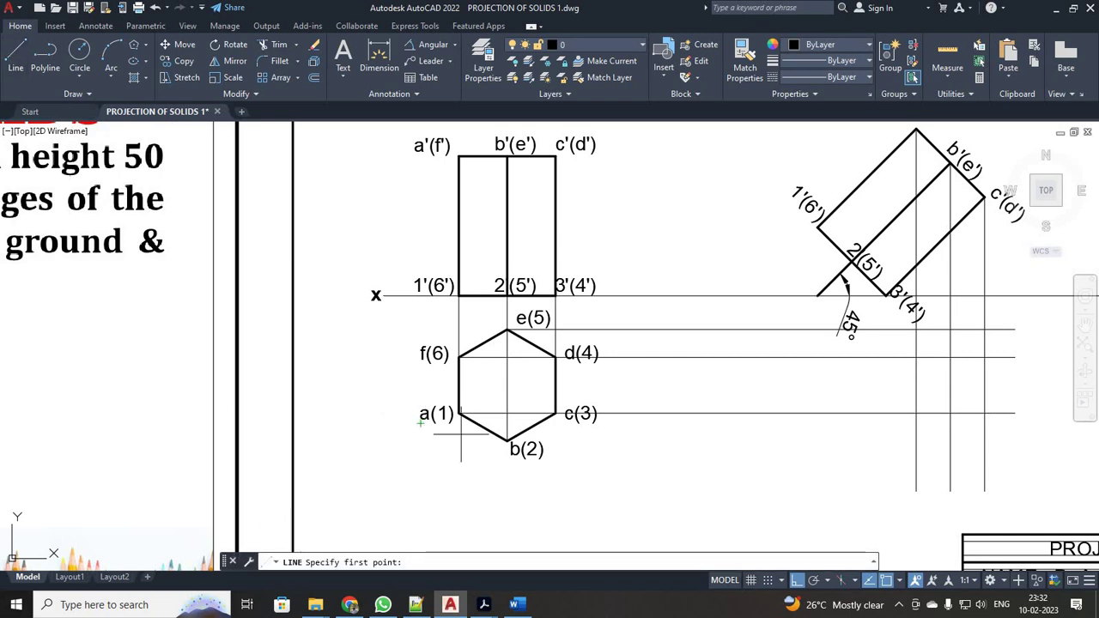
left_click(506, 440)
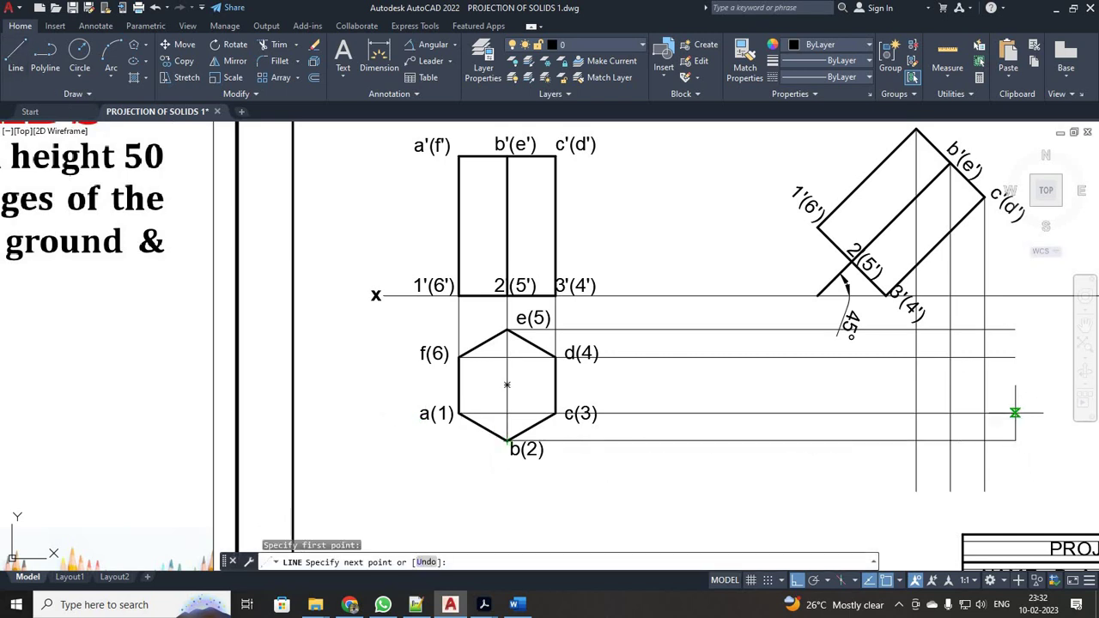
left_click(1015, 440)
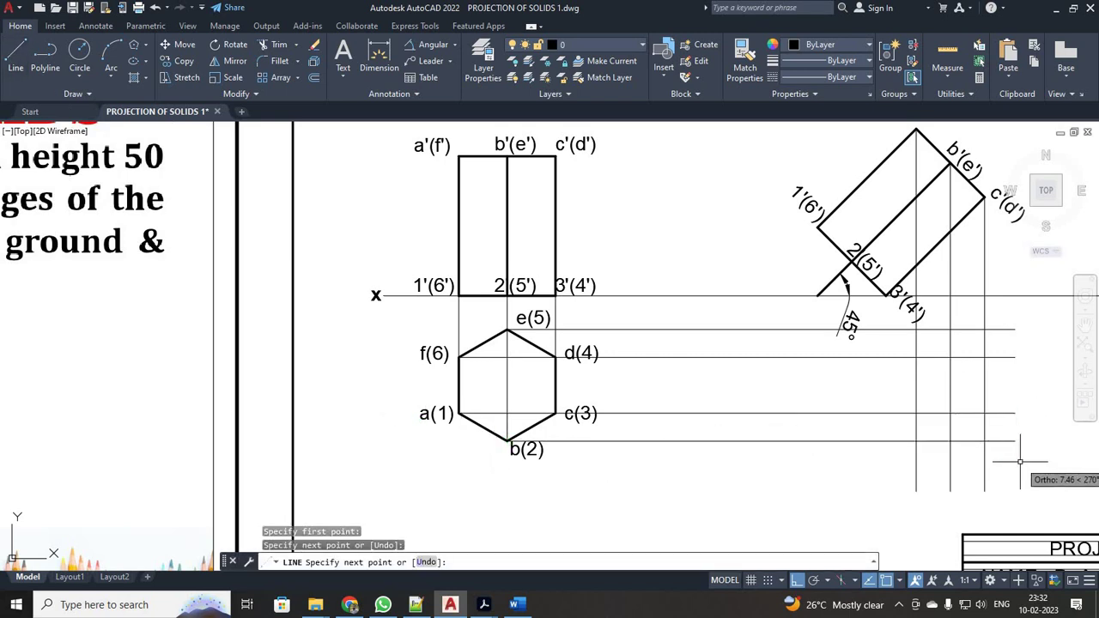
key("Escape")
scroll(1018, 451, "down", 2)
scroll(1016, 451, "up", 2)
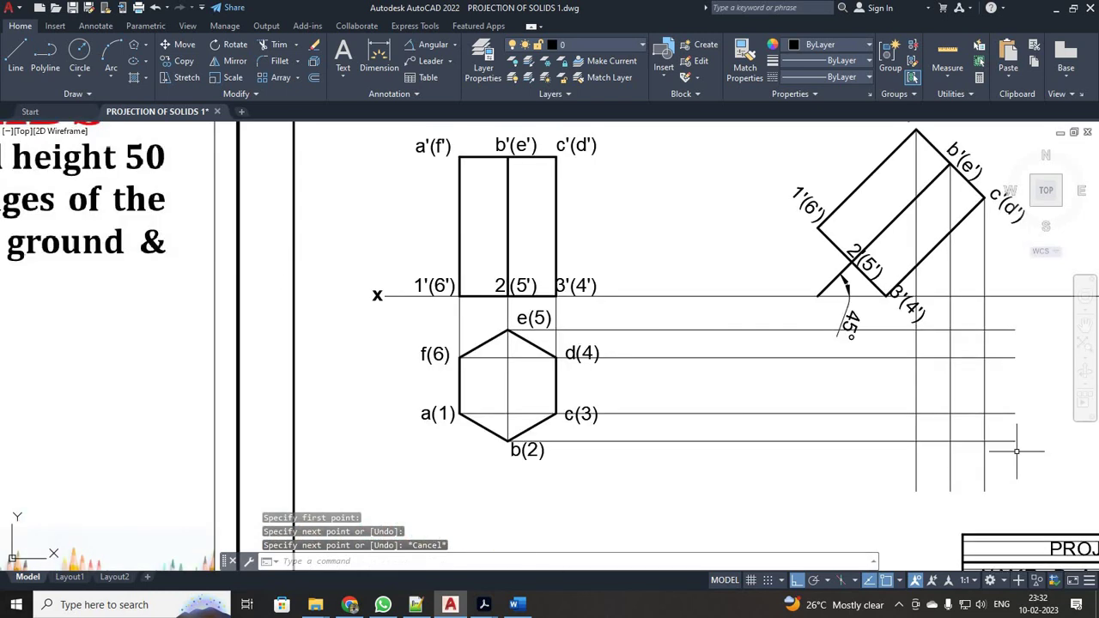
left_click(429, 417)
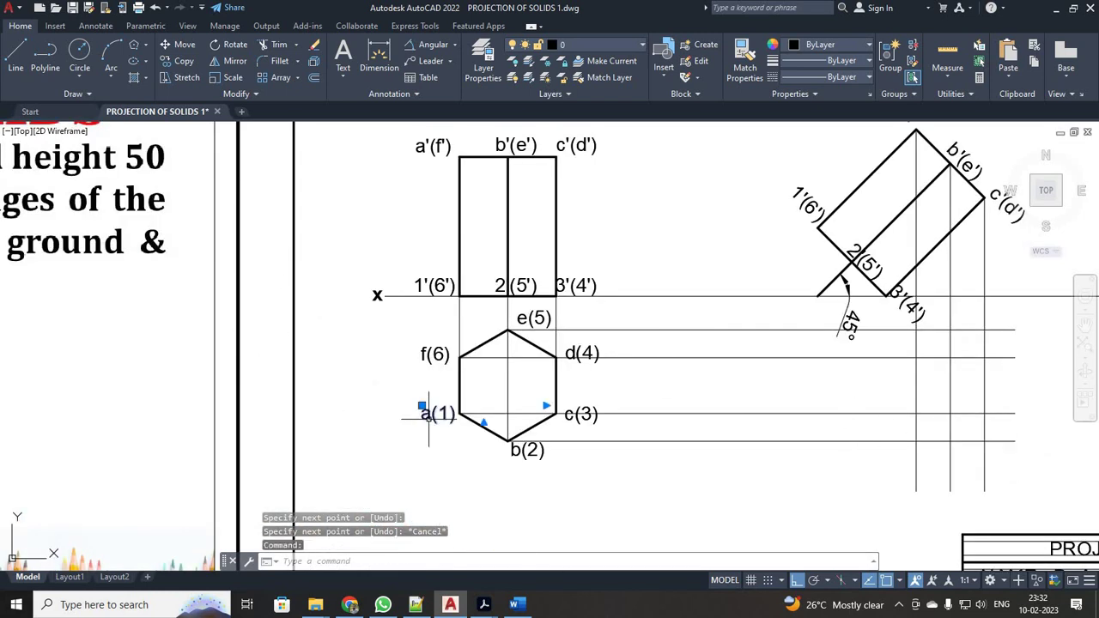
Copy the a(1) label right along its projector and edit the copy to read 'a'
left_click(181, 61)
left_click(420, 422)
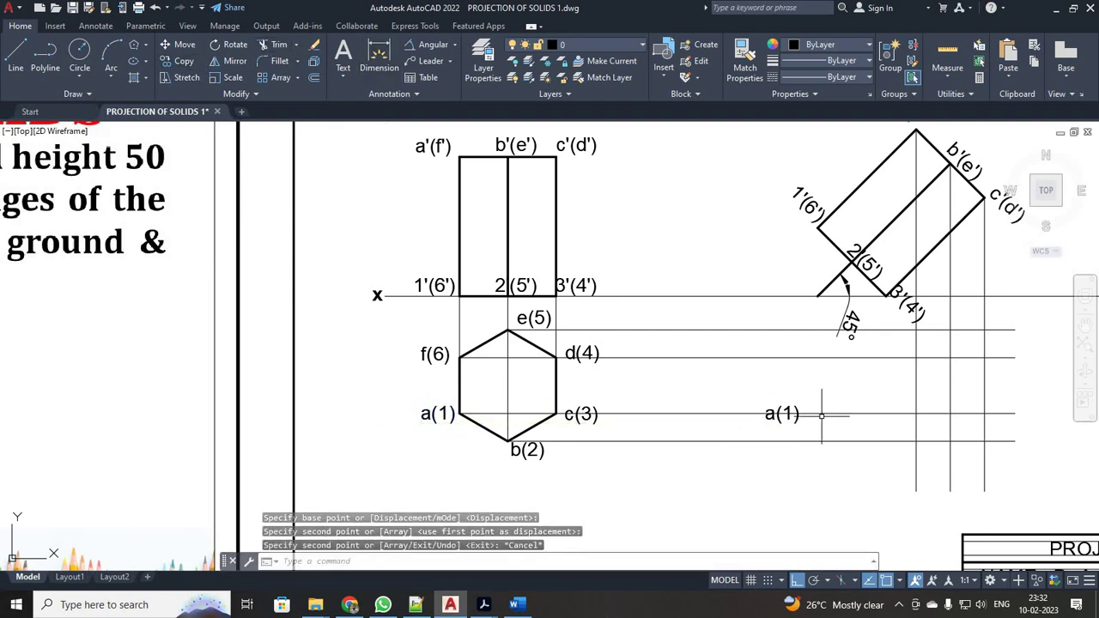
scroll(824, 410, "up", 2)
scroll(734, 408, "down", 2)
key("Escape")
double_click(722, 406)
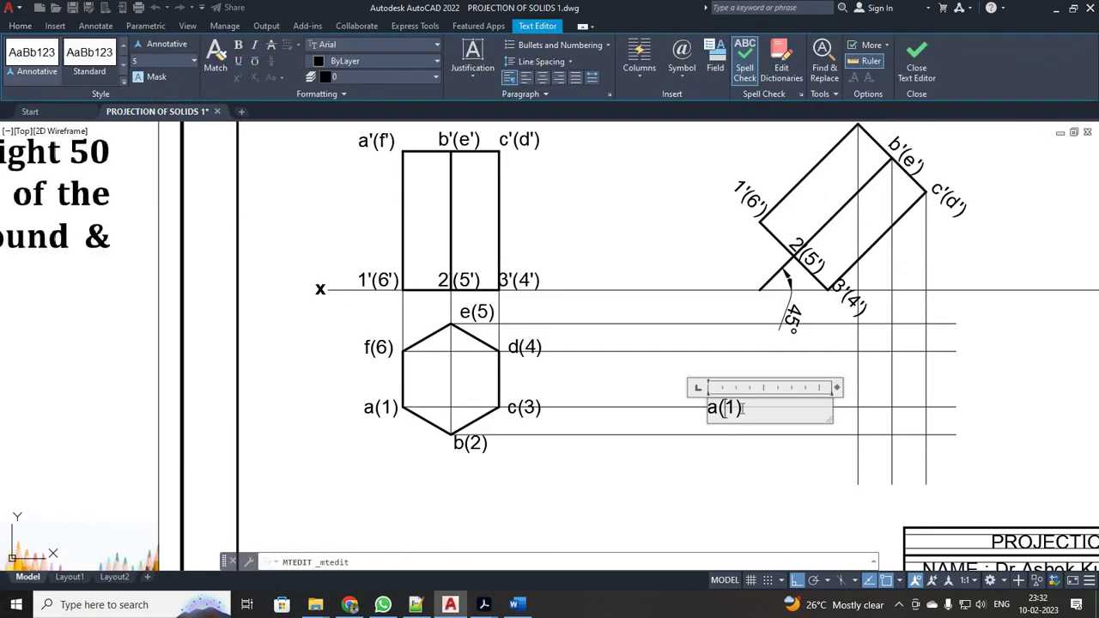
type("a")
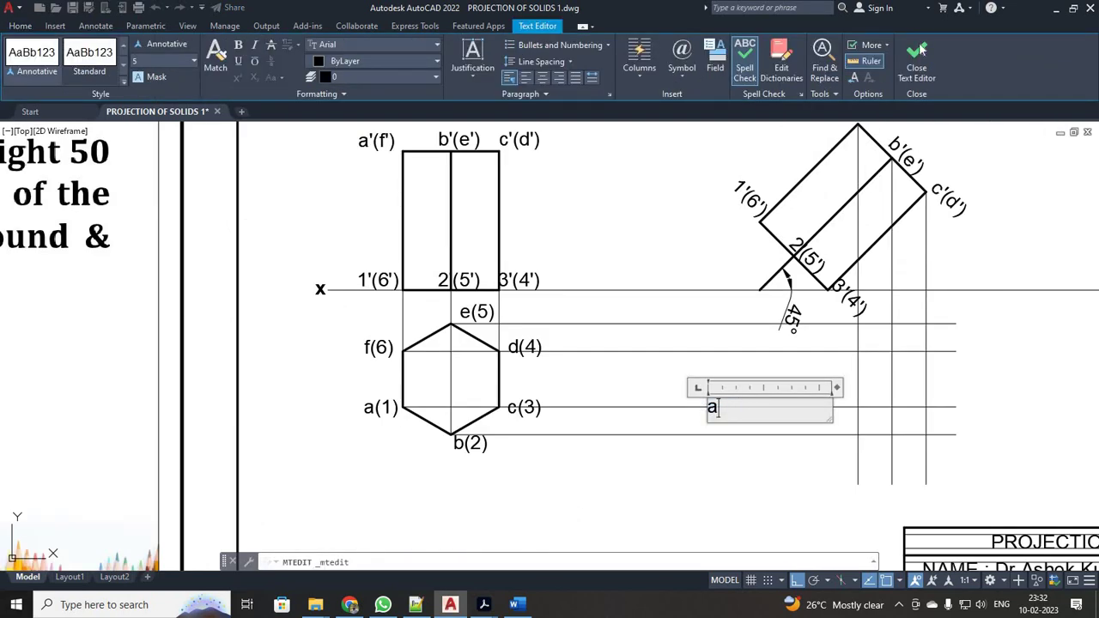
left_click(917, 59)
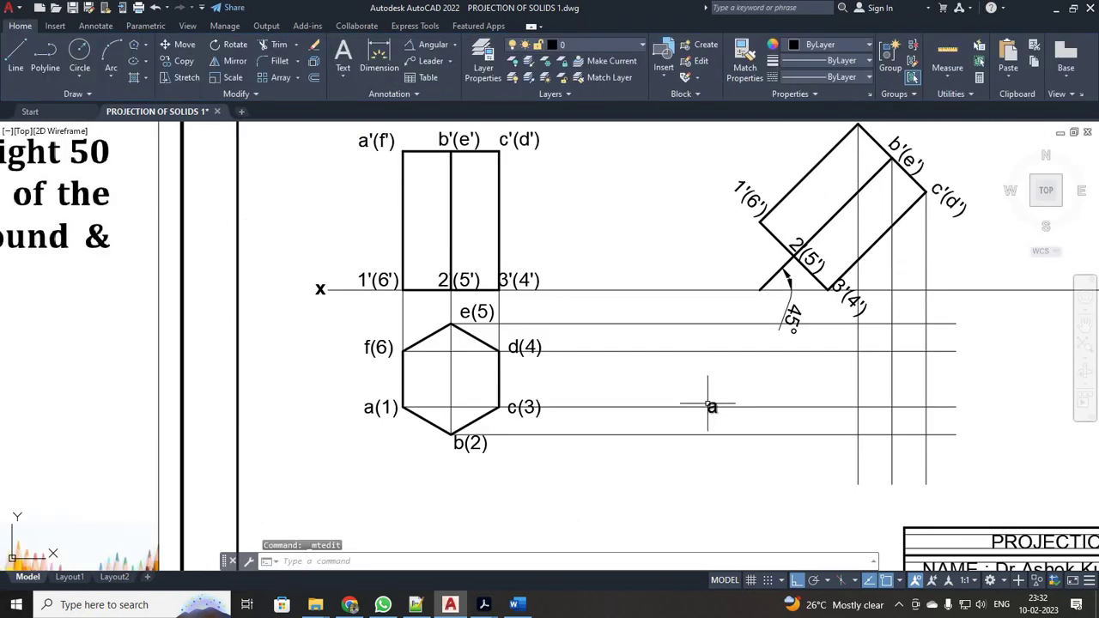
scroll(850, 295, "down", 2)
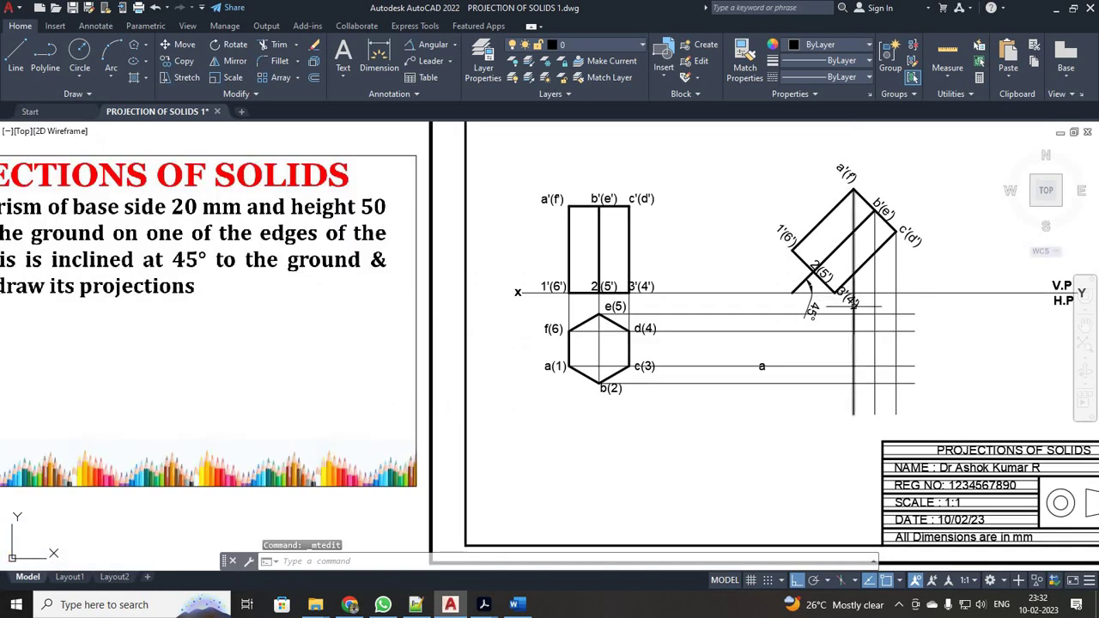
scroll(849, 301, "up", 1)
scroll(850, 302, "down", 1)
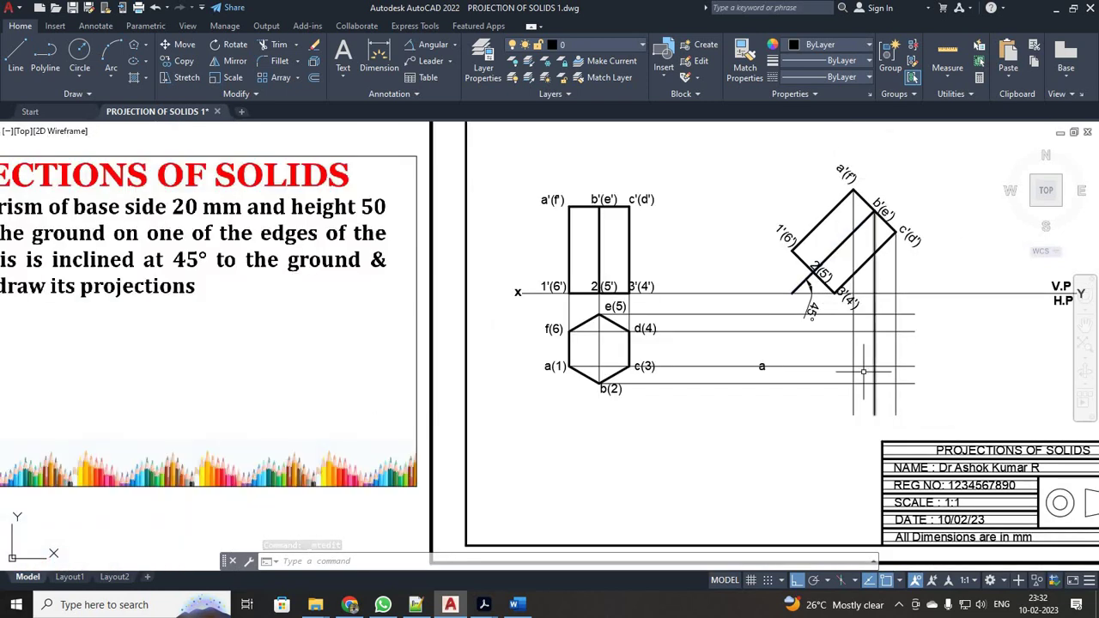
scroll(759, 367, "up", 2)
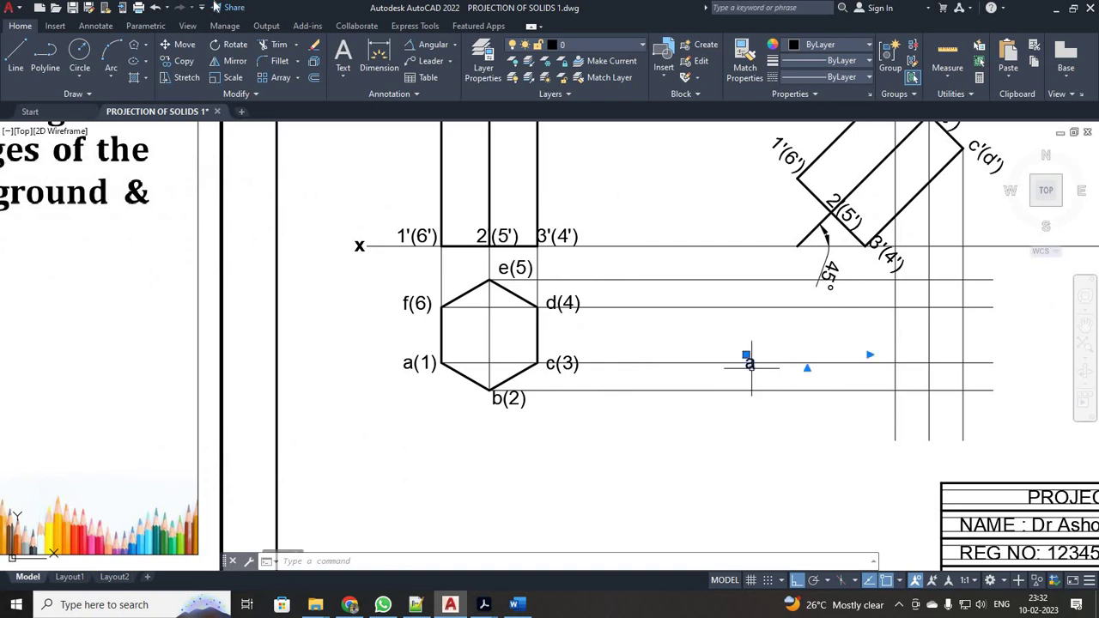
Move the 'a' label onto a projector intersection with Ortho off
left_click(179, 44)
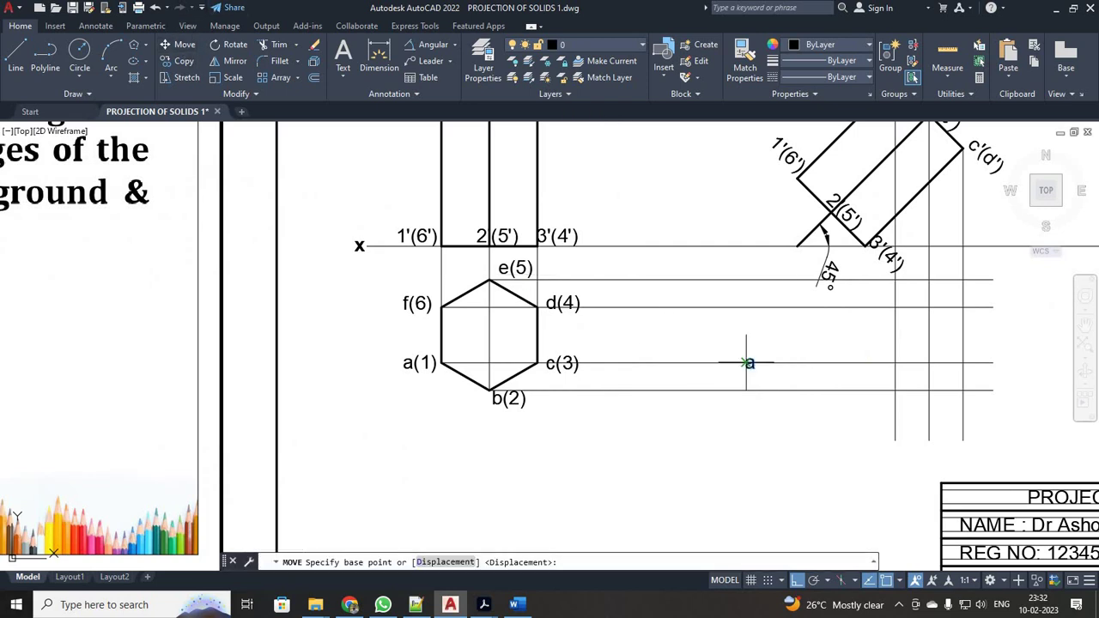
left_click(747, 368)
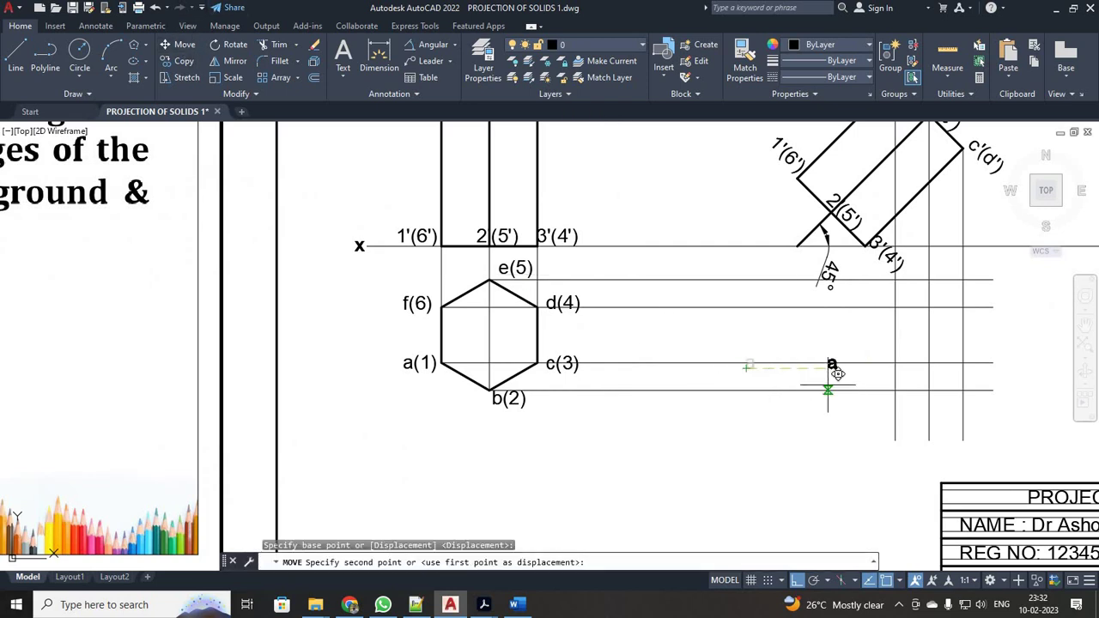
key("F8")
left_click(884, 369)
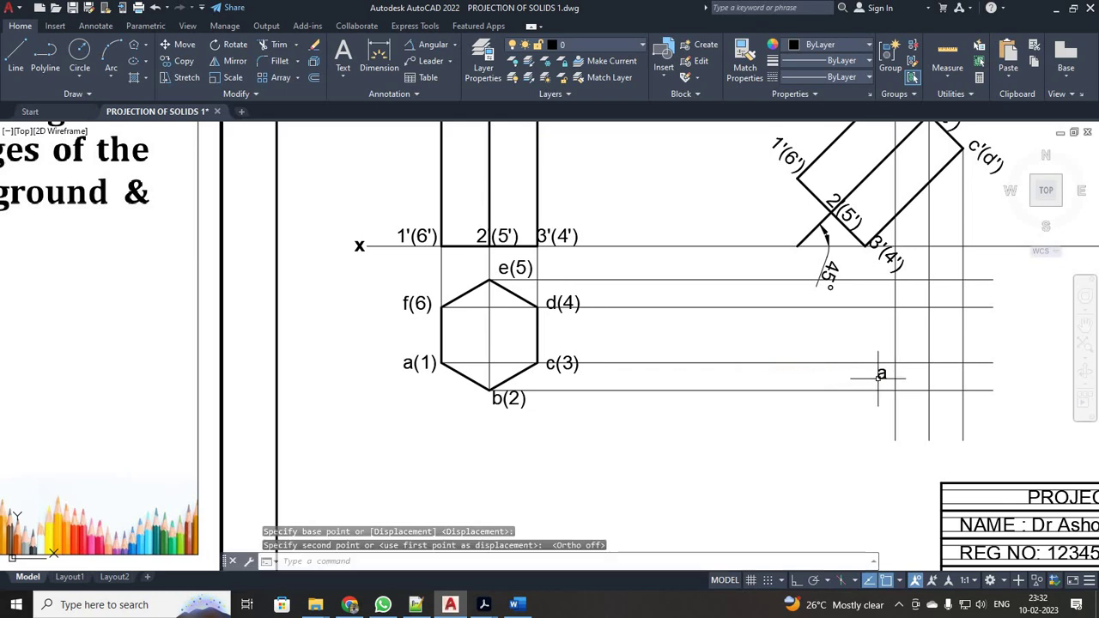
Copy the 'a' label to five more projector intersections
left_click(880, 374)
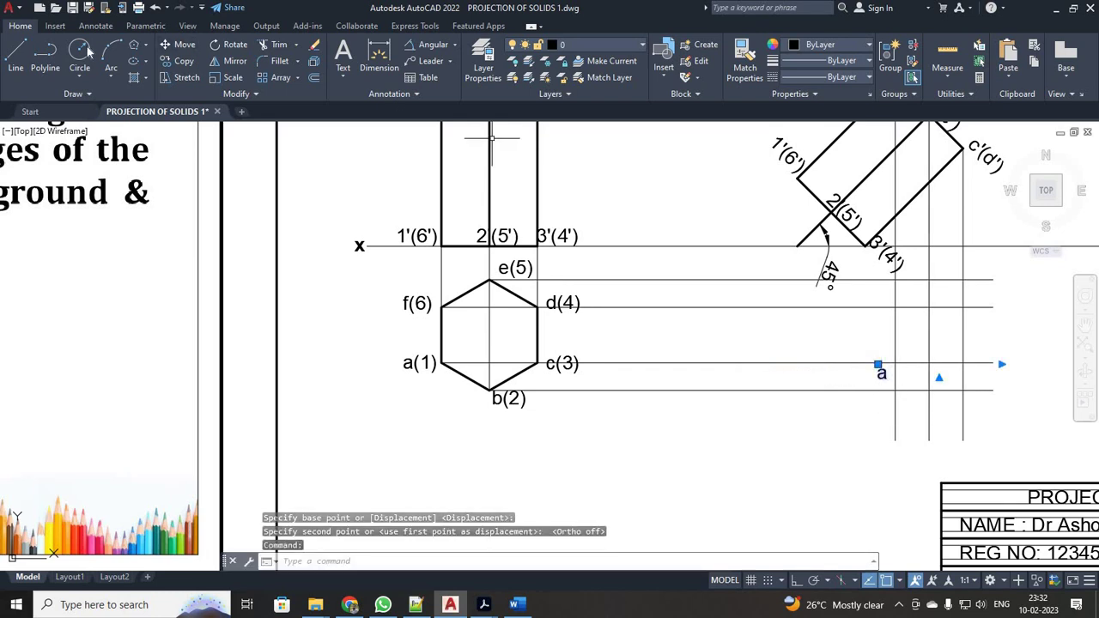
left_click(179, 61)
left_click(878, 376)
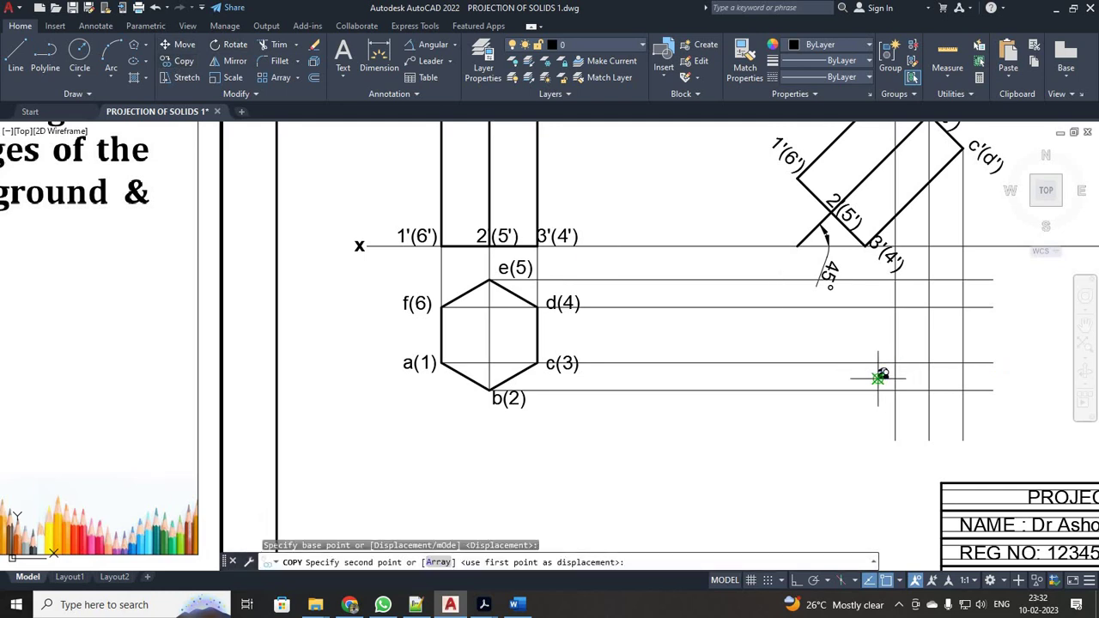
left_click(930, 404)
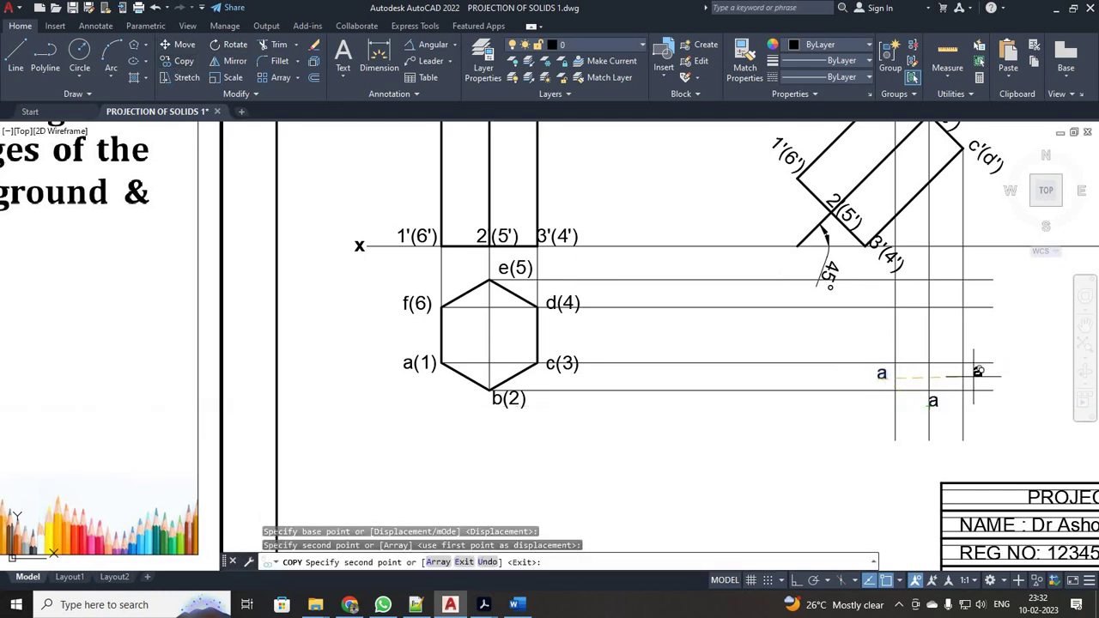
left_click(975, 374)
left_click(965, 319)
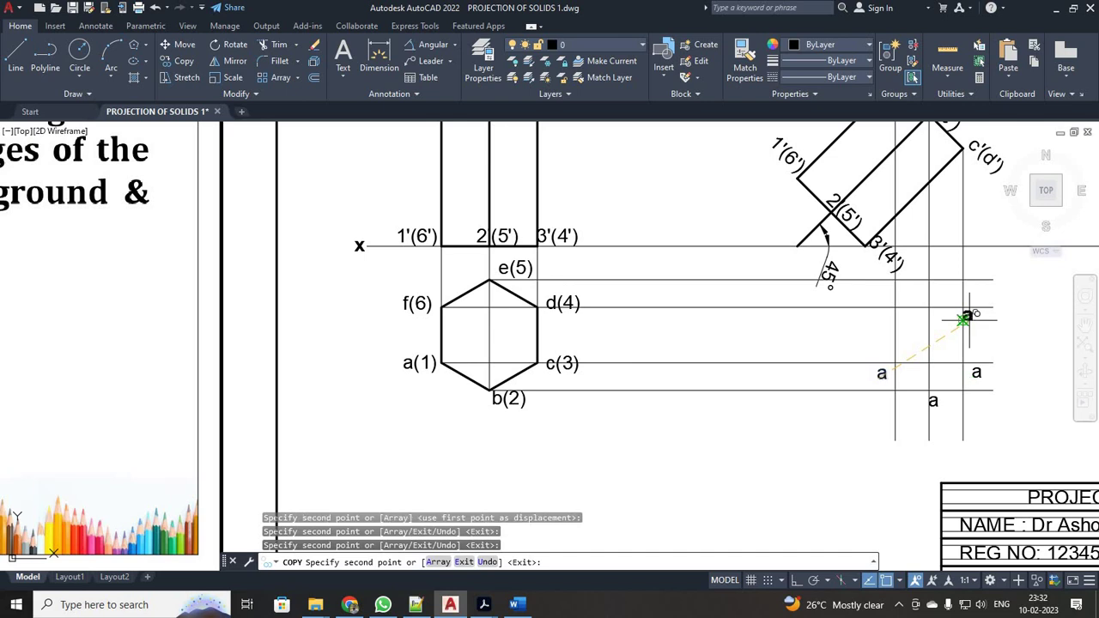
left_click(933, 275)
scroll(934, 314, "up", 2)
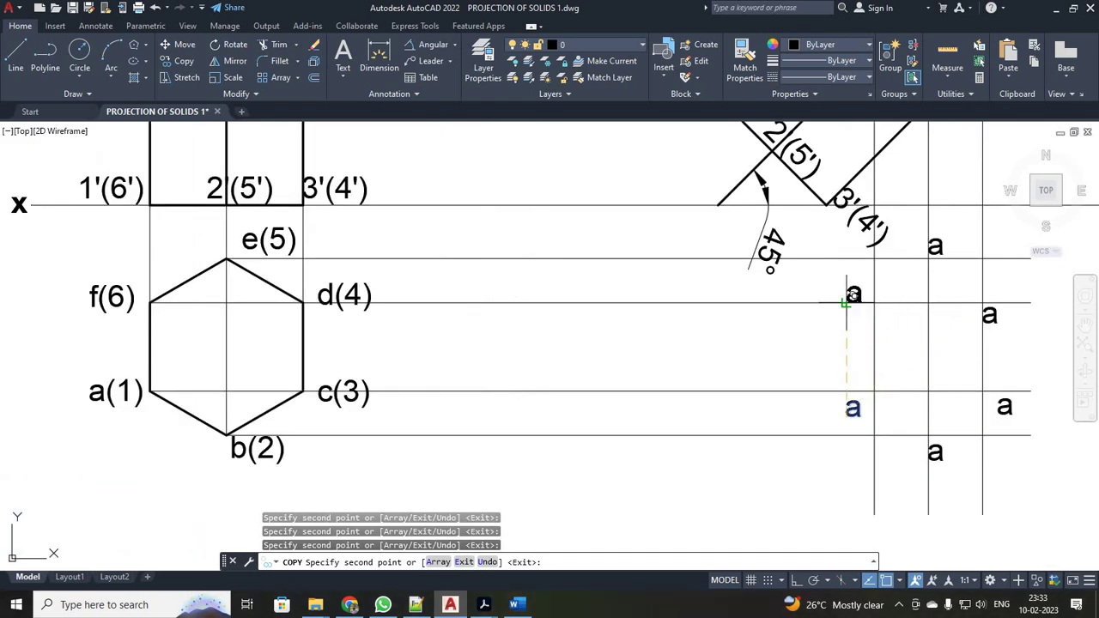
left_click(846, 300)
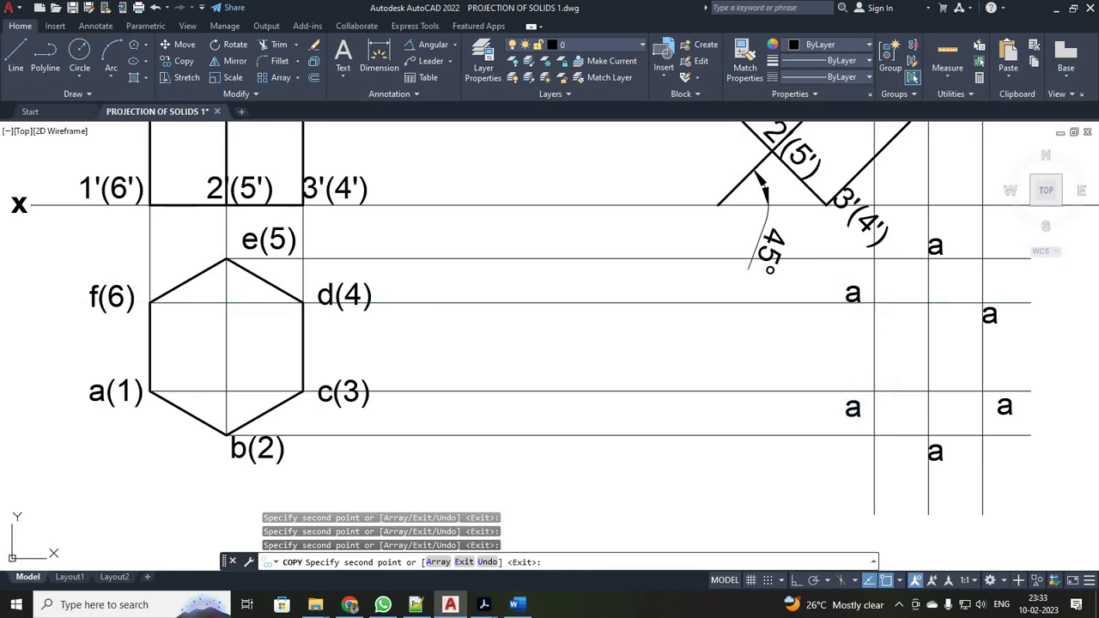
key("Escape")
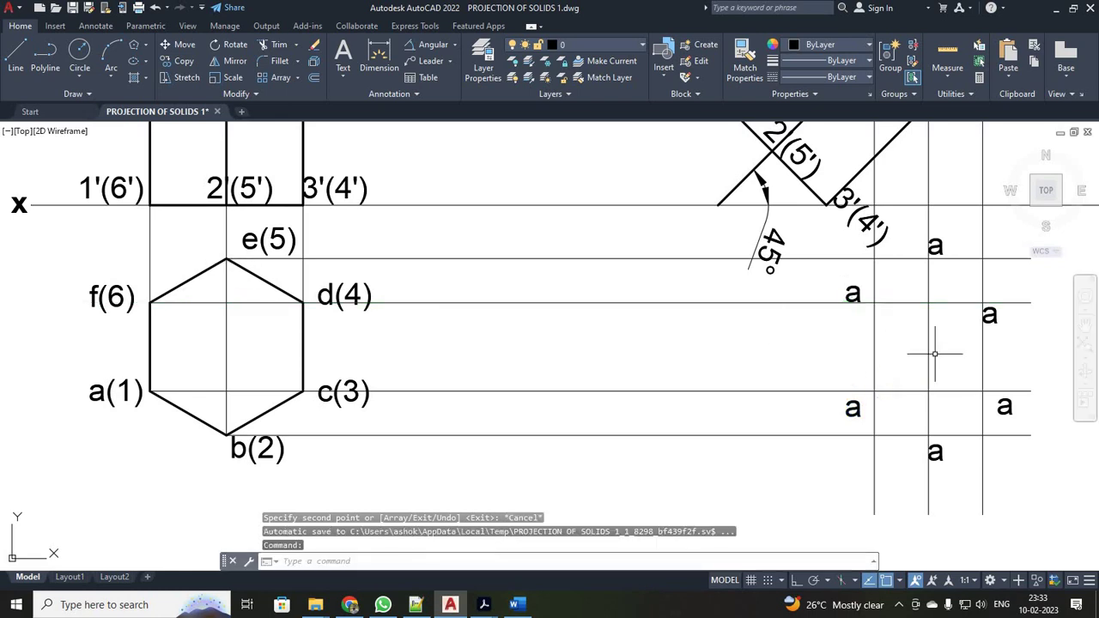
Change the bottom and right-hand copied labels to read 'b' and 'c'
double_click(935, 451)
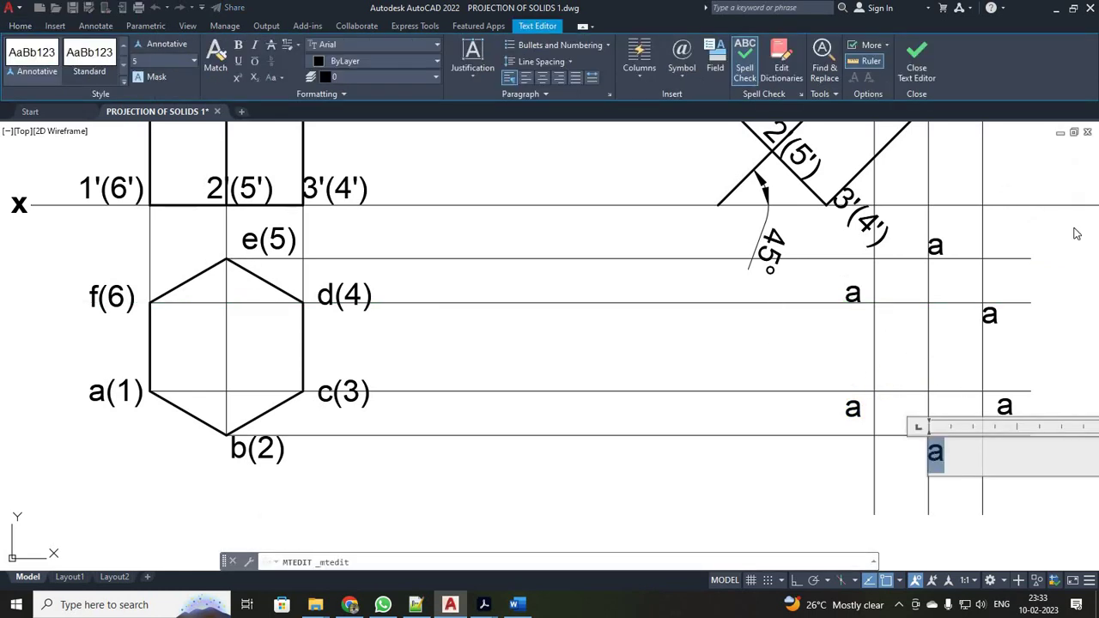
type("b")
left_click(916, 65)
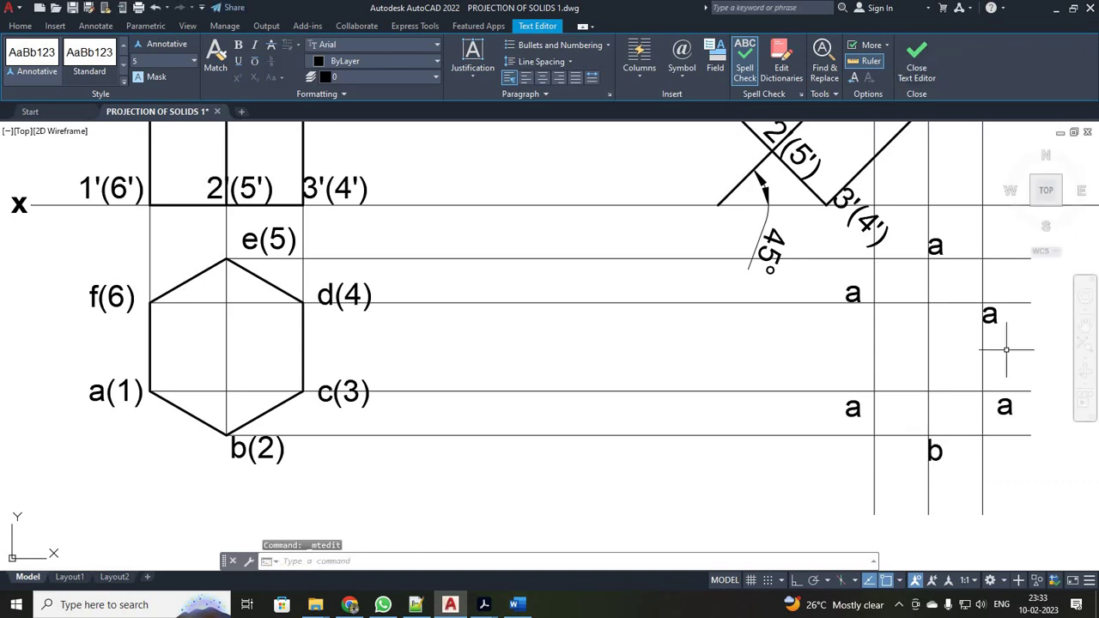
double_click(1004, 405)
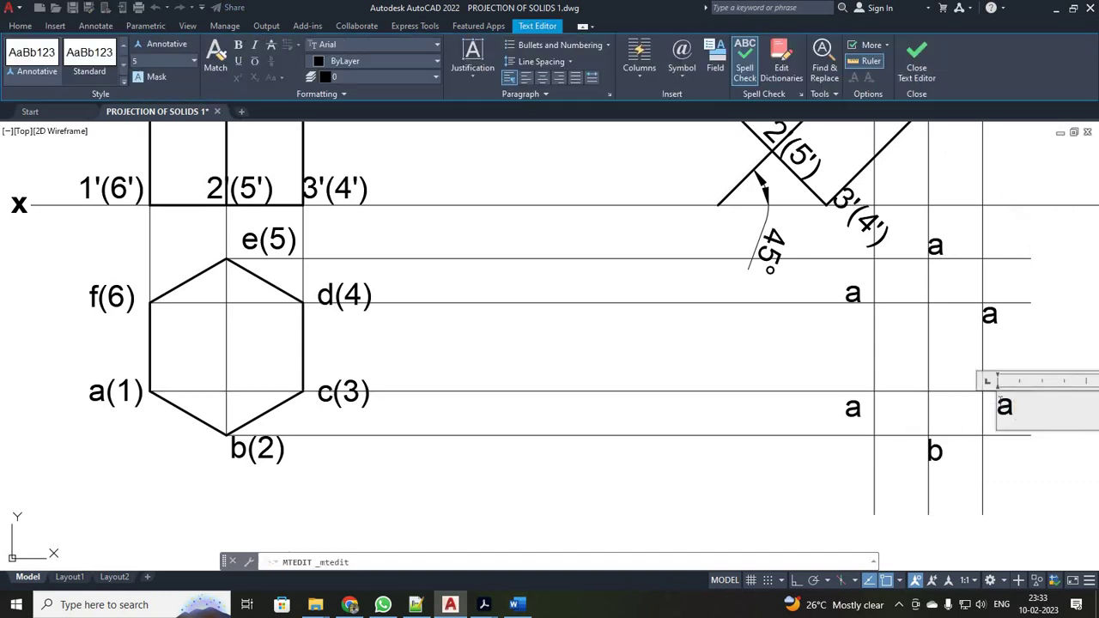
double_click(1009, 410)
type("c")
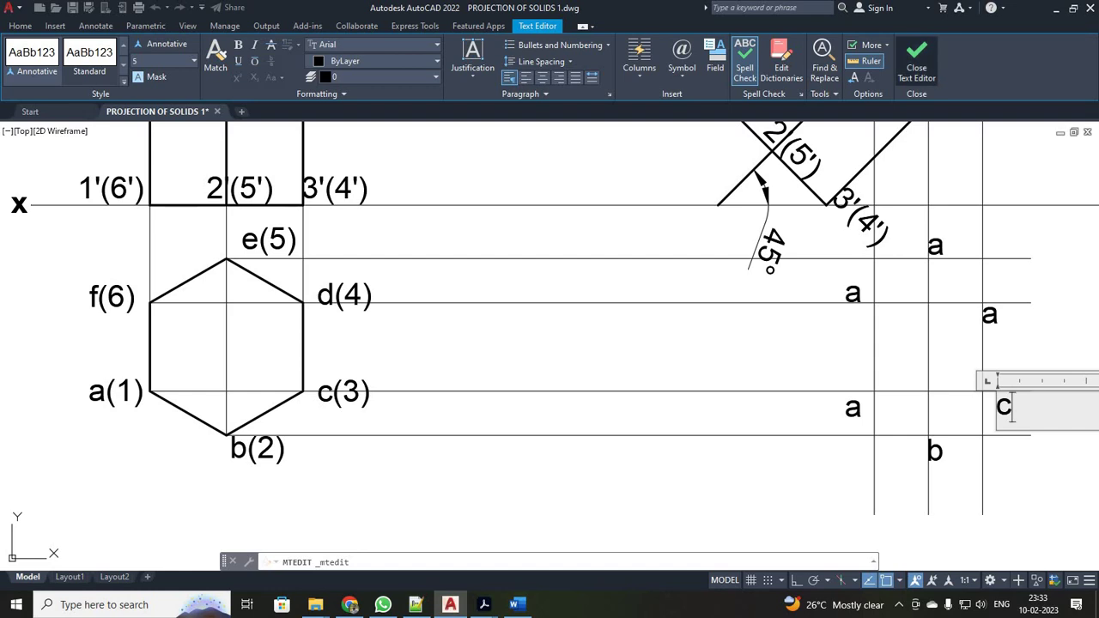
left_click(916, 64)
Relabel the remaining copies as 'd', 'e' and 'f'
double_click(993, 318)
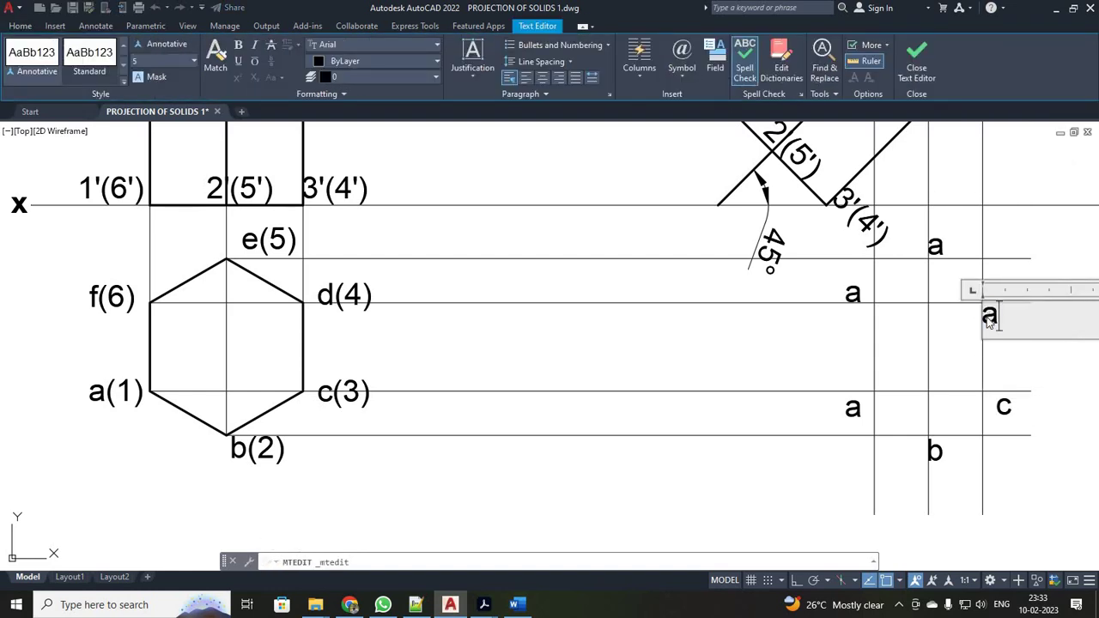
type("d")
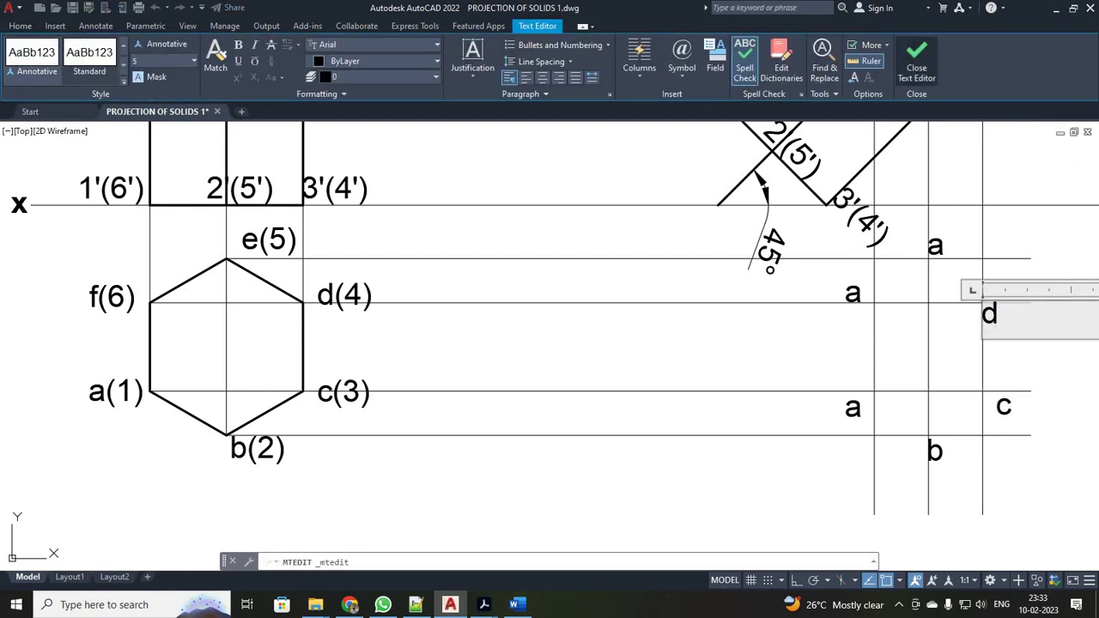
left_click(916, 64)
double_click(934, 247)
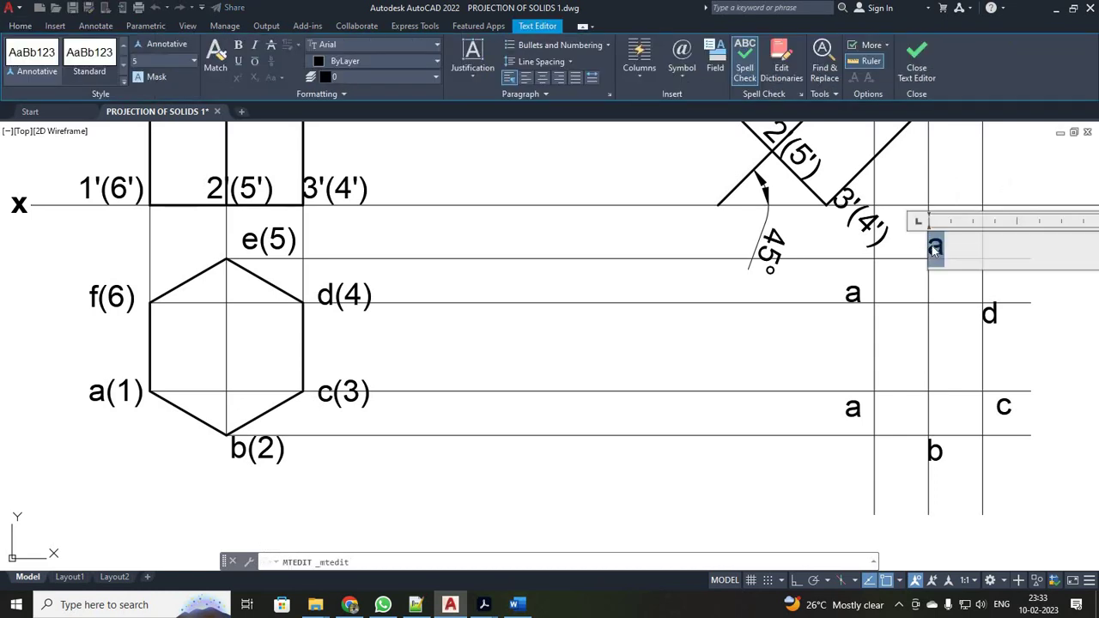
type("e")
key("Return")
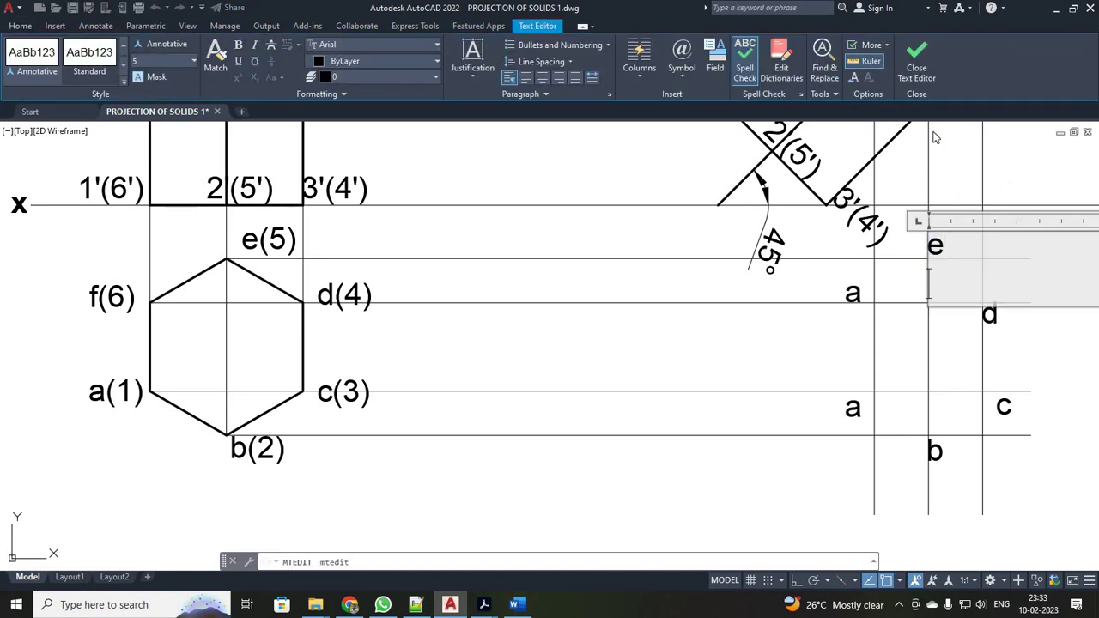
left_click(916, 58)
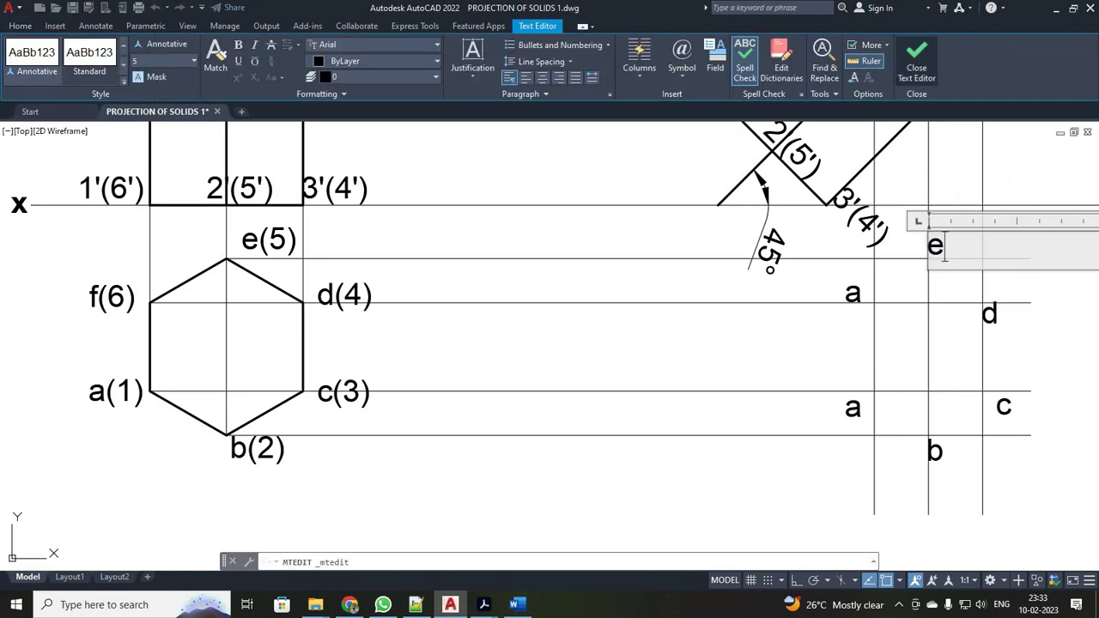
double_click(848, 296)
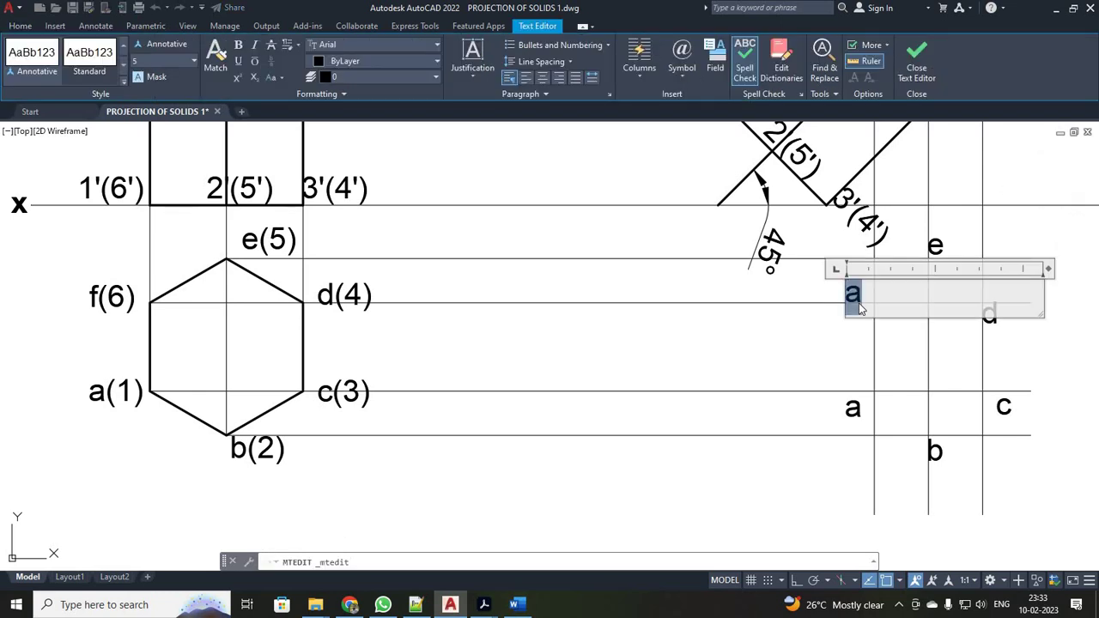
type("f")
left_click(915, 59)
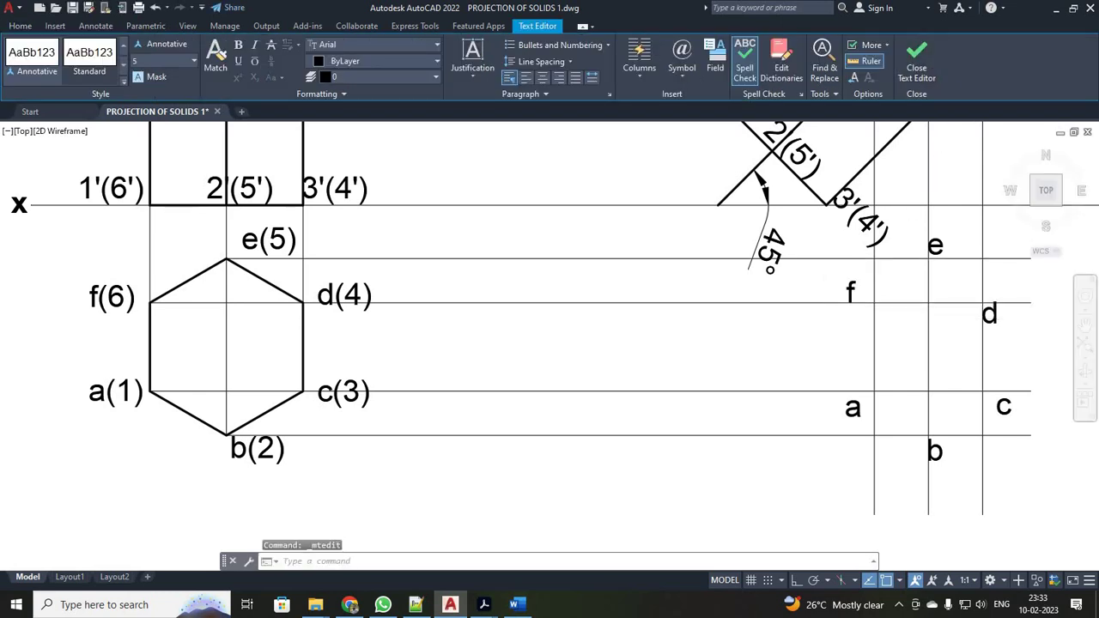
scroll(908, 238, "down", 5)
scroll(944, 232, "up", 2)
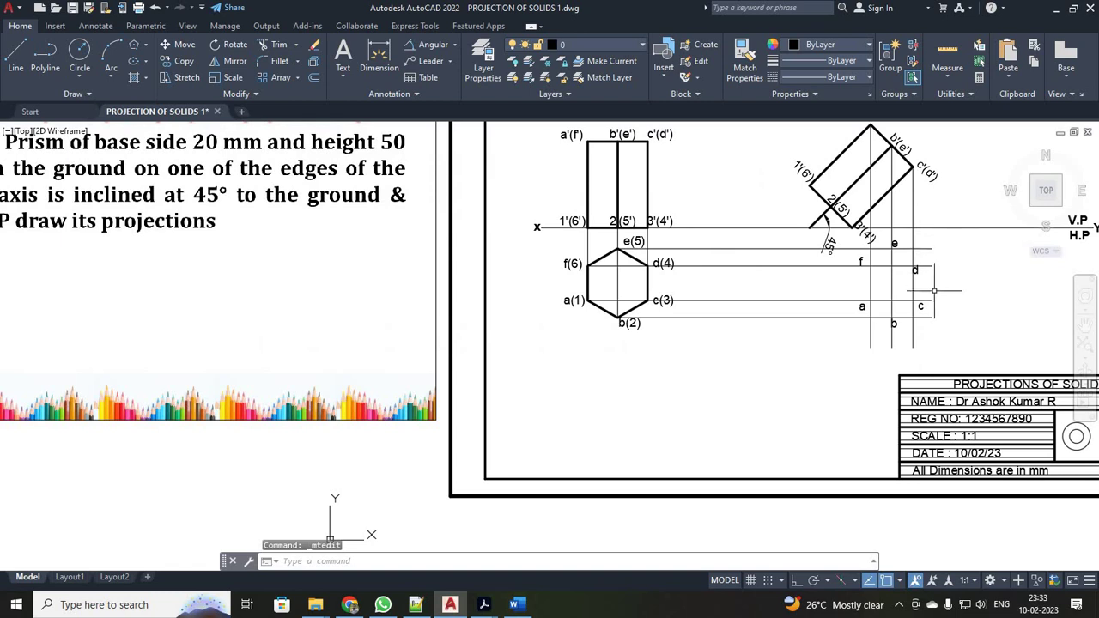
Zoom with a window (Z, W) around the front, tilted and top projection views
scroll(934, 292, "down", 2)
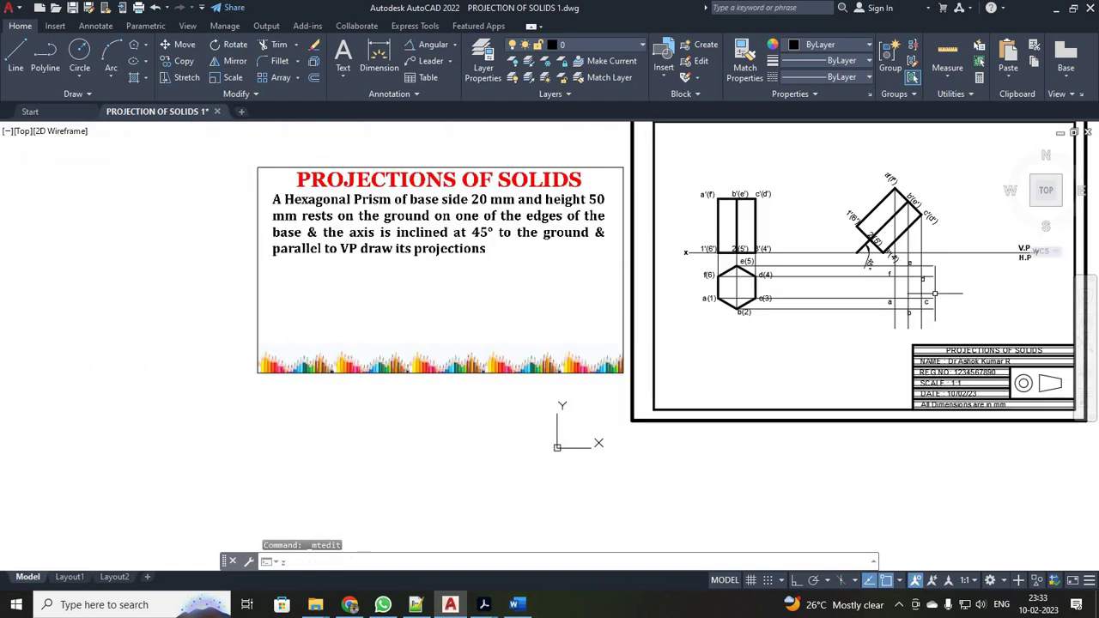
type("z")
key("Return")
type("w")
key("Return")
left_click(698, 149)
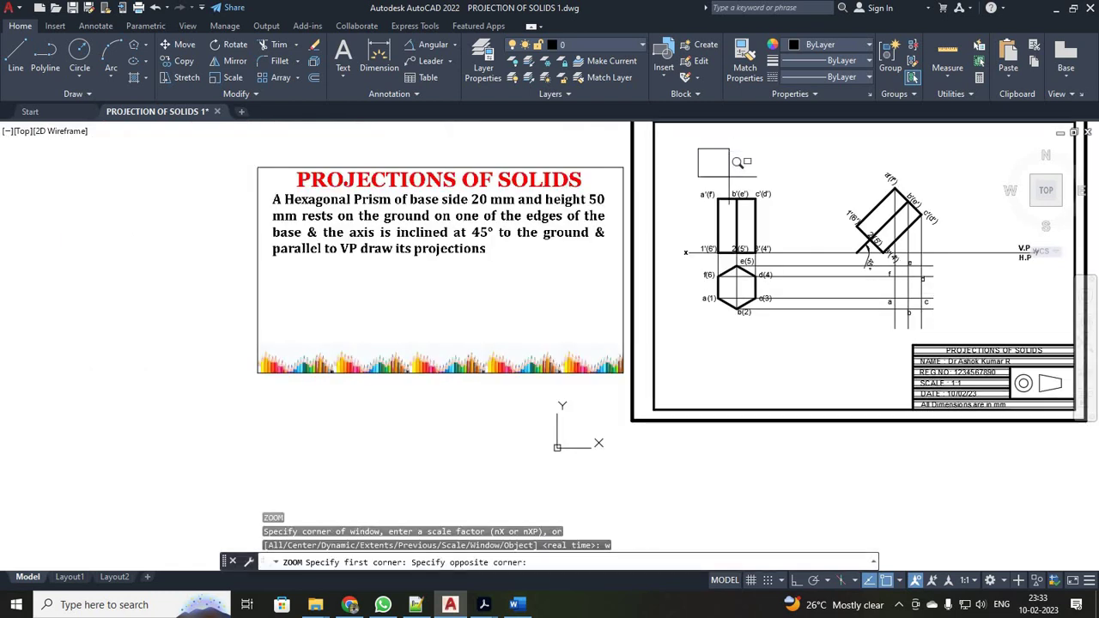
left_click(971, 341)
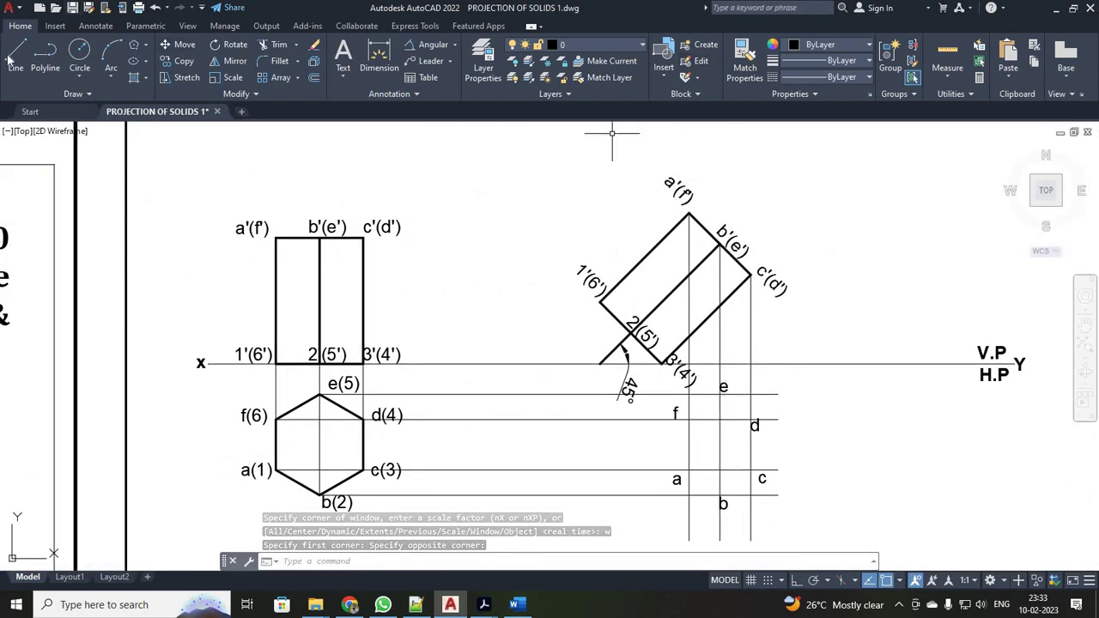
type("l")
key("Return")
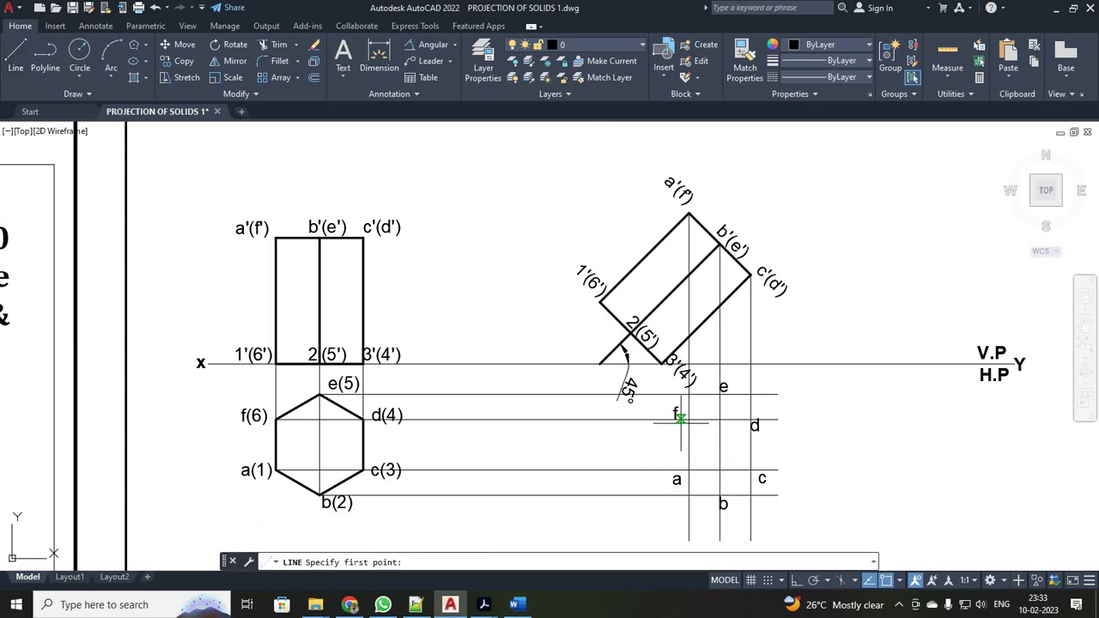
Draw a closed outline through points f, a, b, c, d, e and back to f
left_click(689, 418)
left_click(689, 469)
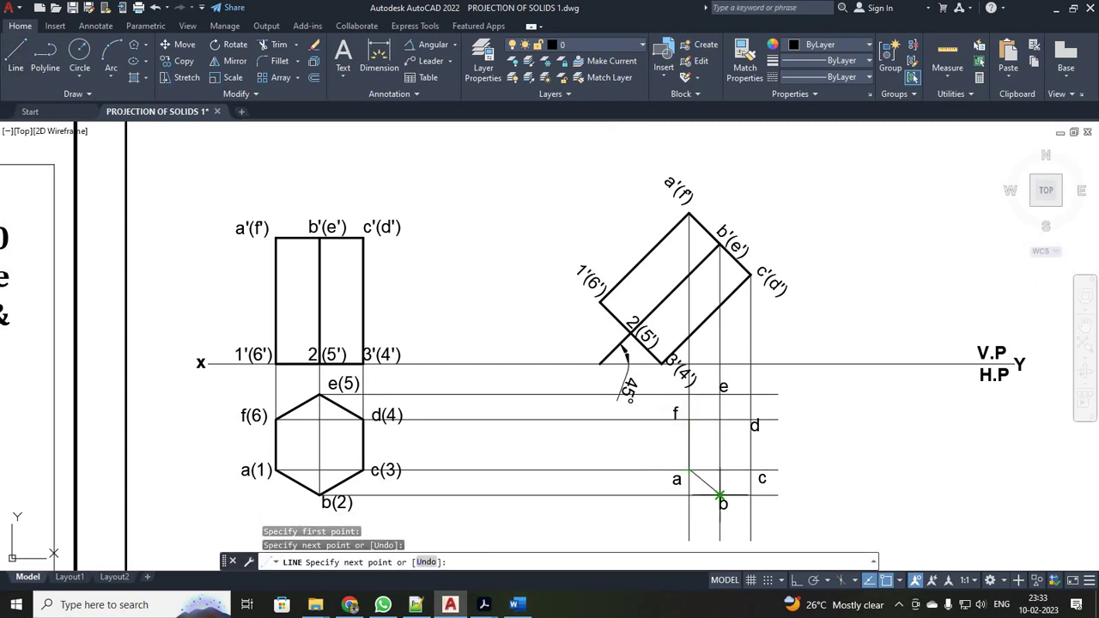
left_click(720, 495)
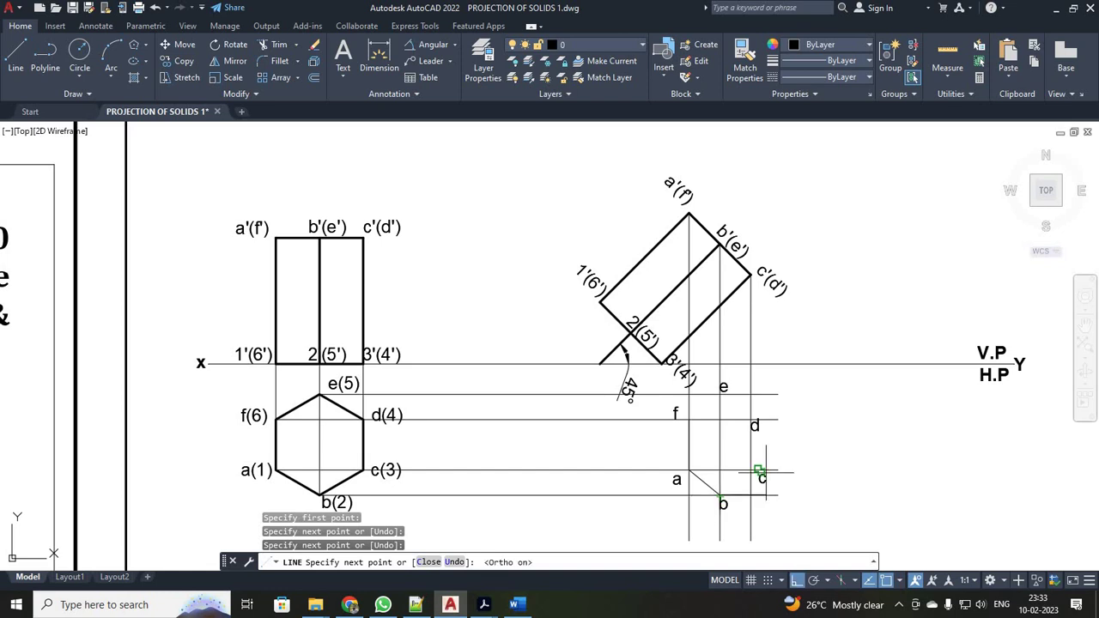
left_click(751, 469)
key("F8")
left_click(751, 419)
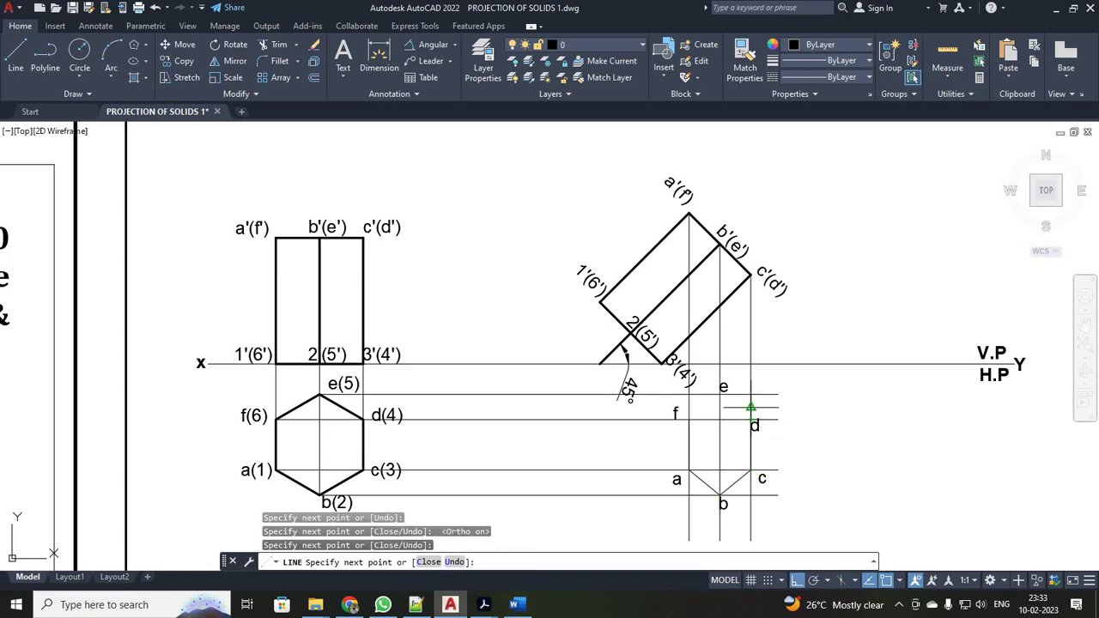
left_click(720, 393)
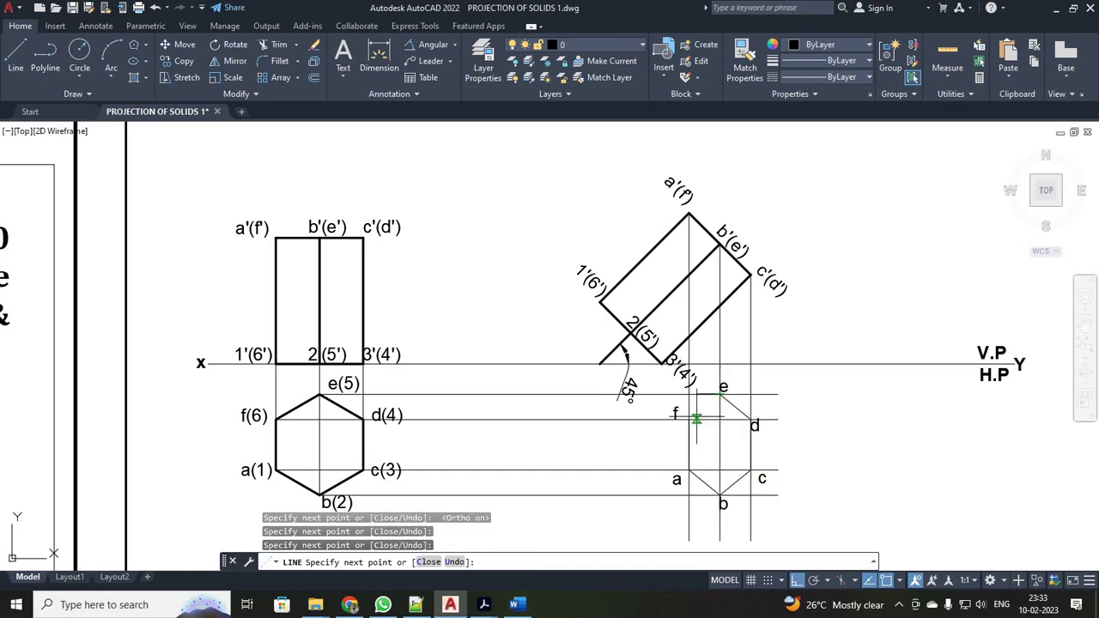
left_click(689, 418)
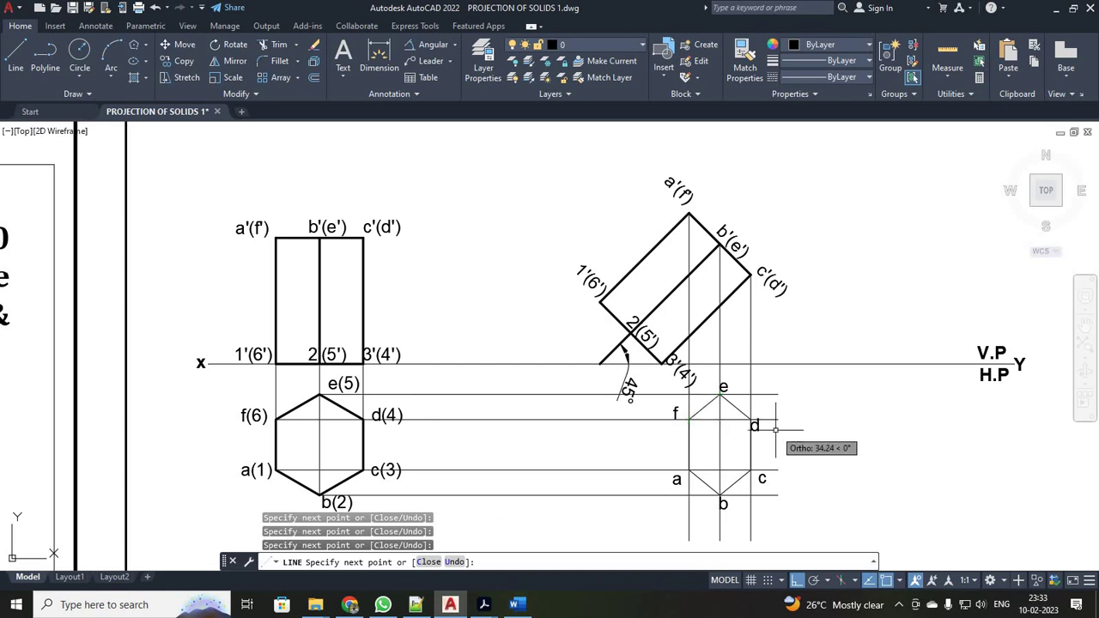
key("Escape")
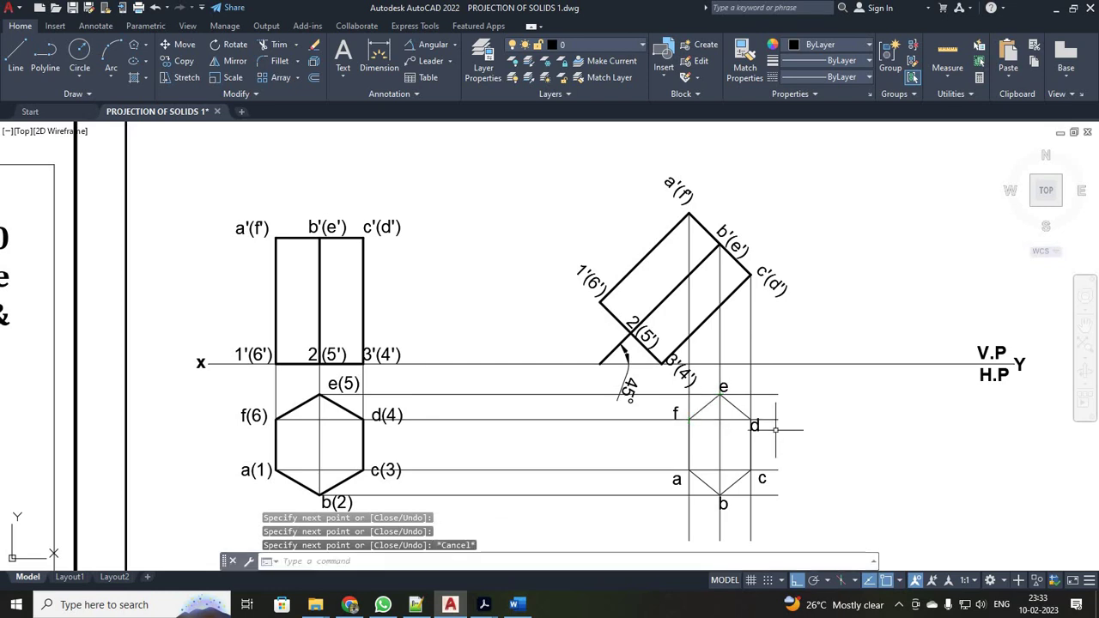
Give the six hexagon edges a 0.35 mm lineweight
left_click(706, 405)
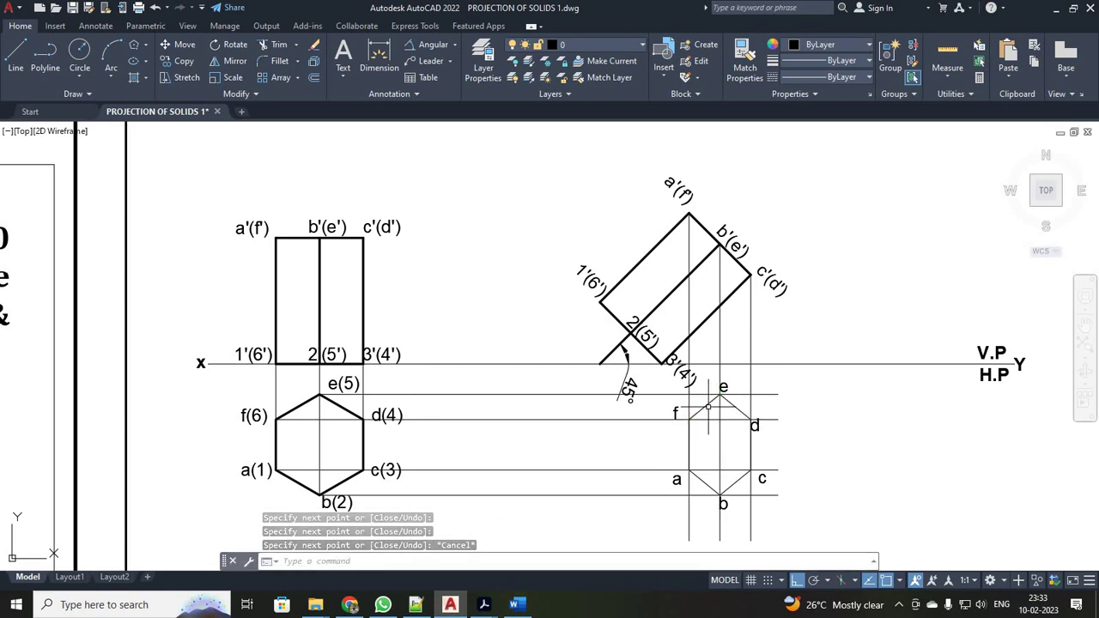
left_click(735, 406)
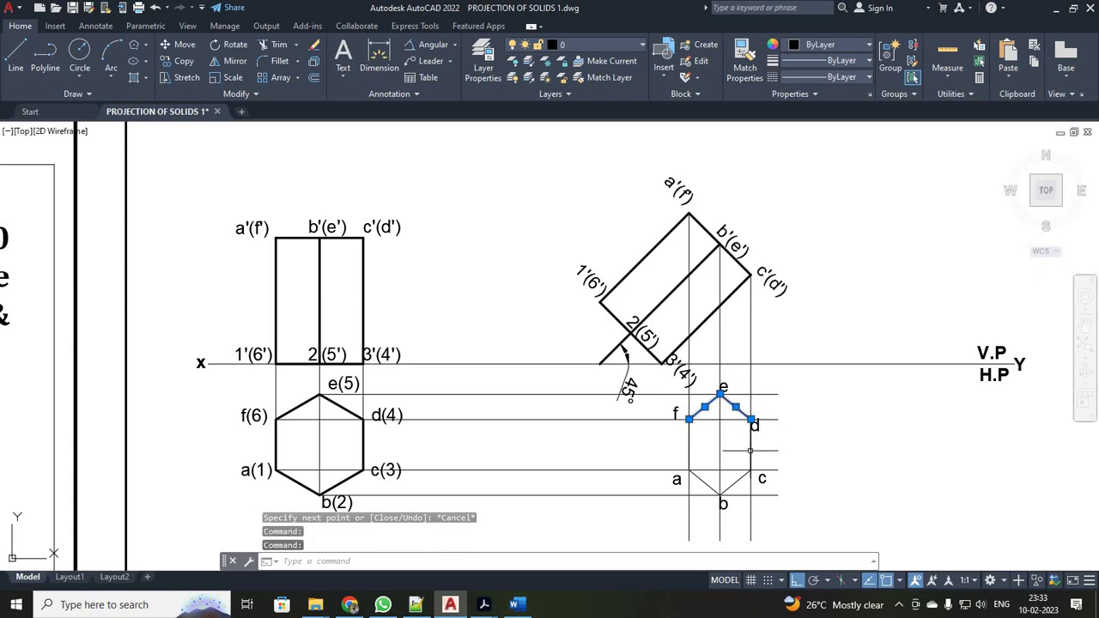
left_click(751, 447)
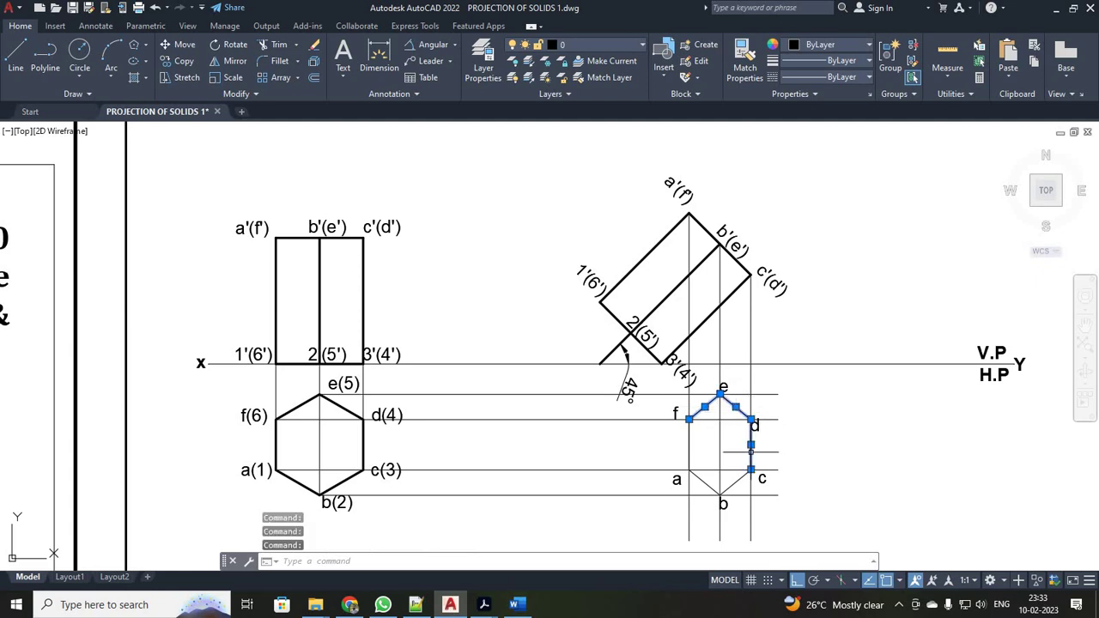
left_click(712, 483)
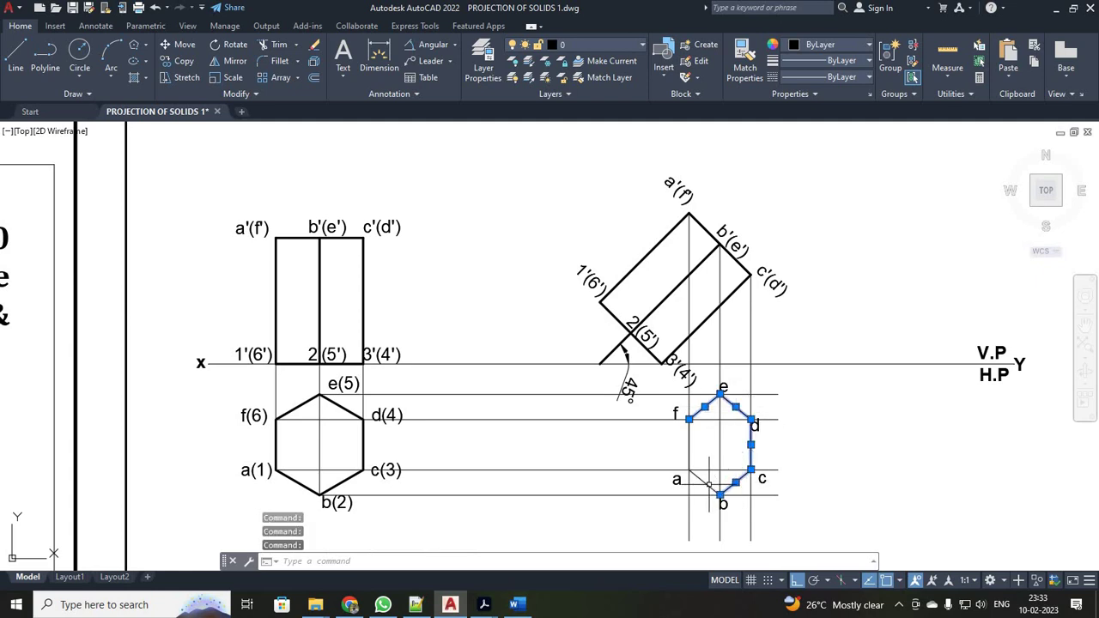
left_click(839, 62)
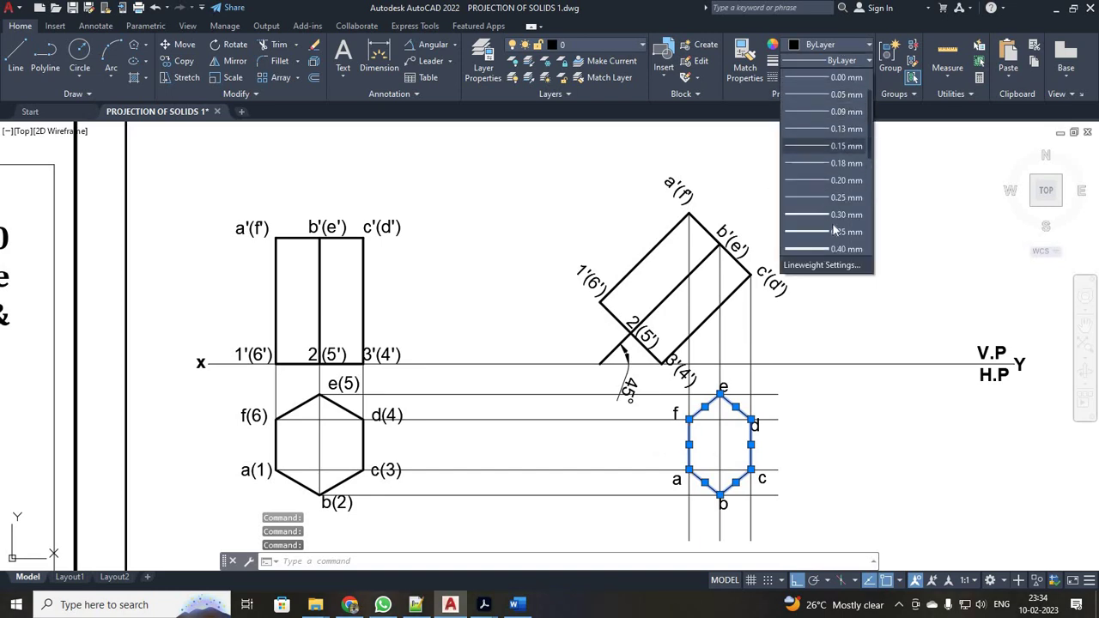
left_click(837, 233)
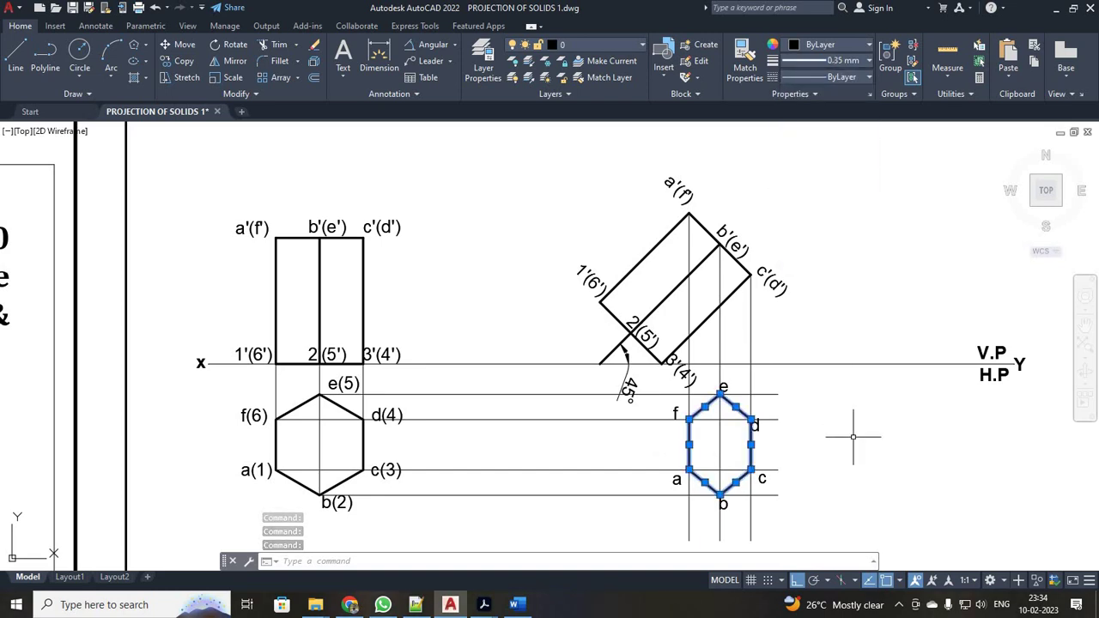
key("Escape")
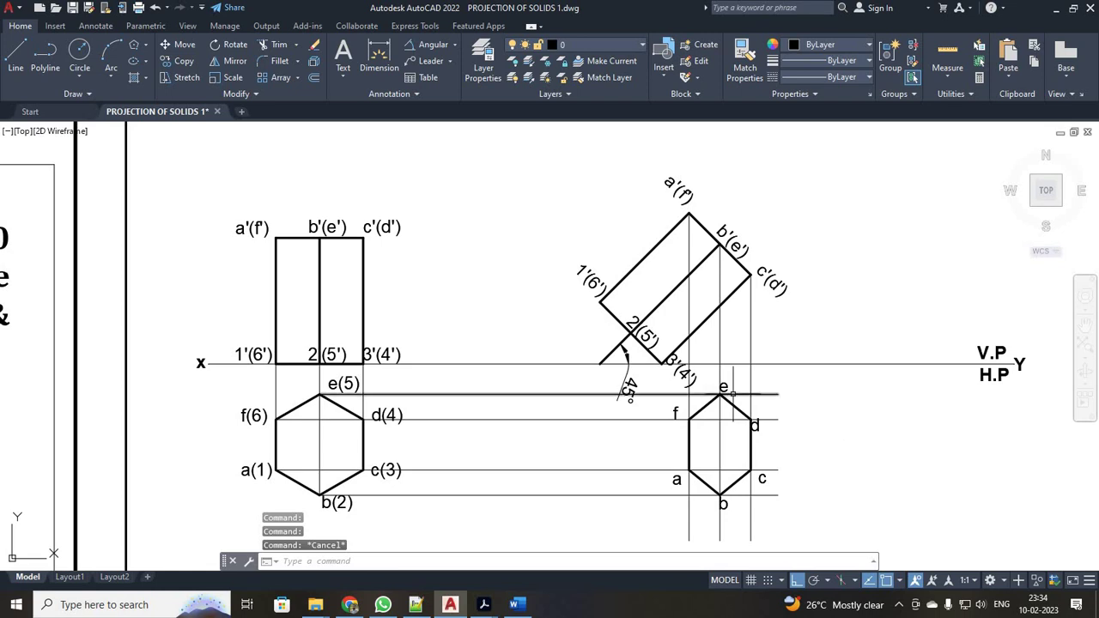
Drop three vertical lines from 1'(6'), 2(5') and 3'(4') to below the top view
left_click(15, 56)
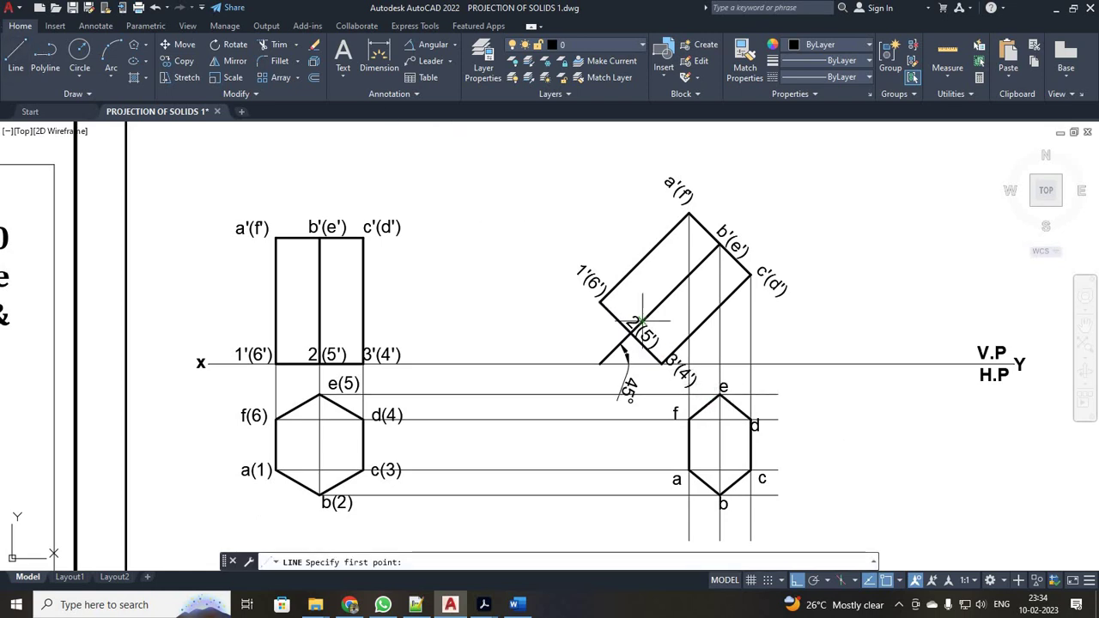
left_click(599, 301)
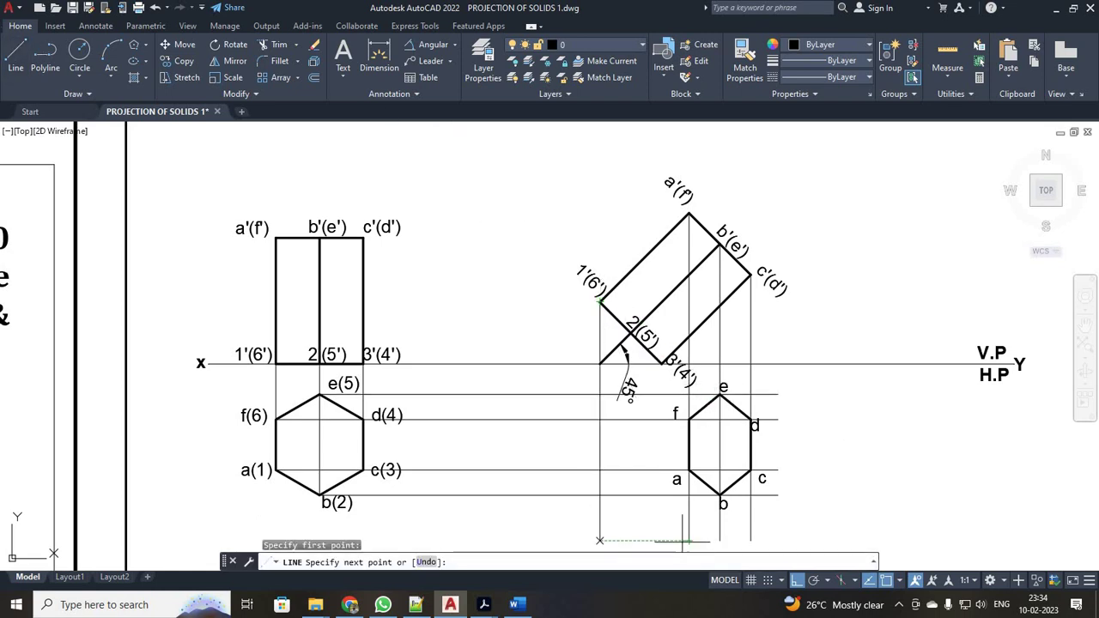
left_click(599, 540)
key("Escape")
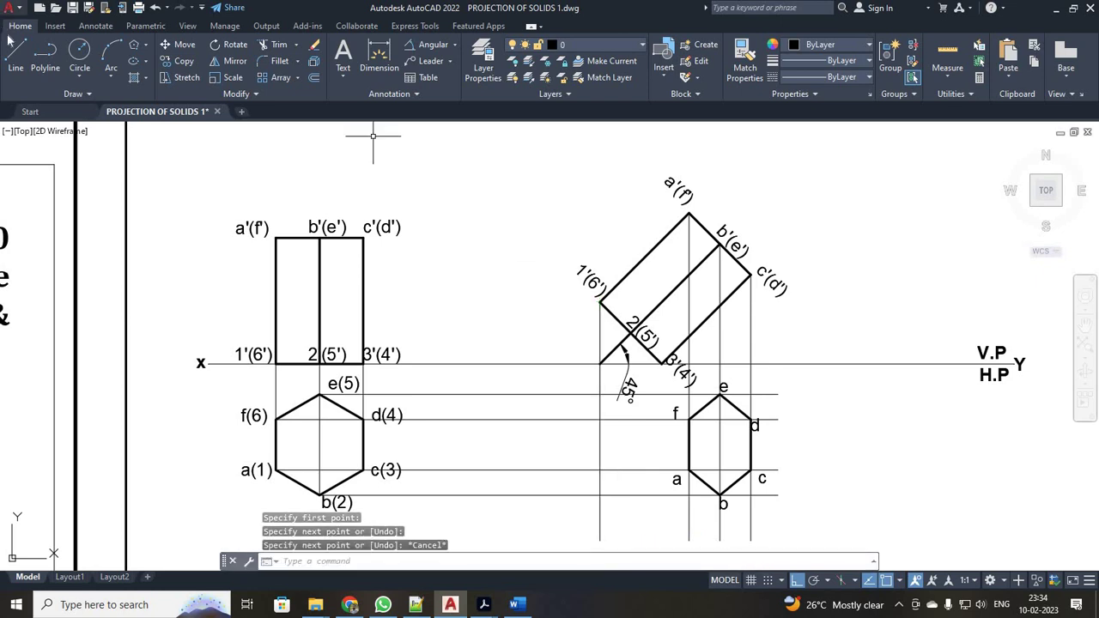
left_click(19, 56)
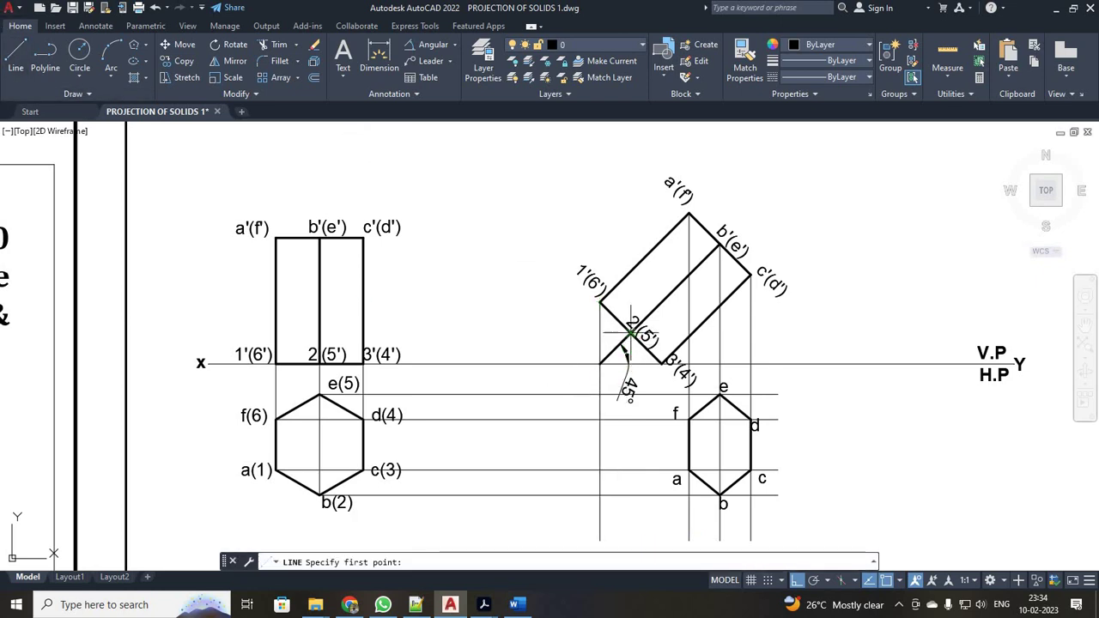
left_click(631, 331)
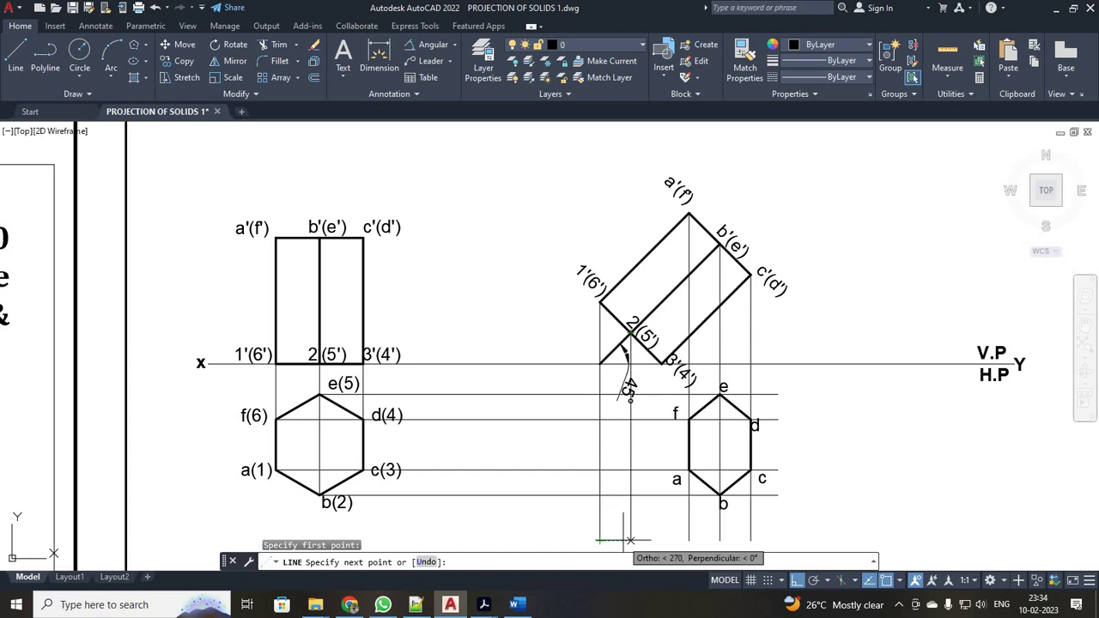
left_click(631, 541)
key("Return")
key("Return")
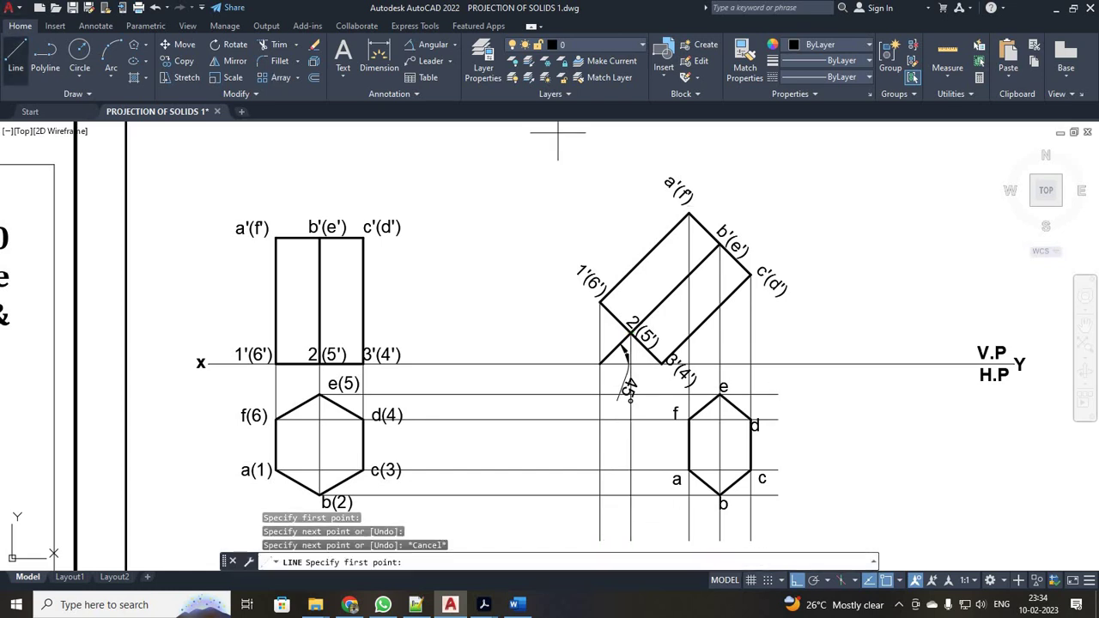
left_click(661, 364)
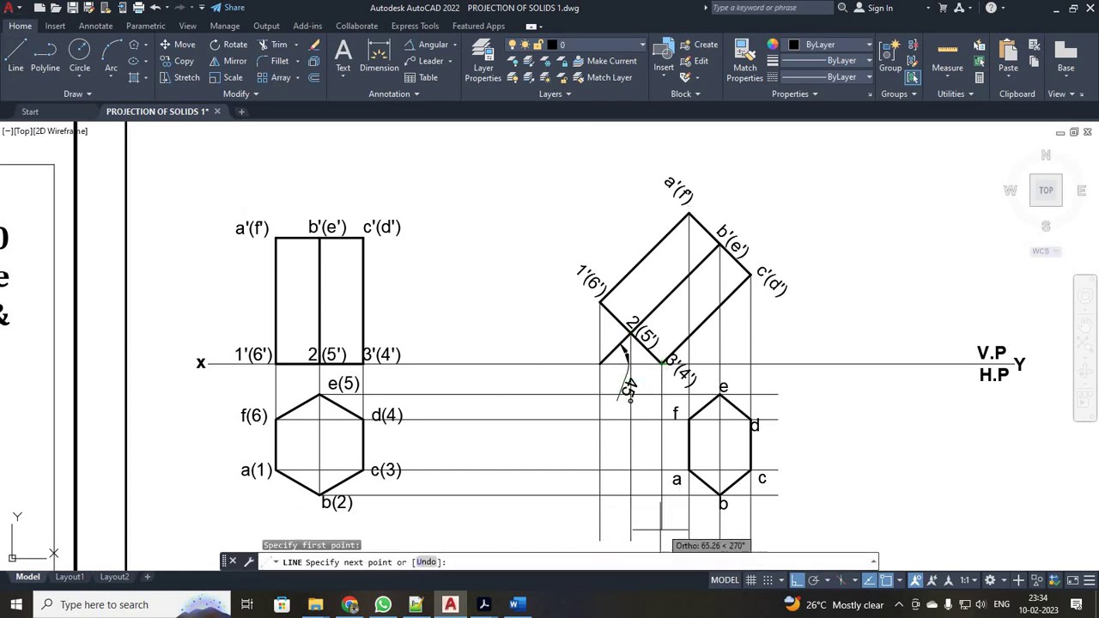
left_click(661, 541)
key("Escape")
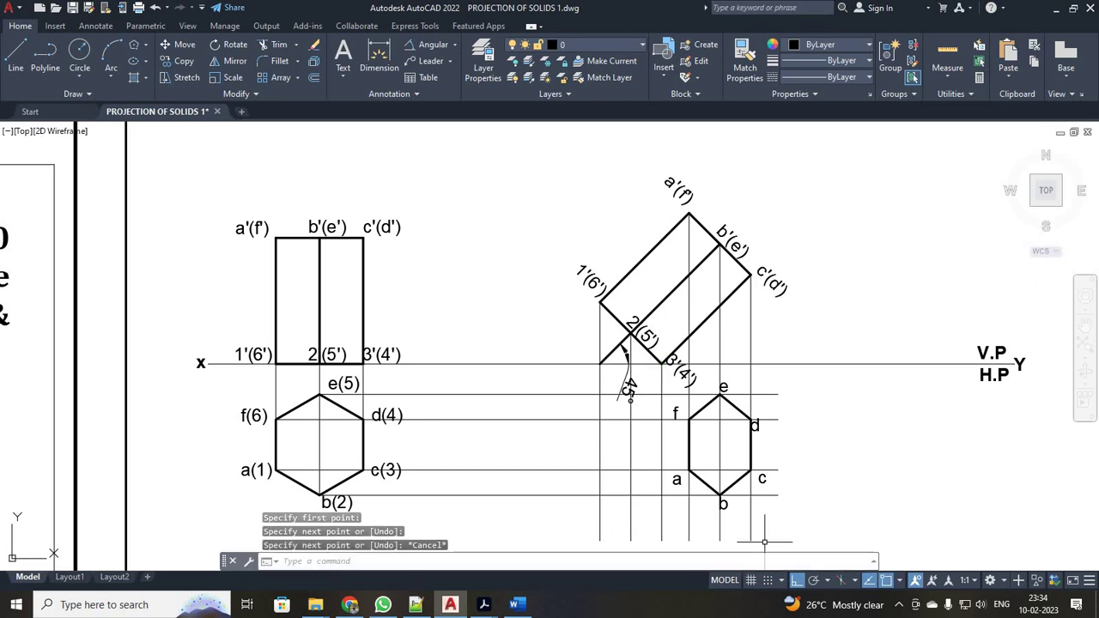
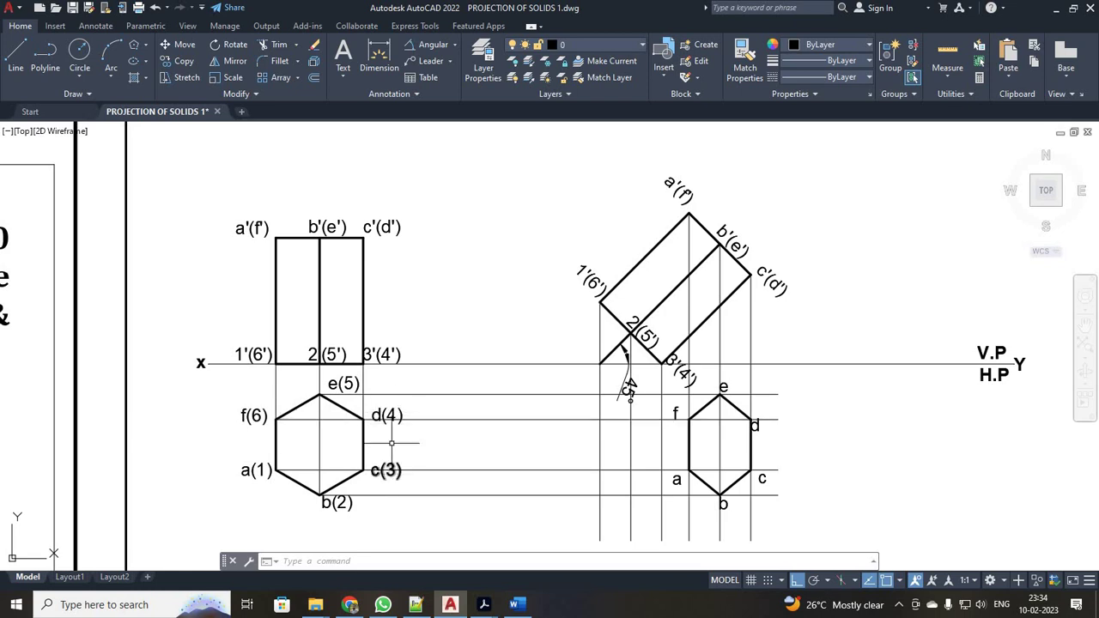
Copy the 'a' label to three projector intersections, then delete the stray 45° angle mark
scroll(681, 436, "up", 2)
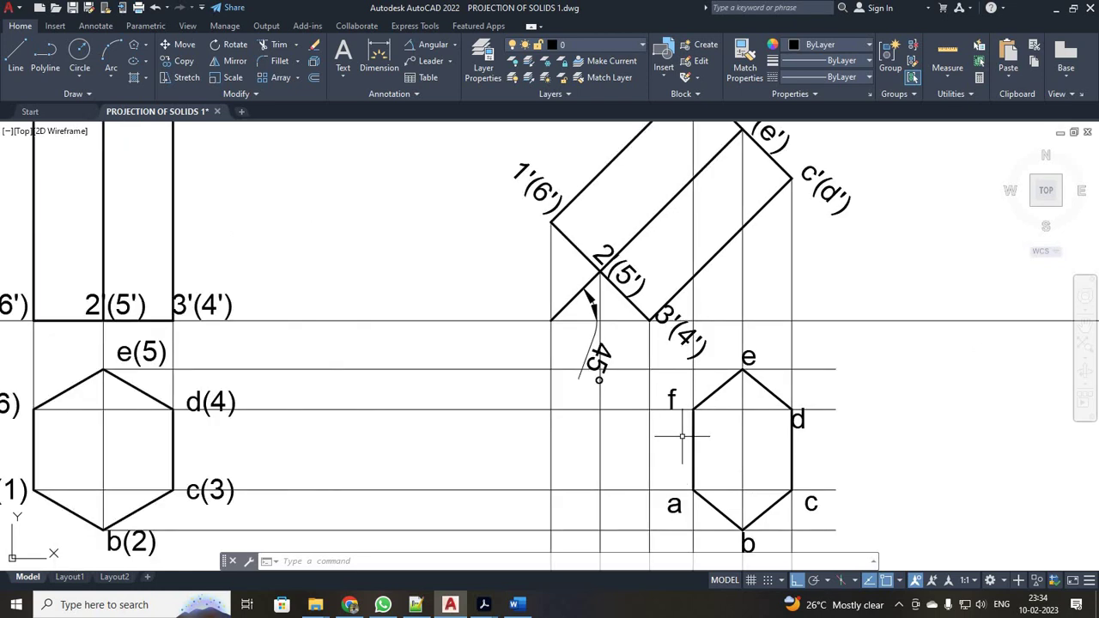
scroll(682, 436, "down", 2)
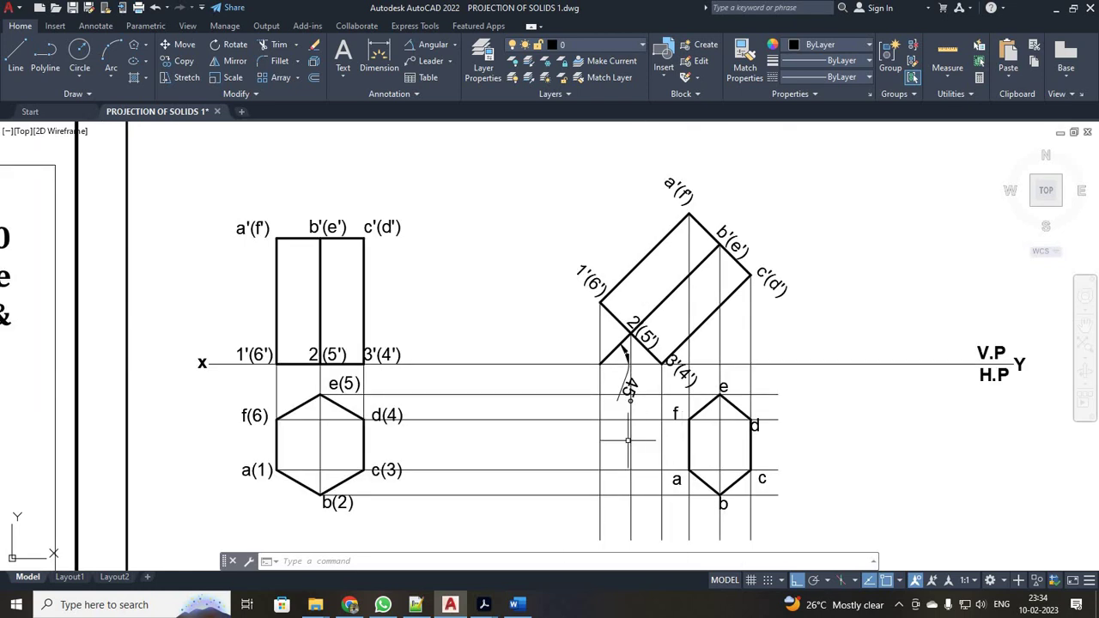
left_click(674, 472)
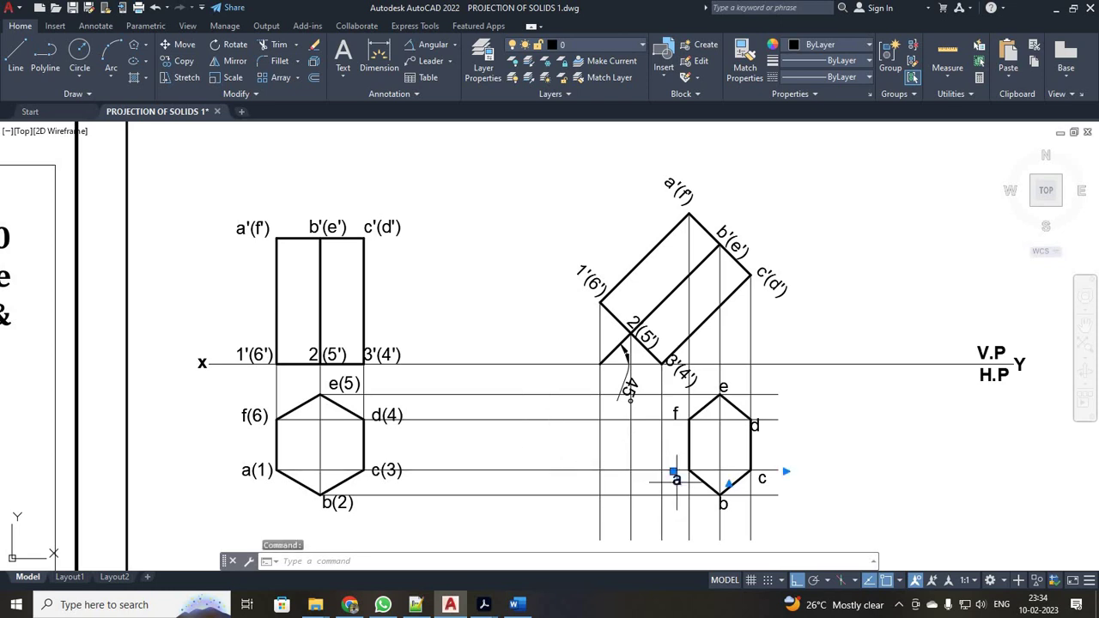
left_click(179, 61)
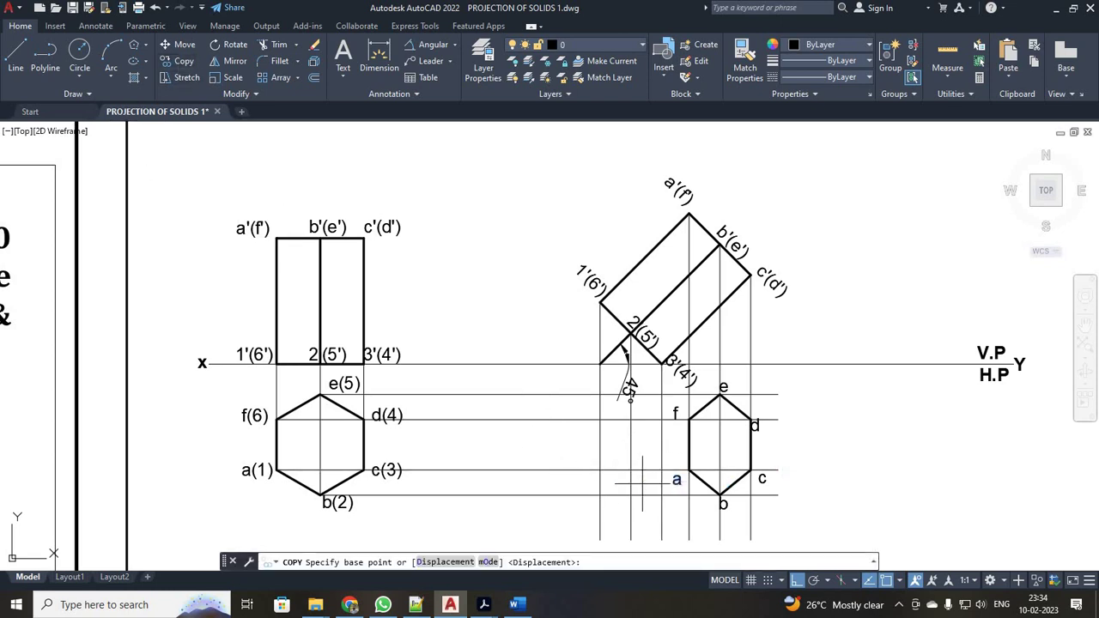
left_click(673, 471)
left_click(587, 479)
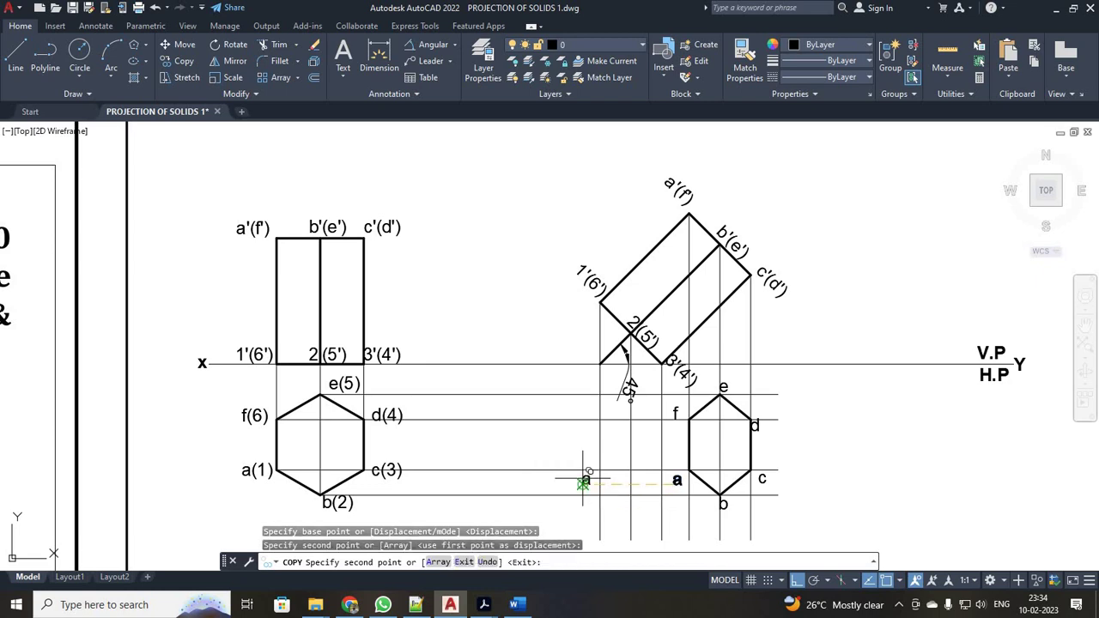
key("F8")
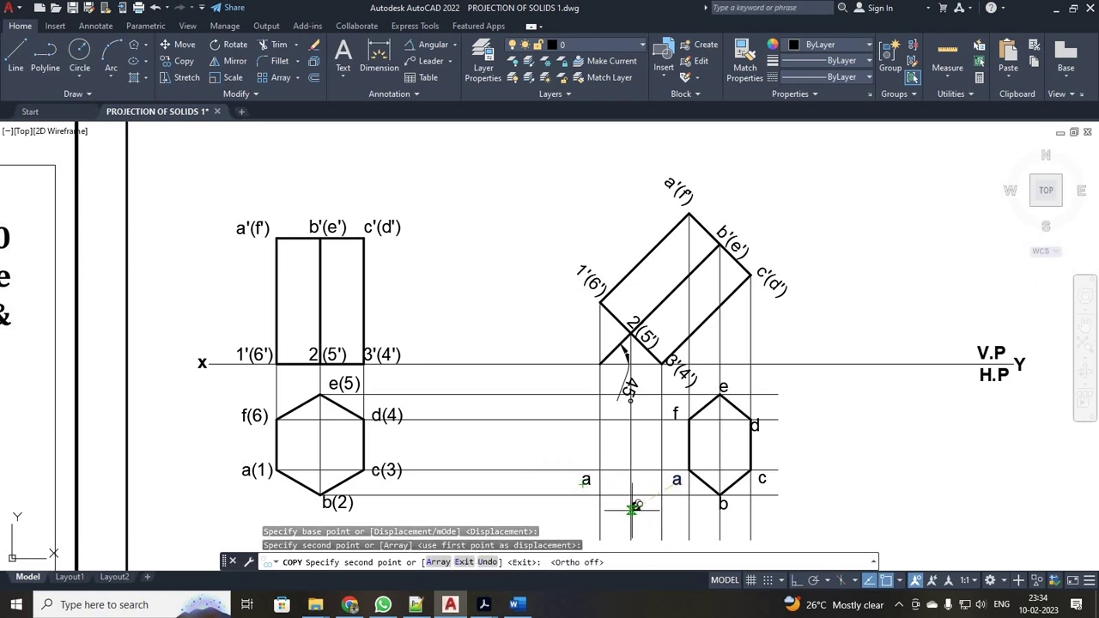
left_click(633, 509)
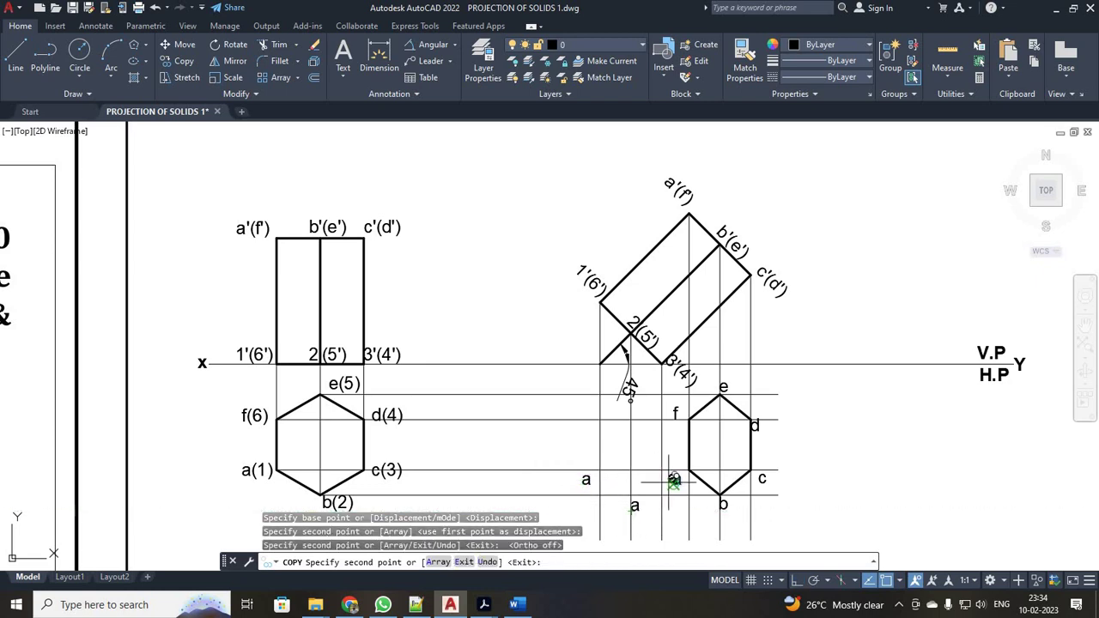
left_click(652, 479)
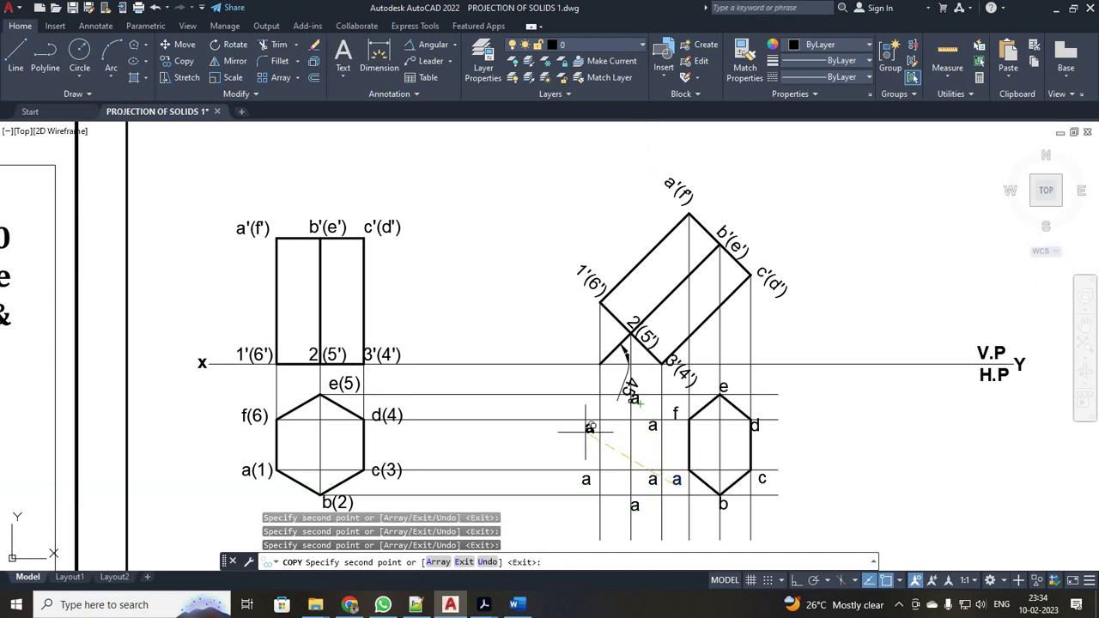
key("Escape")
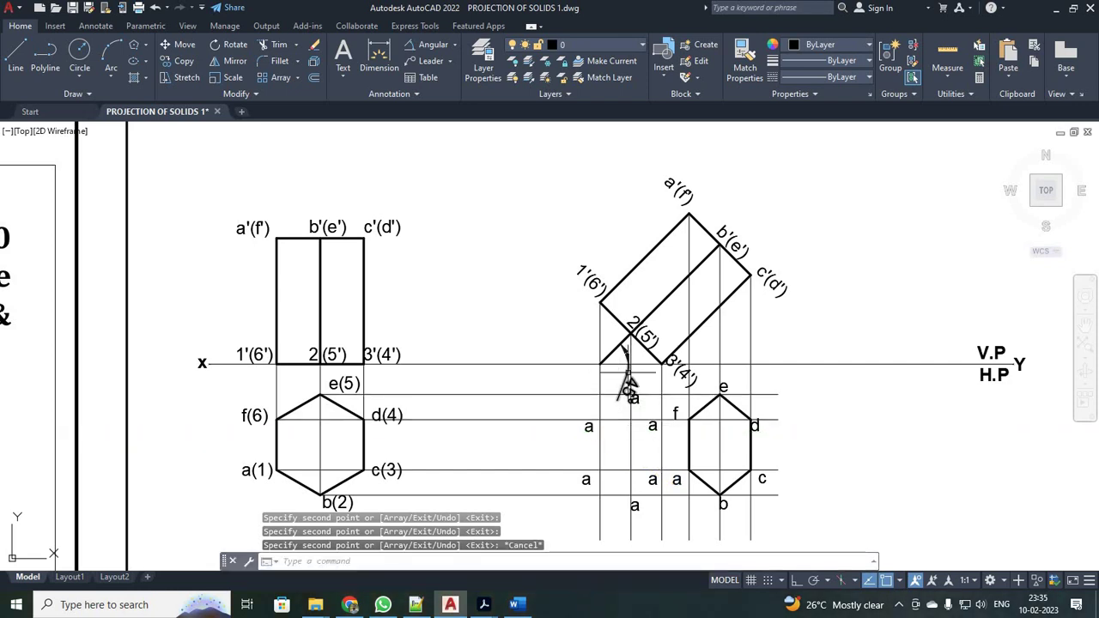
left_click(628, 384)
key("Delete")
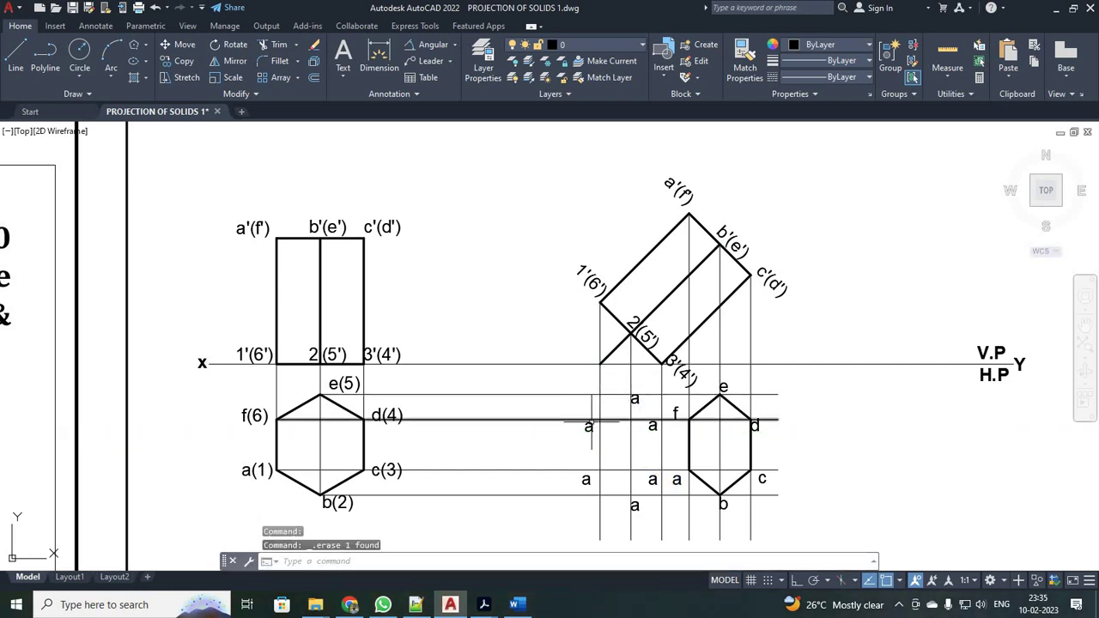
Renumber the first three copied 'a' labels to 1, 2 and 3
double_click(586, 480)
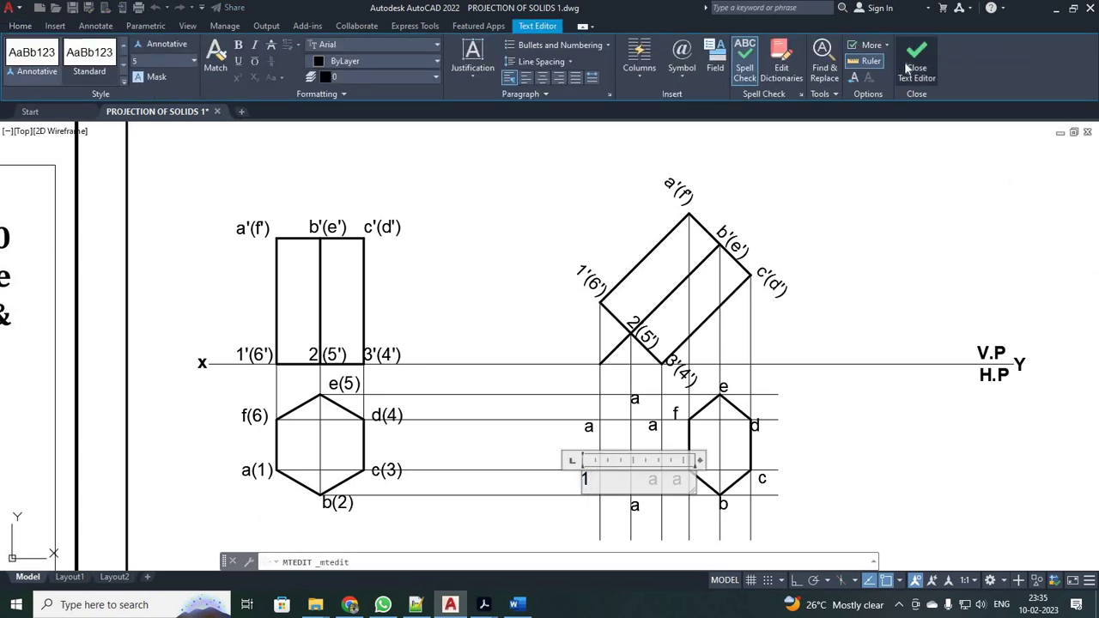
left_click(635, 506)
double_click(636, 507)
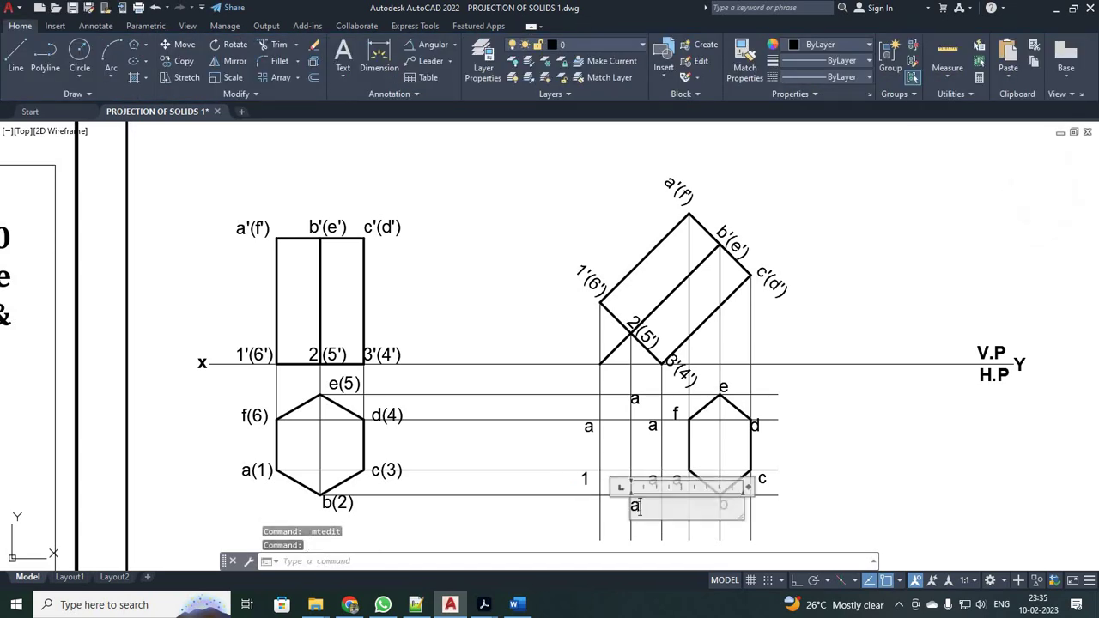
type("2")
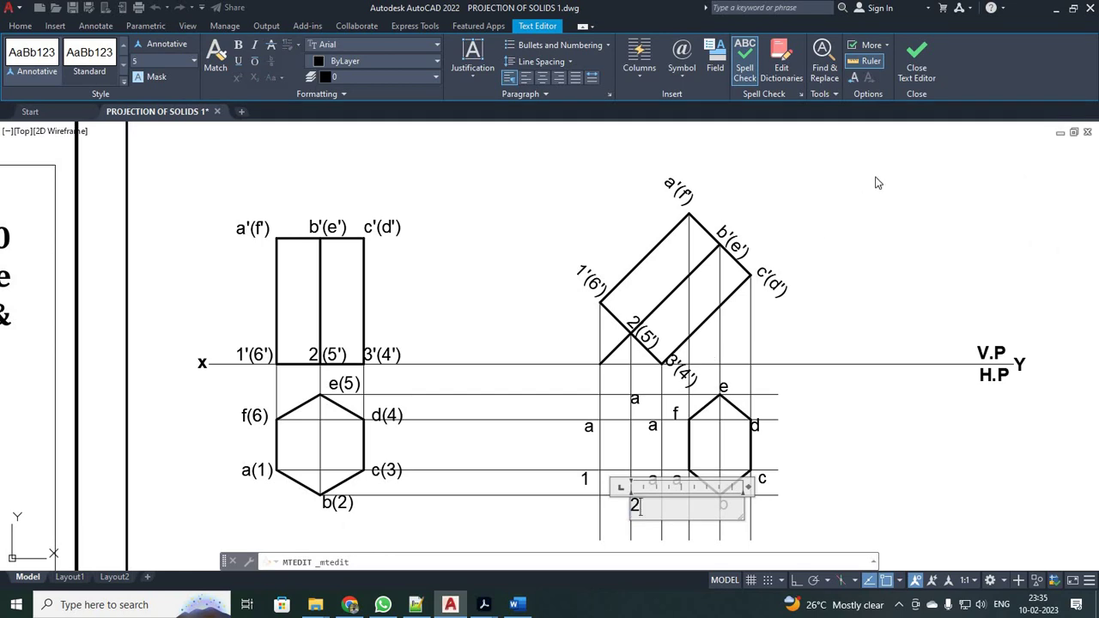
left_click(923, 48)
scroll(641, 440, "up", 4)
scroll(665, 523, "down", 2)
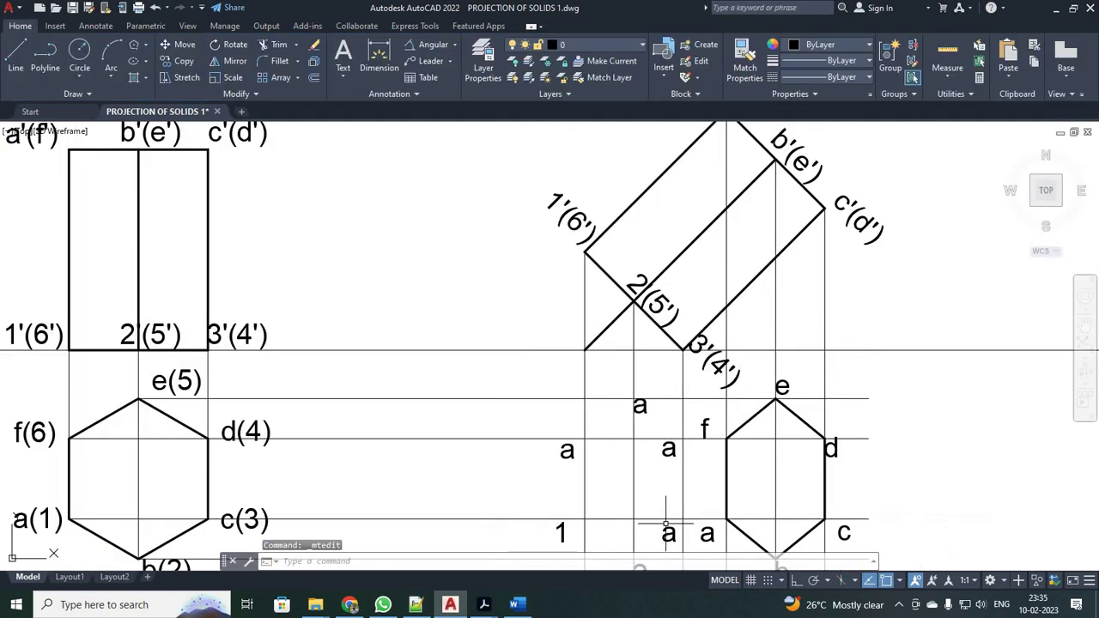
scroll(665, 524, "down", 2)
double_click(666, 531)
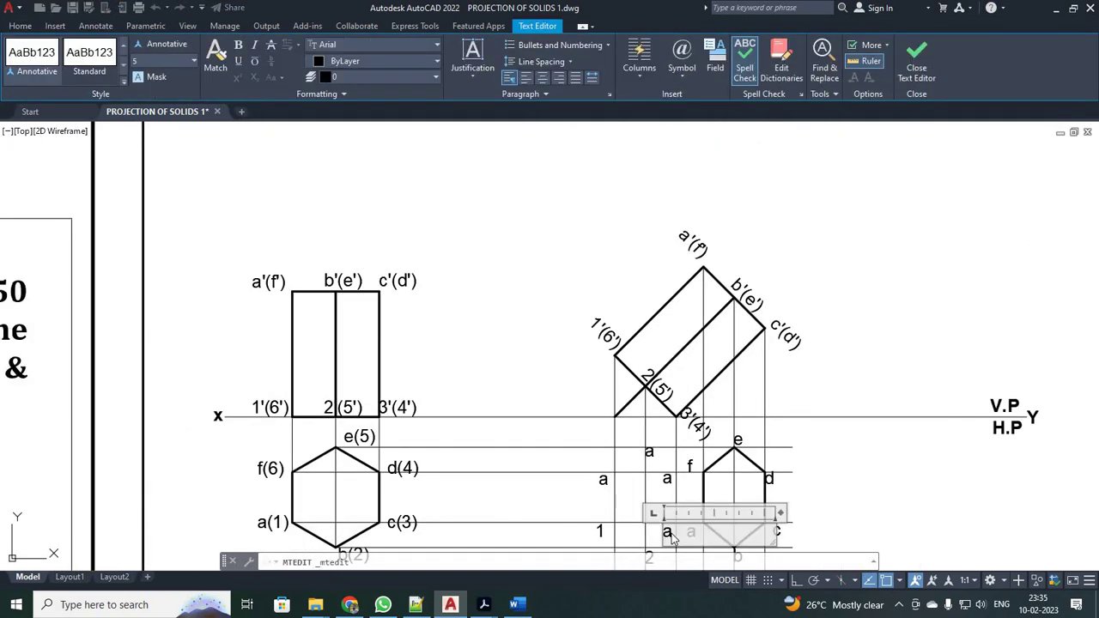
type("3")
left_click(913, 58)
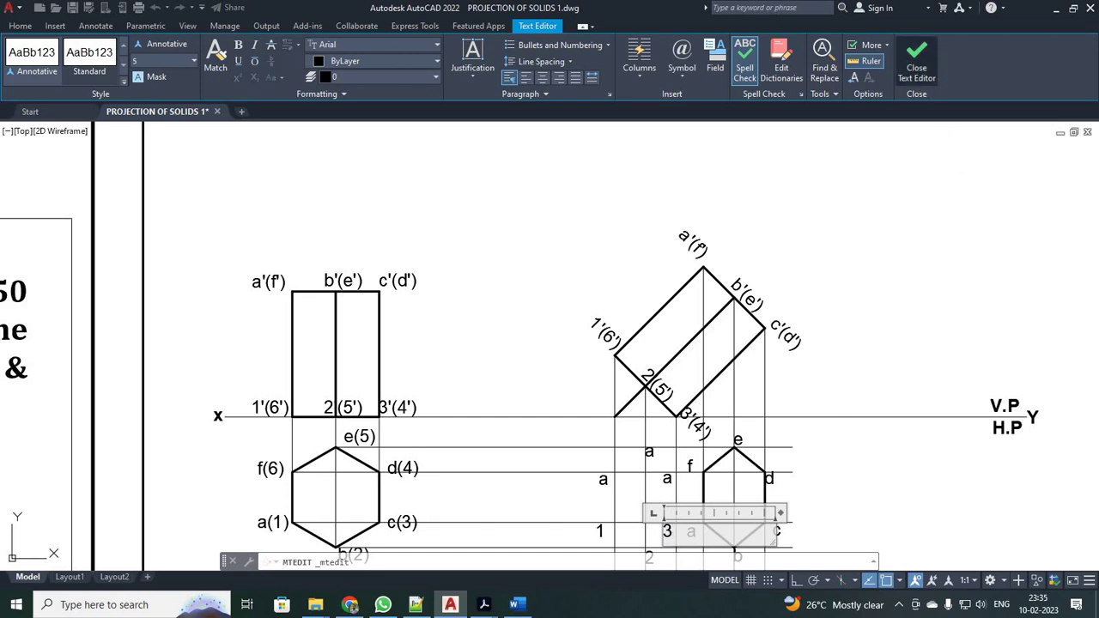
Renumber the remaining copied 'a' labels to 4, 5 and 6
left_click(666, 478)
double_click(666, 479)
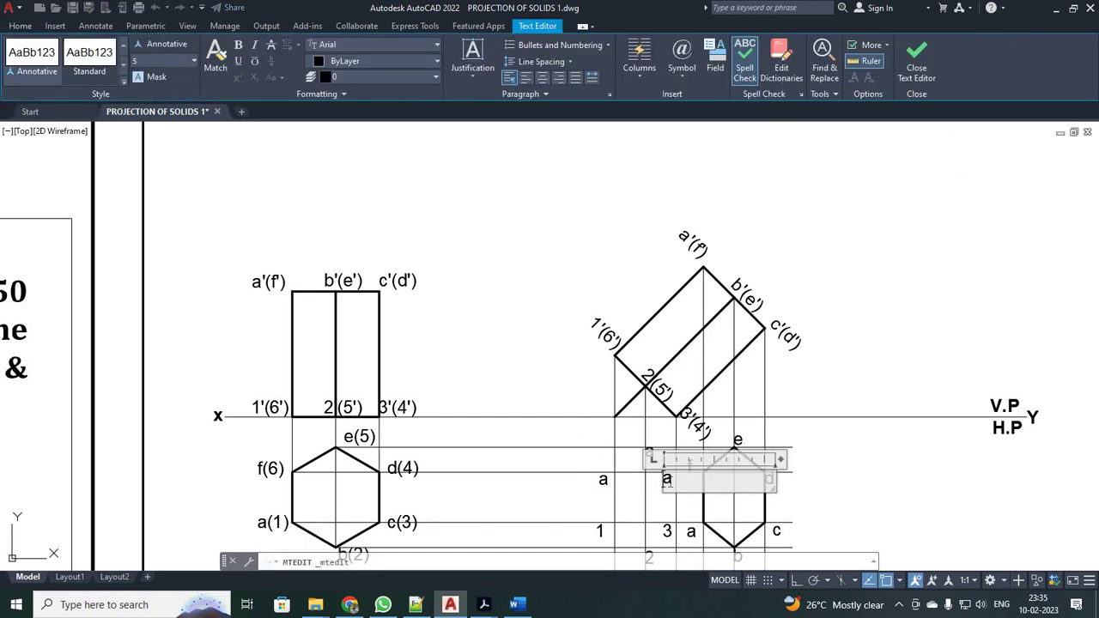
left_click(901, 76)
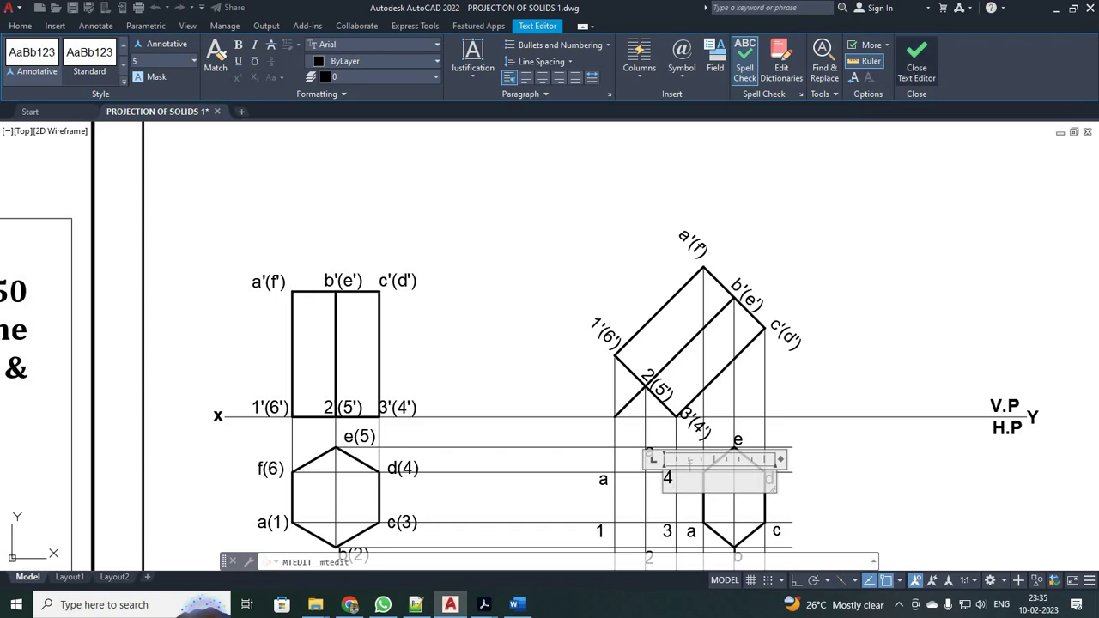
double_click(648, 452)
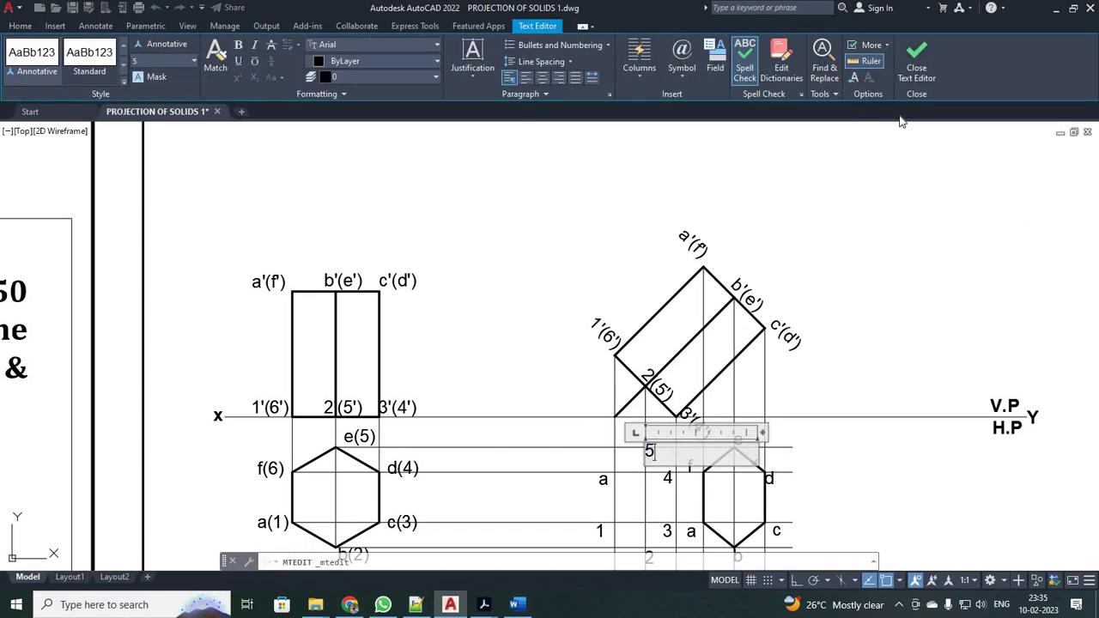
left_click(916, 73)
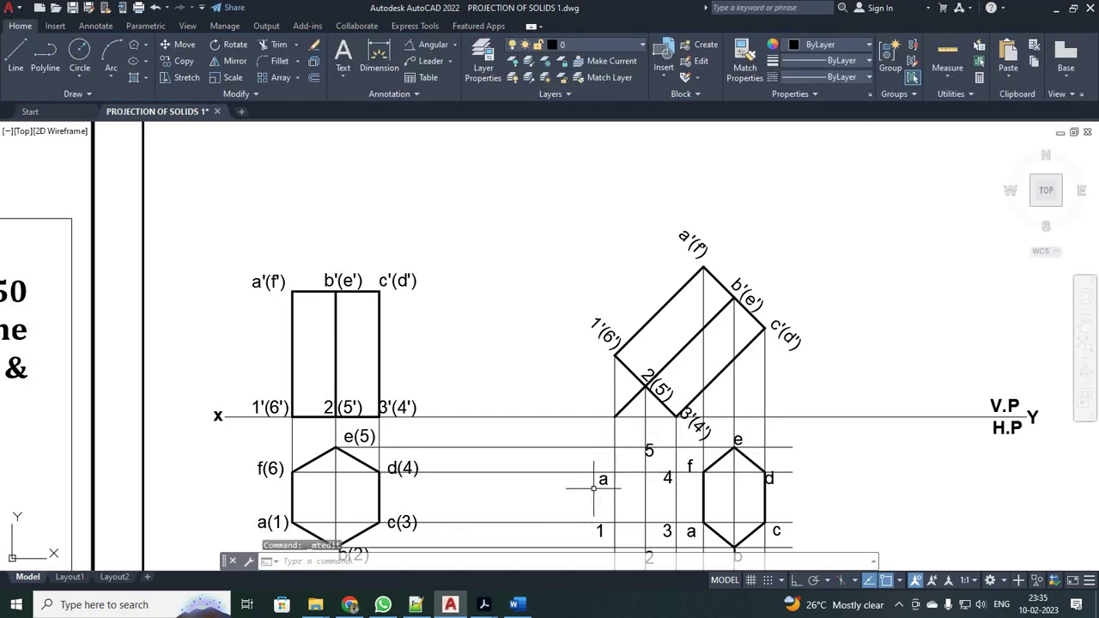
double_click(602, 481)
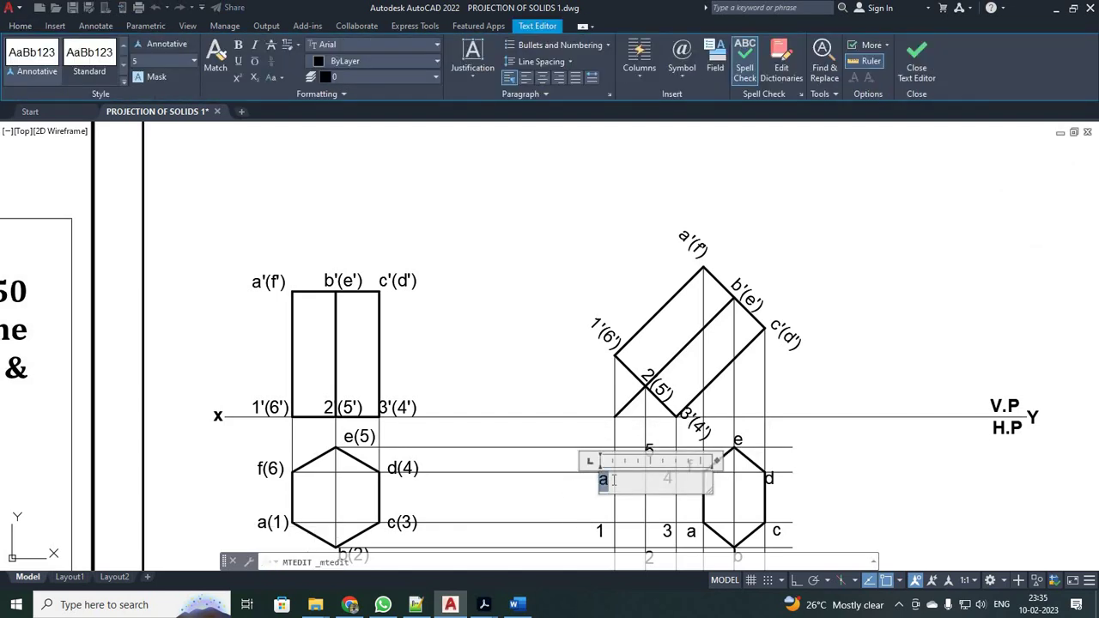
left_click(917, 69)
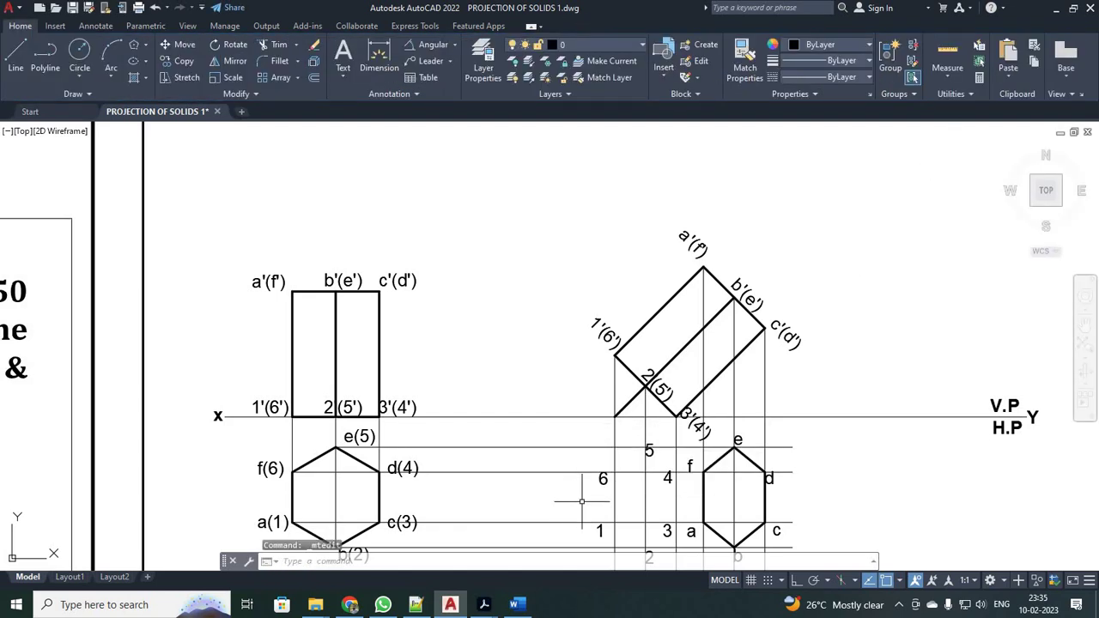
scroll(630, 485, "down", 2)
scroll(684, 481, "up", 4)
scroll(627, 464, "down", 8)
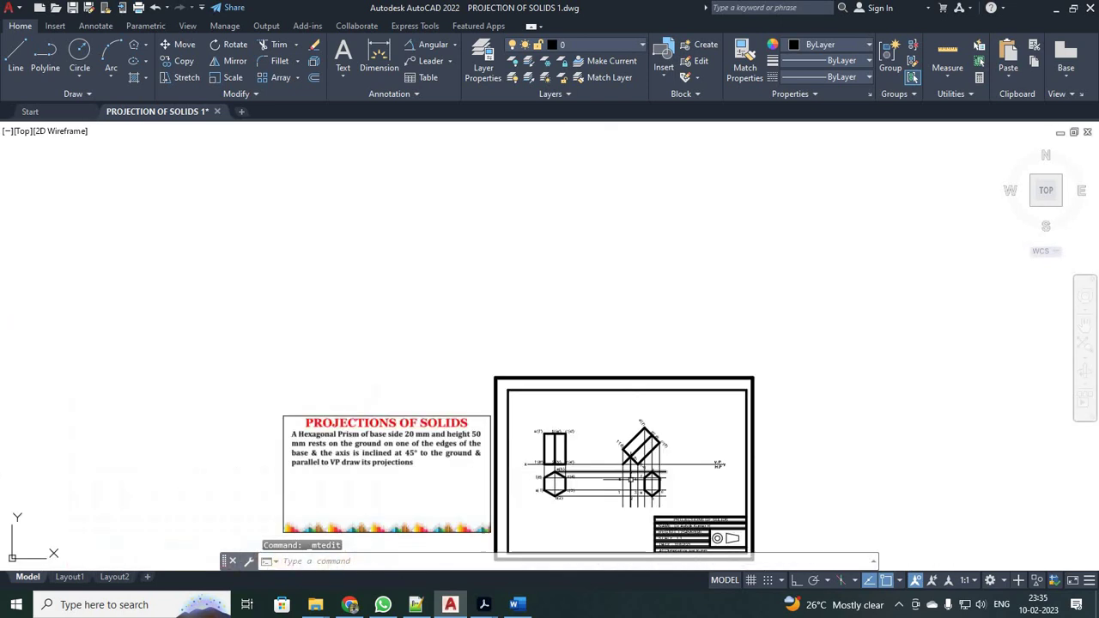
Draw a line from point 1 to point 2 in the middle top view
scroll(613, 454, "up", 8)
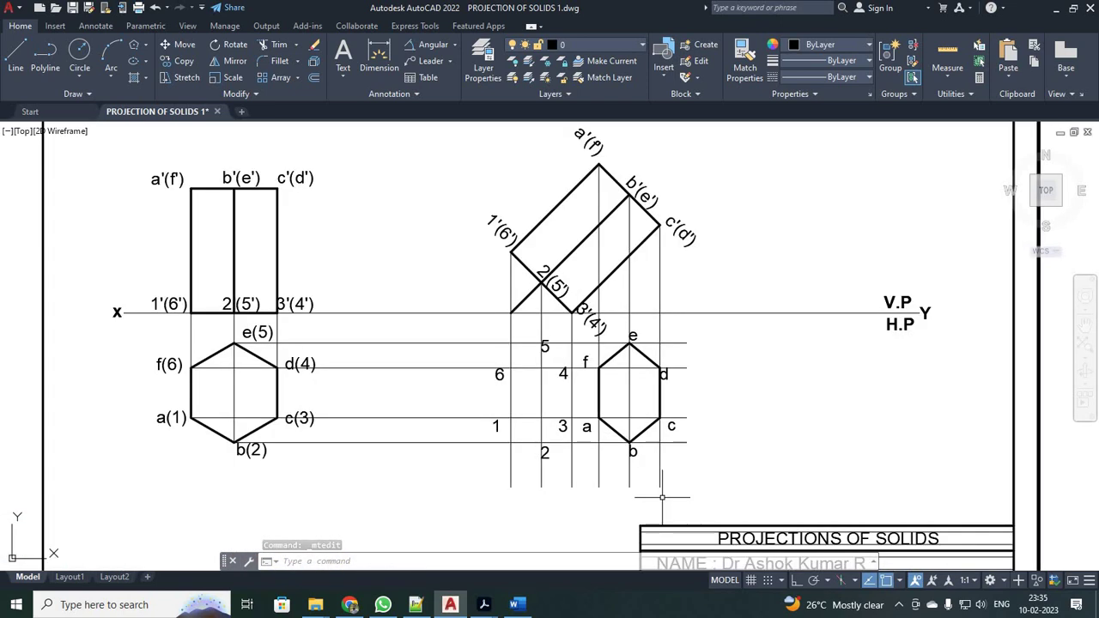
scroll(662, 496, "down", 2)
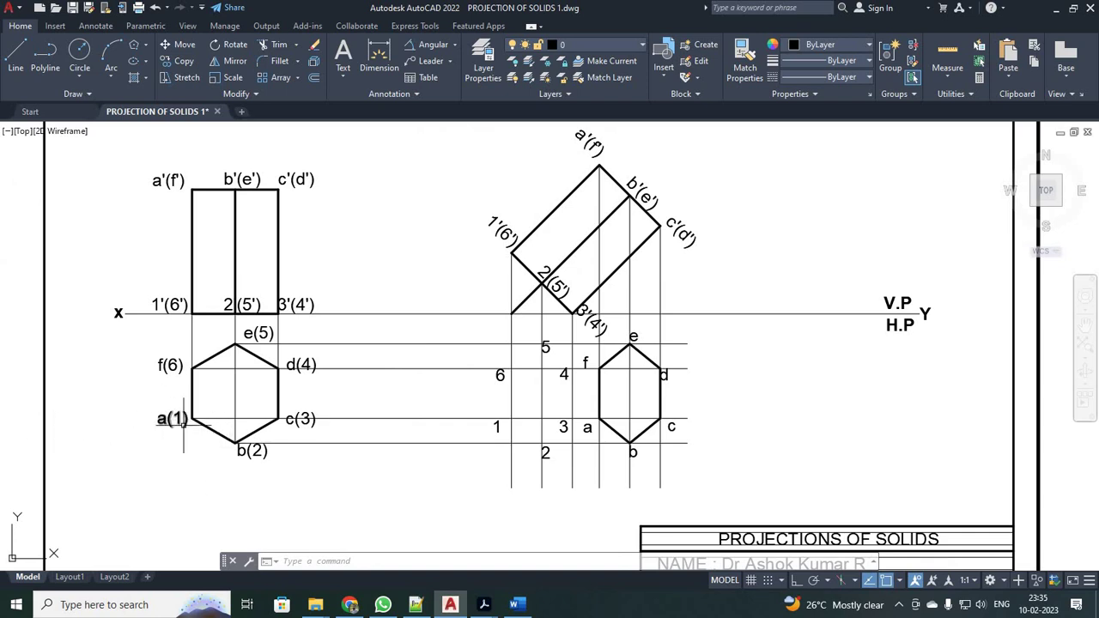
left_click(17, 52)
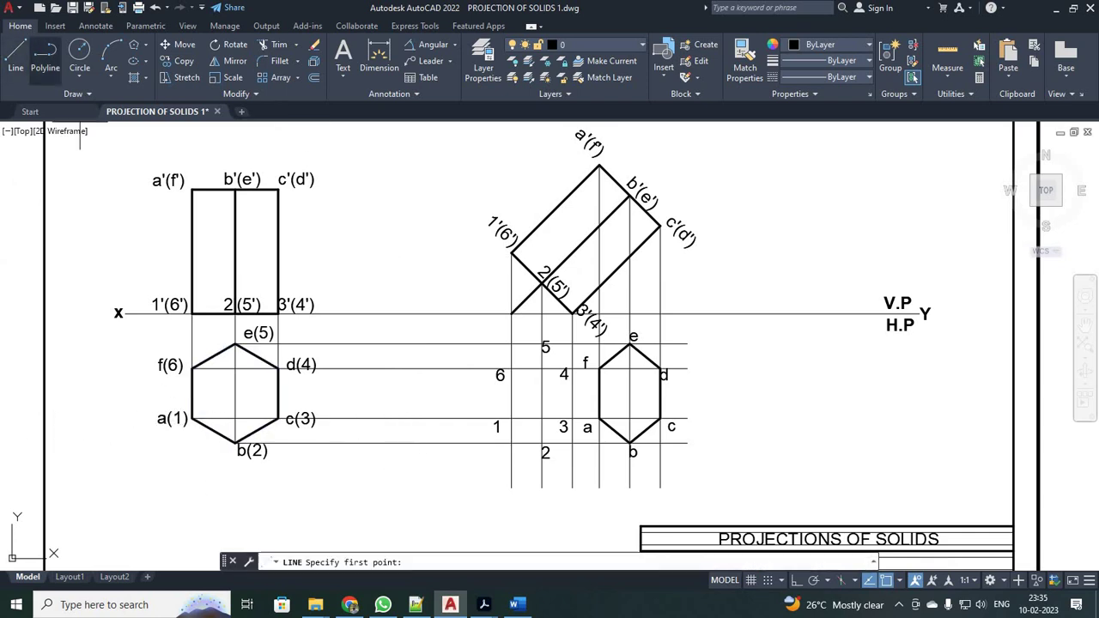
left_click(511, 418)
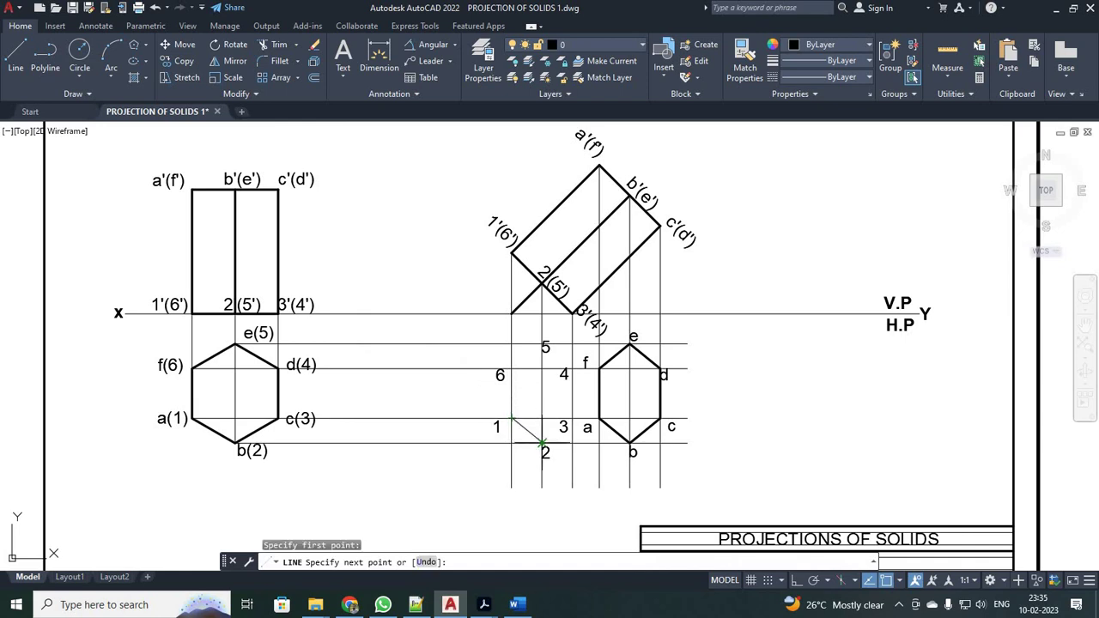
left_click(542, 443)
key("Escape")
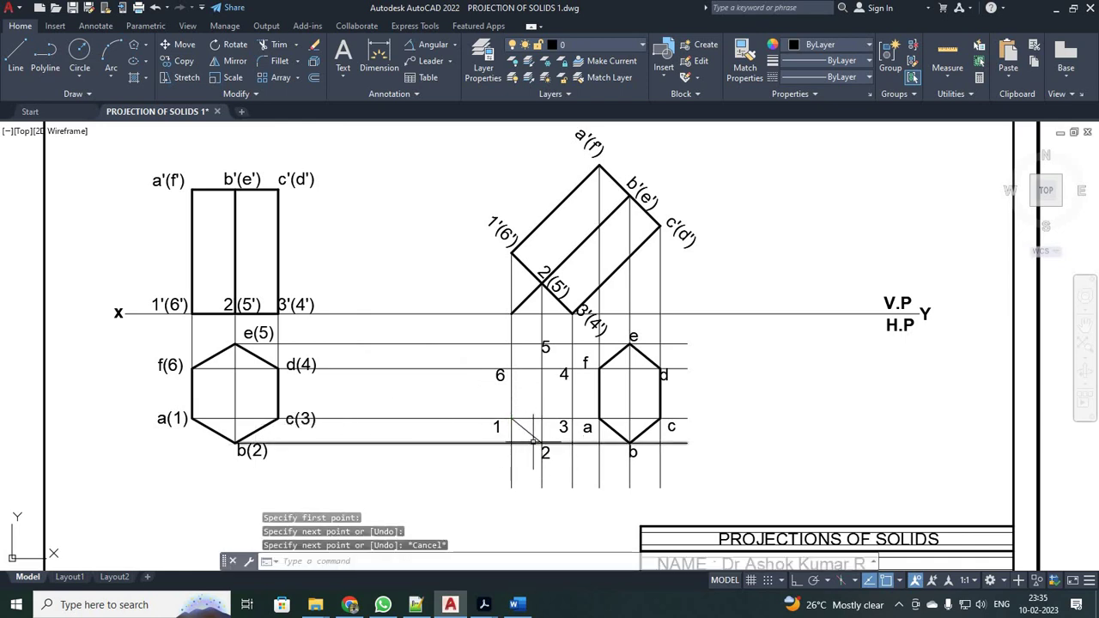
Trace the outline through points 2, 3, 4, 5, 6 and back to 1
scroll(535, 441, "up", 2)
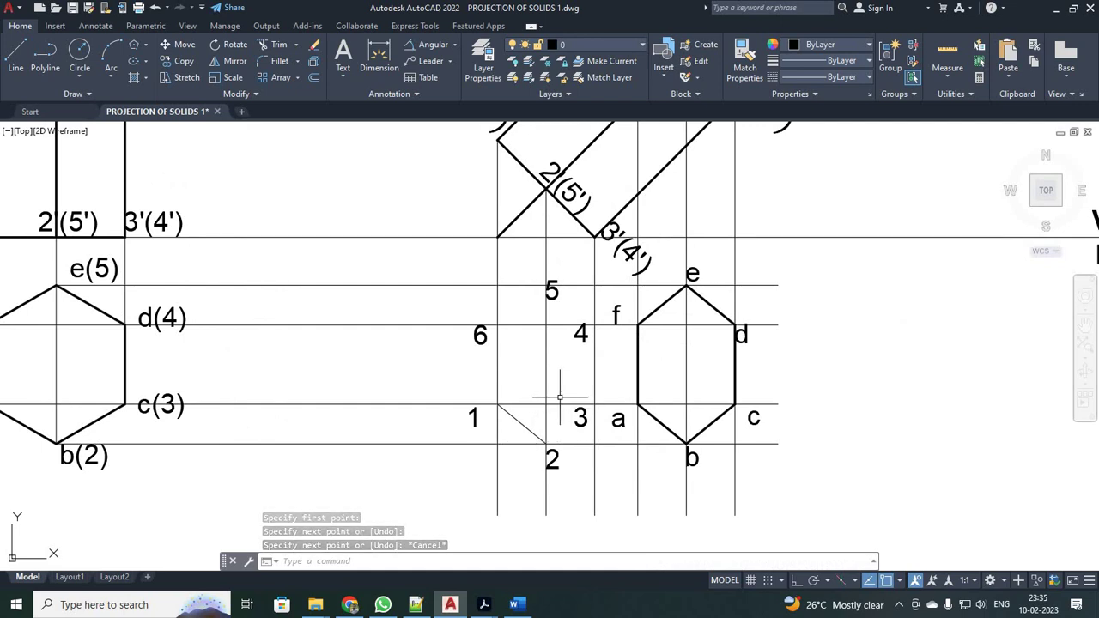
left_click(15, 58)
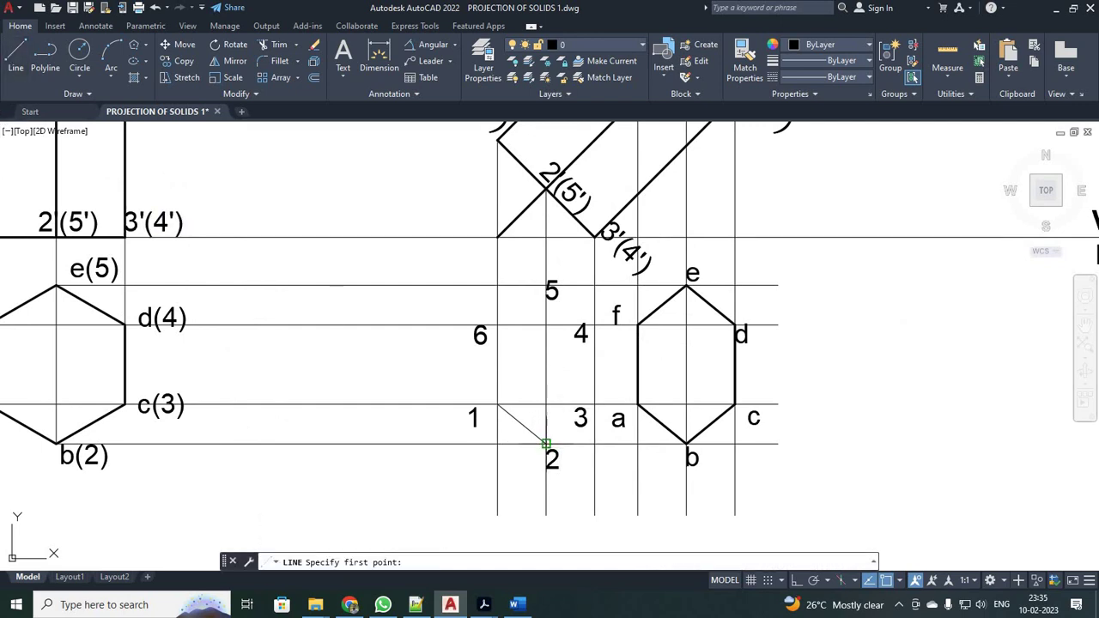
left_click(546, 444)
left_click(595, 403)
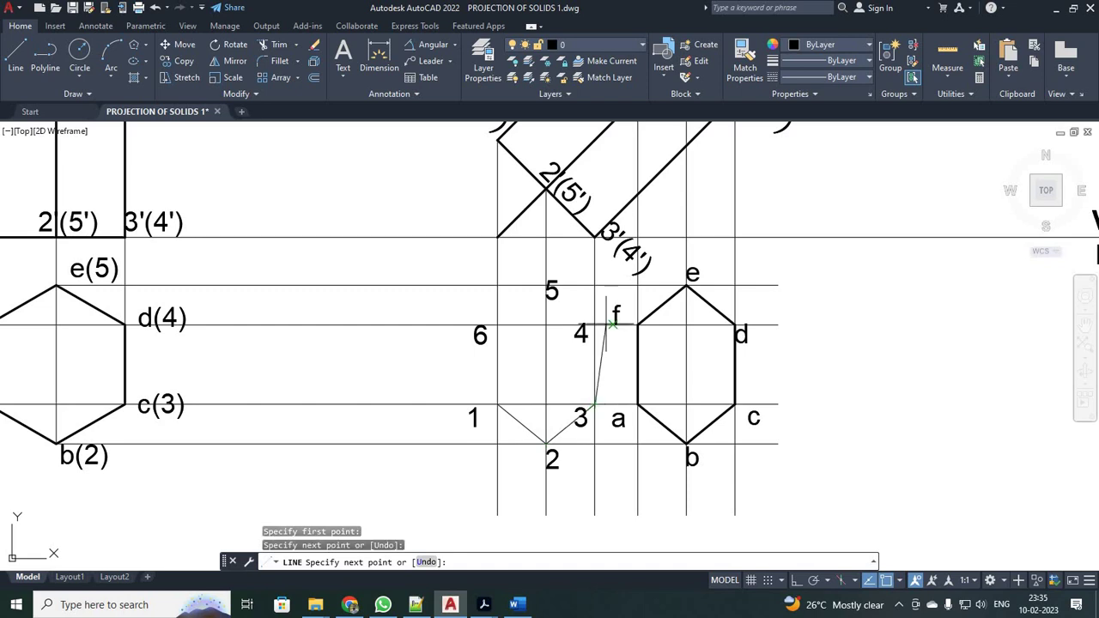
left_click(594, 325)
left_click(546, 284)
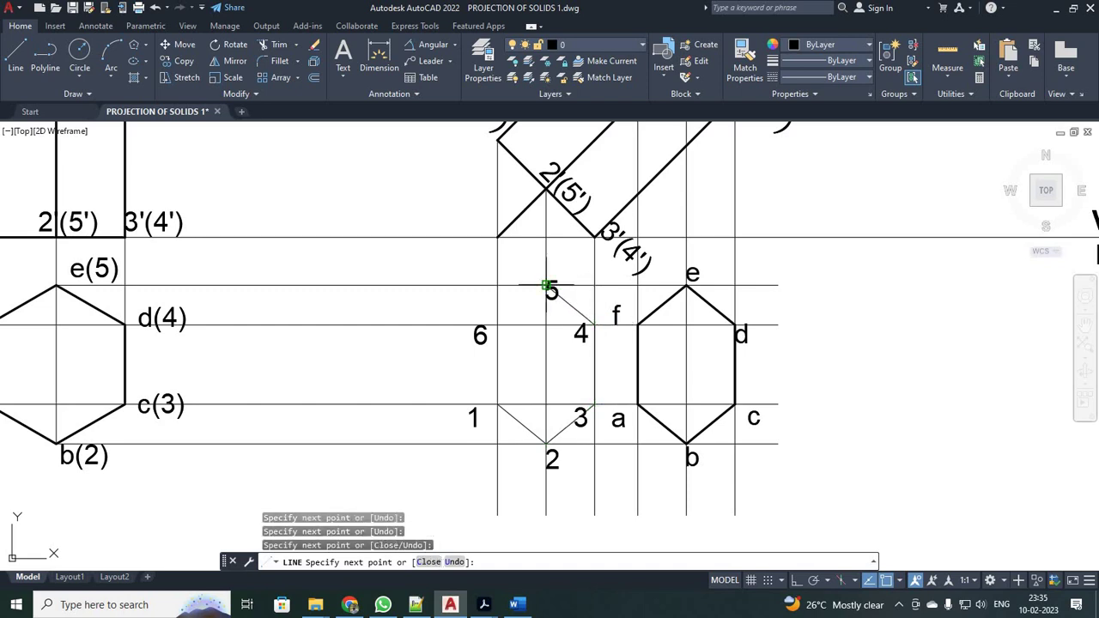
left_click(497, 324)
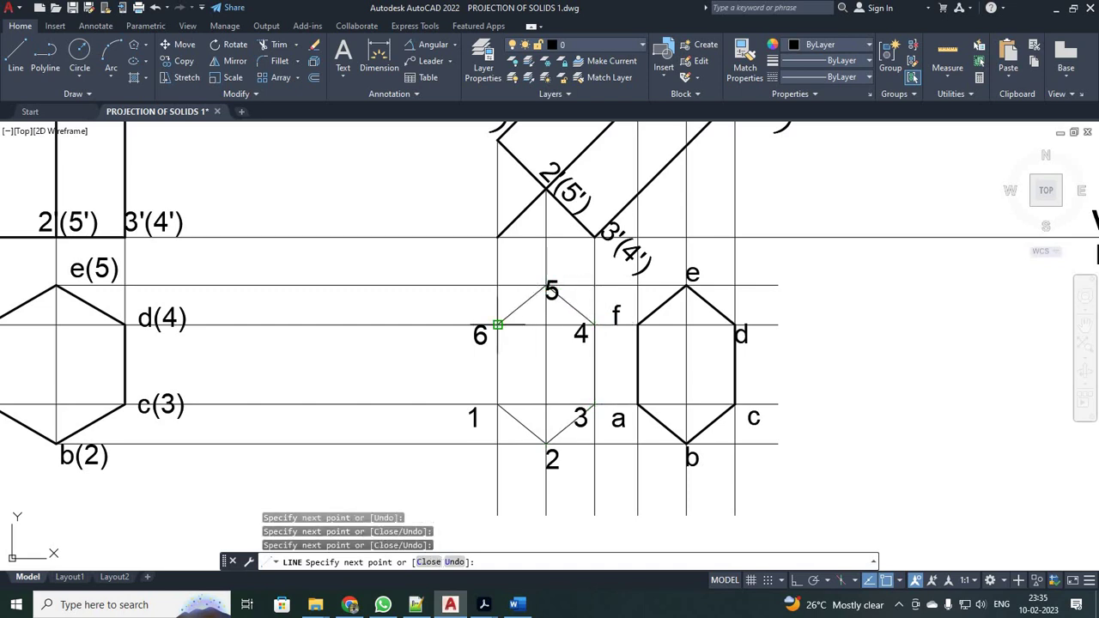
left_click(497, 403)
key("Escape")
left_click(462, 262)
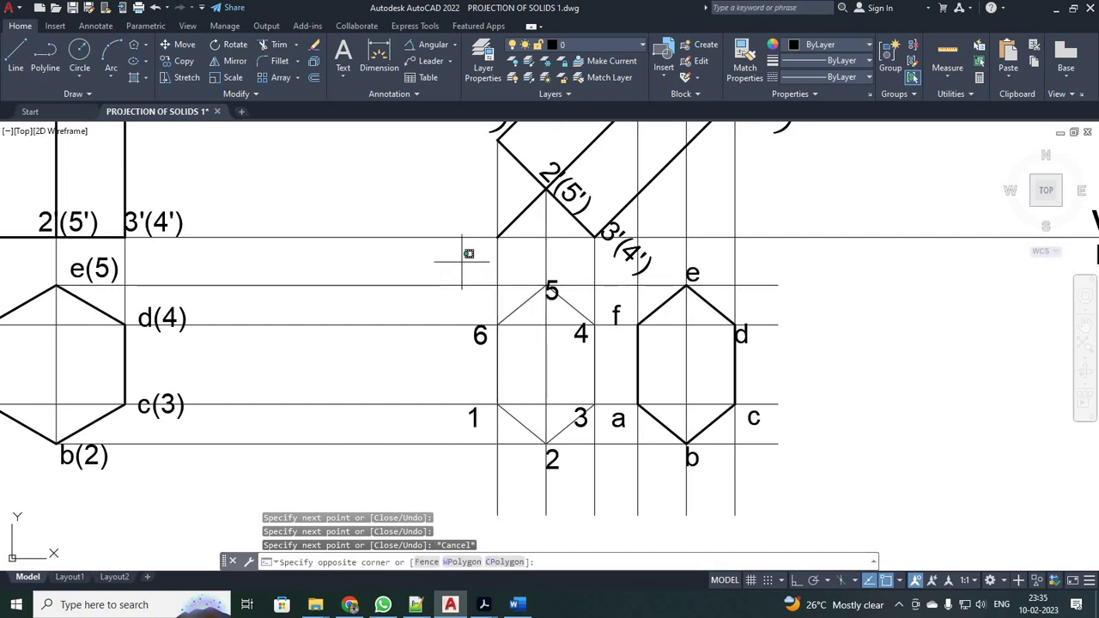
Change the six lines of hexagon 1–6 to a 0.35 mm lineweight
left_click(606, 460)
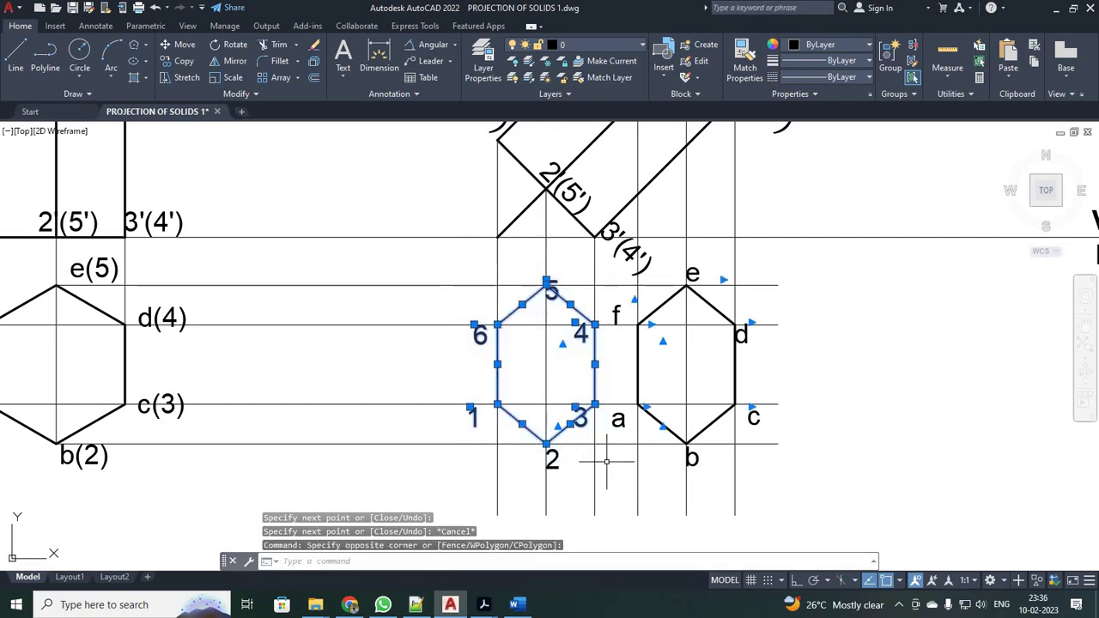
left_click(815, 56)
scroll(814, 208, "down", 2)
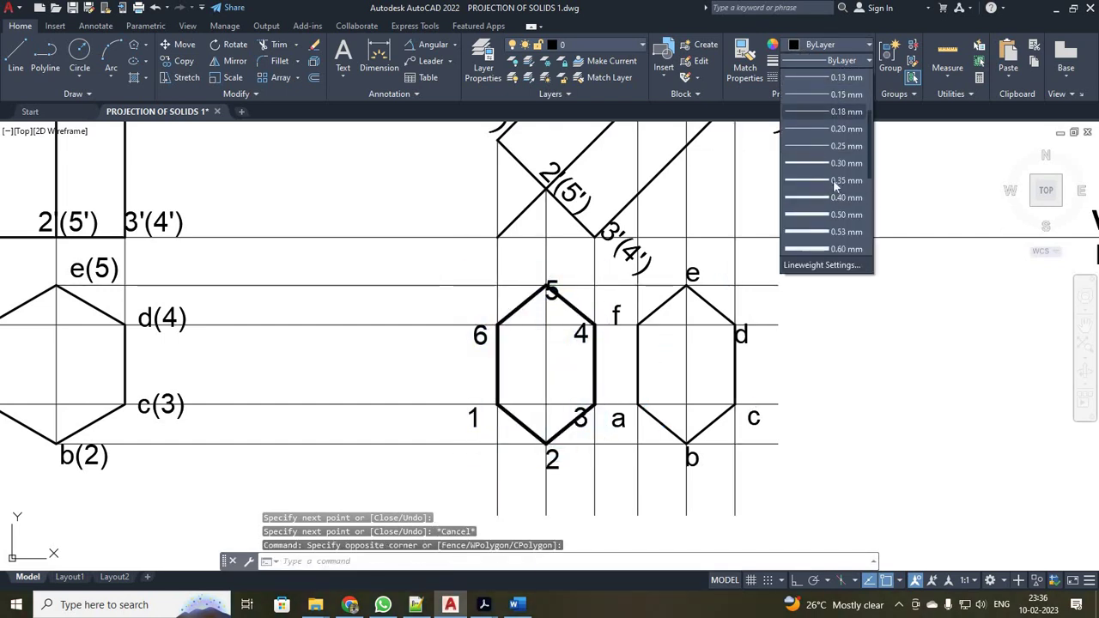
left_click(832, 179)
key("Escape")
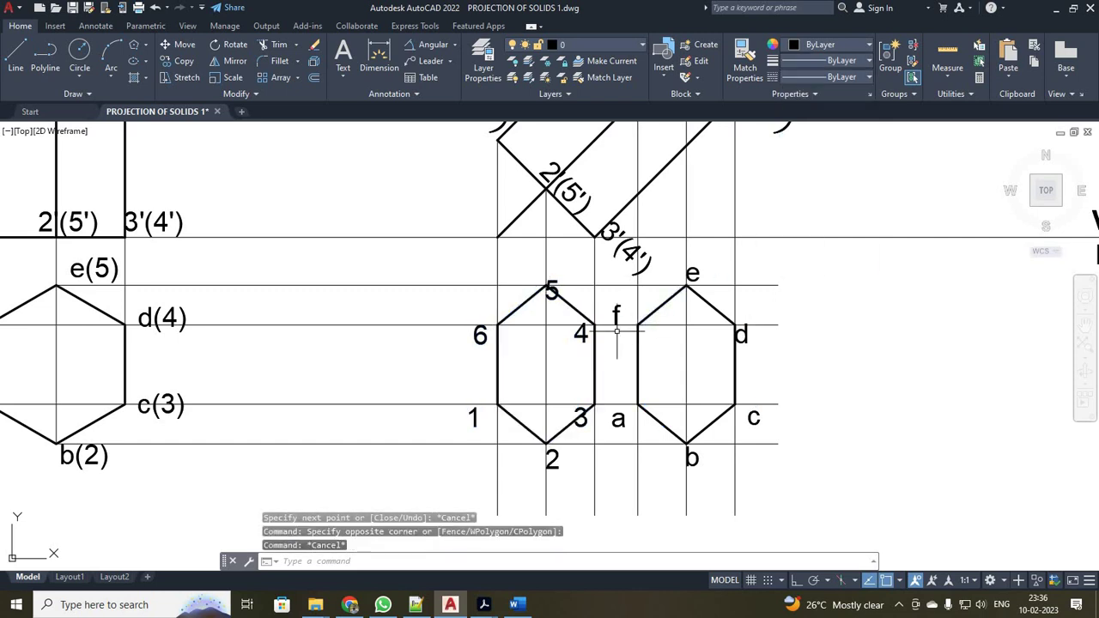
left_click(556, 280)
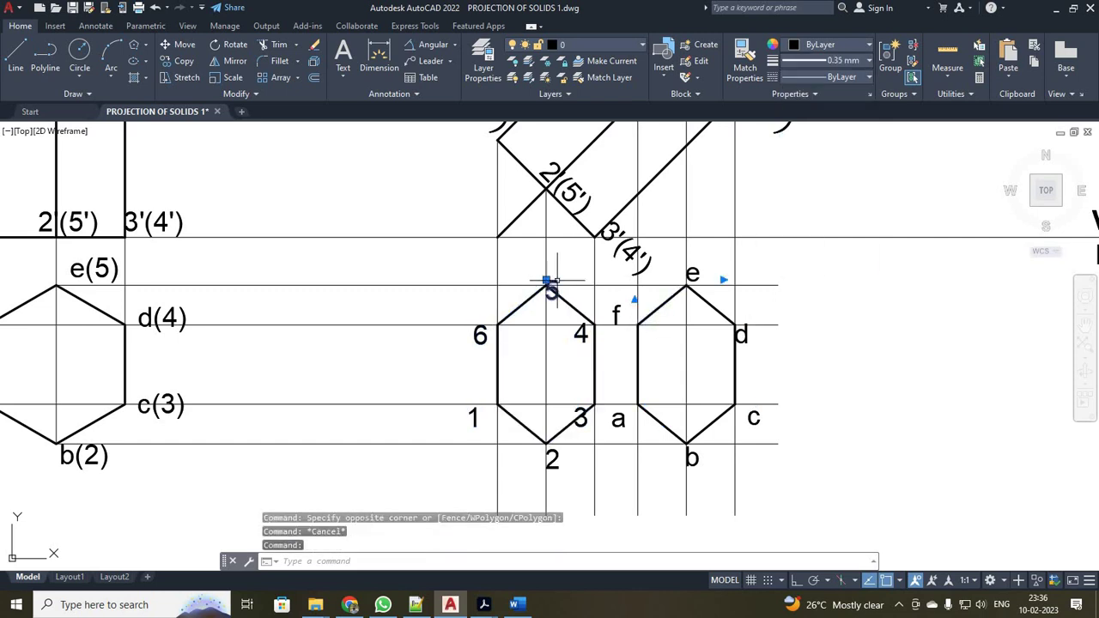
Move label 3 higher so it sits clear of the hexagon edge
type("m")
key("Return")
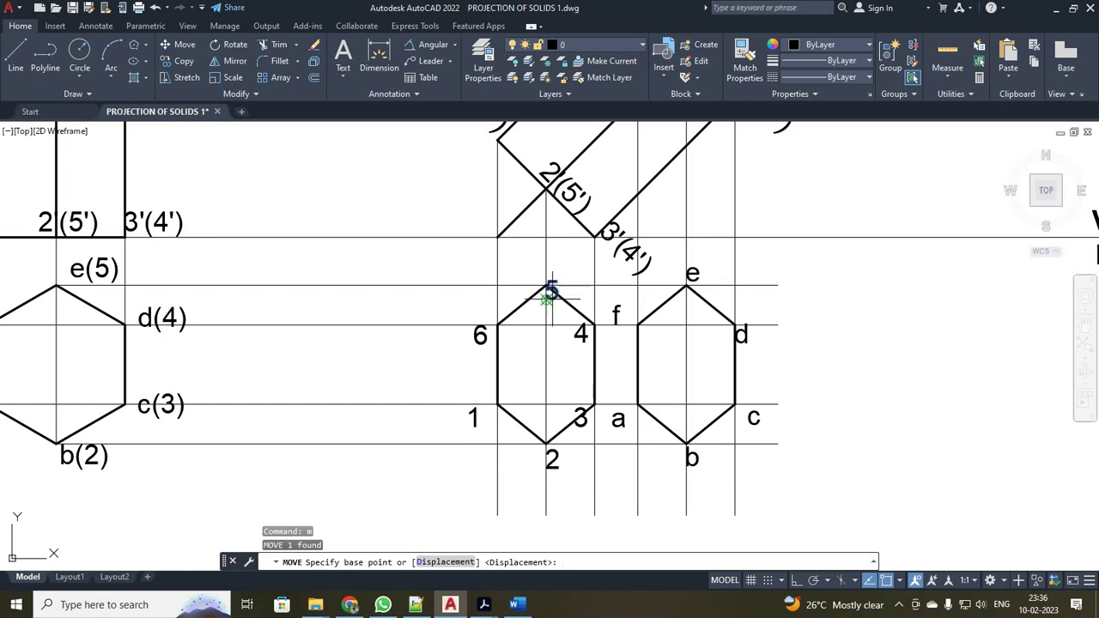
left_click(550, 289)
key("Escape")
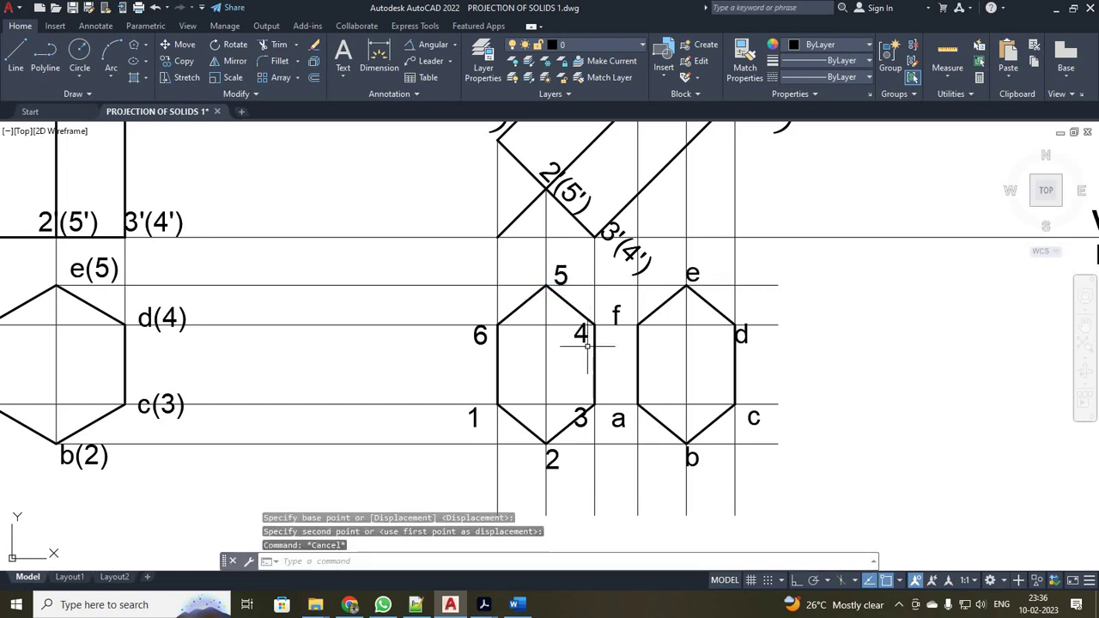
left_click(582, 417)
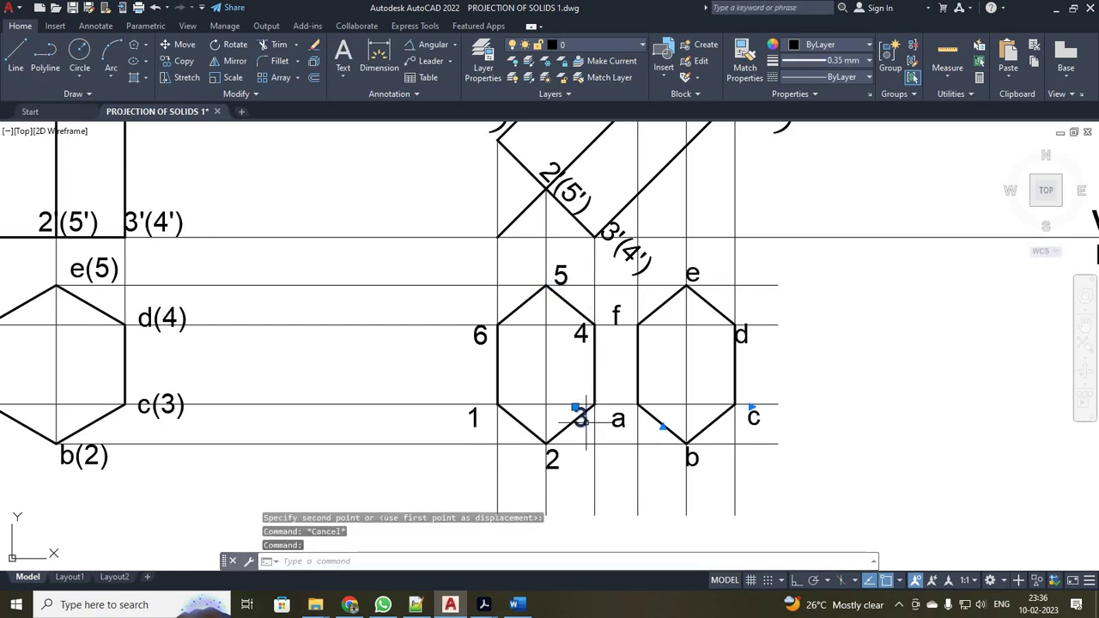
type("m")
key("Return")
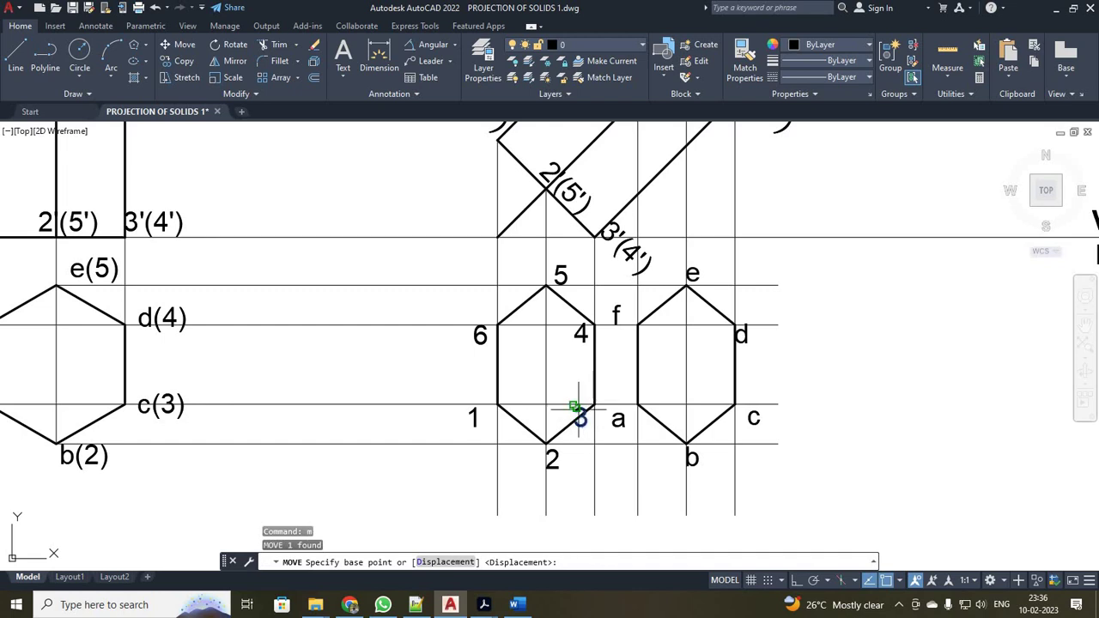
left_click(575, 407)
left_click(576, 378)
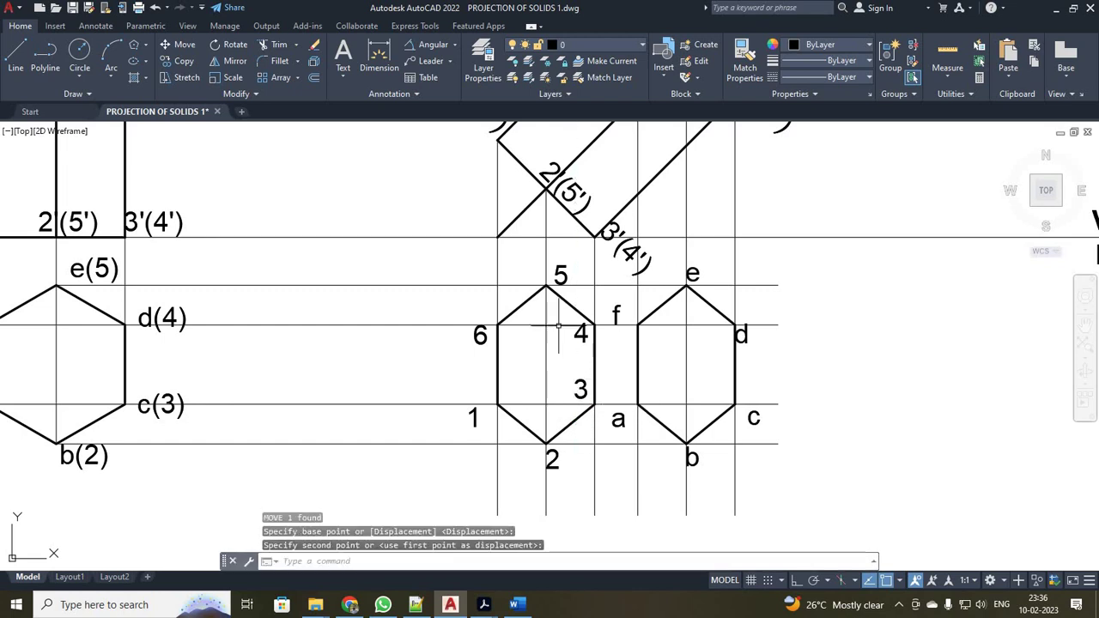
Move label 4 slightly lower, clear of the hexagon corner
left_click(580, 333)
left_click(582, 333)
type("m")
key("Return")
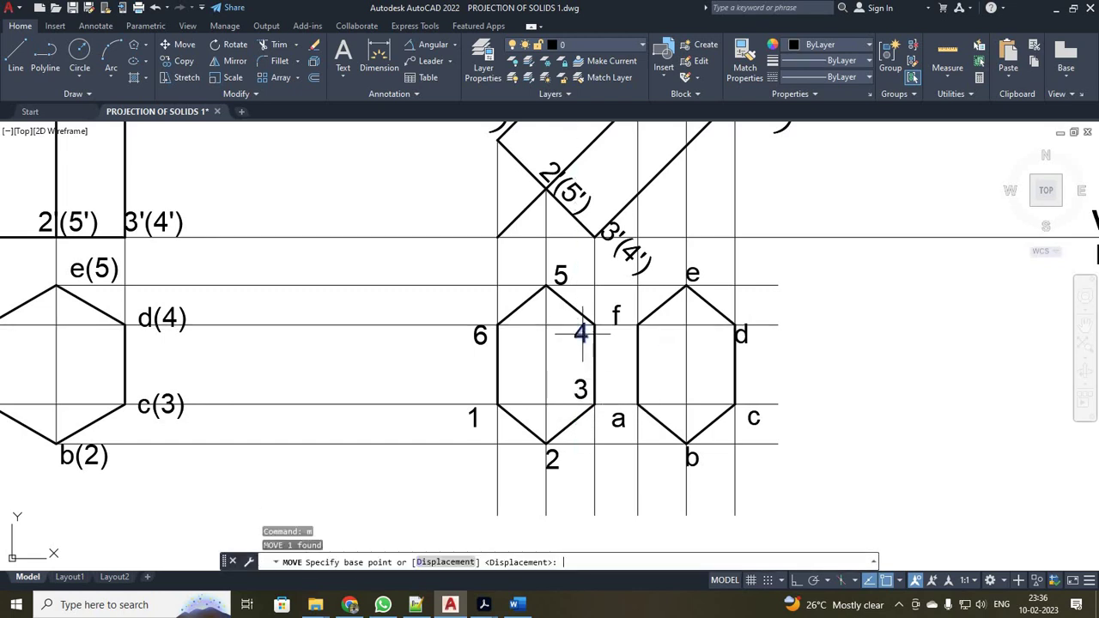
left_click(575, 341)
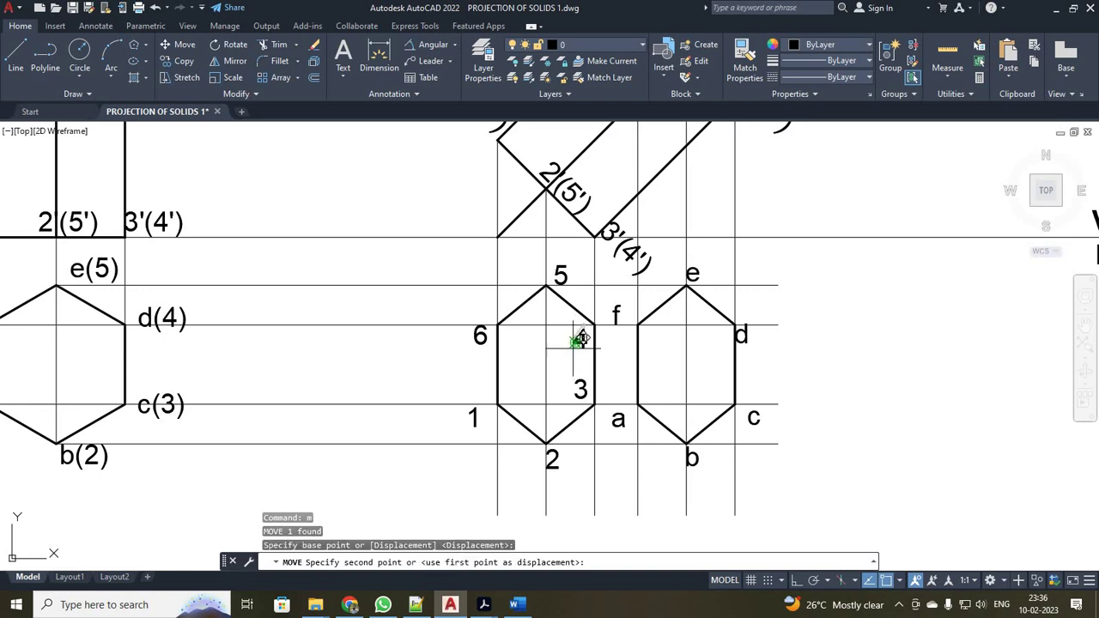
left_click(575, 349)
key("Escape")
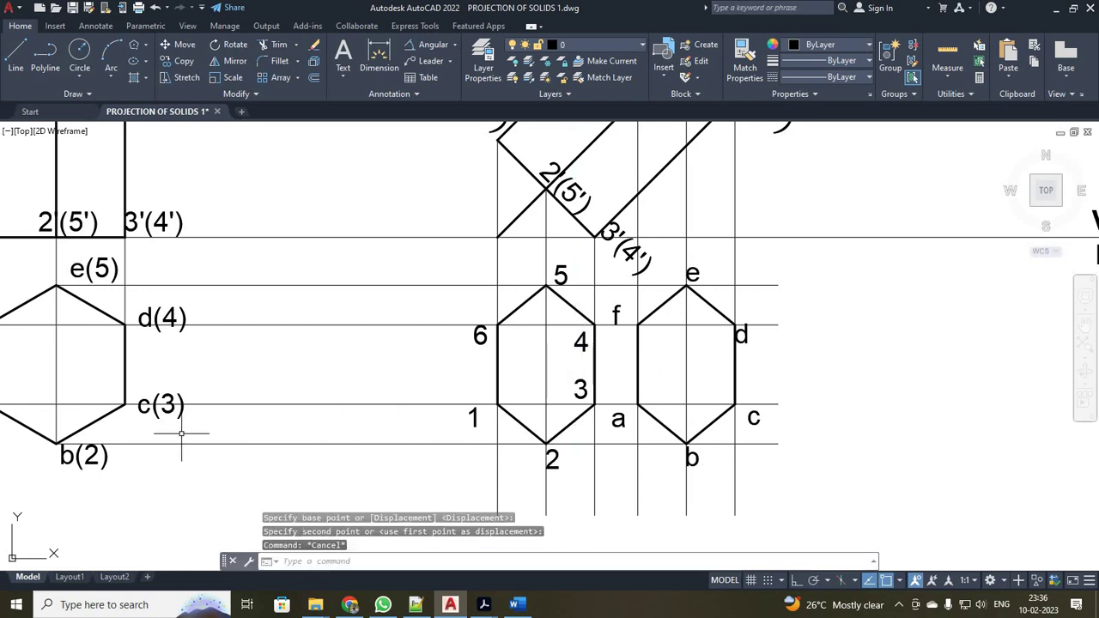
scroll(166, 433, "down", 2)
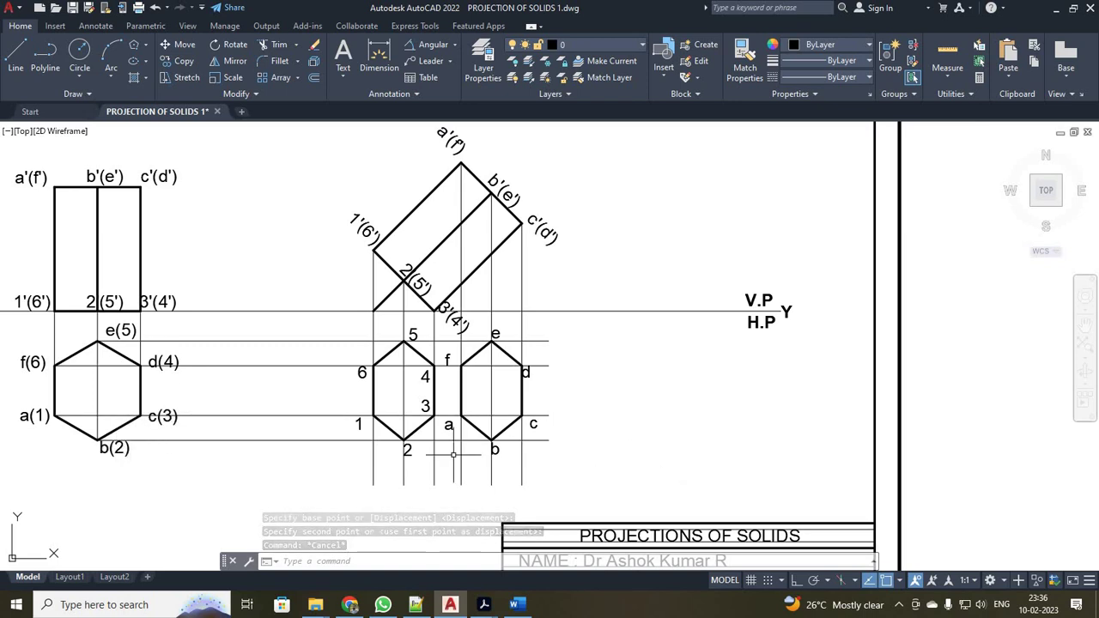
scroll(453, 454, "up", 2)
Give hexagon edges 2–3, 3–4 and 4–5 the DASHED2 linetype
left_click(405, 408)
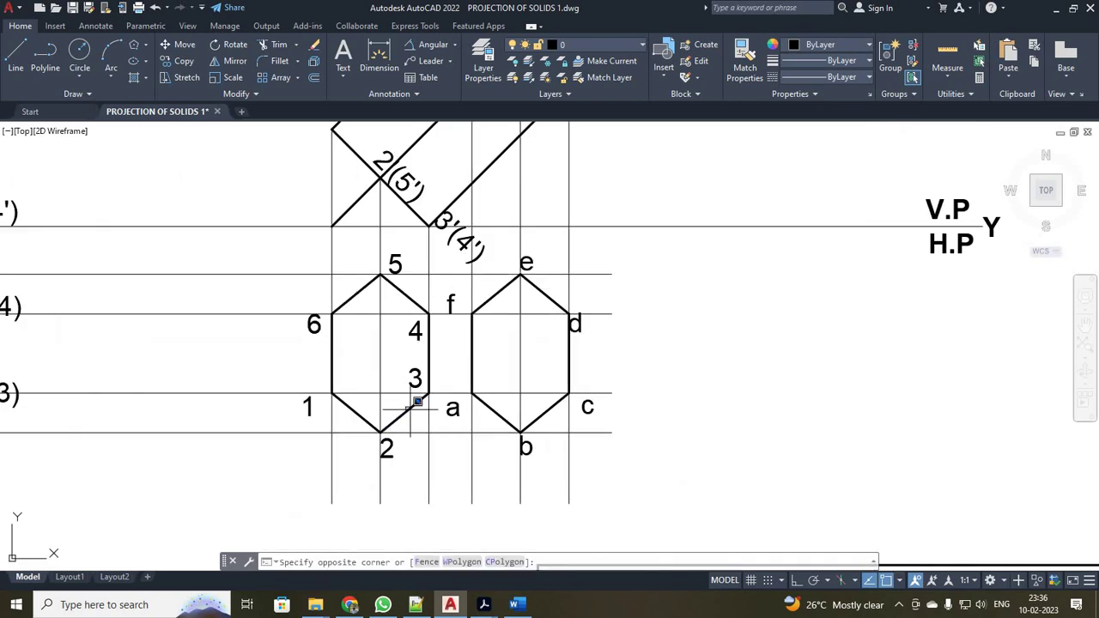
left_click(417, 402)
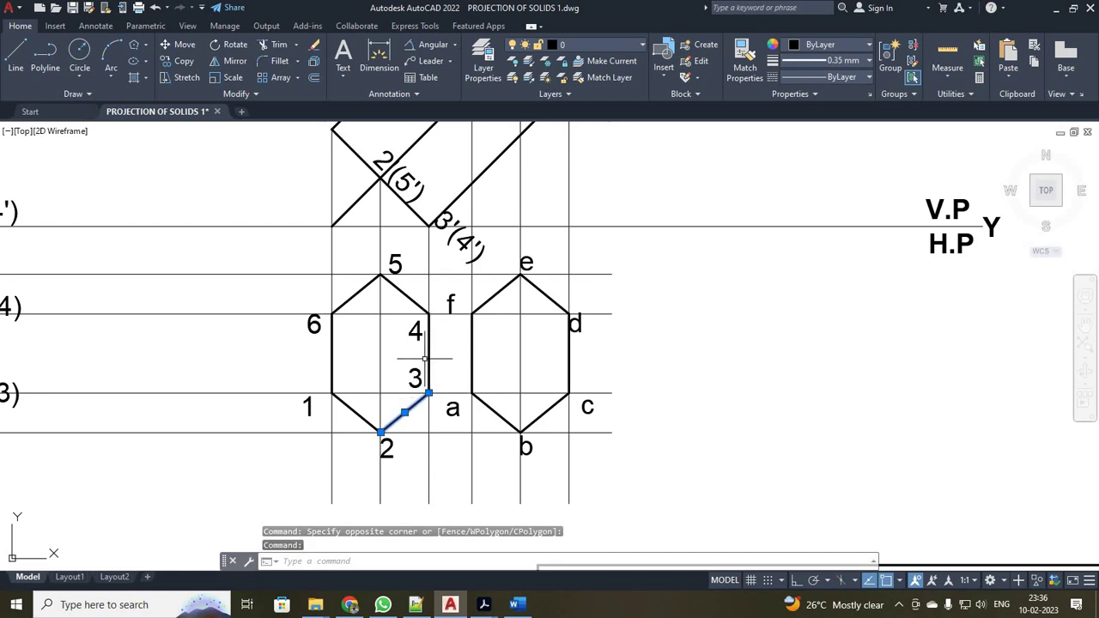
scroll(425, 356, "down", 2)
left_click(427, 360)
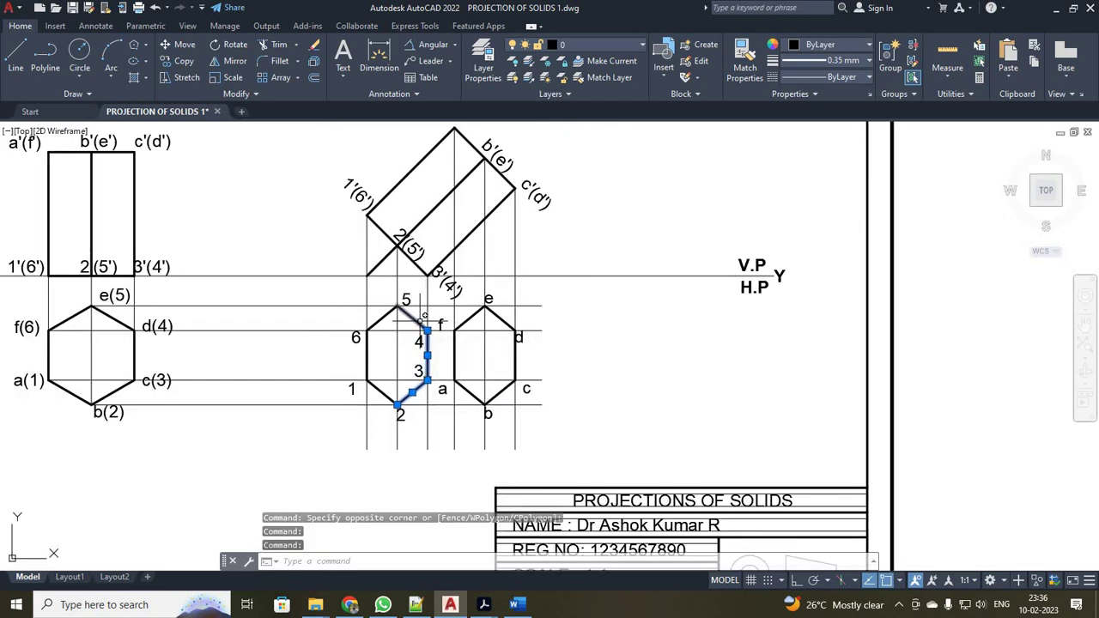
left_click(419, 319)
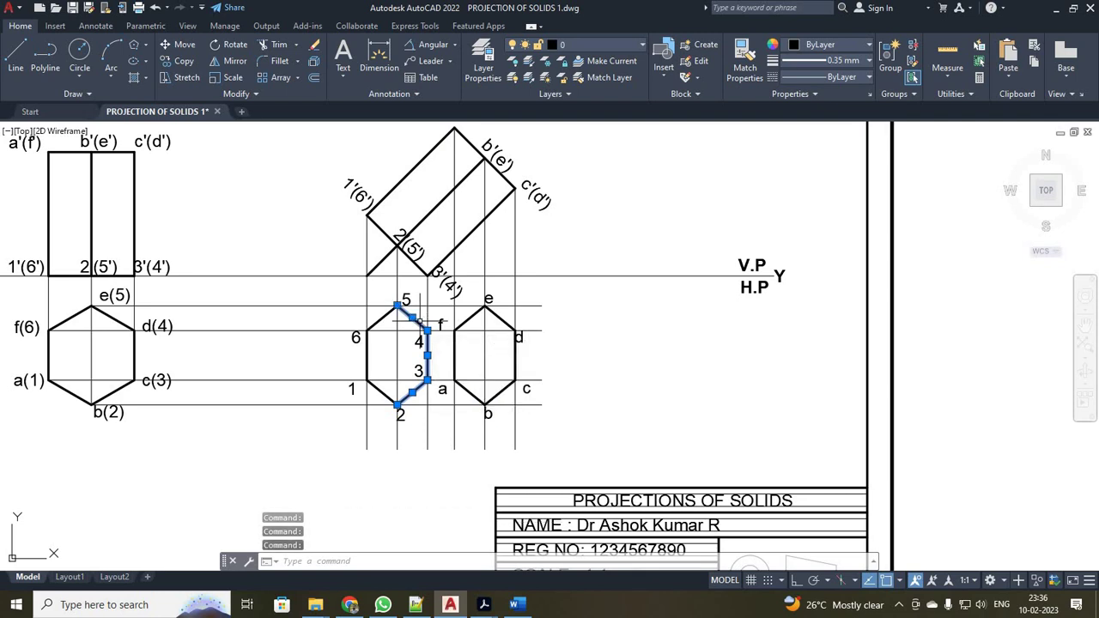
left_click(850, 78)
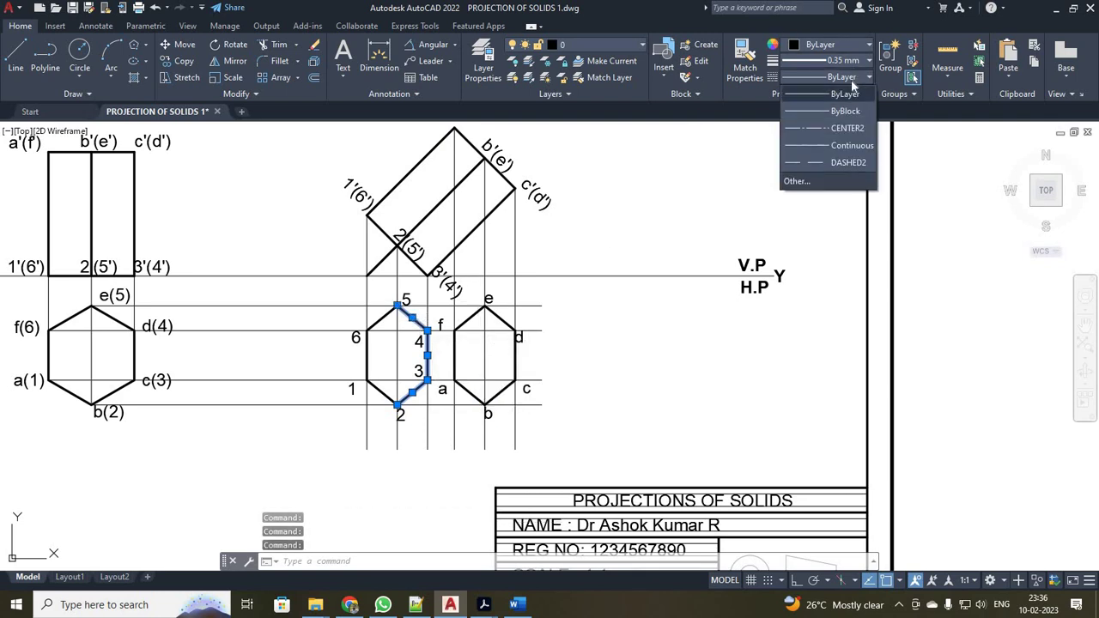
left_click(845, 162)
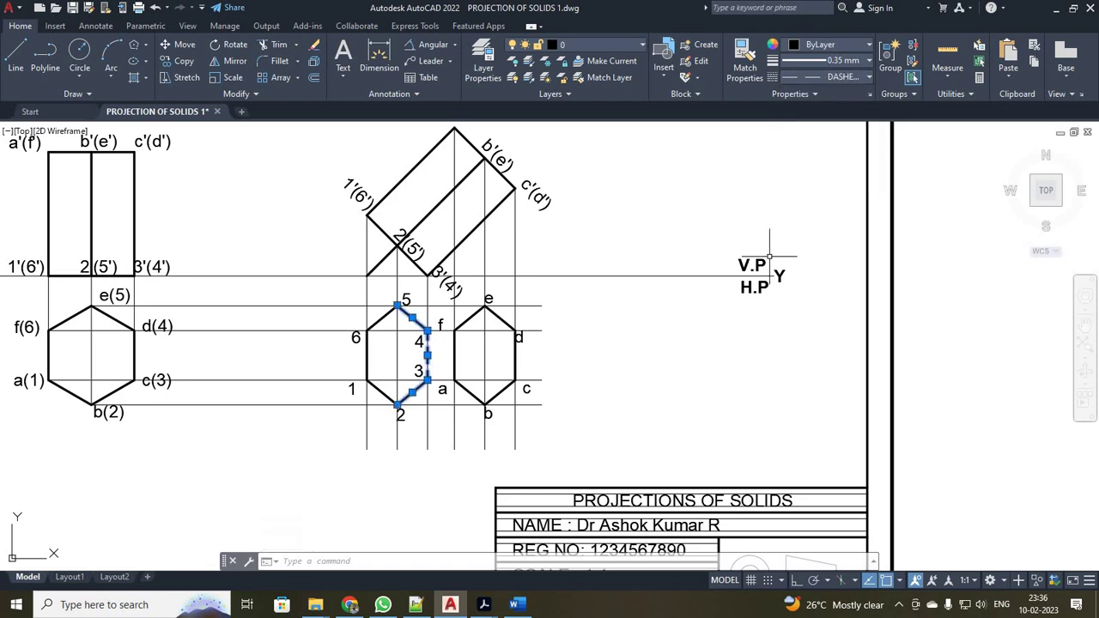
key("Escape")
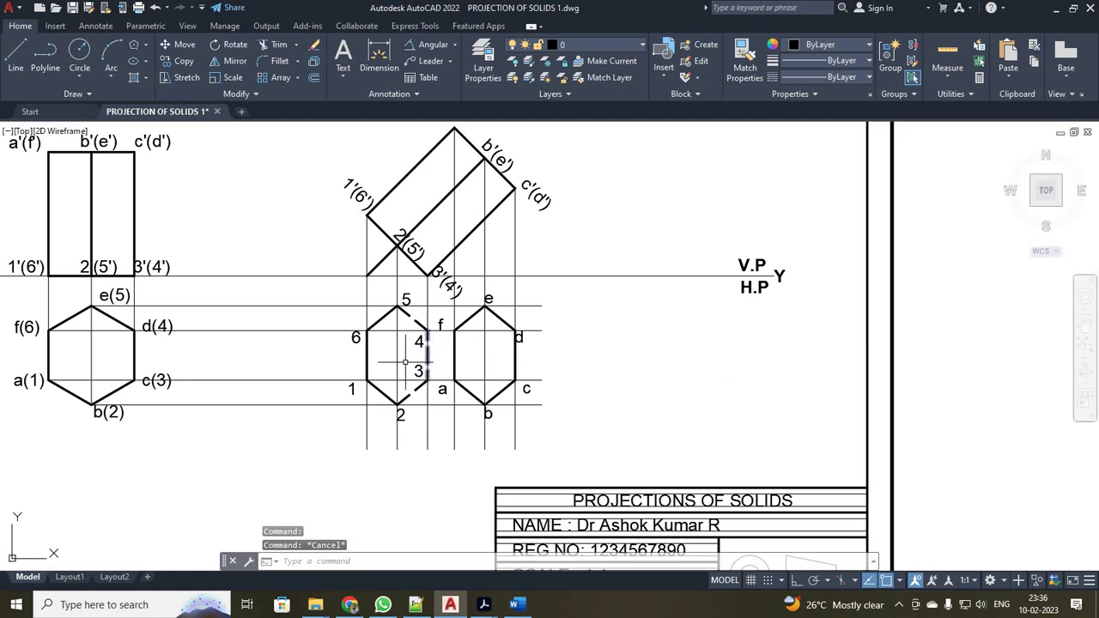
Draw the solid edge from point 5 across to point e
left_click(16, 53)
left_click(397, 305)
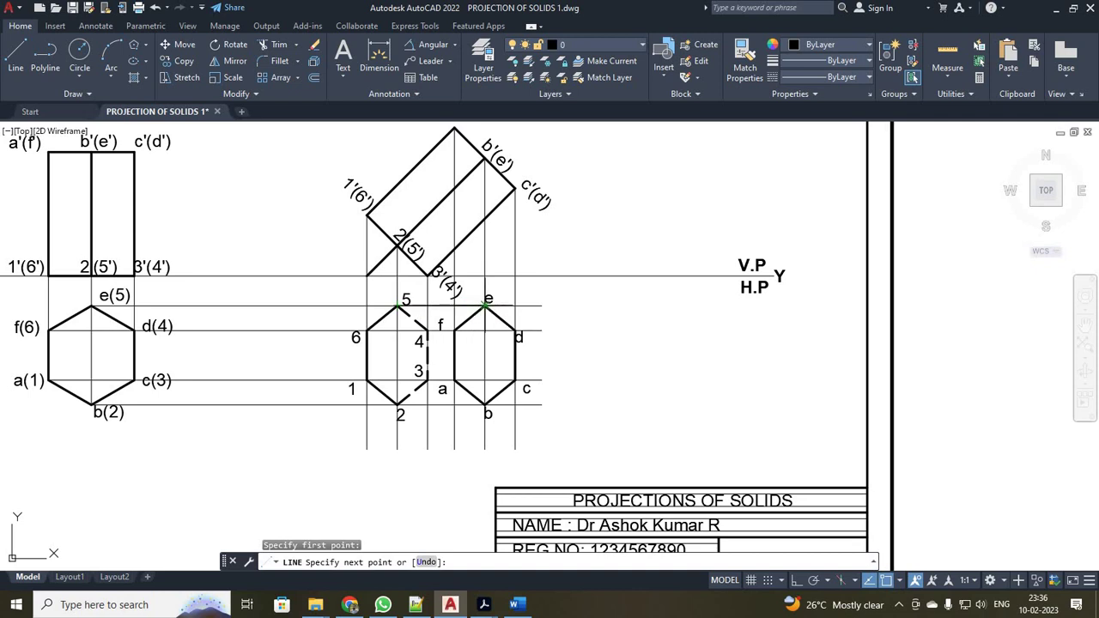
key("Escape")
left_click(853, 67)
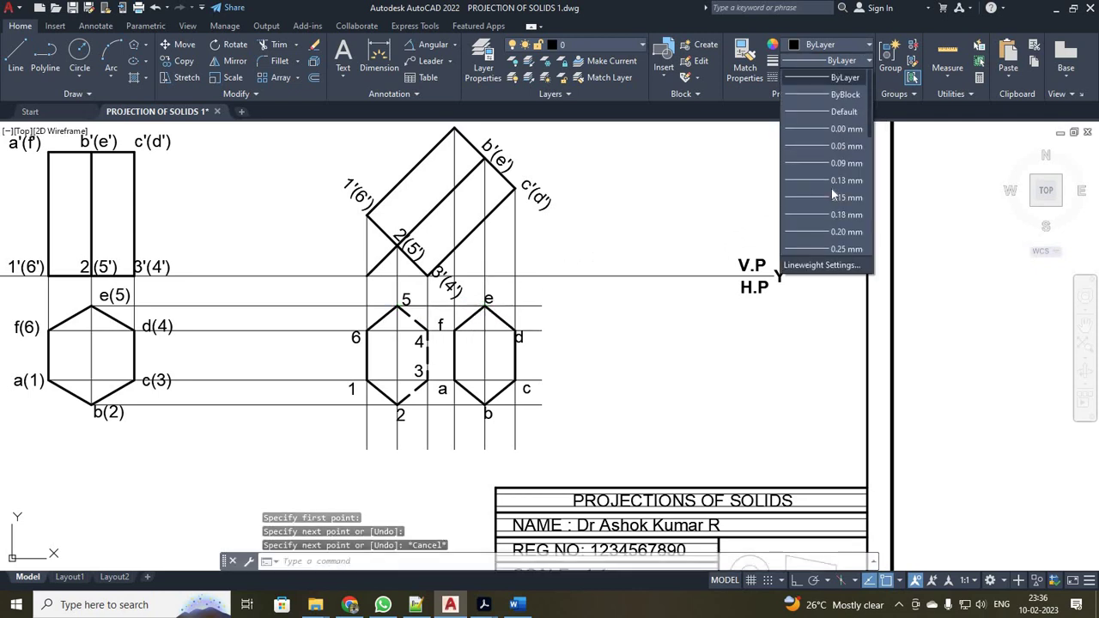
key("Escape")
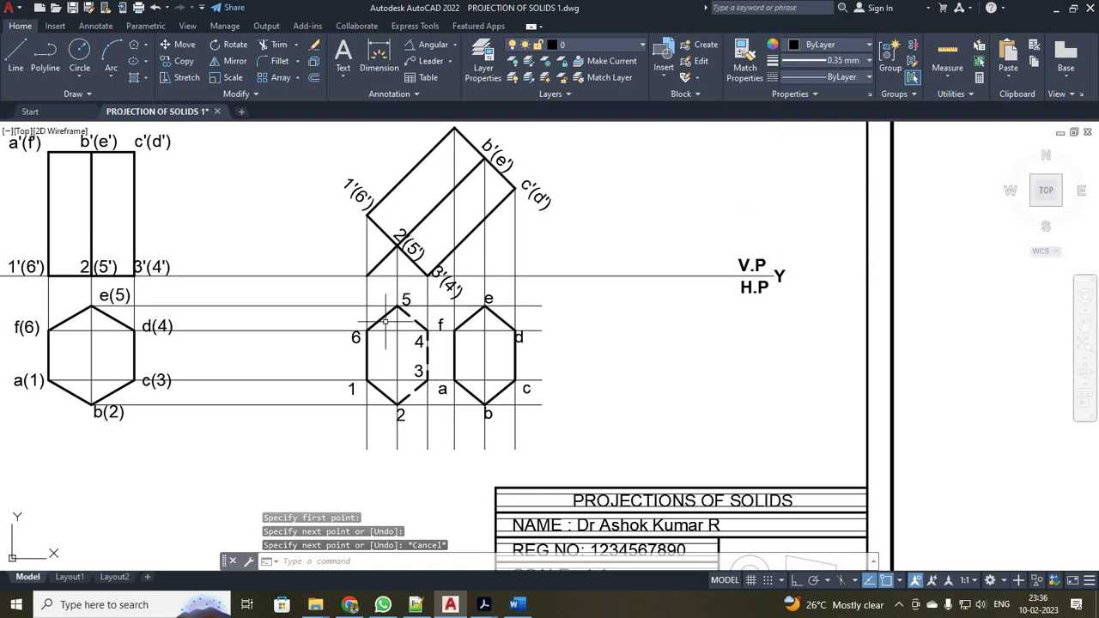
left_click(15, 53)
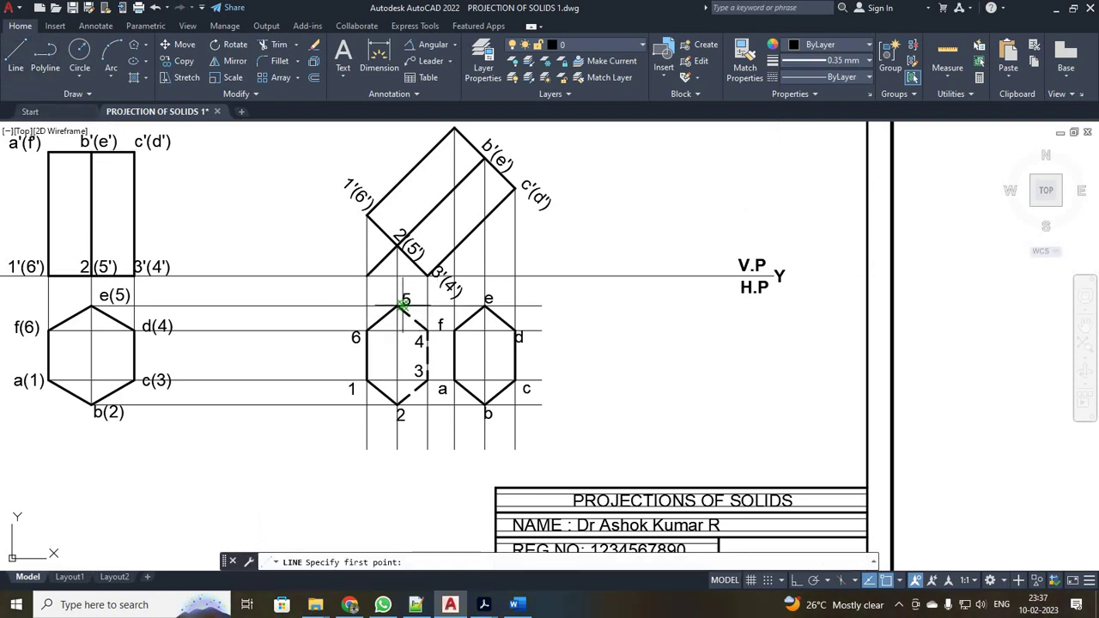
left_click(398, 305)
left_click(486, 305)
key("Escape")
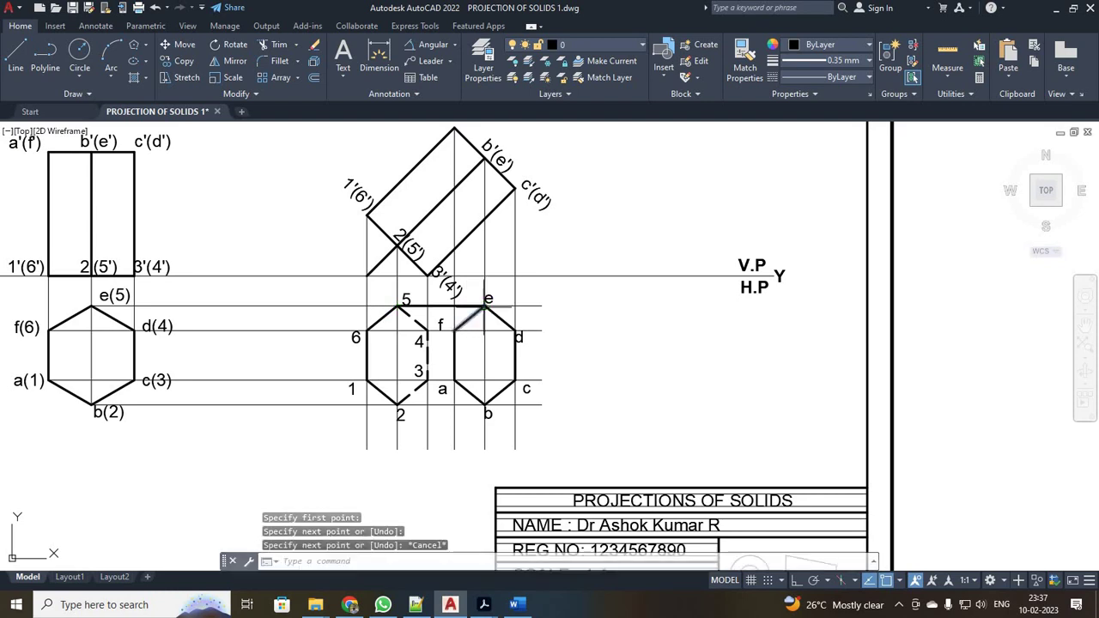
With Ortho on, draw the edge from 6 to f and undo the stray 1–a line
key("F8")
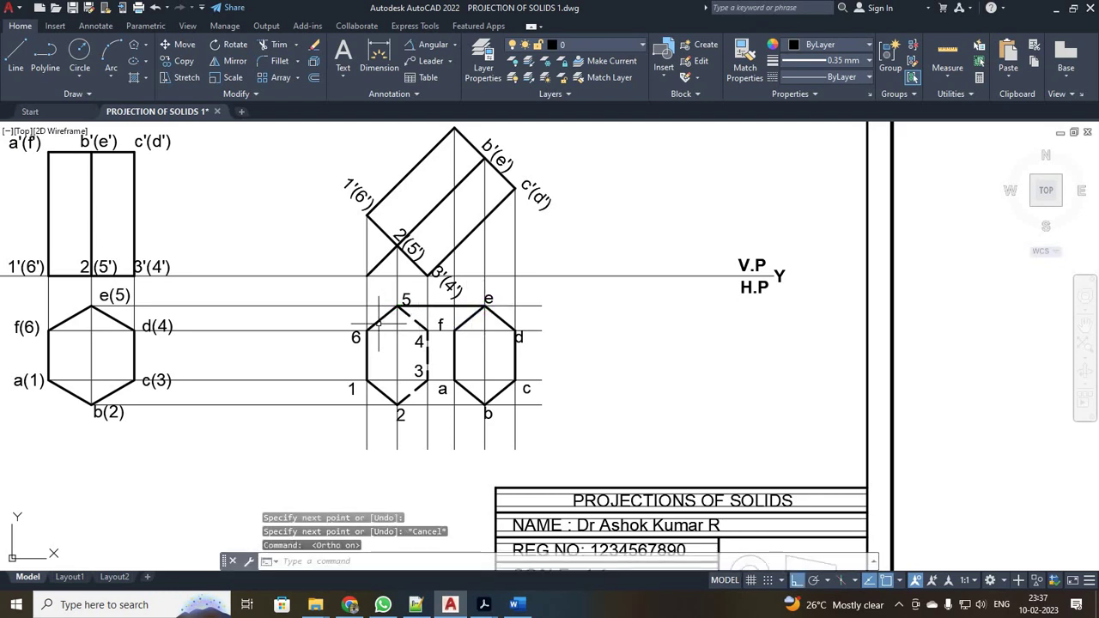
left_click(15, 54)
left_click(367, 331)
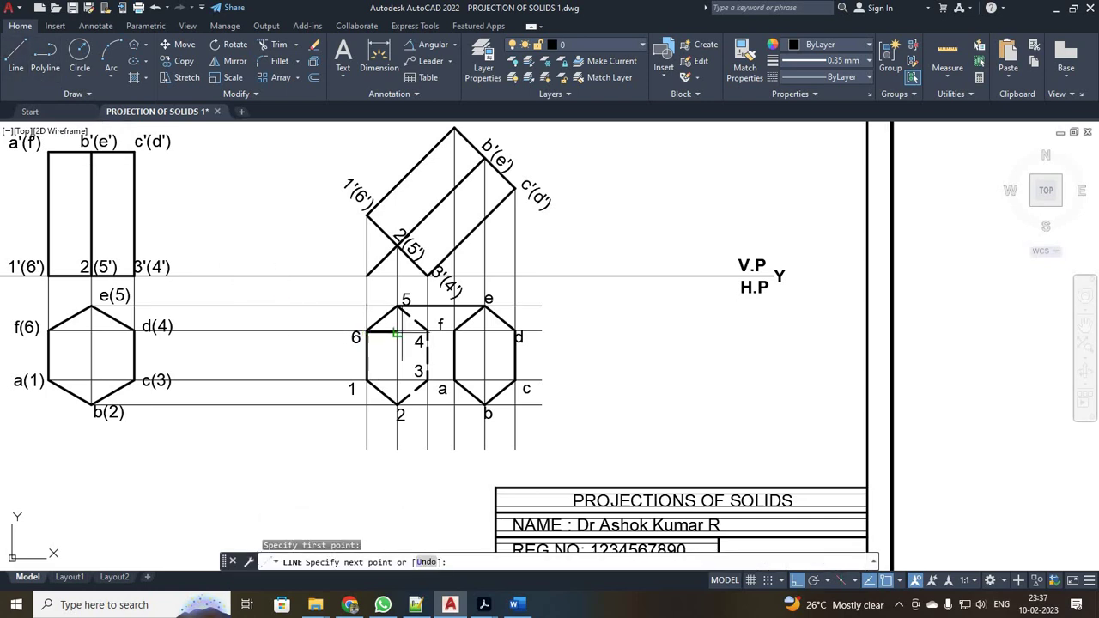
left_click(454, 332)
key("Escape")
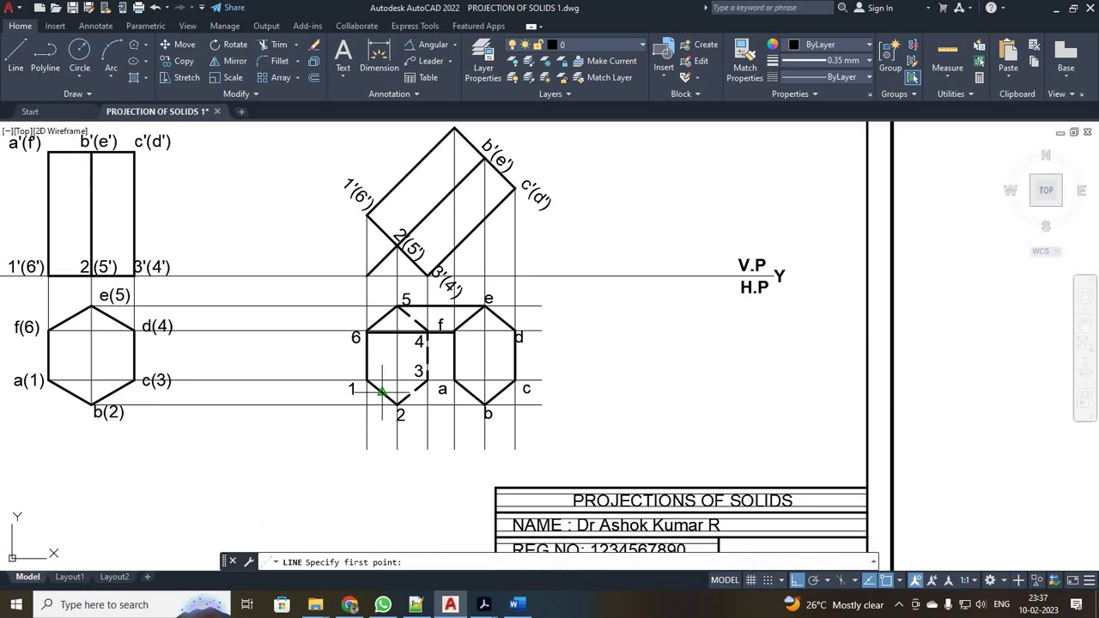
left_click(366, 383)
left_click(454, 380)
key("Escape")
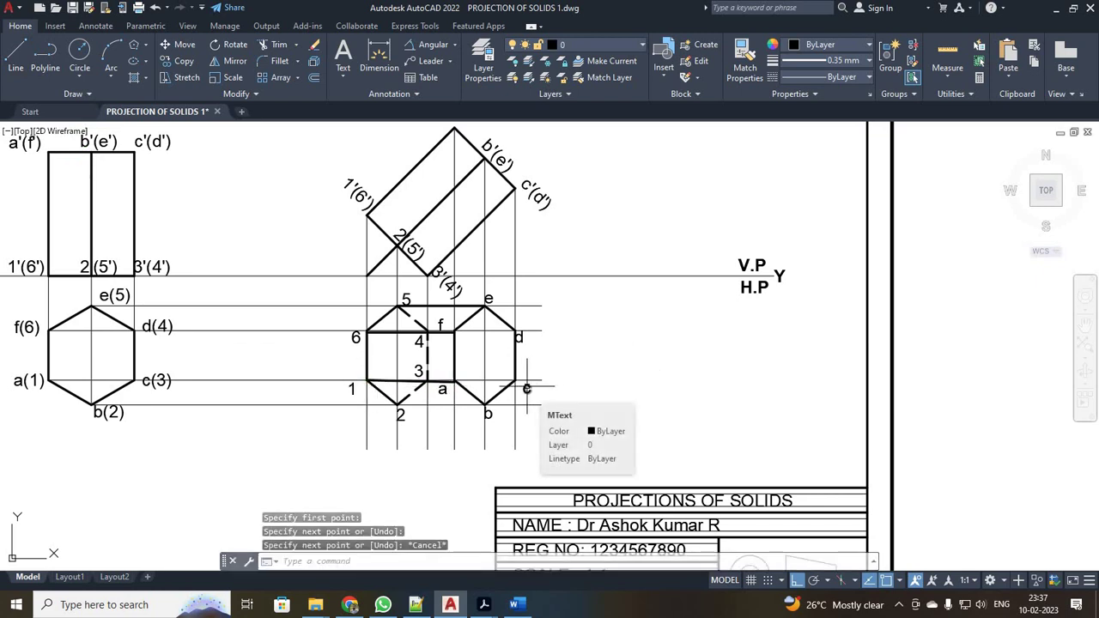
key("ctrl+z")
key("F8")
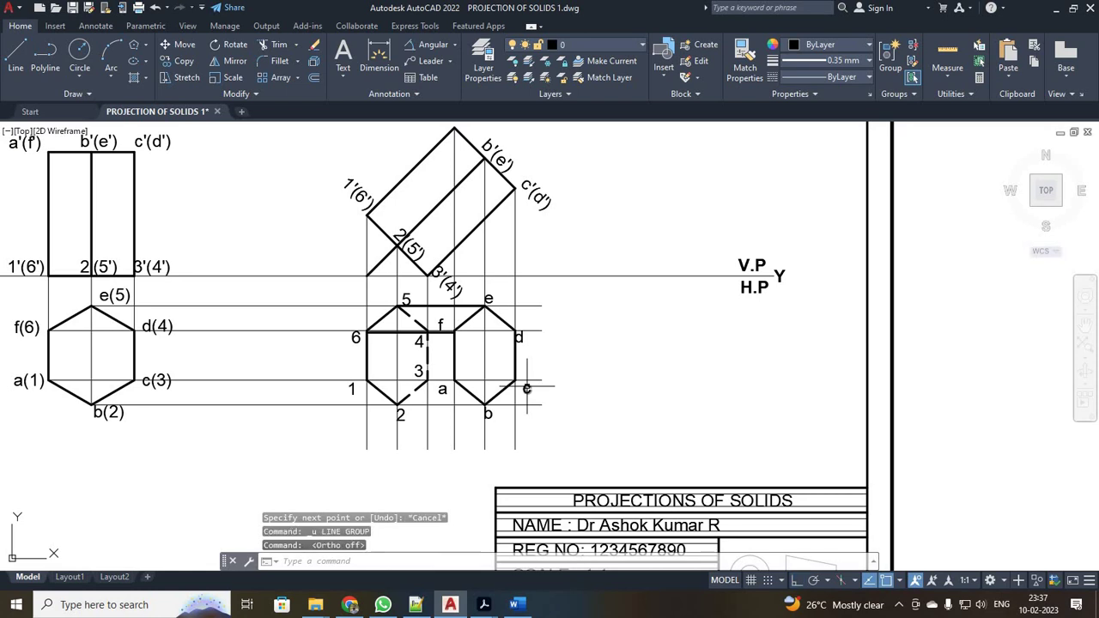
key("F8")
Draw the solid edge from point 1 to point a
type("l")
key("Return")
scroll(439, 320, "up", 2)
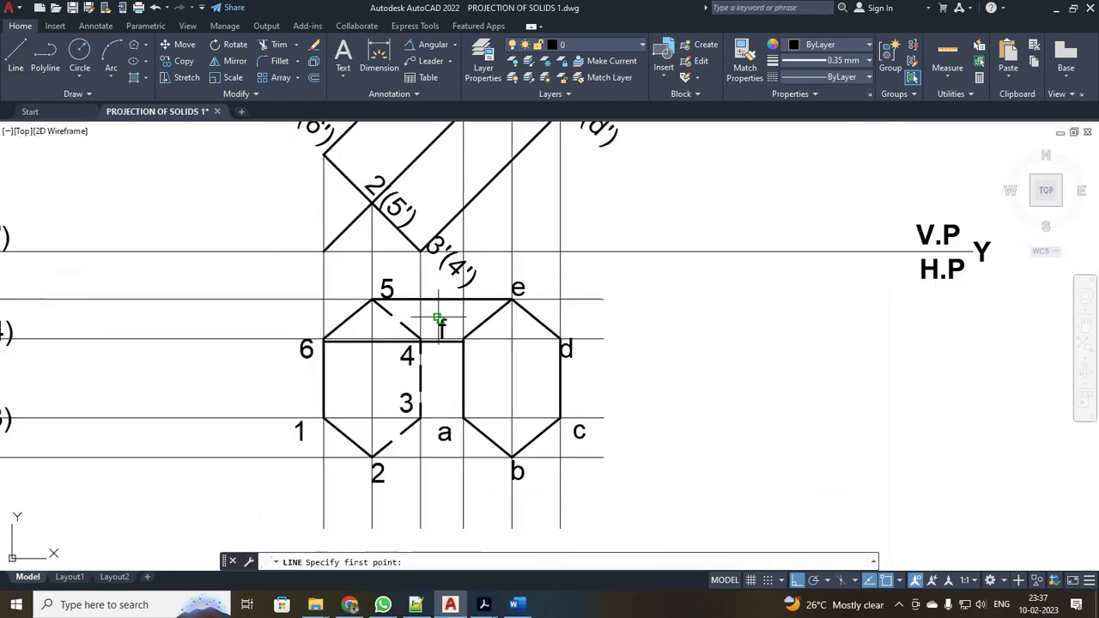
scroll(439, 320, "up", 2)
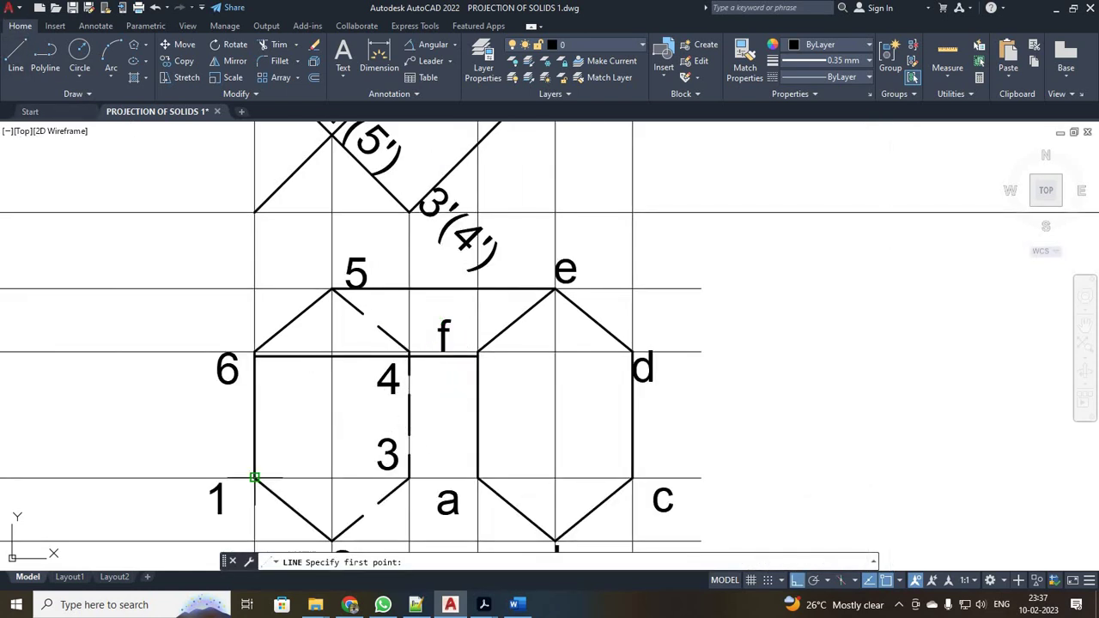
left_click(254, 478)
left_click(478, 477)
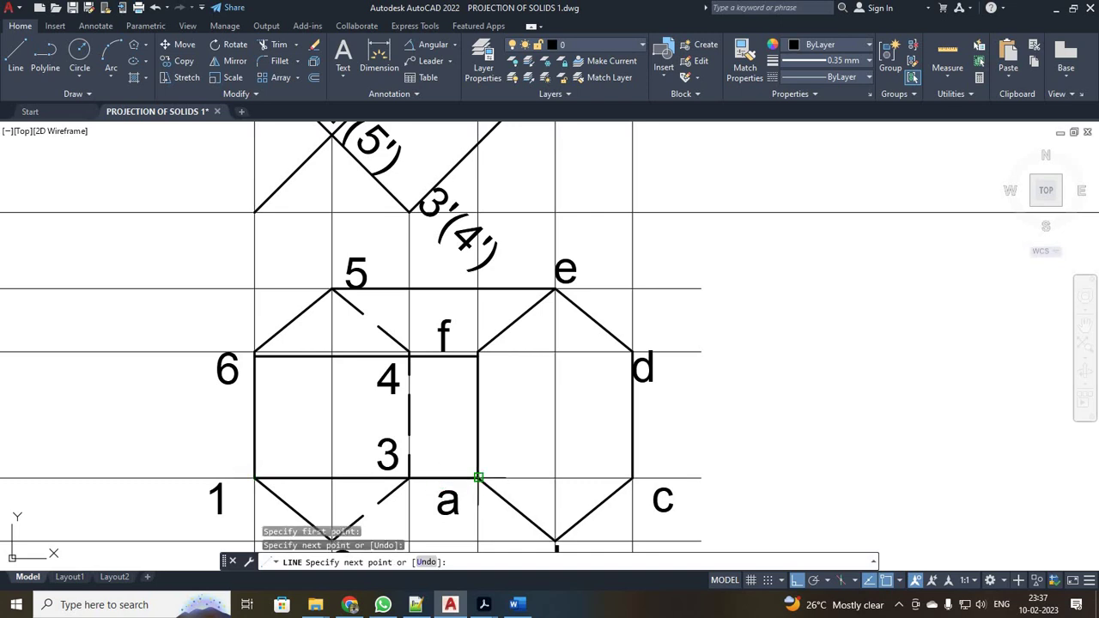
key("Escape")
Erase the 6–f edge and redraw it from point 6 to point f
left_click(454, 355)
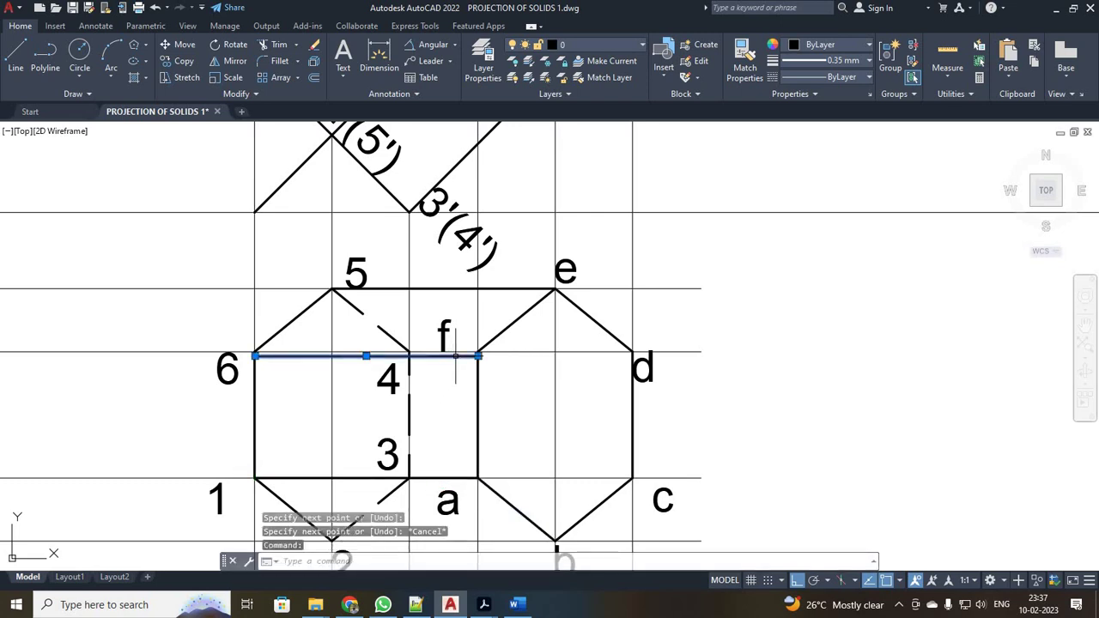
key("Delete")
left_click(16, 53)
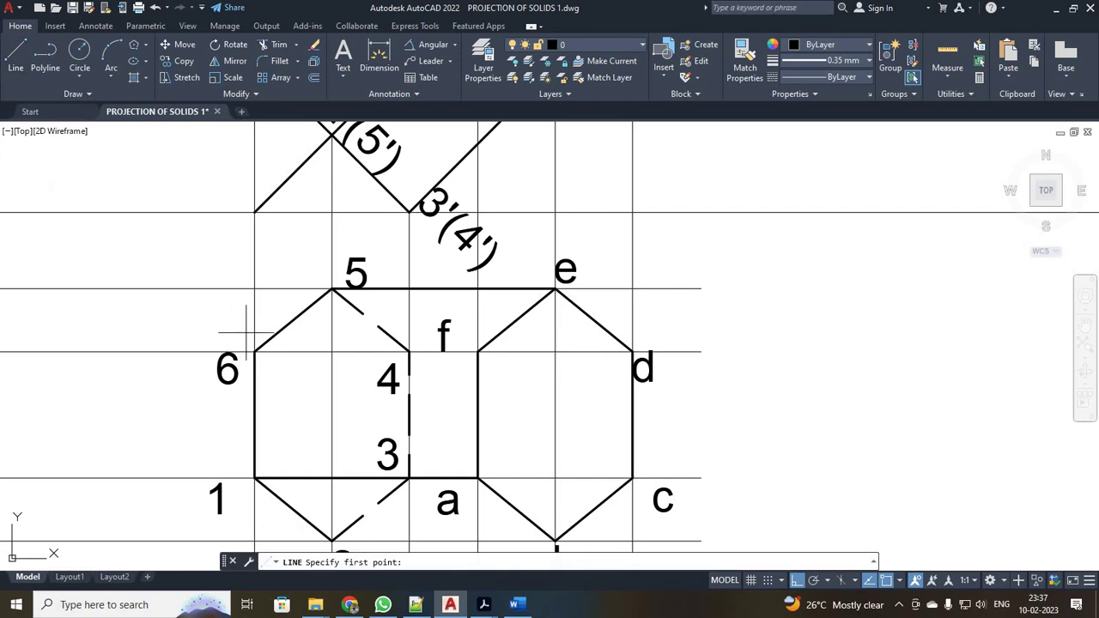
left_click(254, 351)
left_click(478, 351)
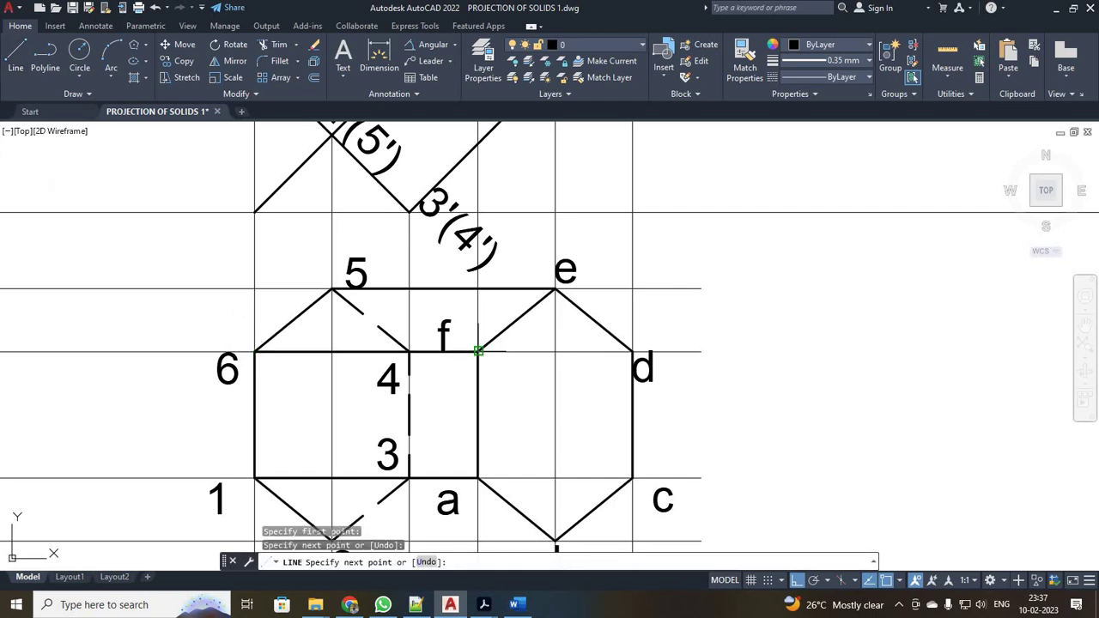
key("Escape")
scroll(478, 351, "down", 6)
scroll(480, 444, "up", 2)
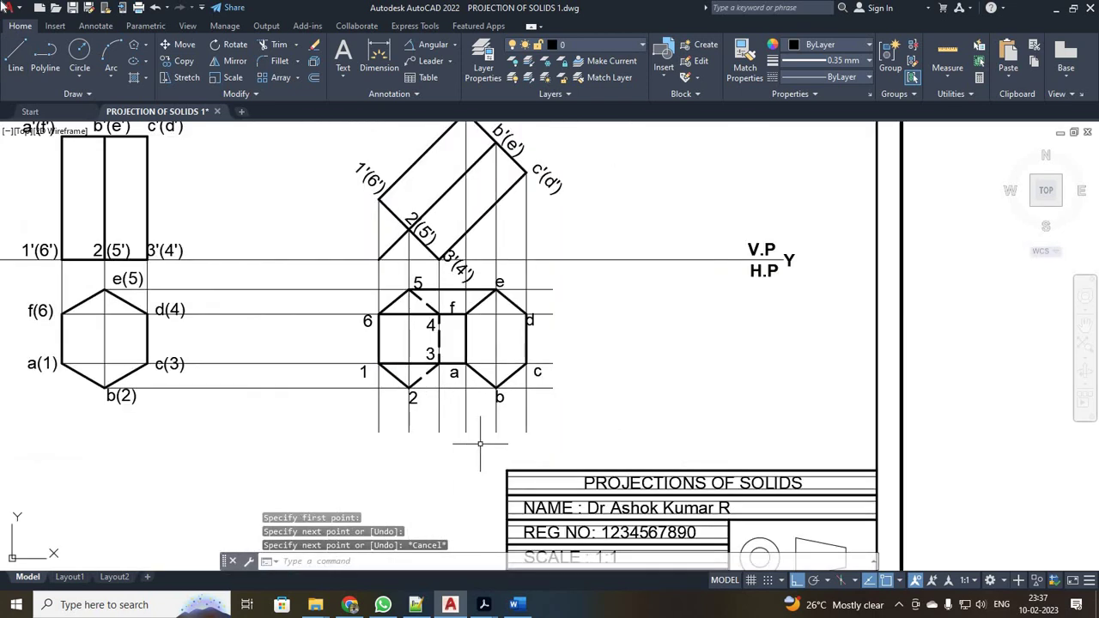
Draw the bottom edge from point 2 across to point b
left_click(15, 53)
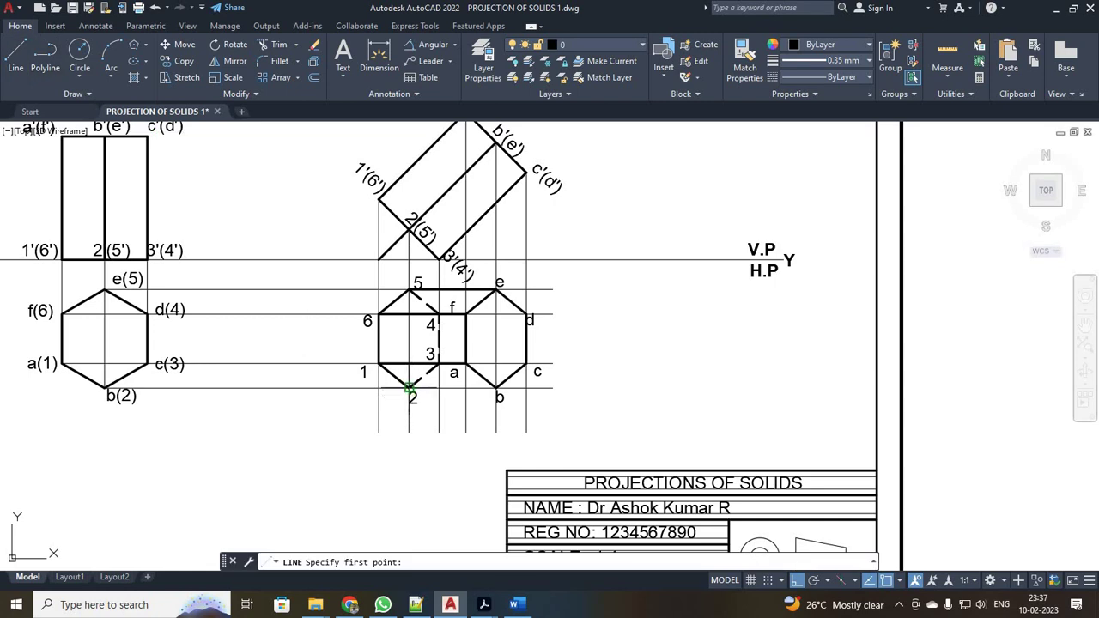
scroll(410, 388, "up", 4)
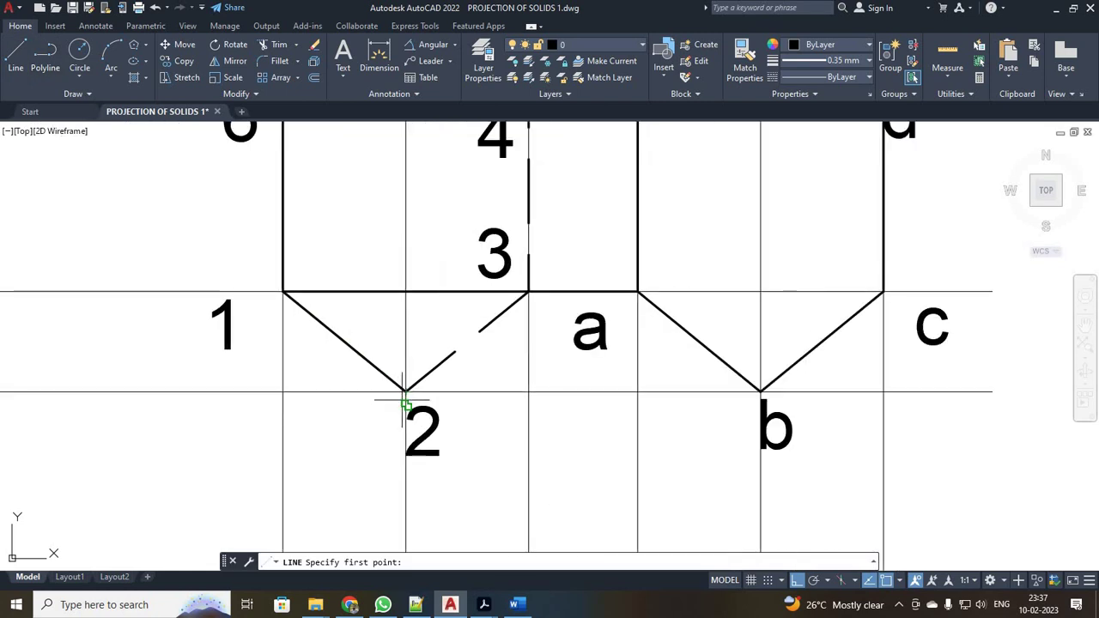
left_click(404, 393)
left_click(760, 393)
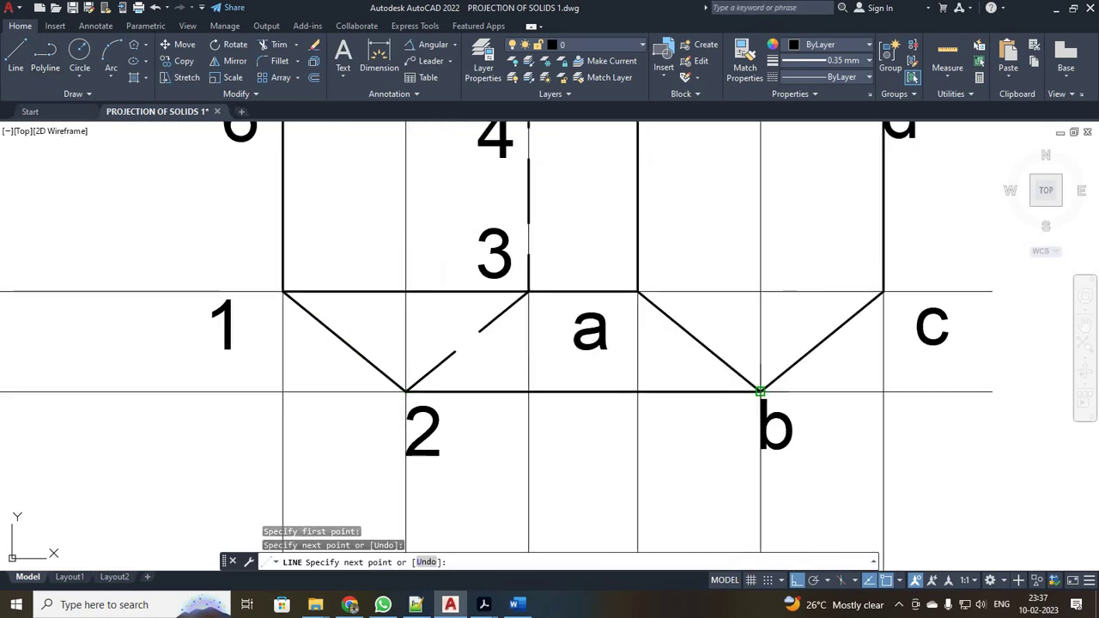
key("Escape")
scroll(760, 392, "down", 3)
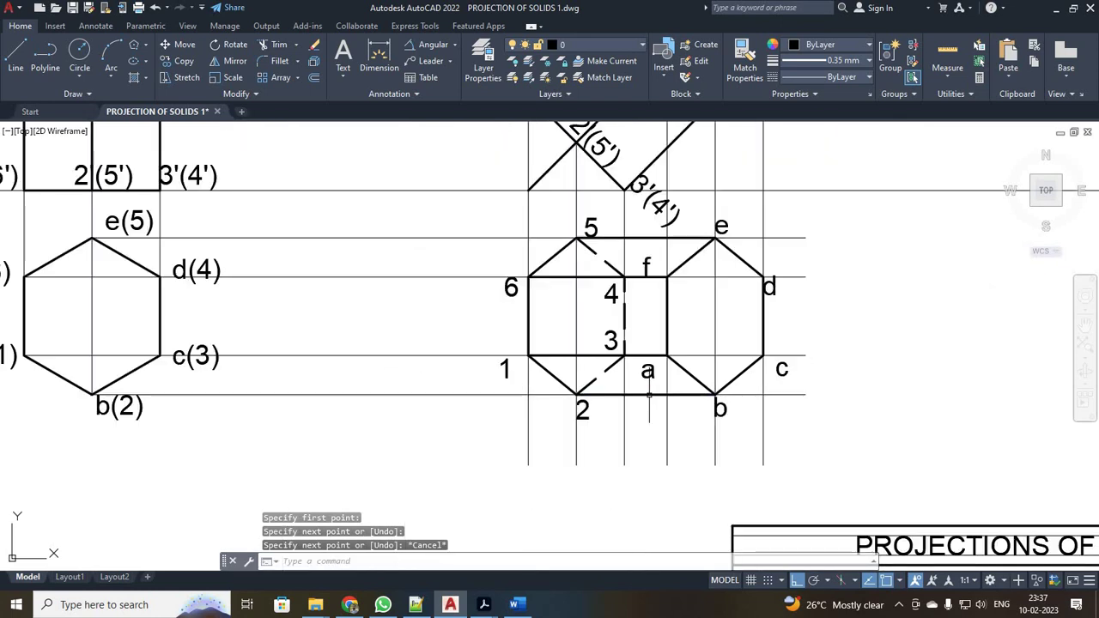
scroll(626, 385, "down", 1)
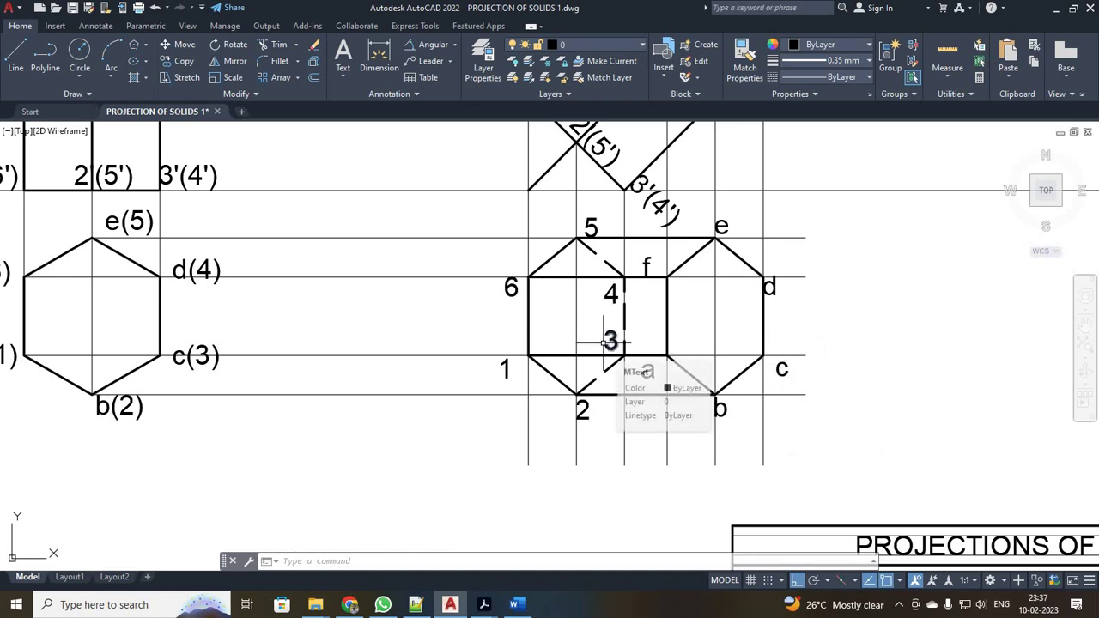
scroll(609, 341, "up", 4)
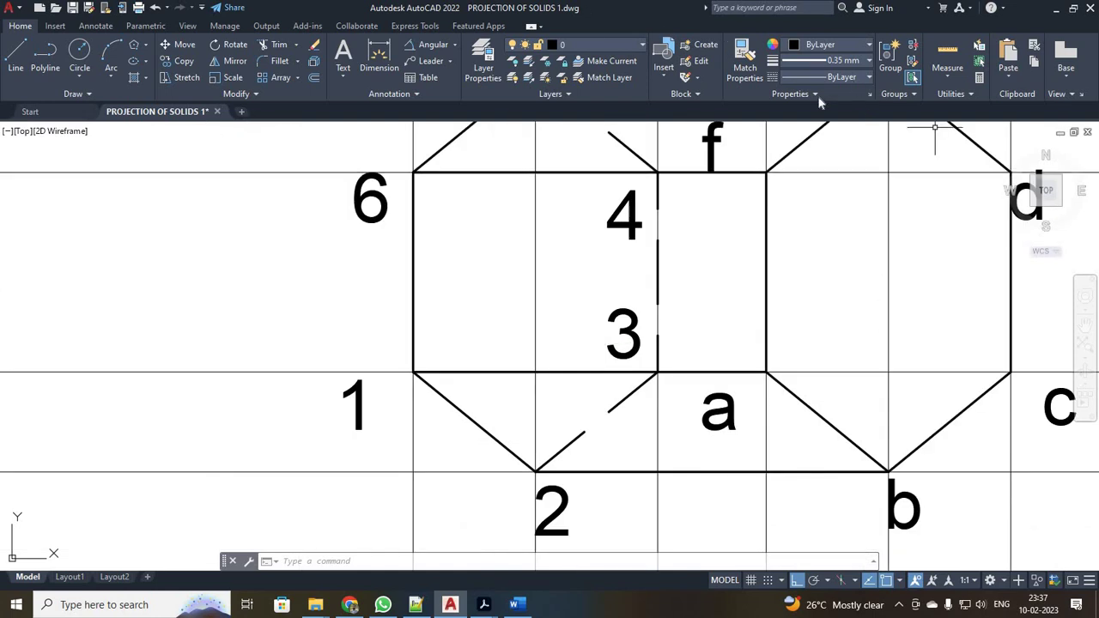
Set the current linetype to DASHED2 and draw hidden edges a–c and f–d
left_click(836, 76)
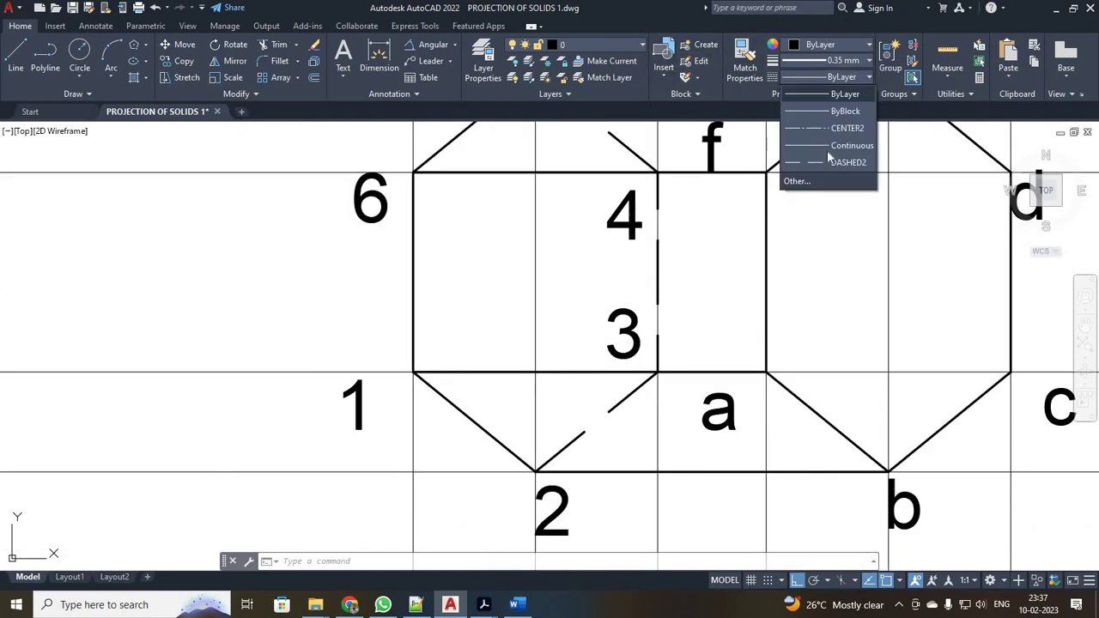
left_click(833, 163)
left_click(20, 56)
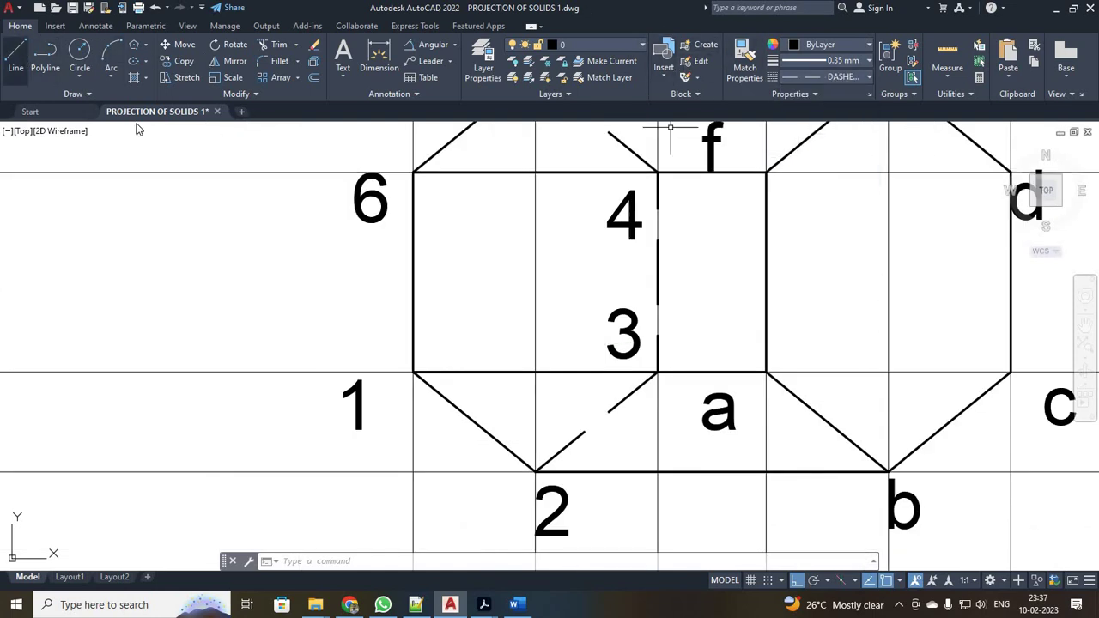
left_click(657, 371)
left_click(1011, 371)
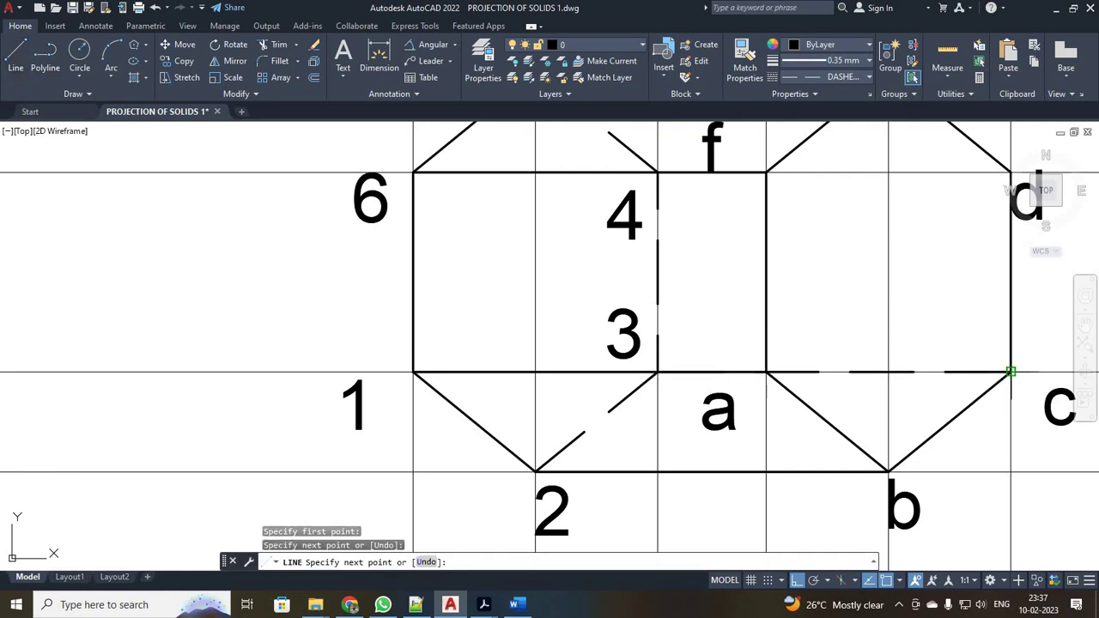
key("Escape")
scroll(704, 176, "down", 4)
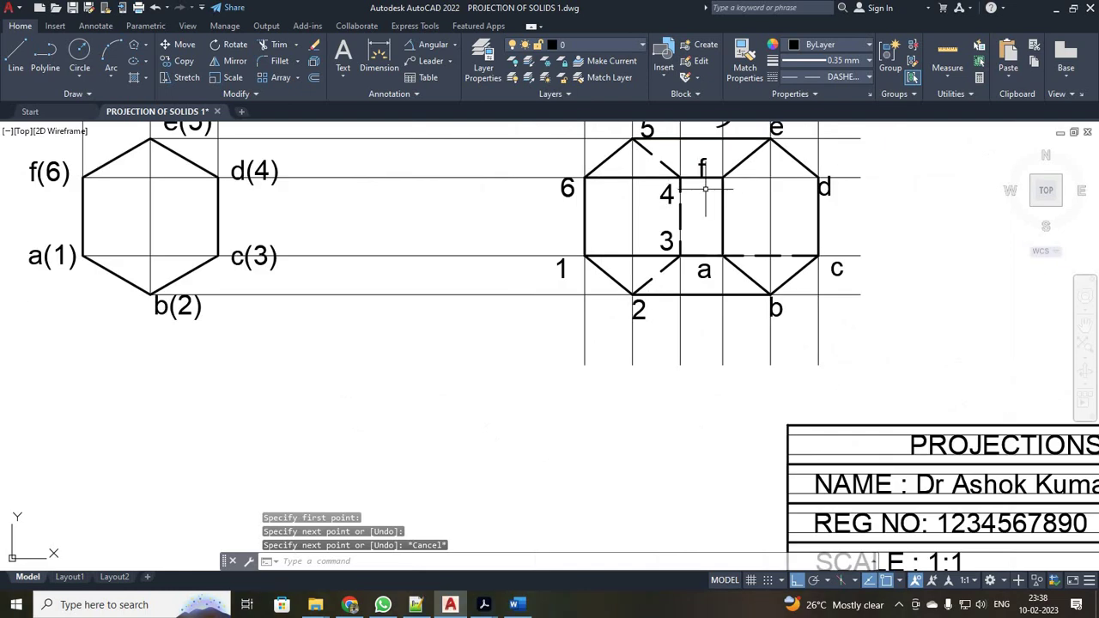
left_click(21, 57)
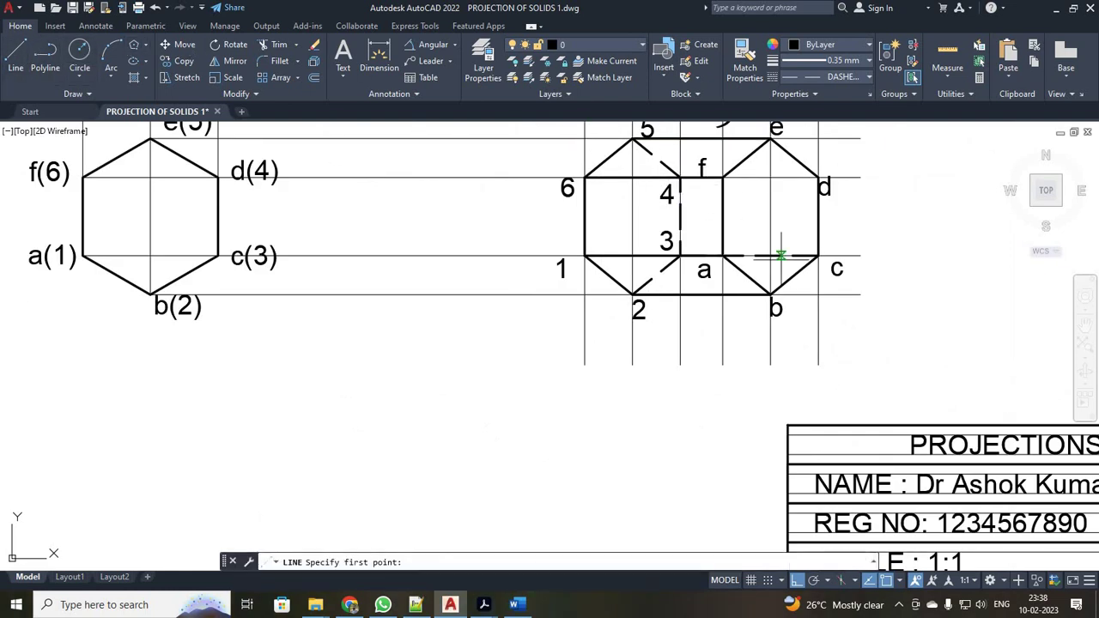
left_click(679, 176)
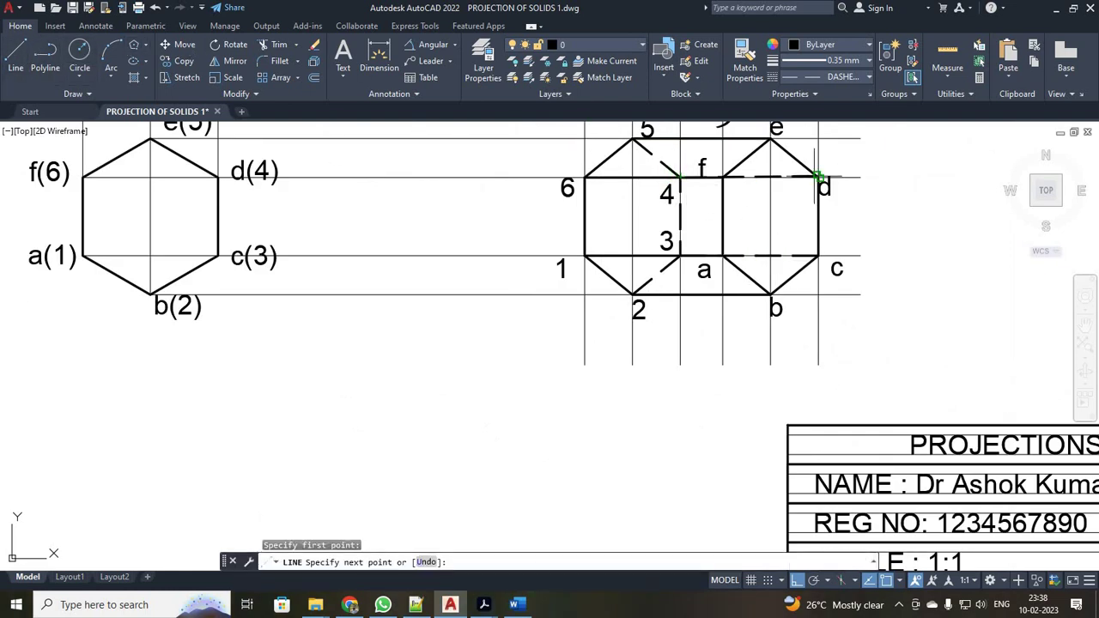
left_click(820, 178)
key("Escape")
scroll(712, 306, "down", 4)
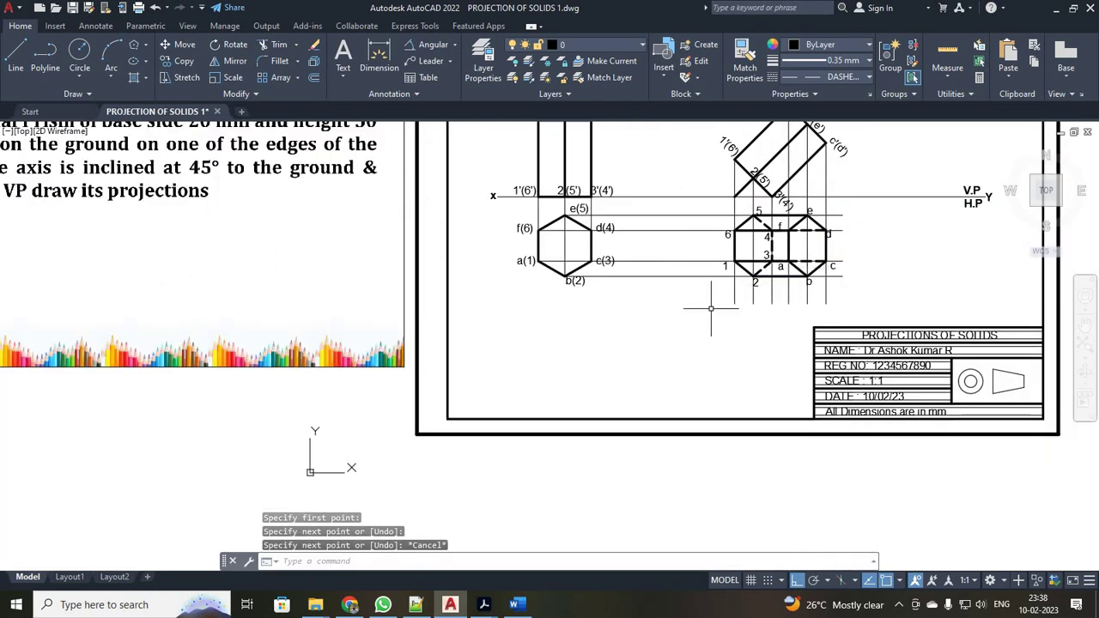
Zoom to show the whole drawing sheet with ZOOM All
scroll(710, 308, "up", 5)
scroll(710, 308, "down", 4)
type("z")
key("Return")
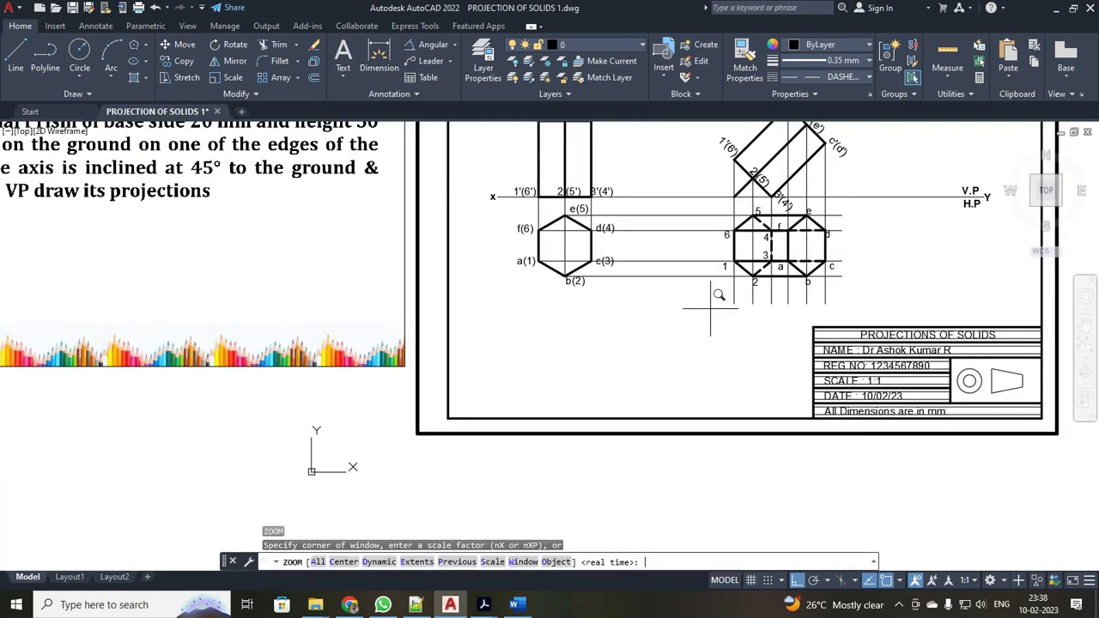
type("a")
key("Return")
scroll(748, 355, "up", 3)
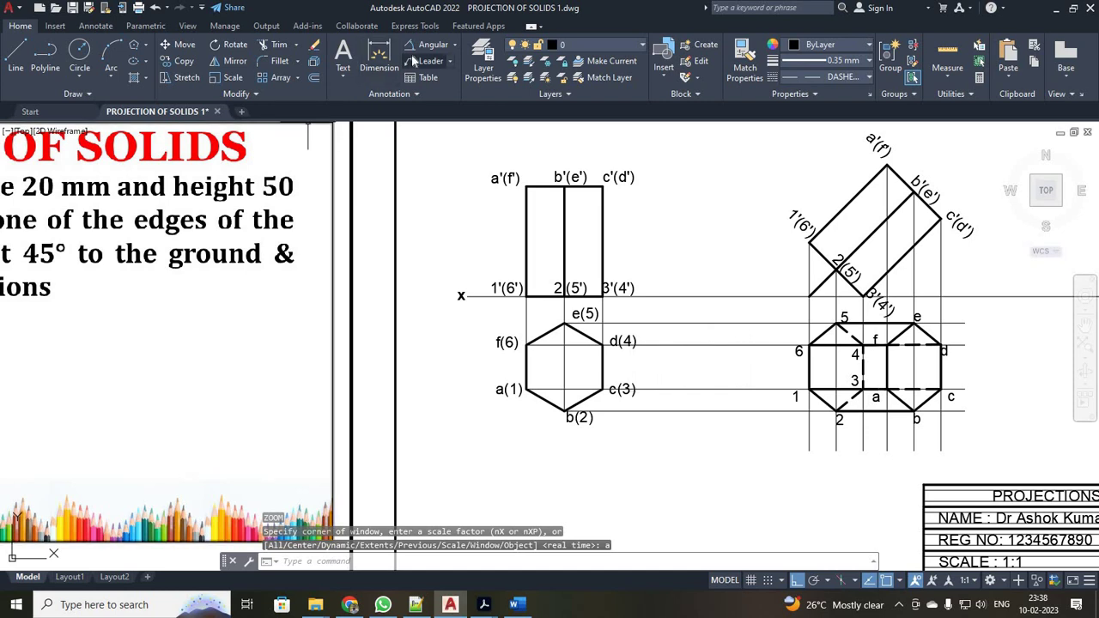
Set the ISO-25 dimension style's text height to 5 and close the style manager
type("dimsty")
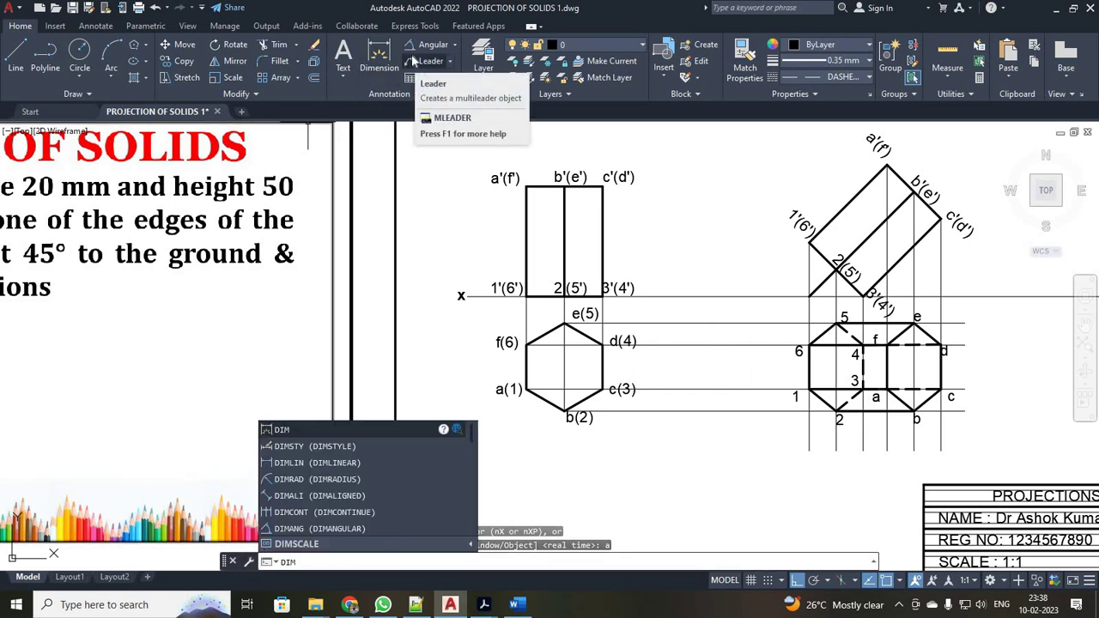
key("Return")
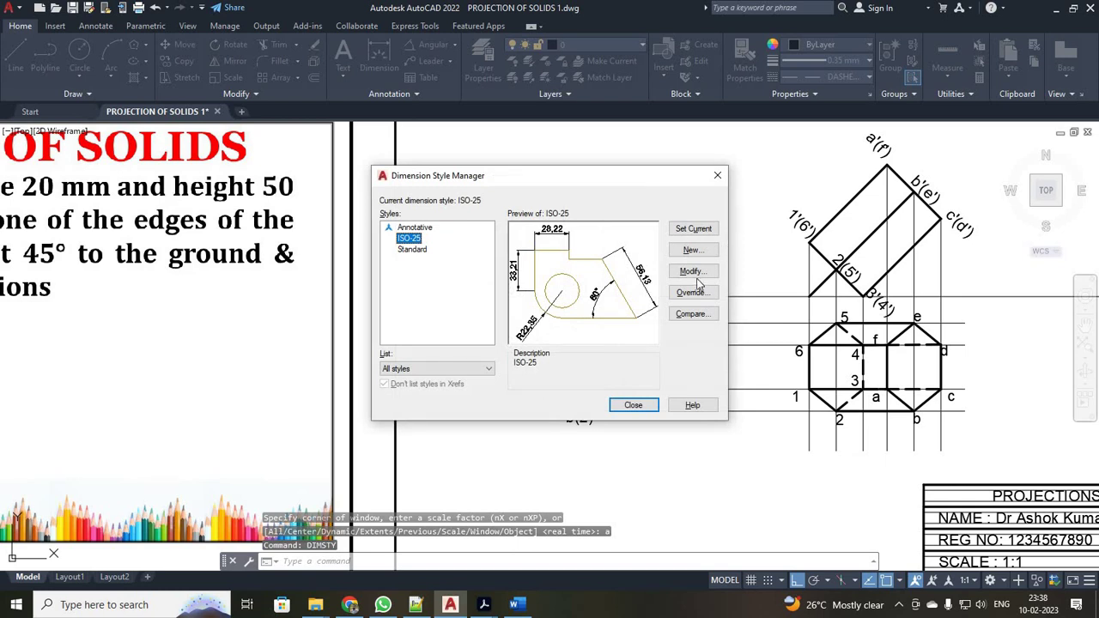
left_click(693, 272)
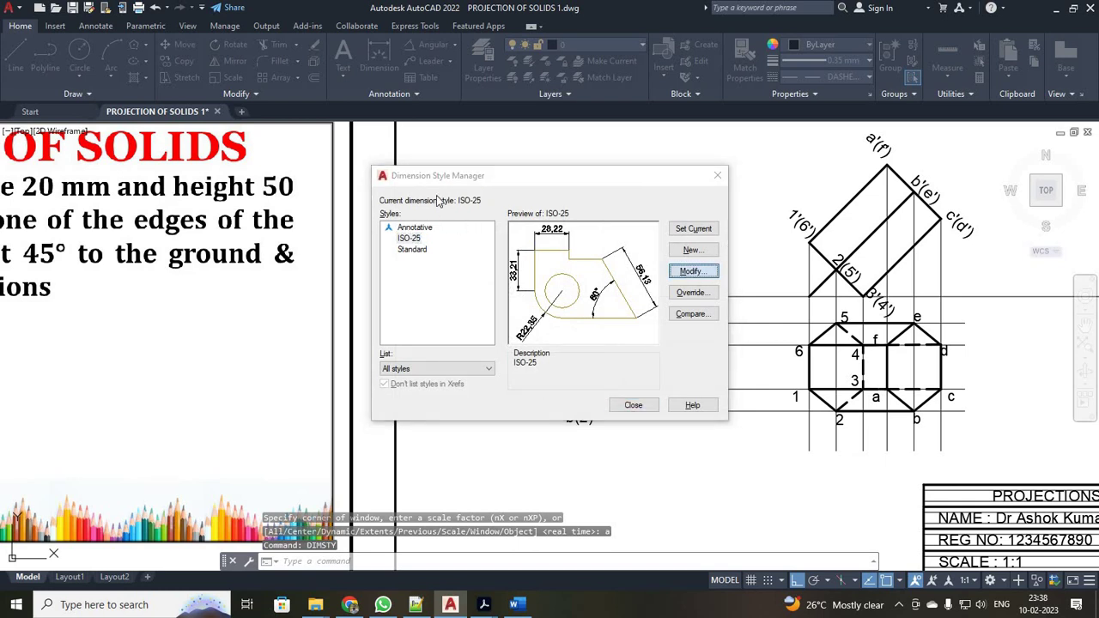
left_click(424, 149)
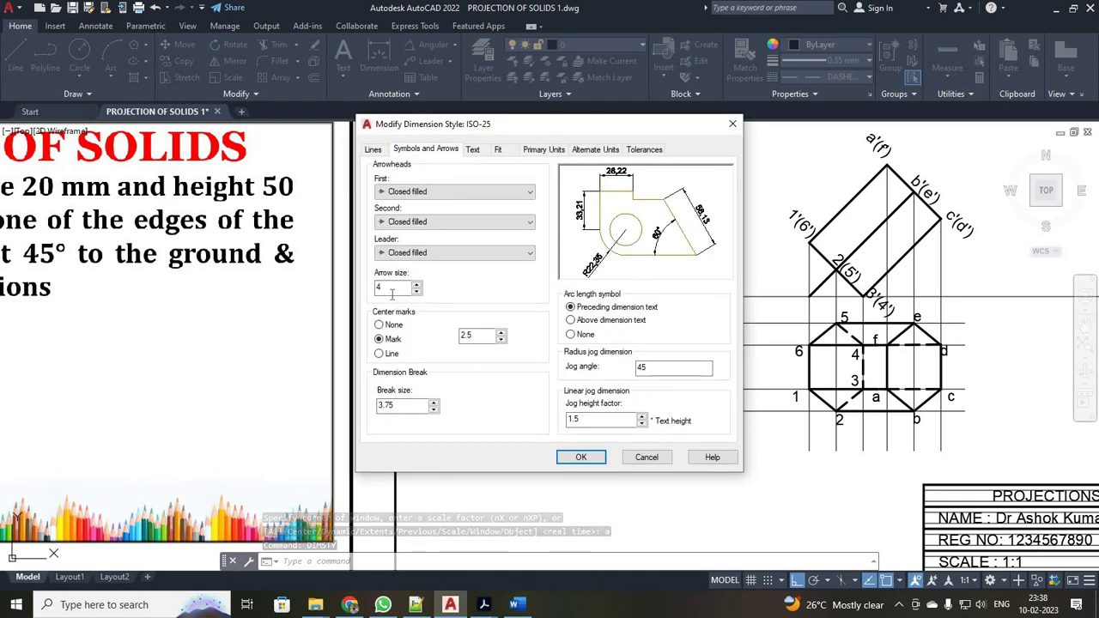
left_click(473, 150)
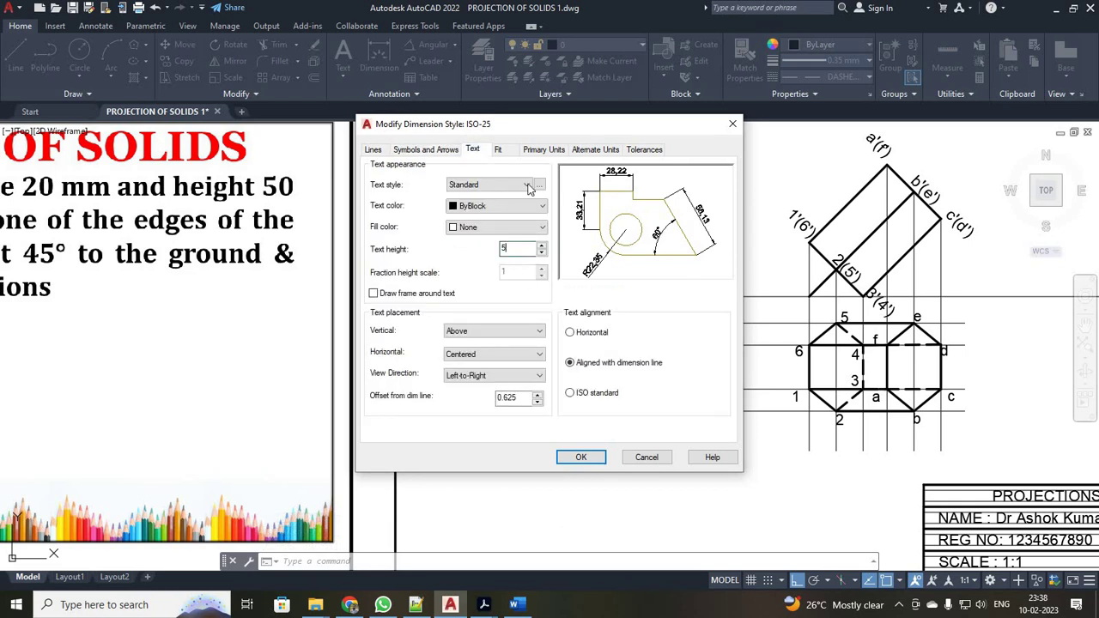
left_click(553, 149)
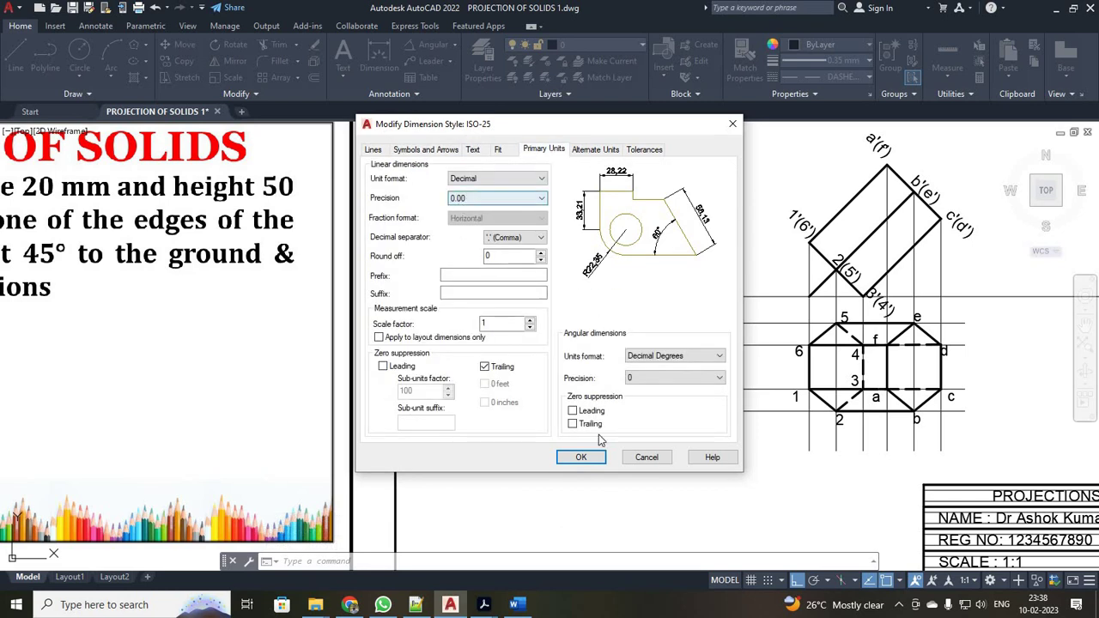
left_click(583, 456)
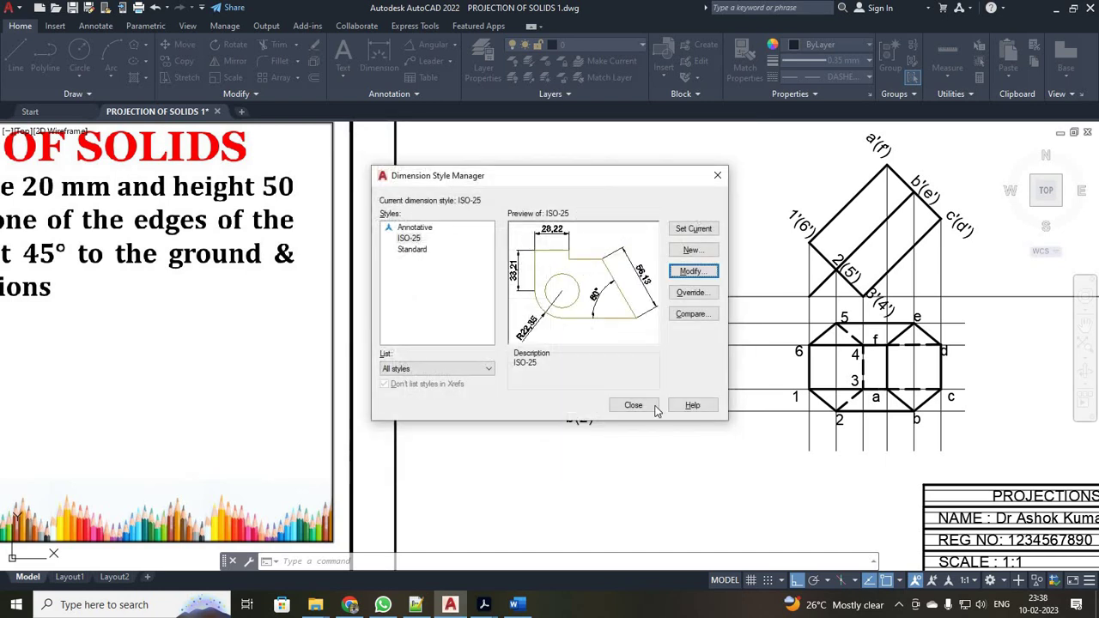
left_click(633, 405)
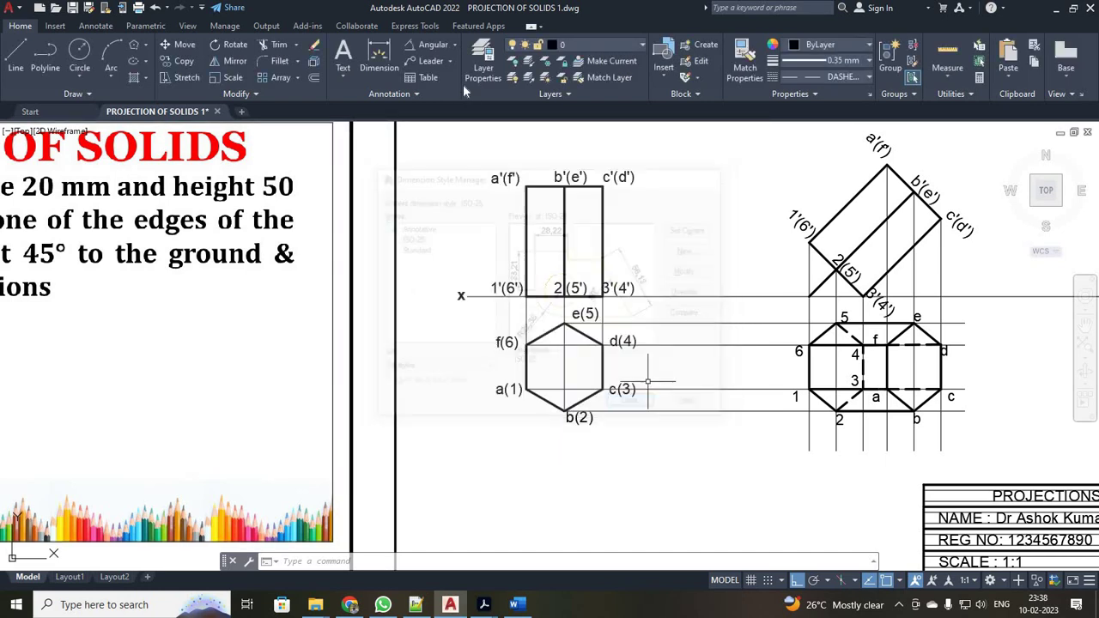
Begin an aligned dimension from a(1) to b(2), then cancel it
left_click(432, 46)
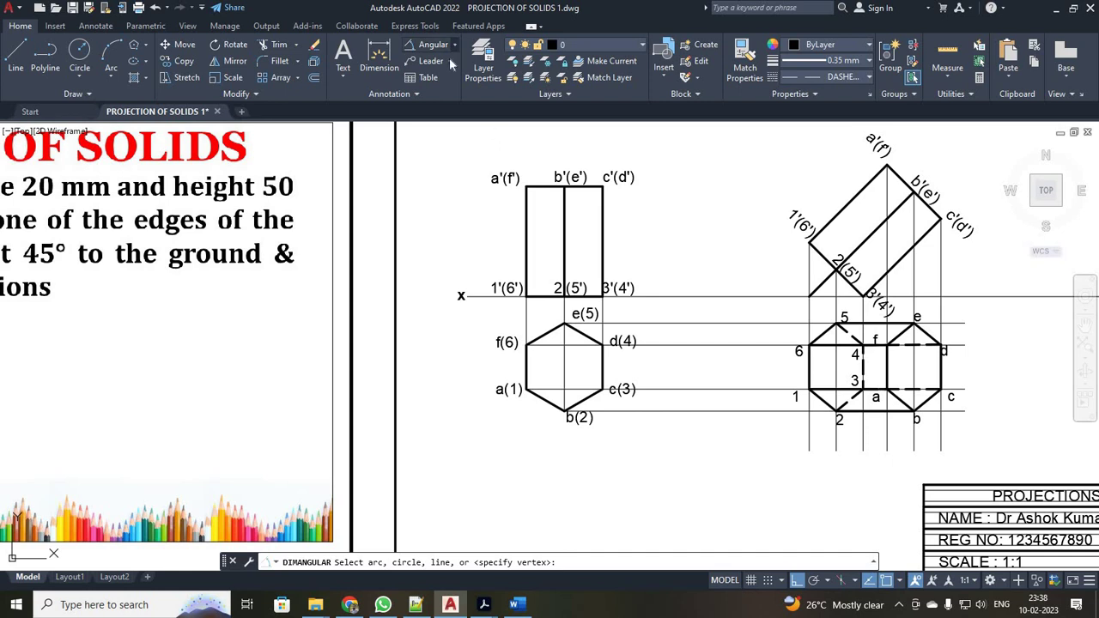
left_click(453, 48)
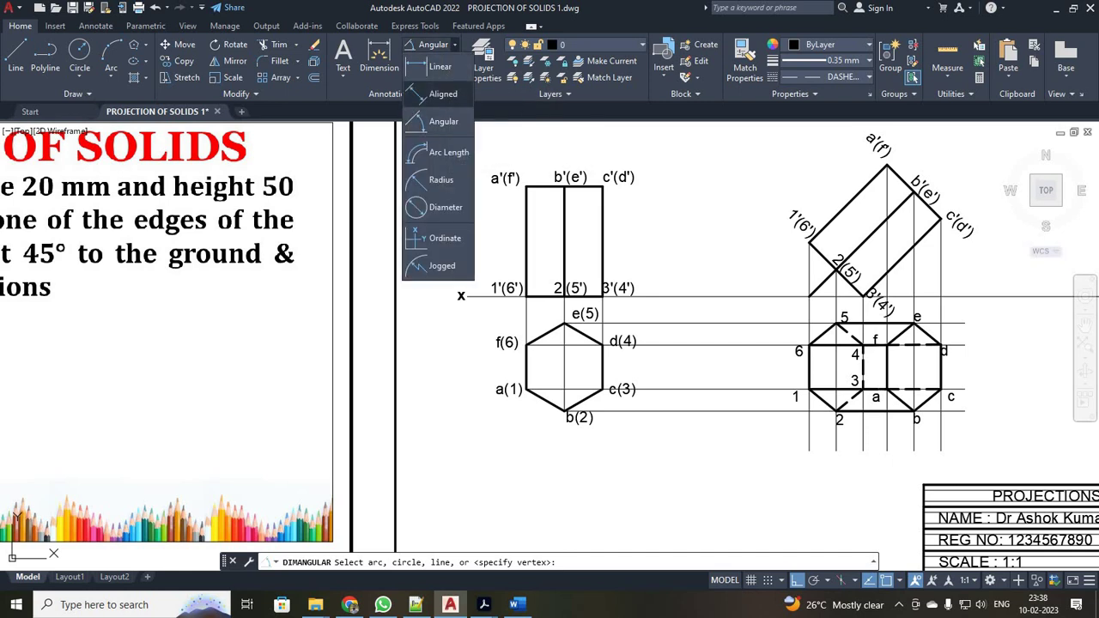
left_click(443, 94)
scroll(537, 389, "up", 4)
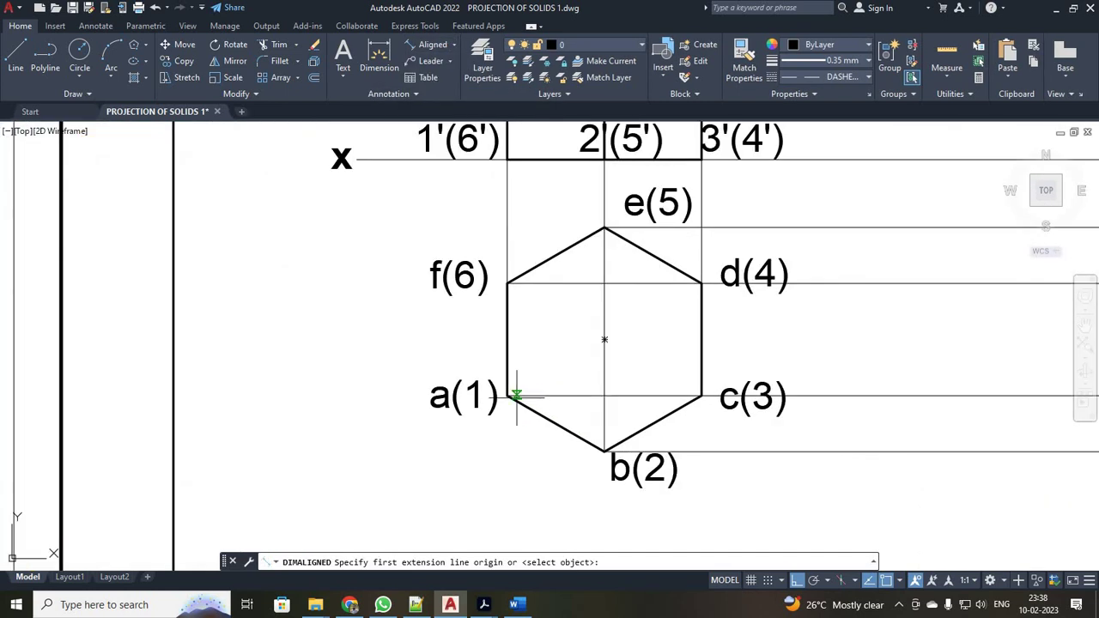
left_click(507, 395)
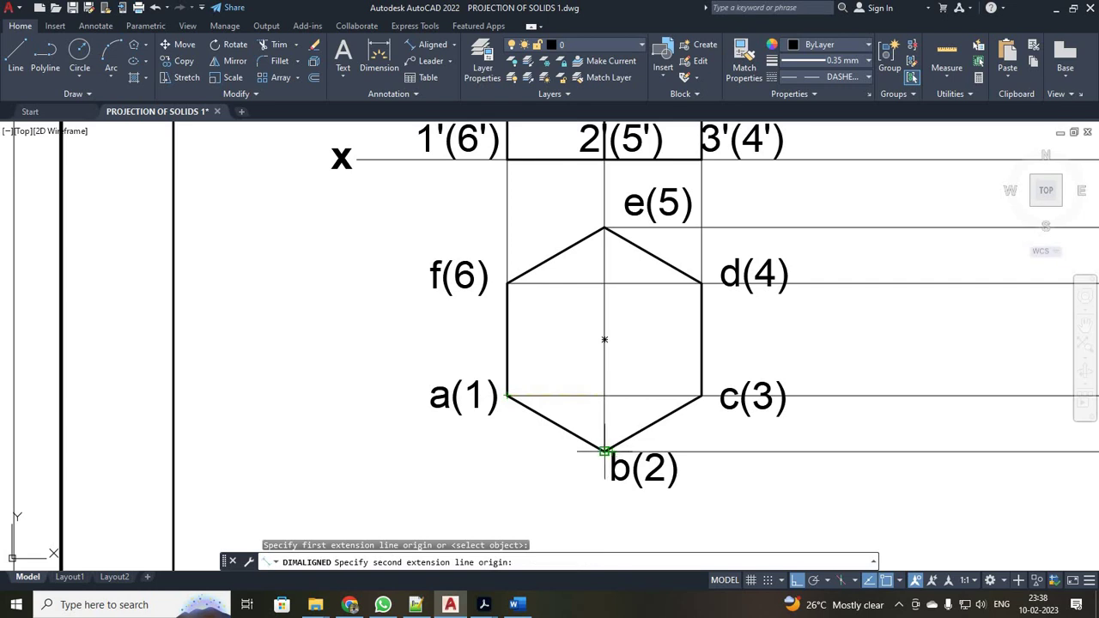
left_click(604, 450)
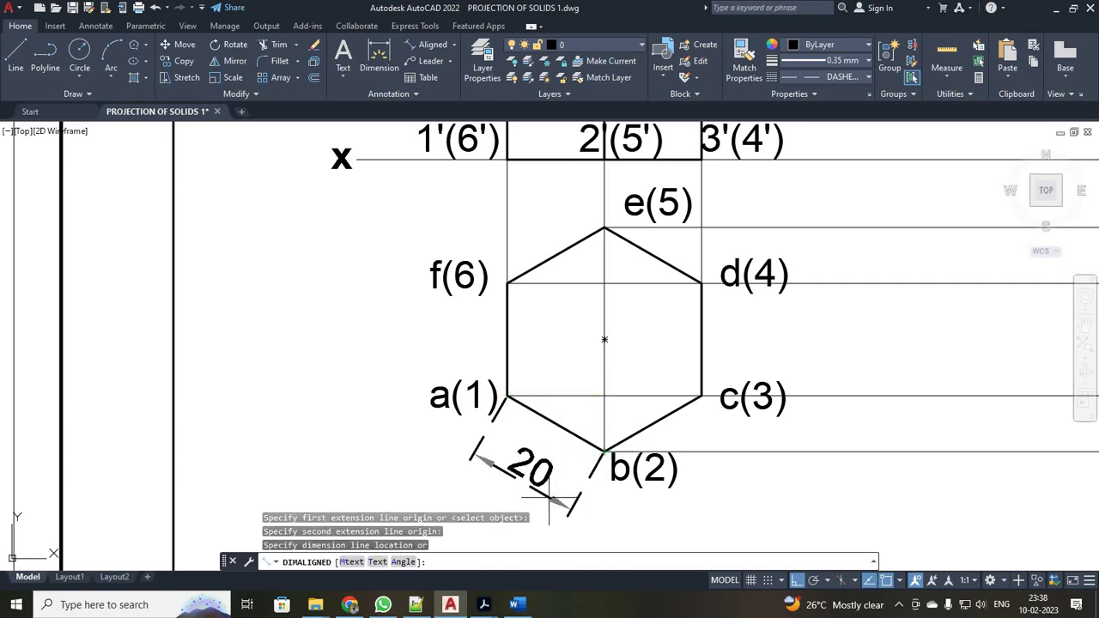
key("Escape")
Set the current lineweight and linetype to ByLayer
left_click(831, 60)
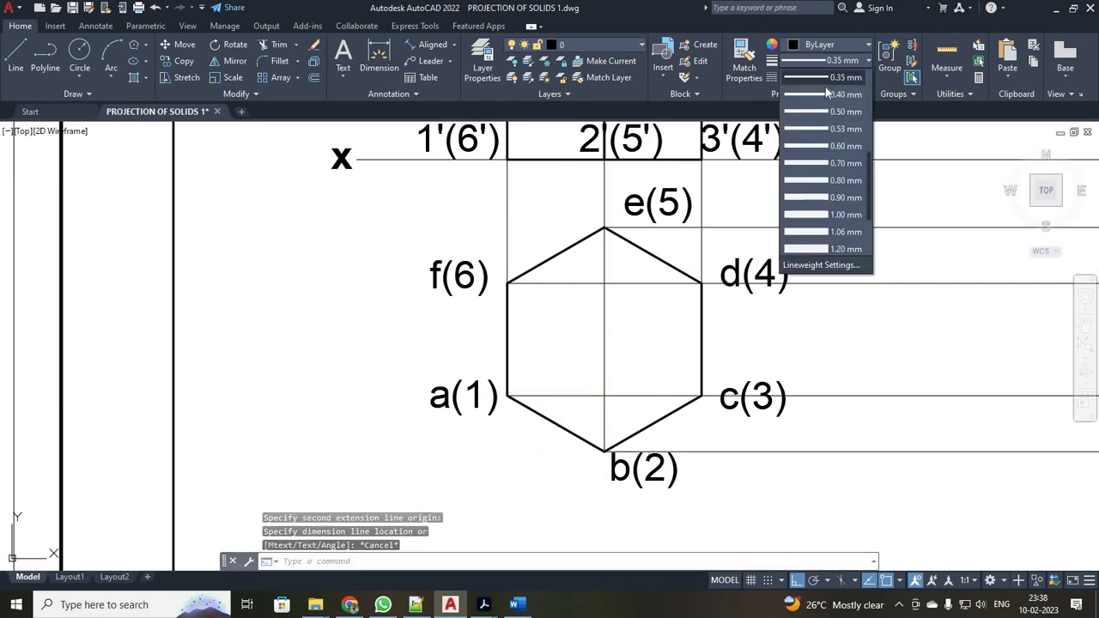
left_click(831, 78)
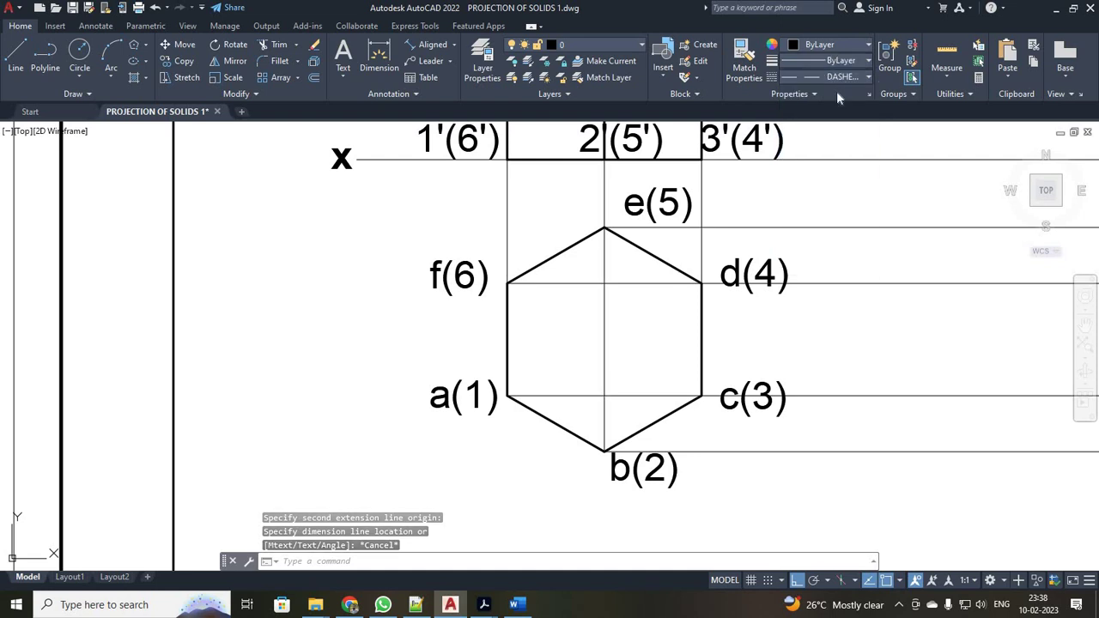
left_click(836, 76)
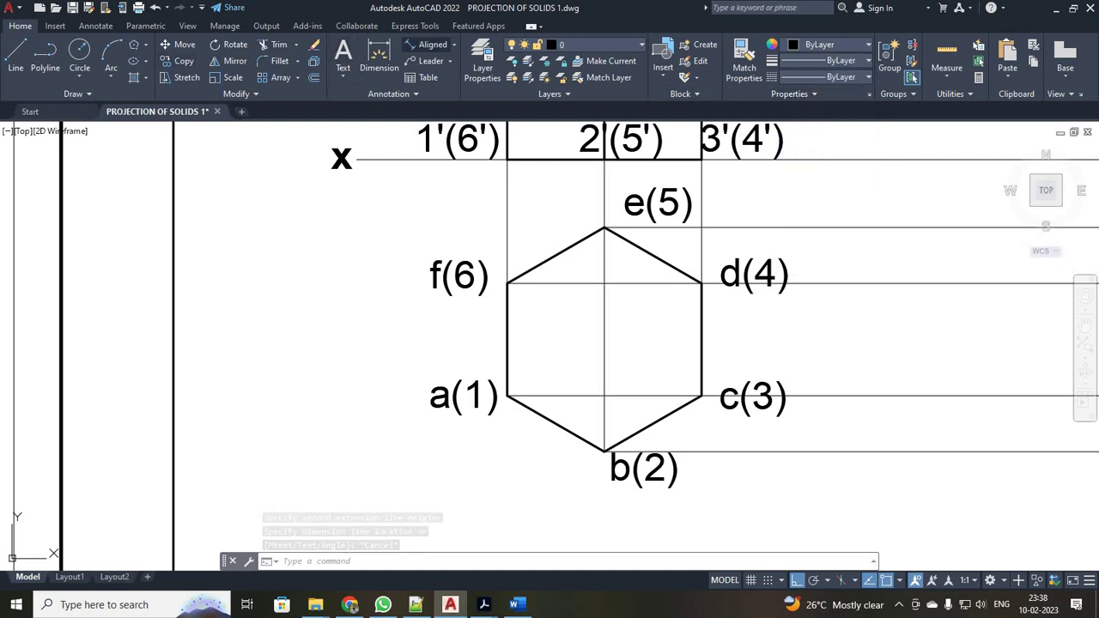
left_click(433, 44)
Place an aligned 20 dimension below hexagon edge a(1)–b(2)
left_click(507, 397)
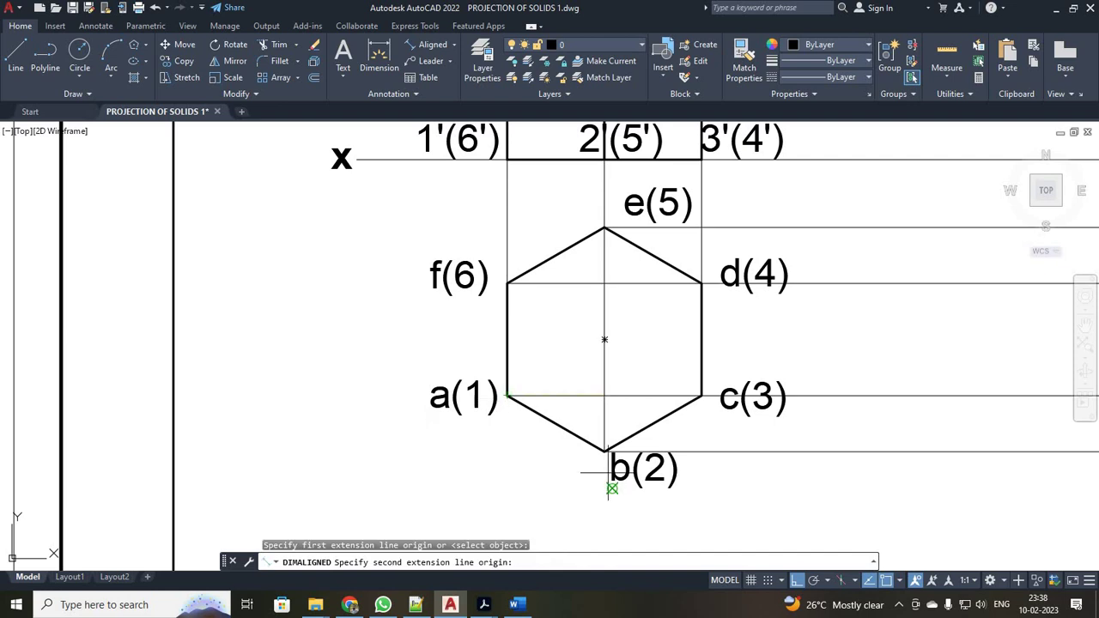
left_click(604, 450)
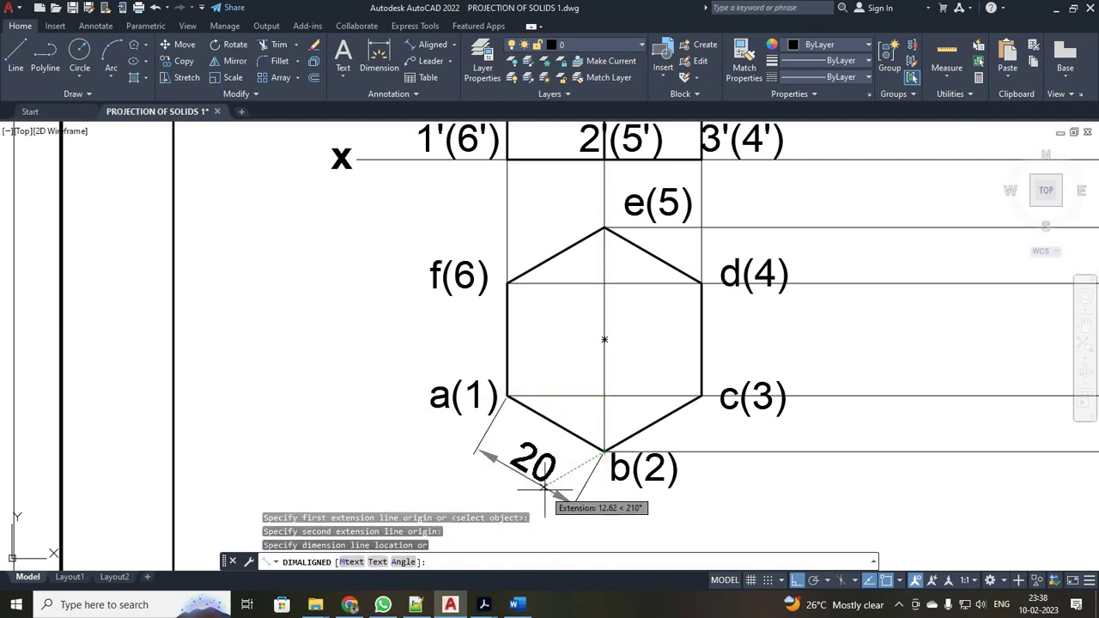
left_click(544, 488)
key("Escape")
scroll(541, 451, "down", 2)
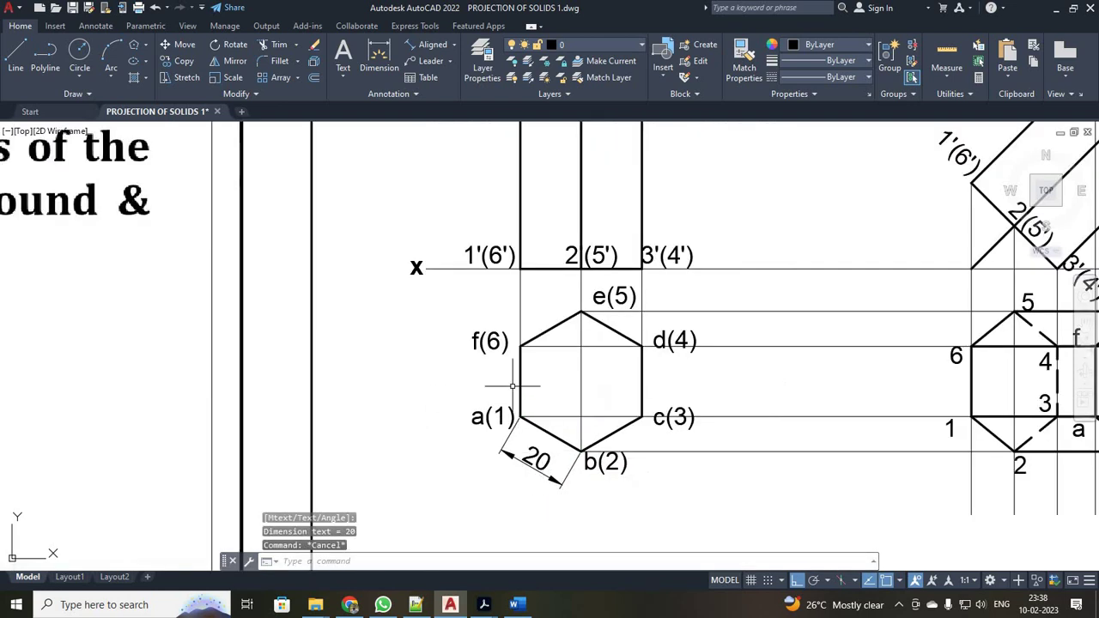
scroll(511, 385, "down", 4)
scroll(430, 235, "up", 3)
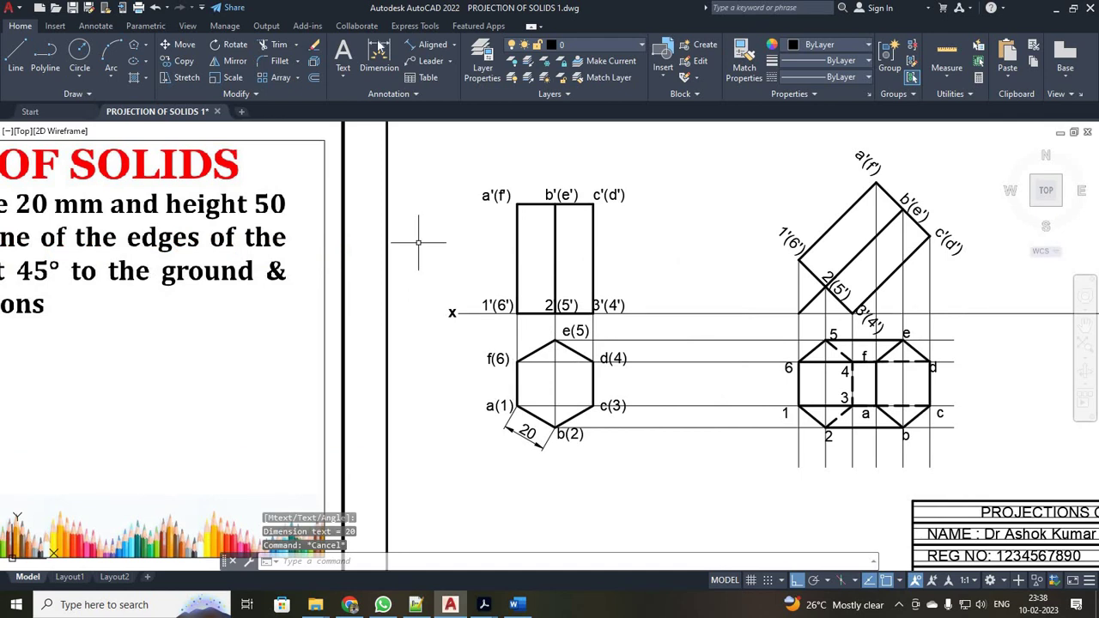
Add a linear 50 height dimension from 1'(6') to a'(f') left of the front view
left_click(445, 48)
left_click(454, 45)
left_click(433, 66)
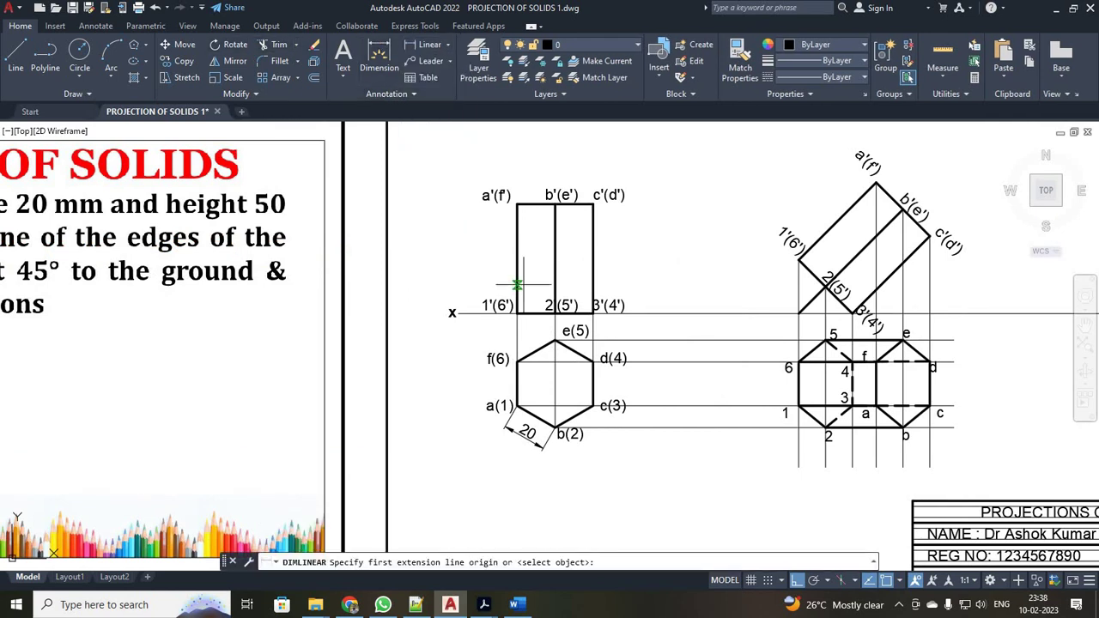
left_click(517, 313)
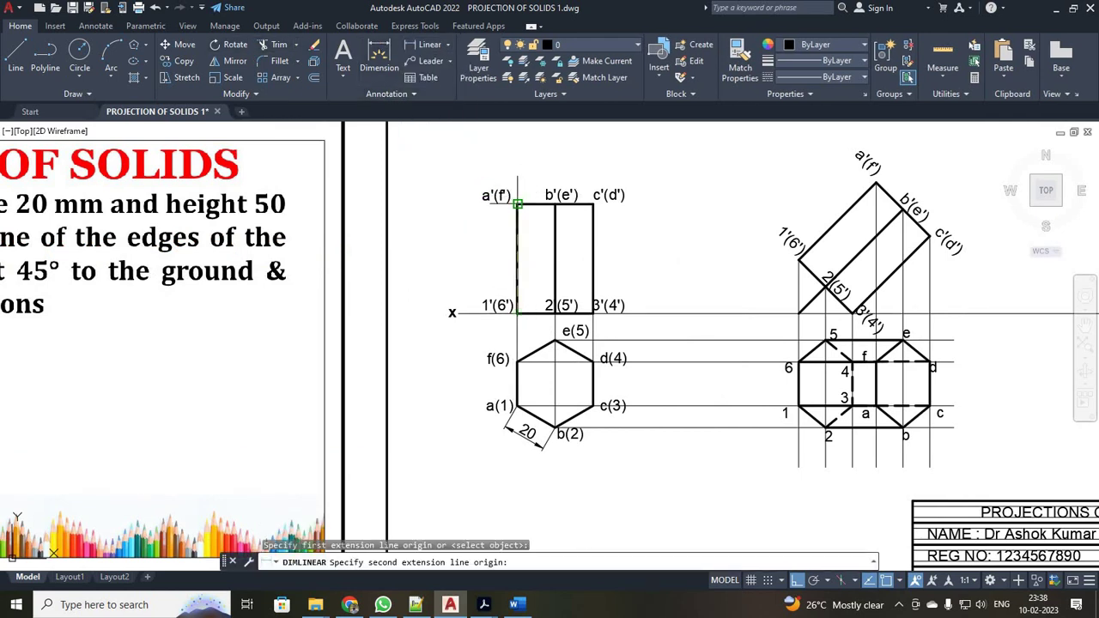
left_click(516, 204)
left_click(476, 216)
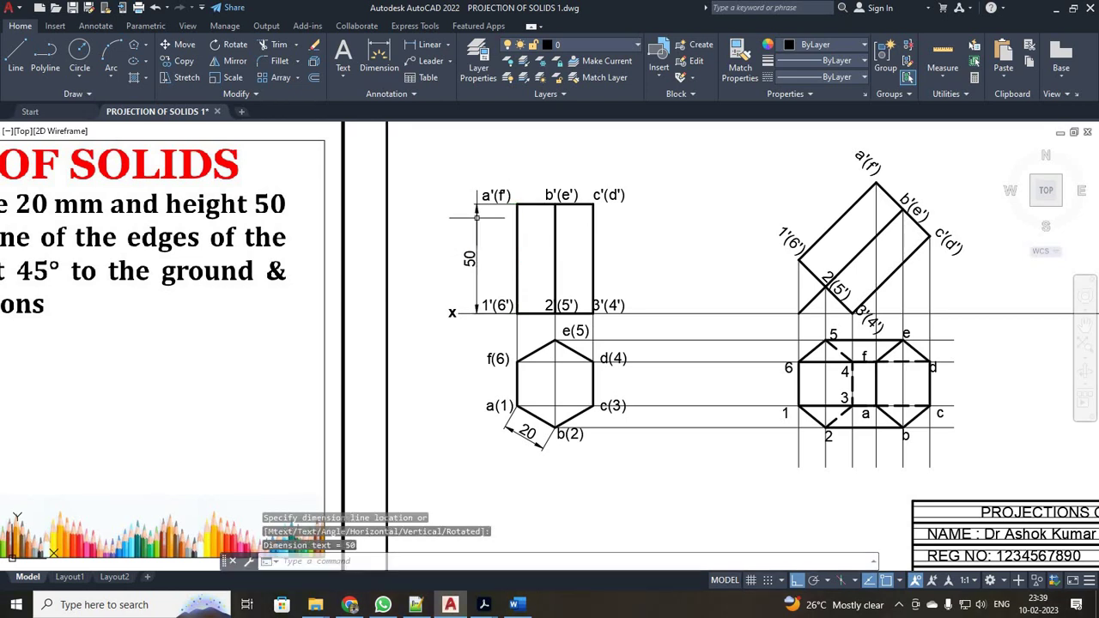
key("Escape")
Add a 45° angular dimension between the tilted view's inclined edge and the ground line
left_click(447, 44)
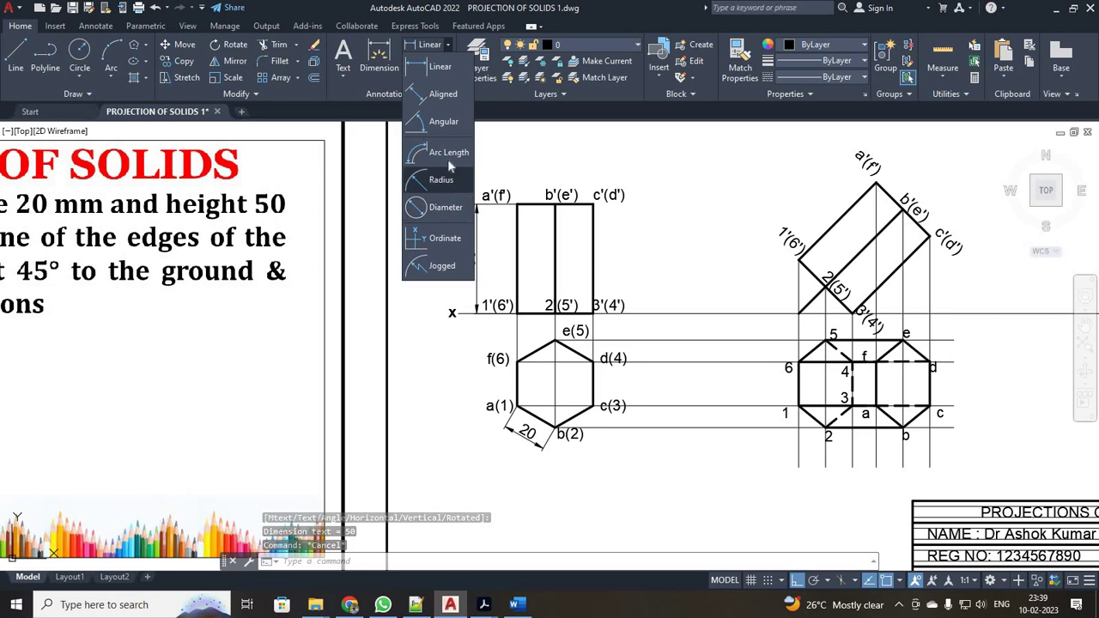
left_click(443, 121)
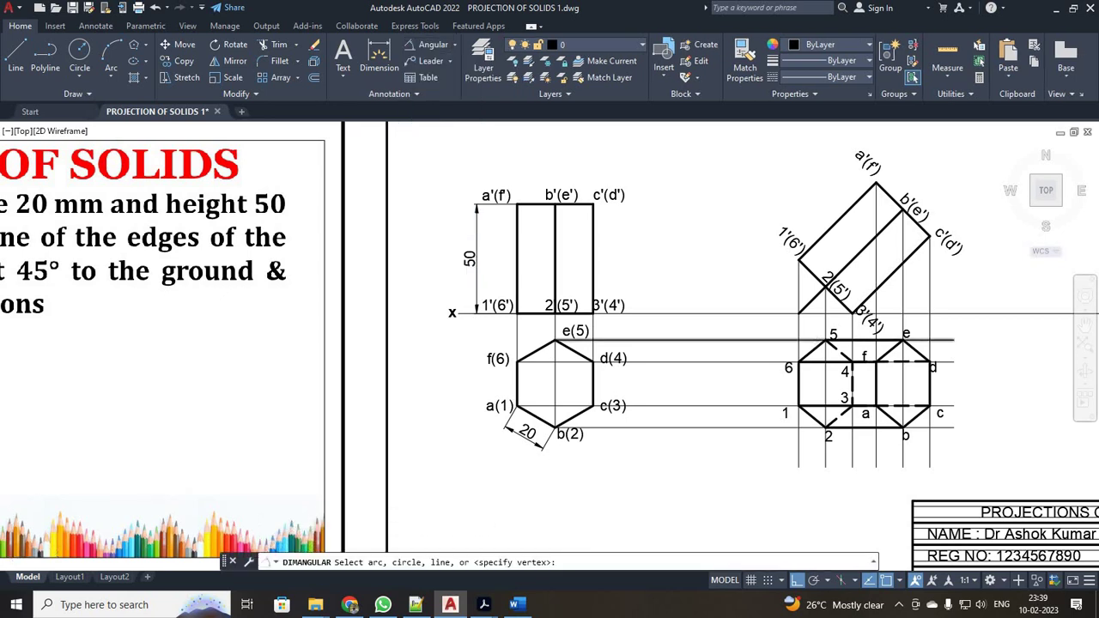
scroll(838, 342, "up", 4)
left_click(800, 244)
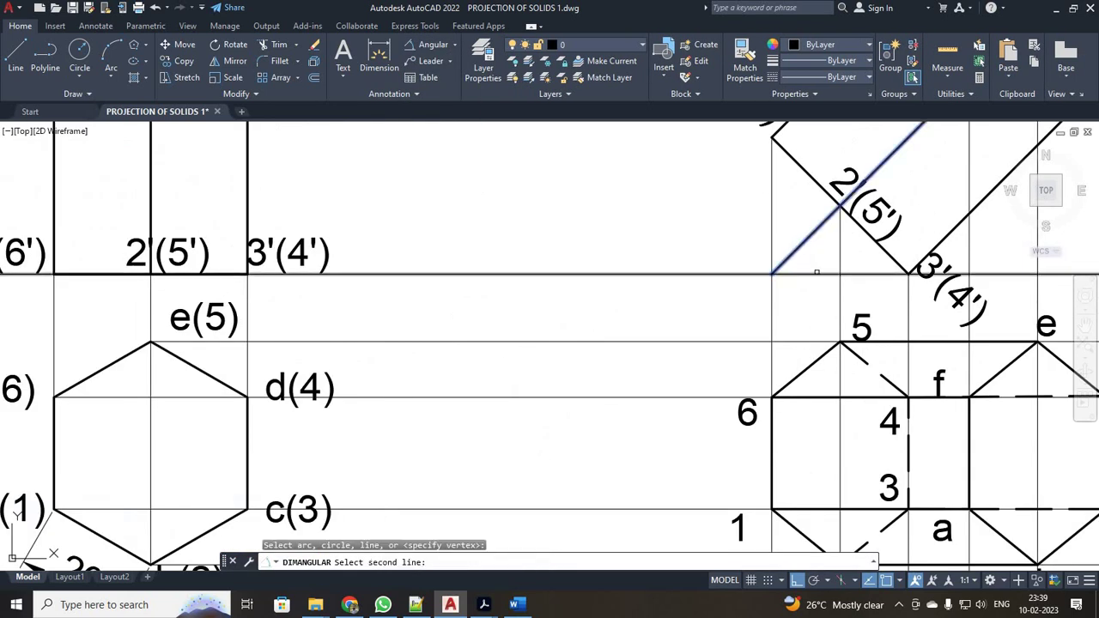
left_click(817, 272)
left_click(811, 276)
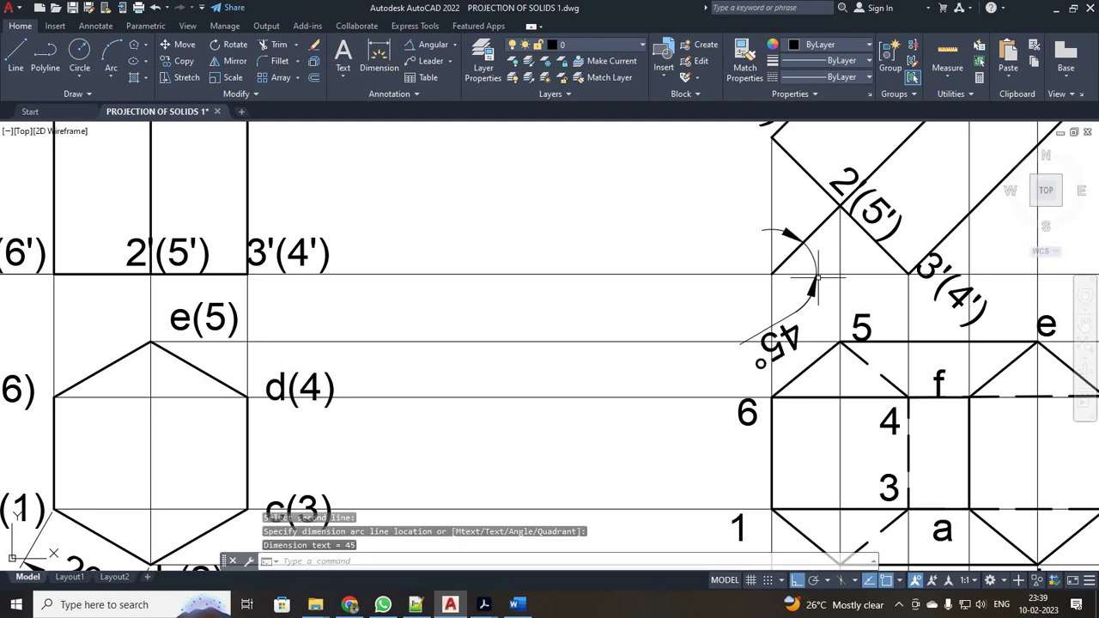
key("Escape")
scroll(687, 333, "down", 3)
scroll(899, 410, "down", 2)
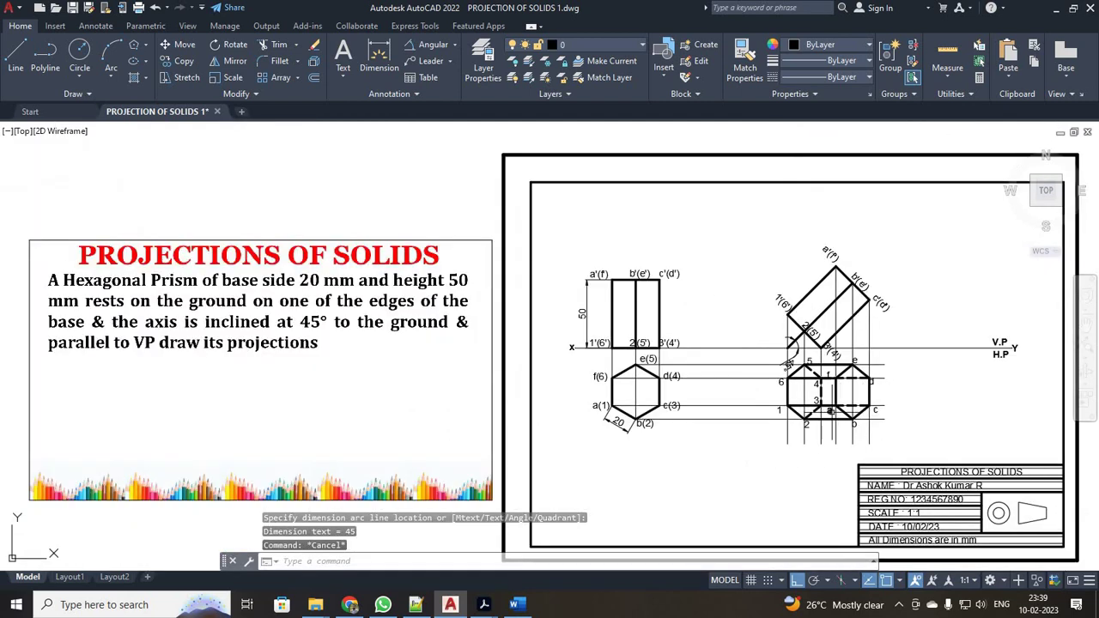
type("z")
key("Return")
type("a")
key("Return")
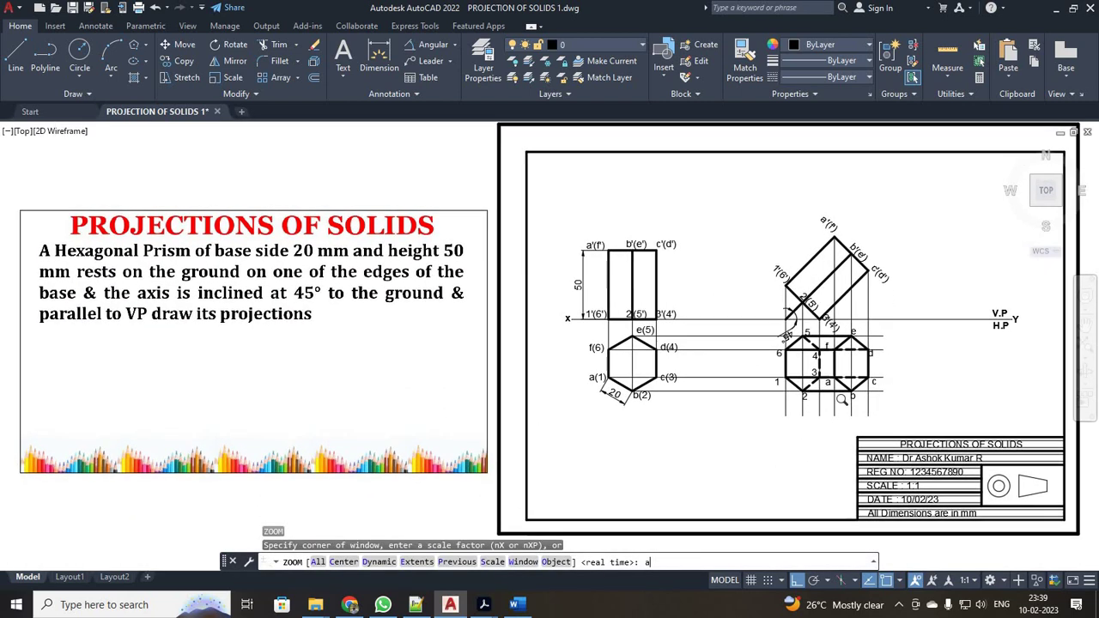